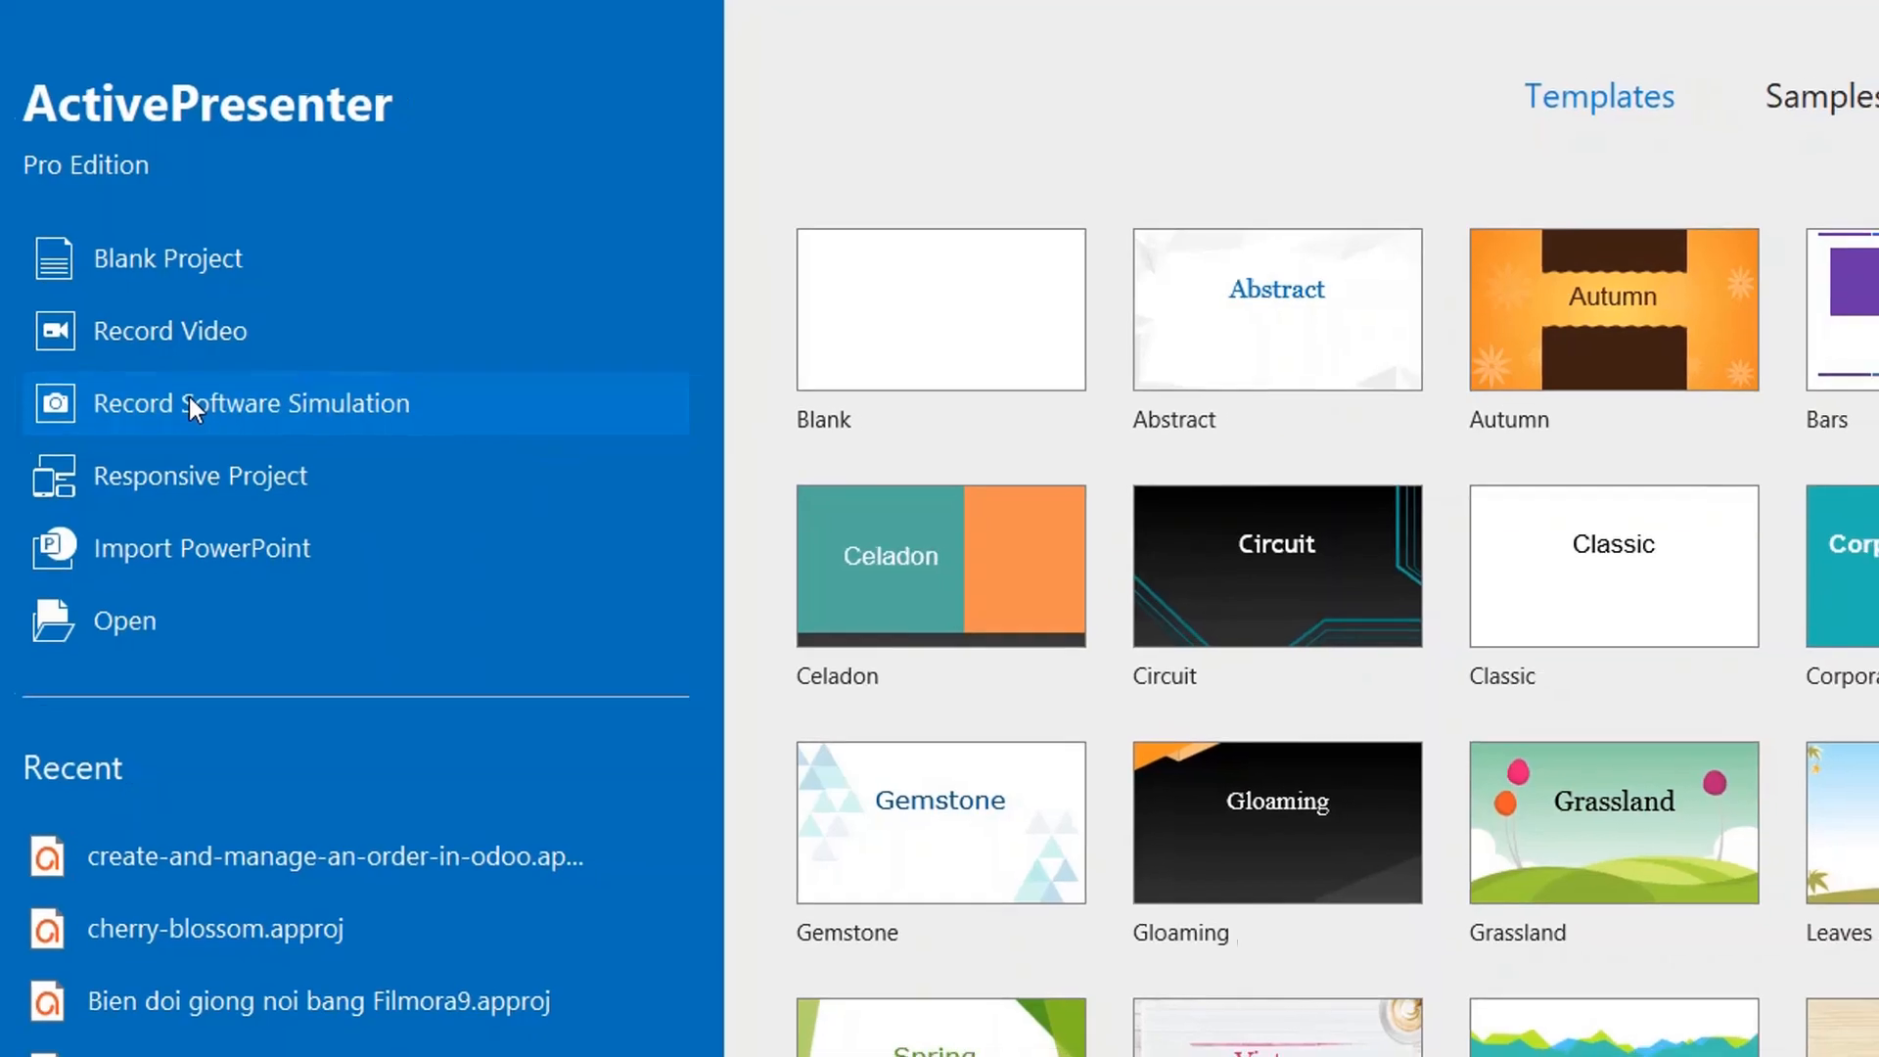
Step: Start a new software simulation recording project and choose a custom recording area
{"action": "left_click", "coordinate": [206, 409]}
{"action": "left_click_drag", "start_coordinate": [901, 311], "coordinate": [863, 202]}
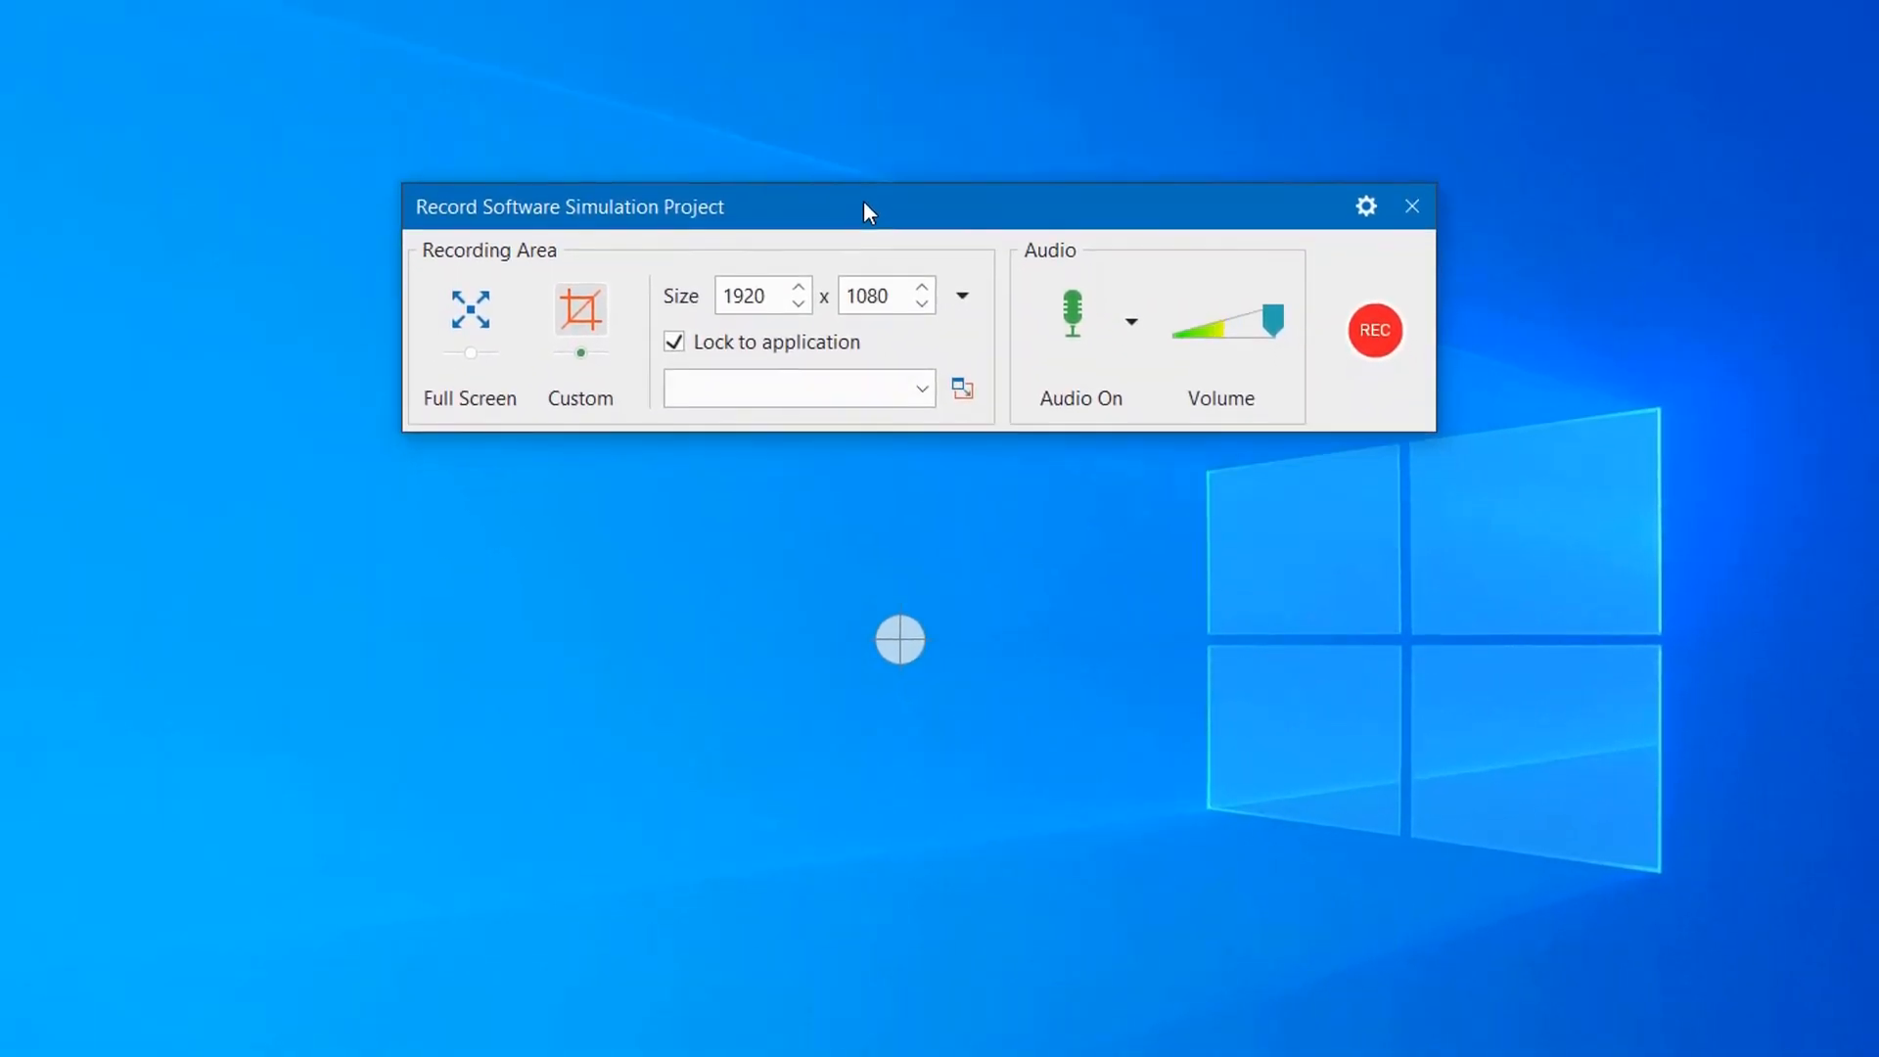
{"action": "left_click", "coordinate": [480, 319]}
{"action": "left_click", "coordinate": [575, 317]}
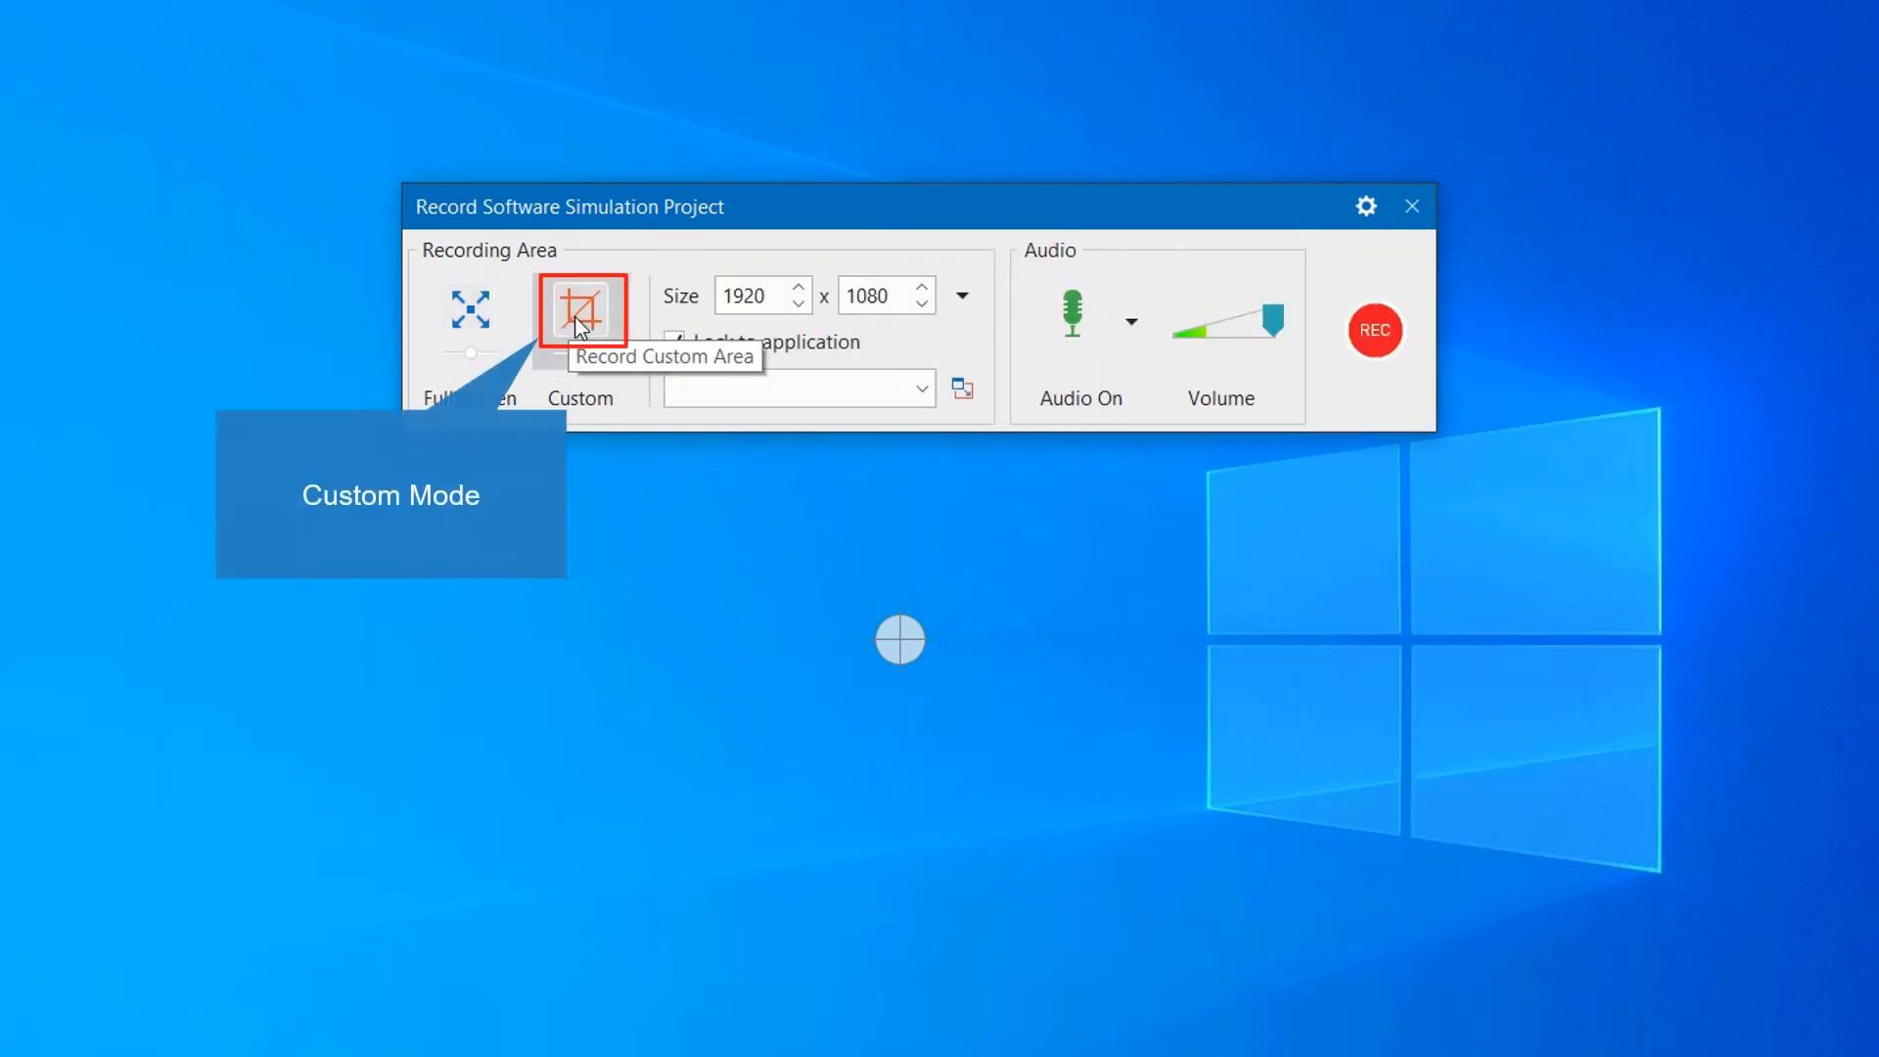
Step: Set the recording area to the 800 x 600 Large preset and reposition its frame on the desktop
{"action": "left_click", "coordinate": [963, 299]}
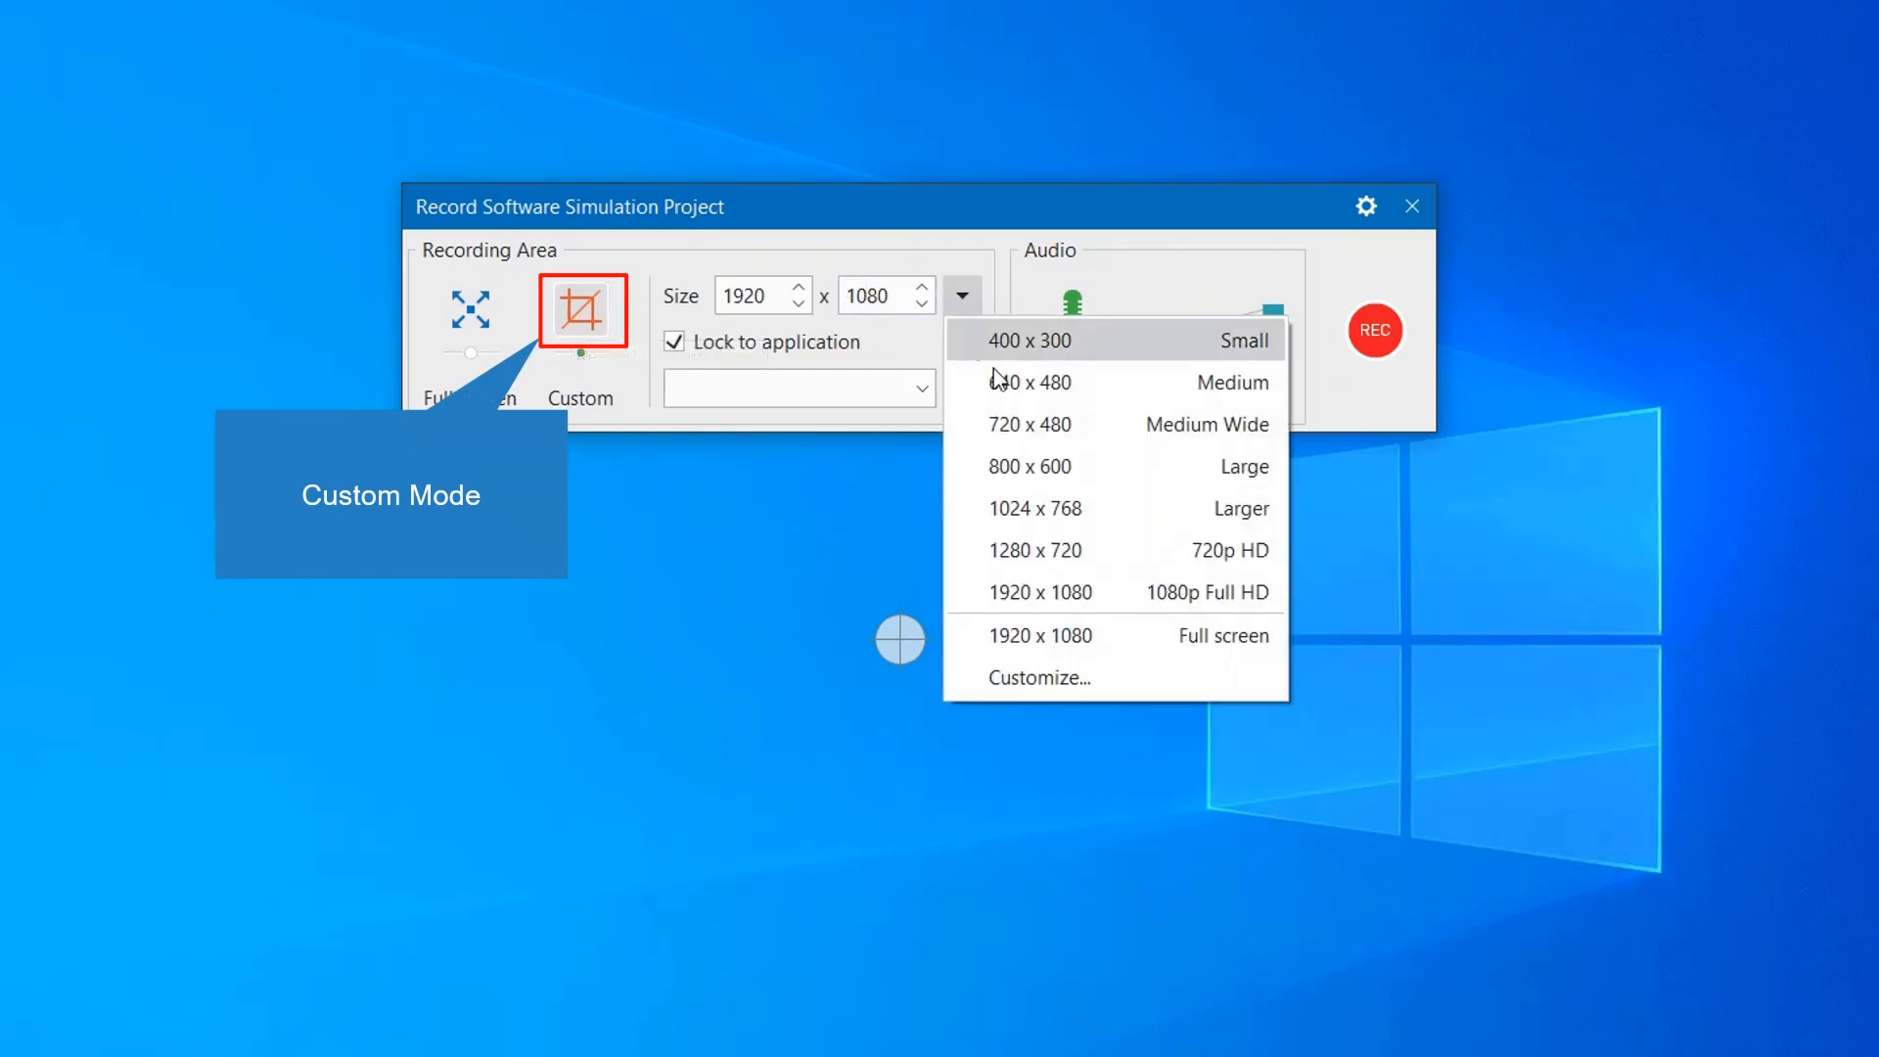
{"action": "left_click", "coordinate": [1062, 474]}
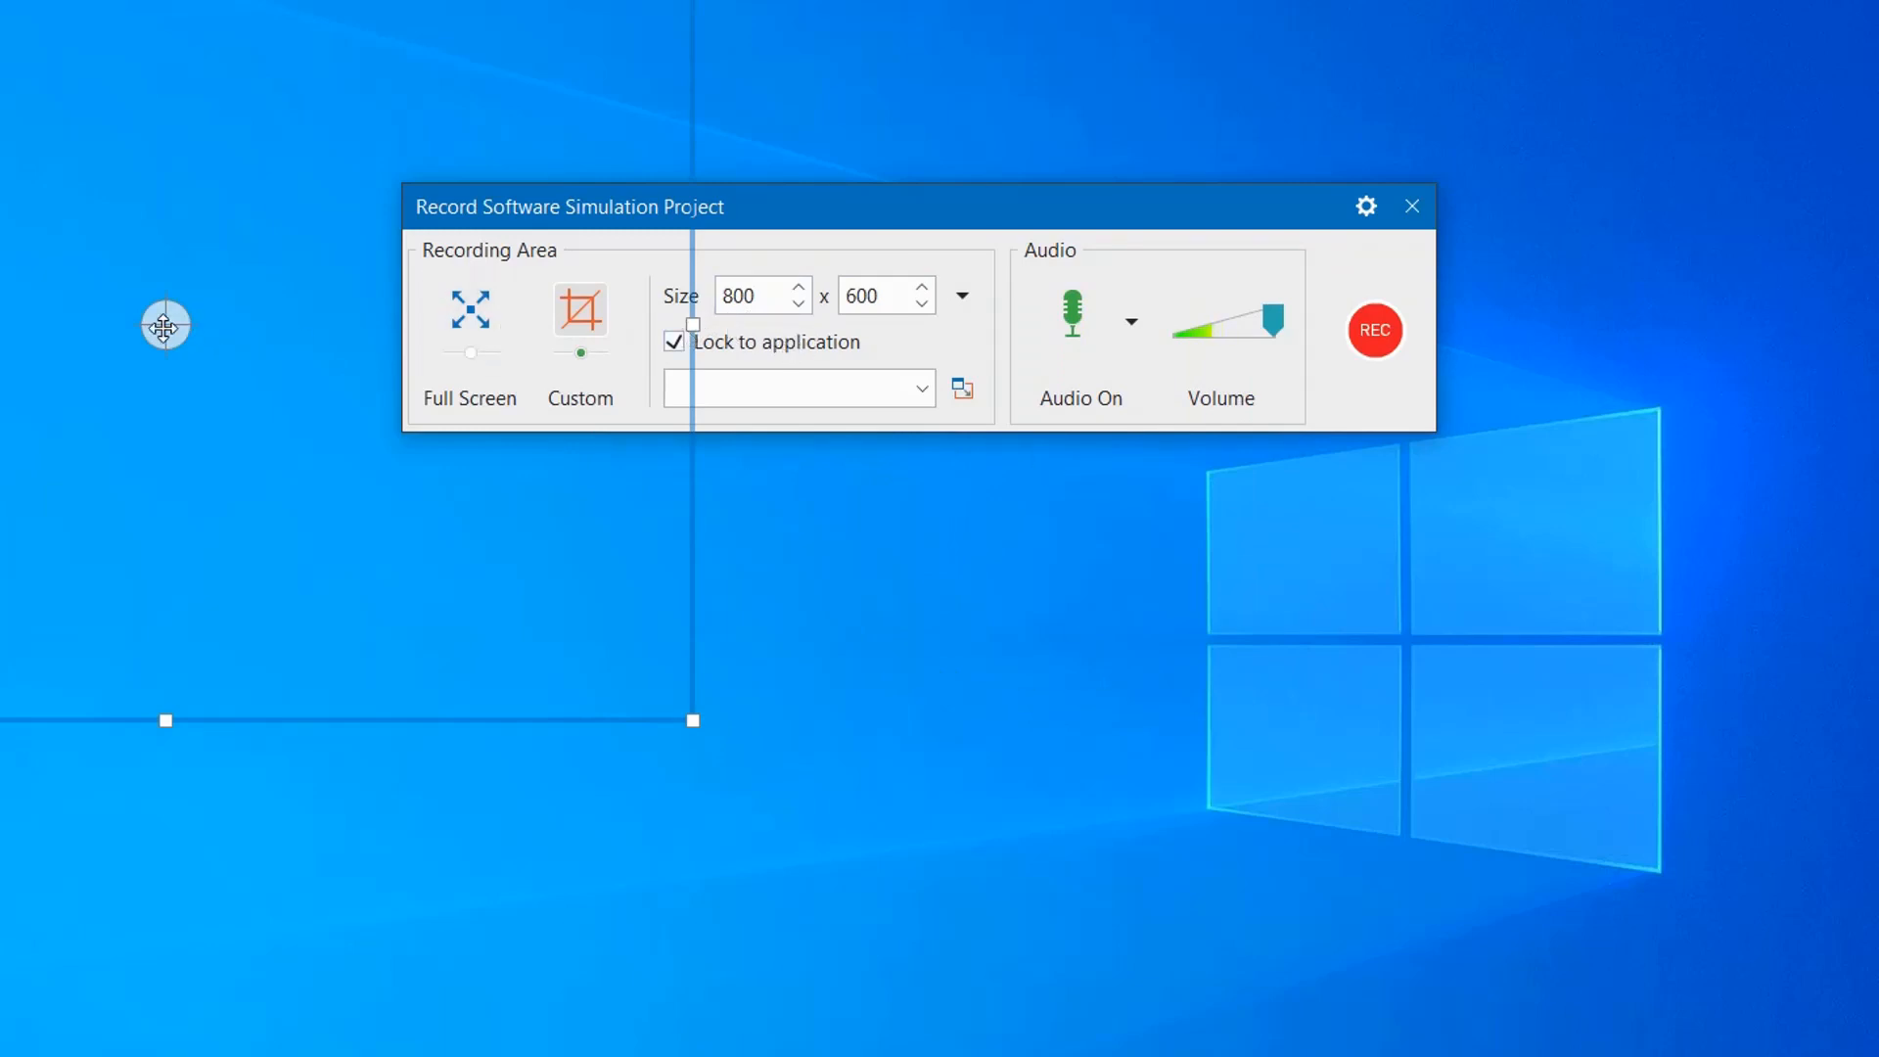
{"action": "left_click_drag", "start_coordinate": [165, 325], "coordinate": [597, 432]}
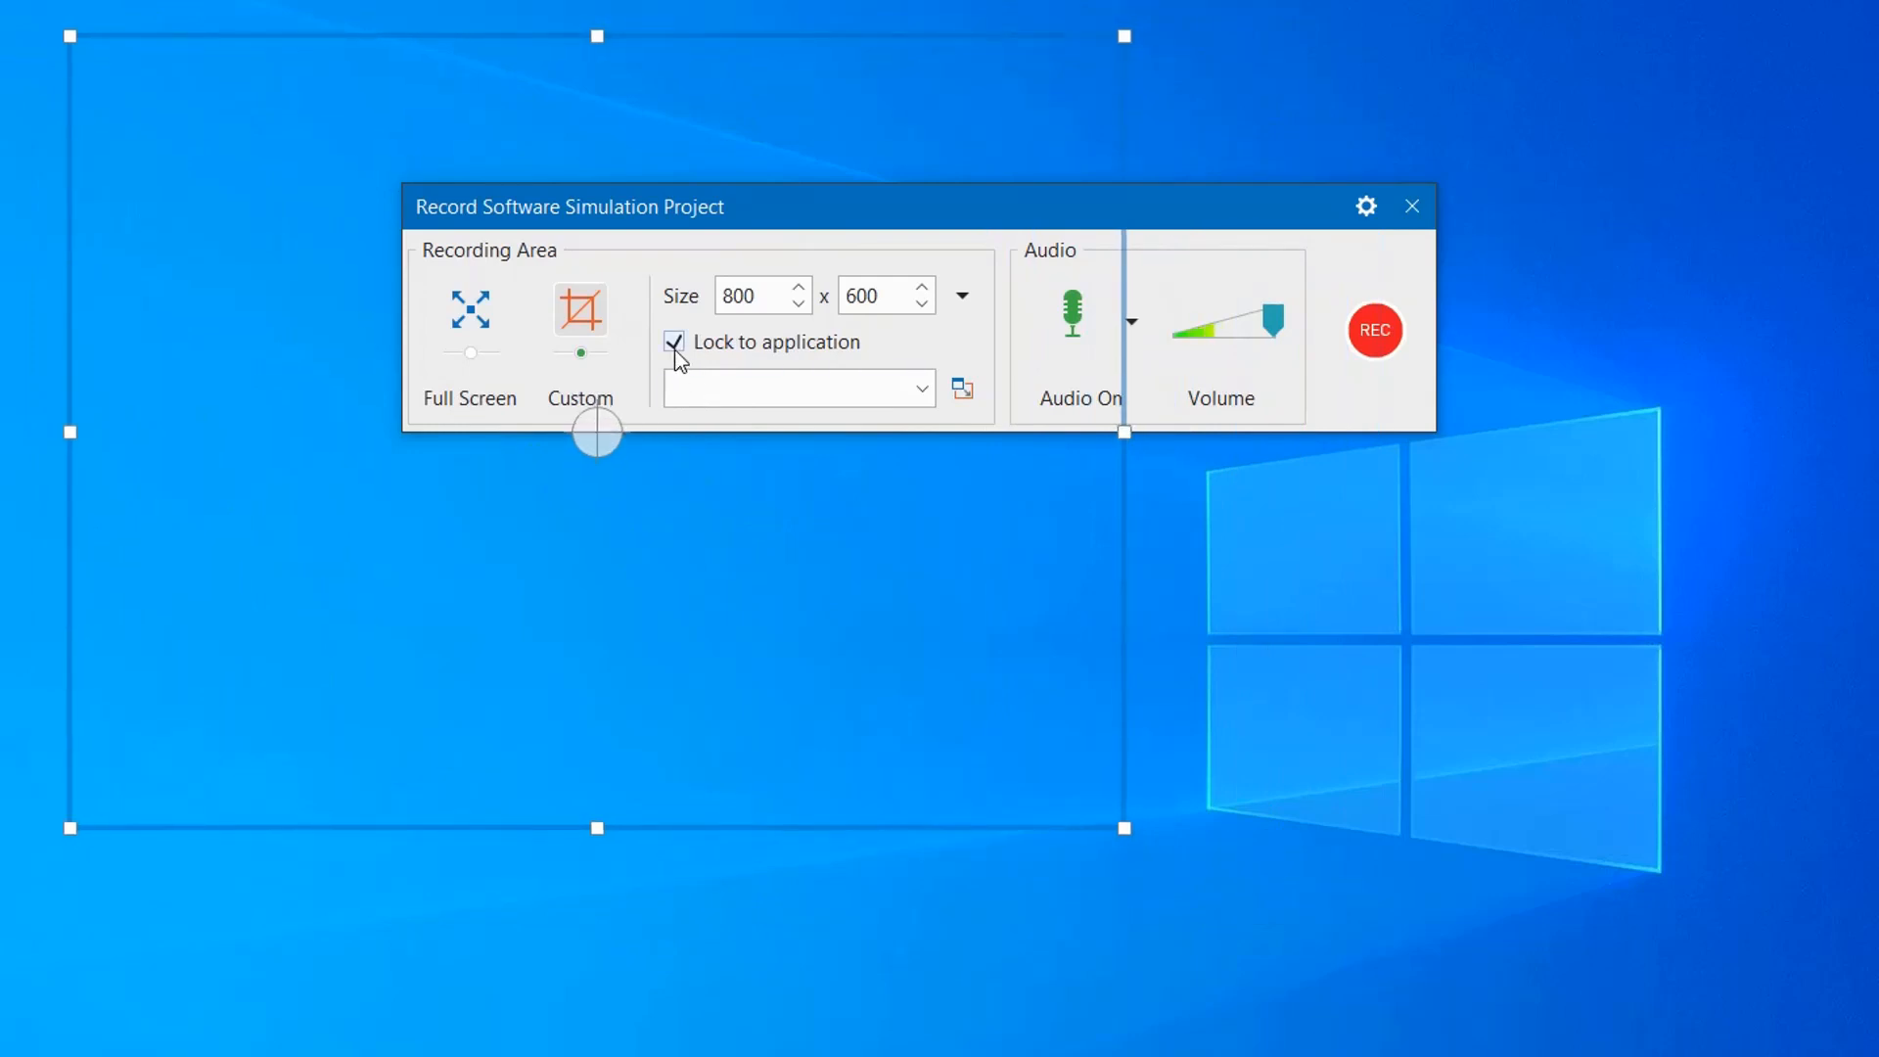
Step: Lock the recording area to Wondershare Filmora9 and set its size to the 1920 x 1080 full-screen preset
{"action": "left_click", "coordinate": [921, 392]}
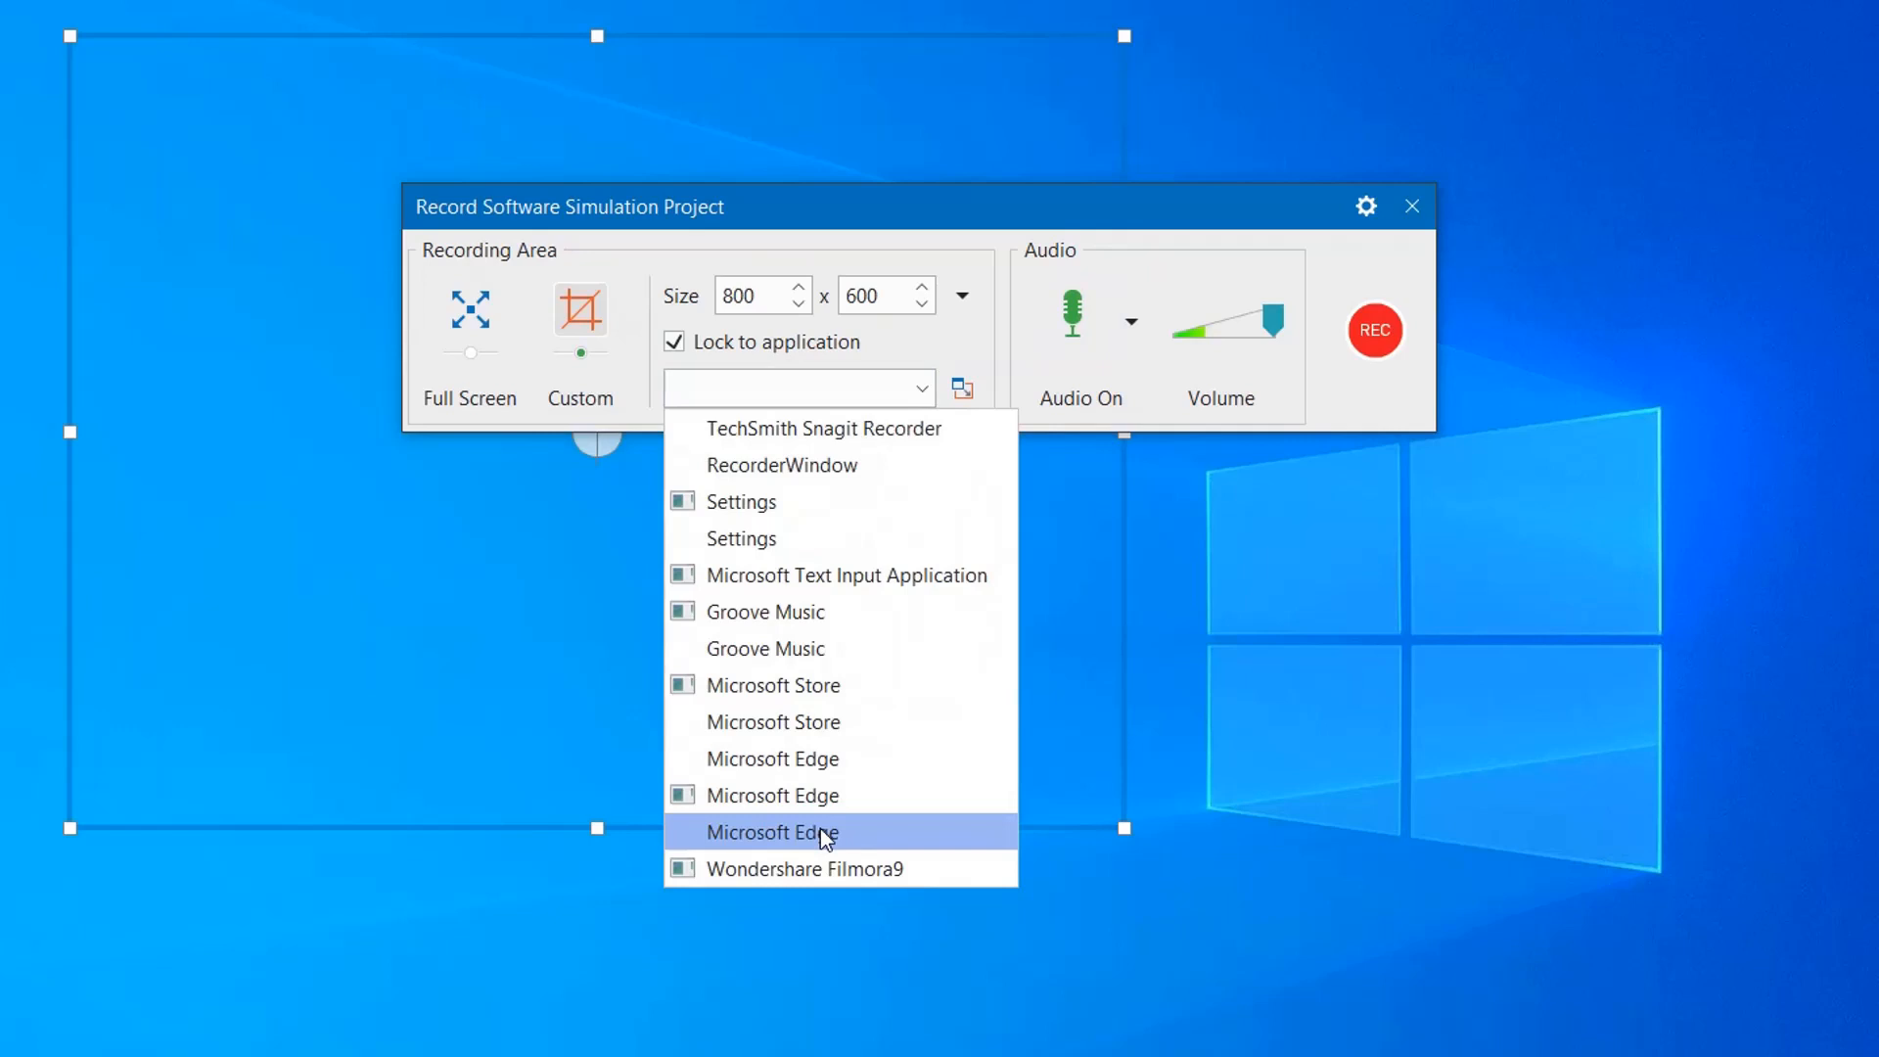
{"action": "left_click", "coordinate": [809, 868]}
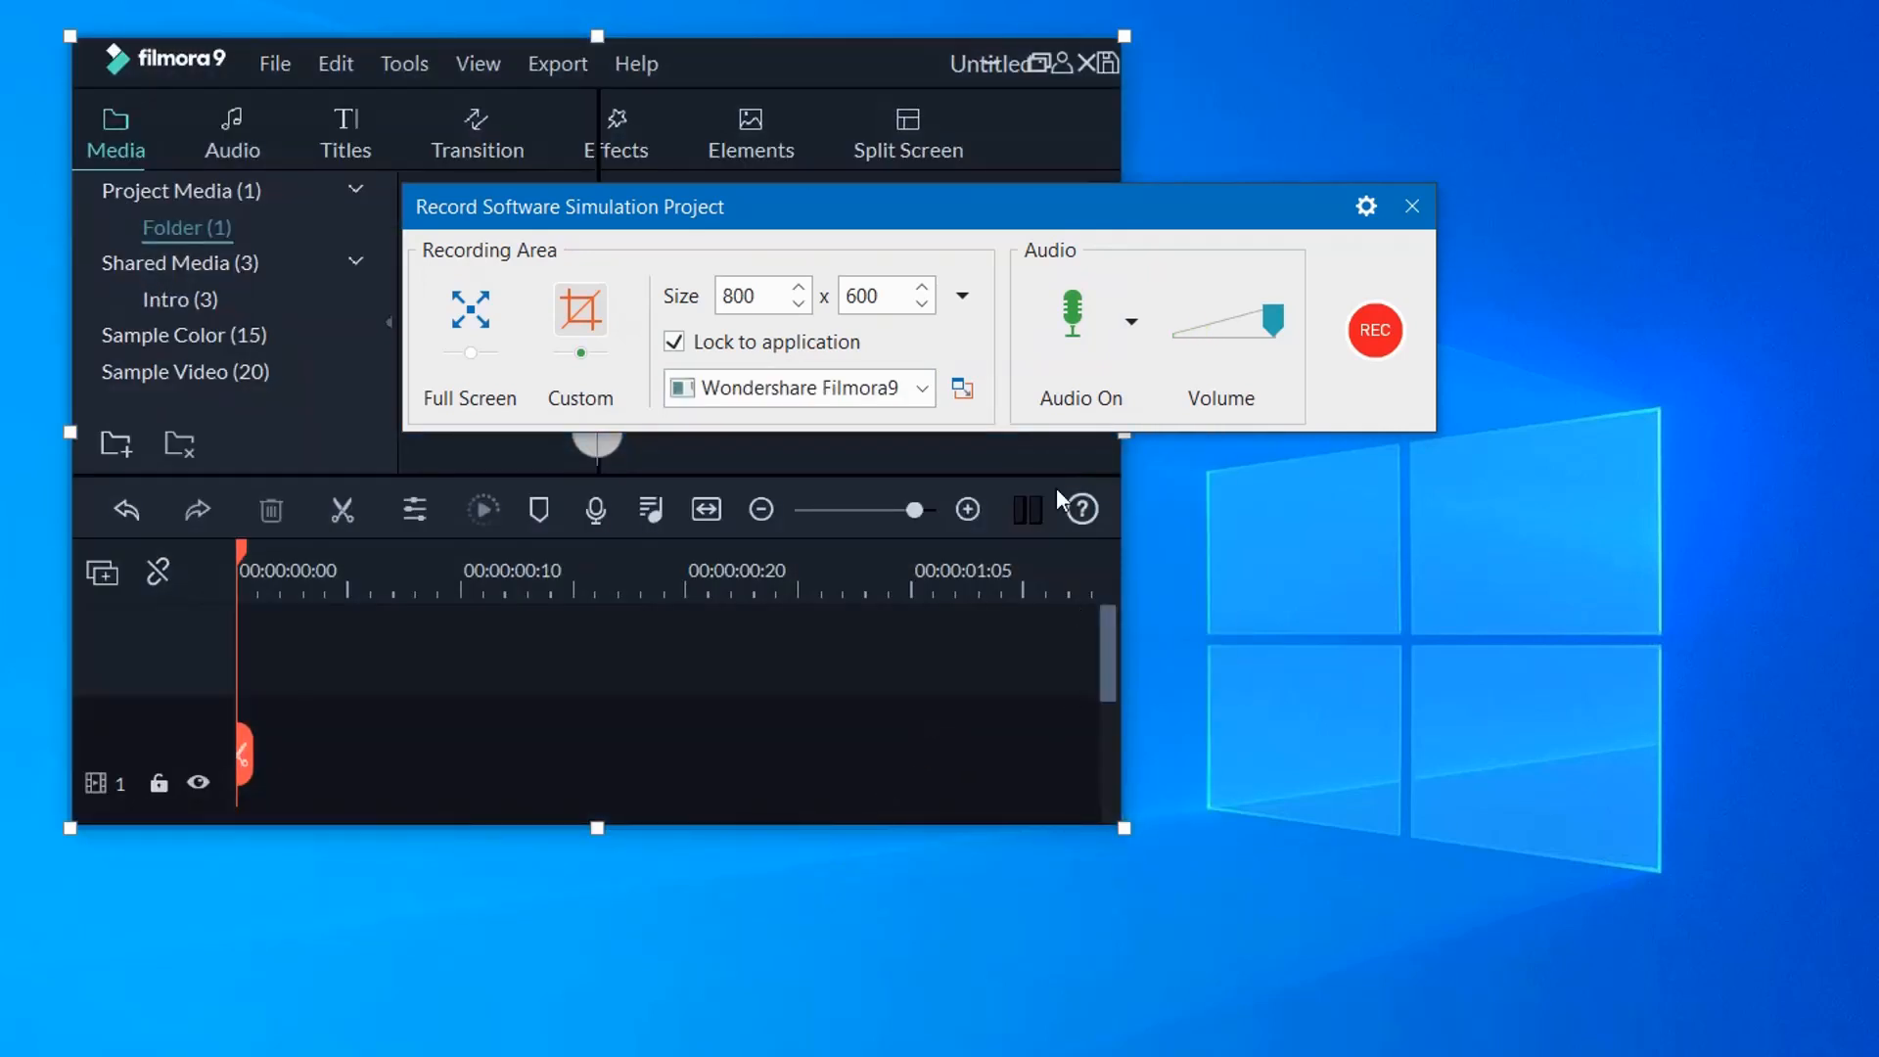
{"action": "left_click", "coordinate": [962, 296]}
{"action": "left_click", "coordinate": [1037, 637]}
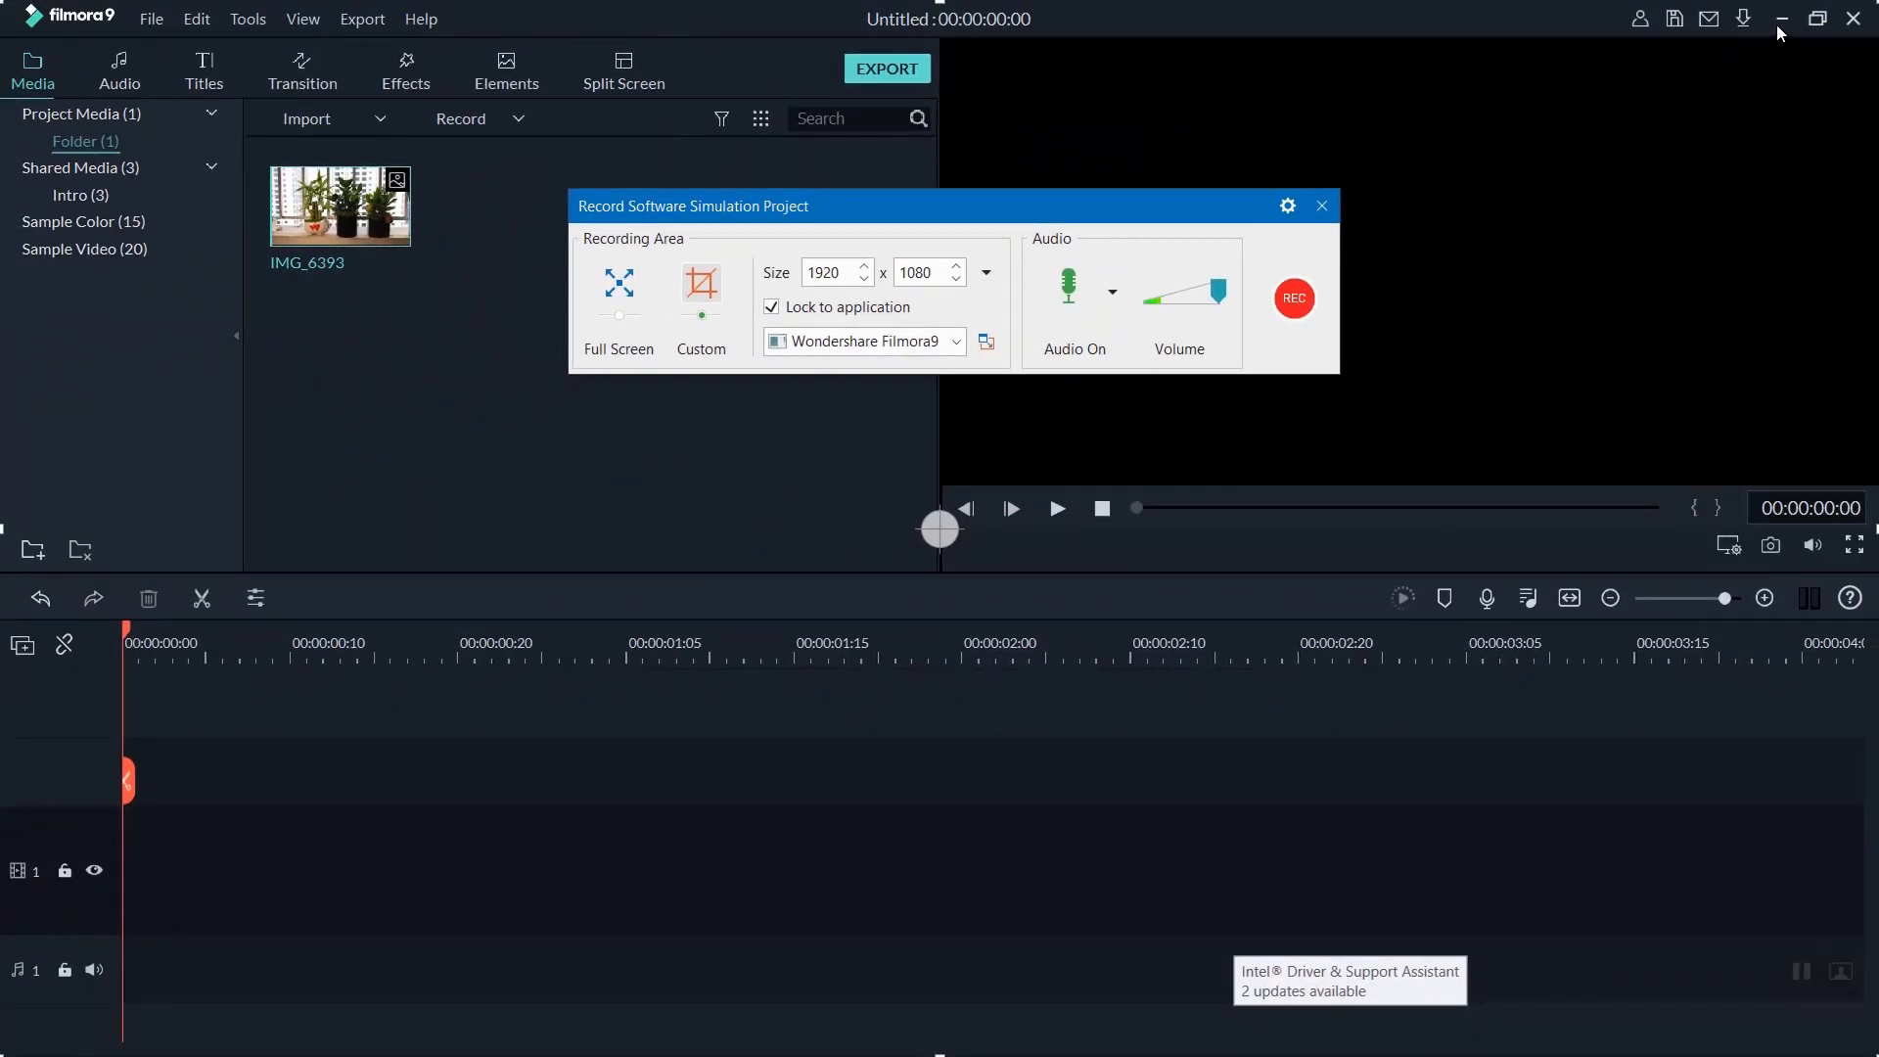
Step: Turn off microphone recording while keeping system audio, and raise the recording volume to nearly its maximum
{"action": "left_click", "coordinate": [1115, 291]}
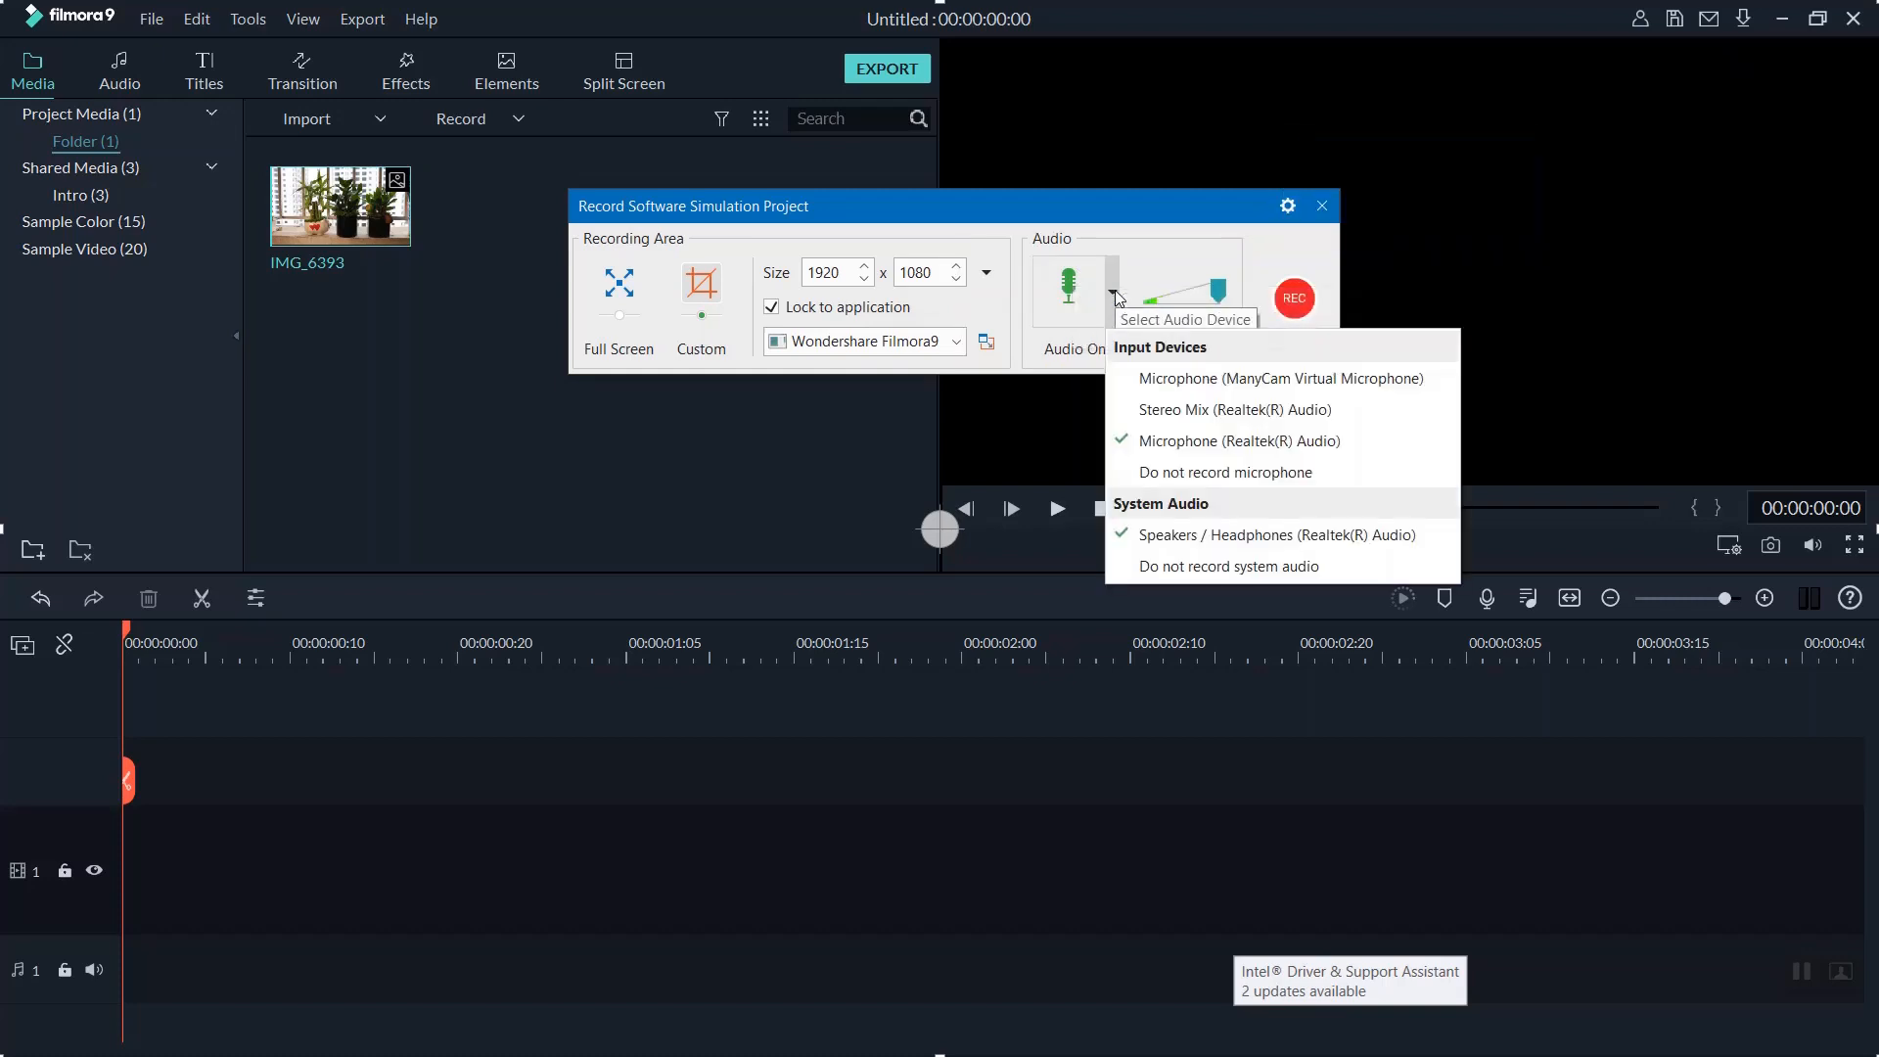
{"action": "left_click", "coordinate": [1142, 473]}
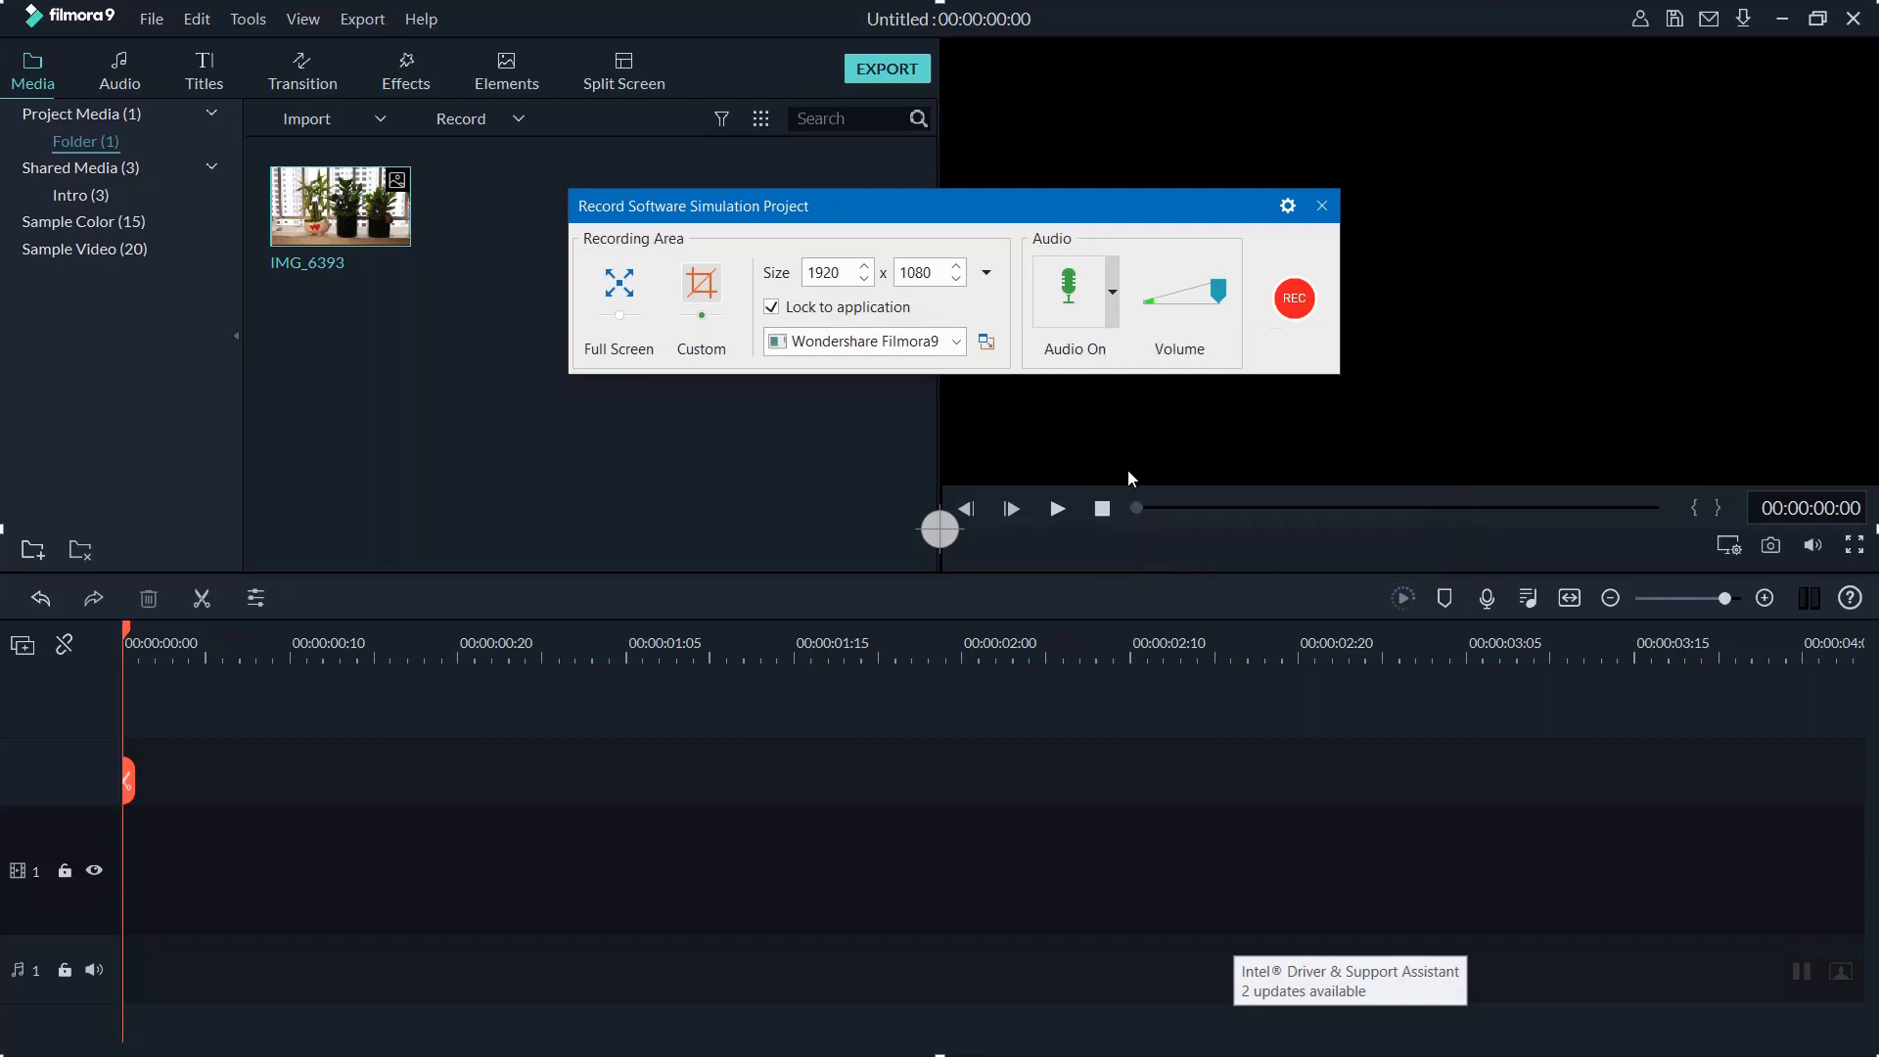
{"action": "left_click", "coordinate": [1115, 313]}
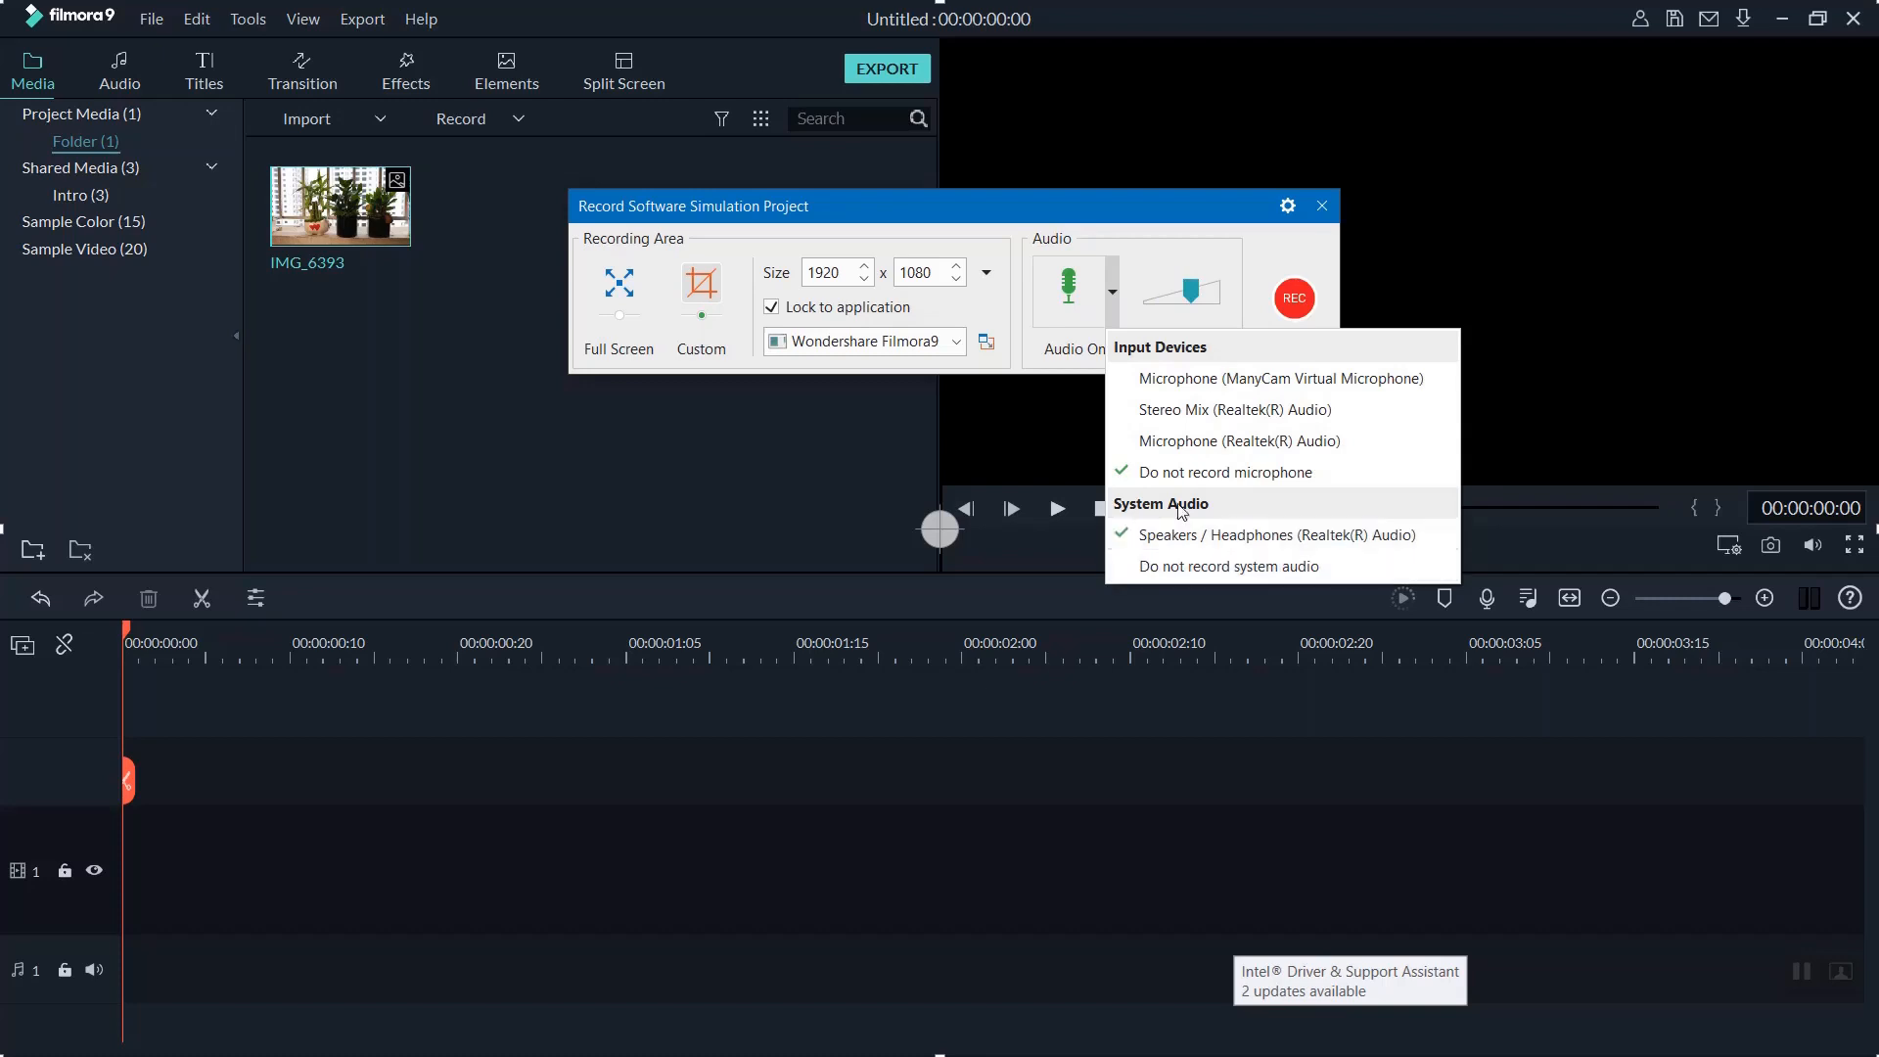
{"action": "left_click", "coordinate": [1181, 201]}
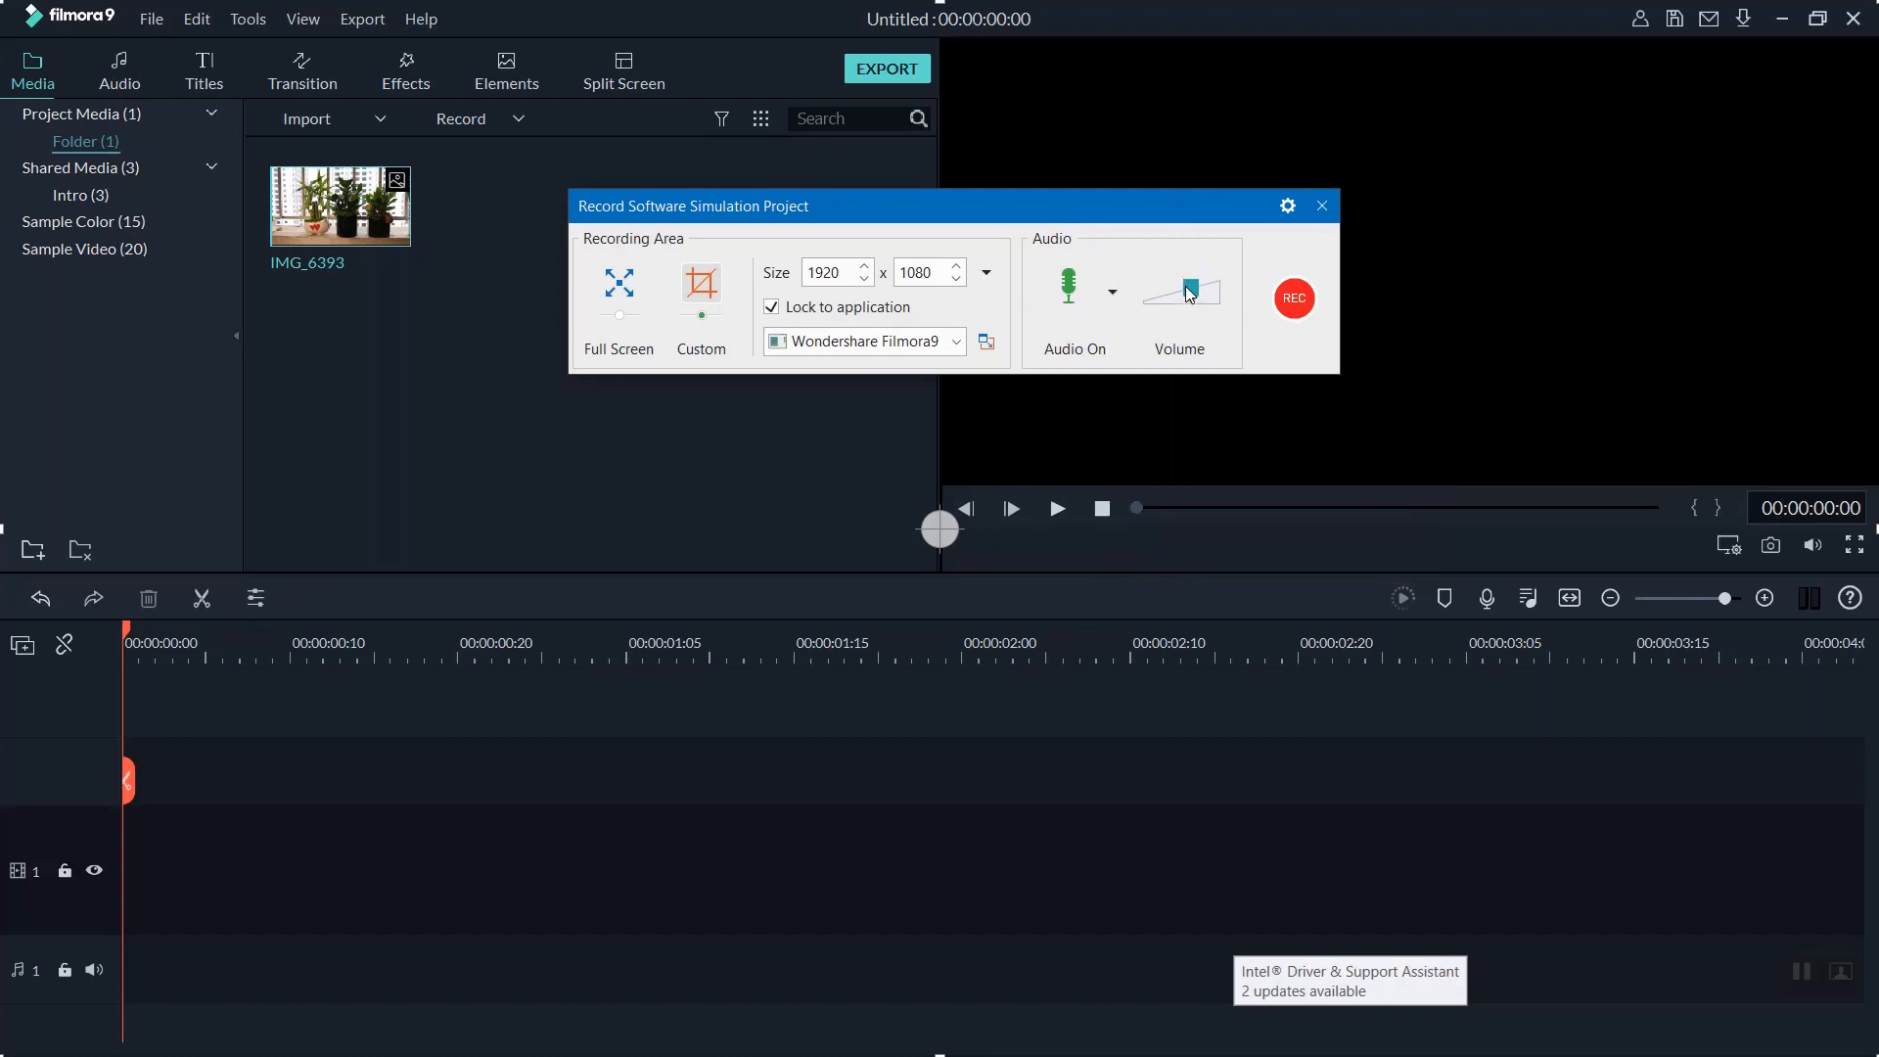
{"action": "left_click_drag", "start_coordinate": [1191, 292], "coordinate": [1216, 291]}
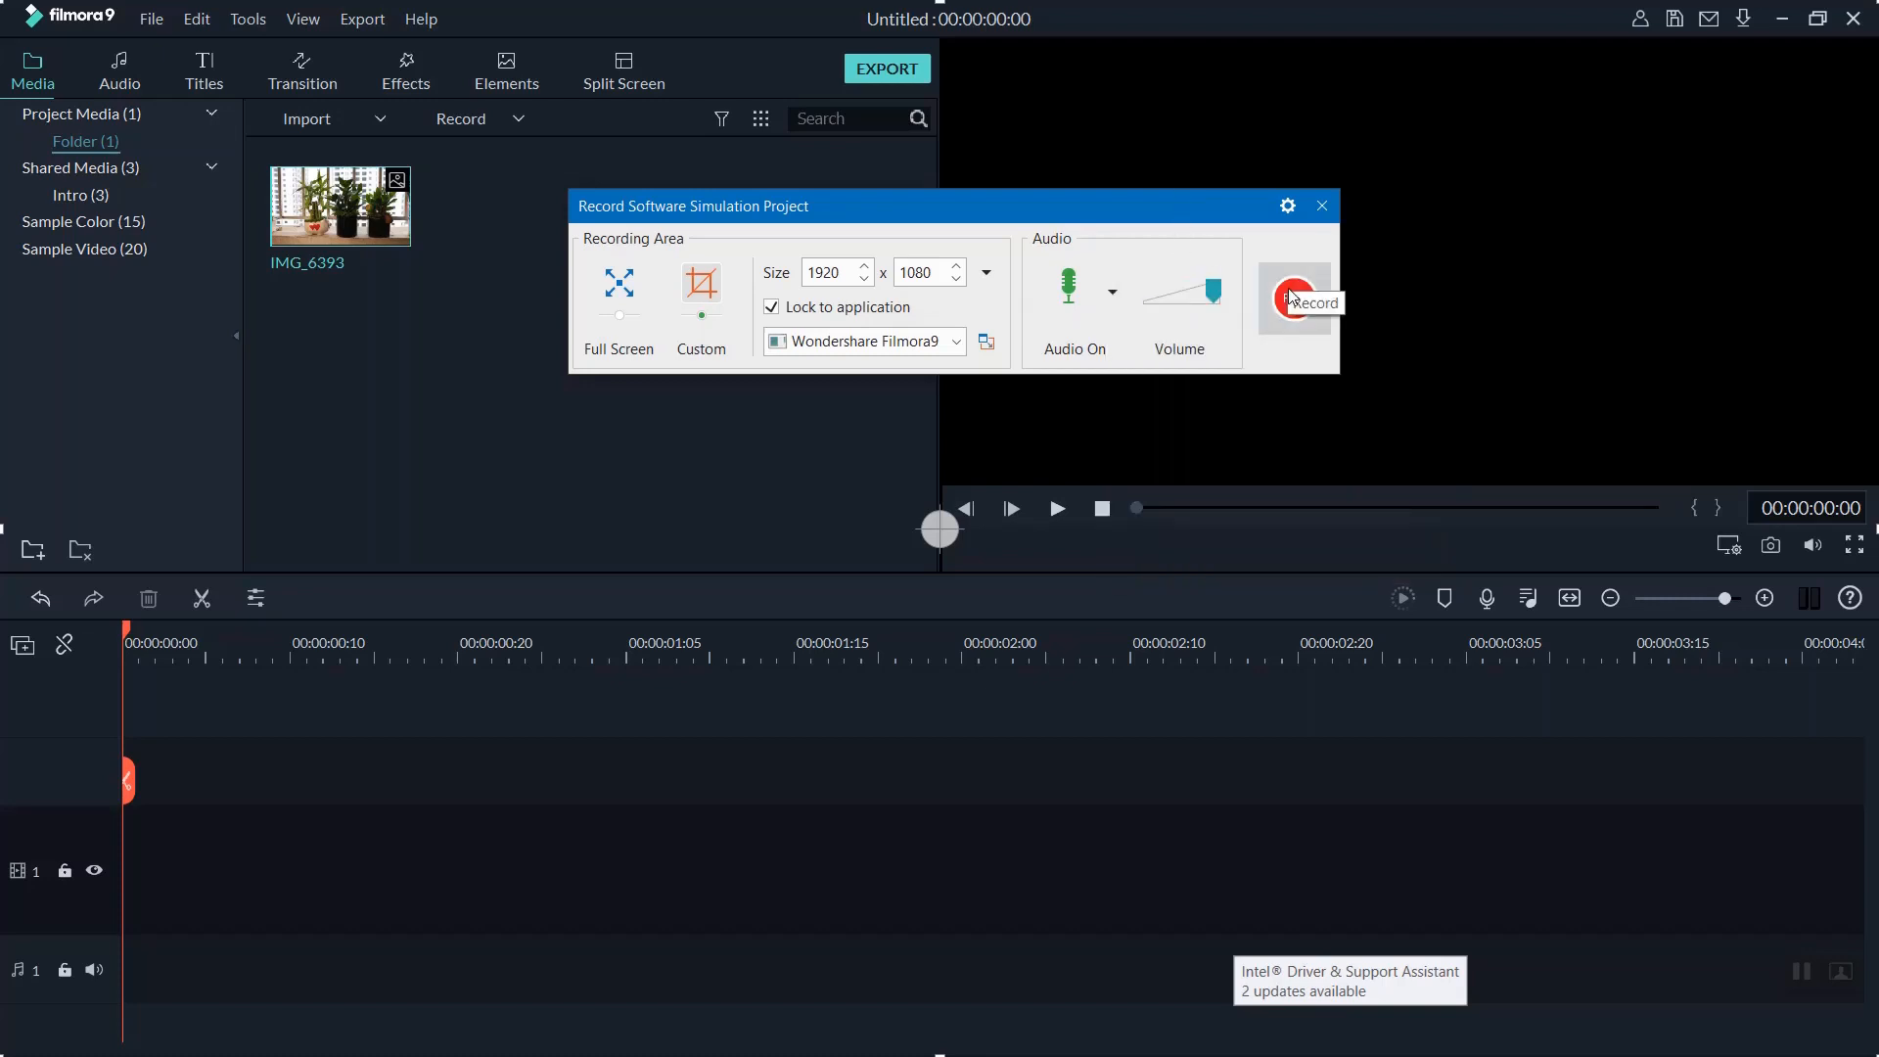
Step: Set the cursor path to Simplified - Straight in the recording settings
{"action": "left_click", "coordinate": [1288, 208]}
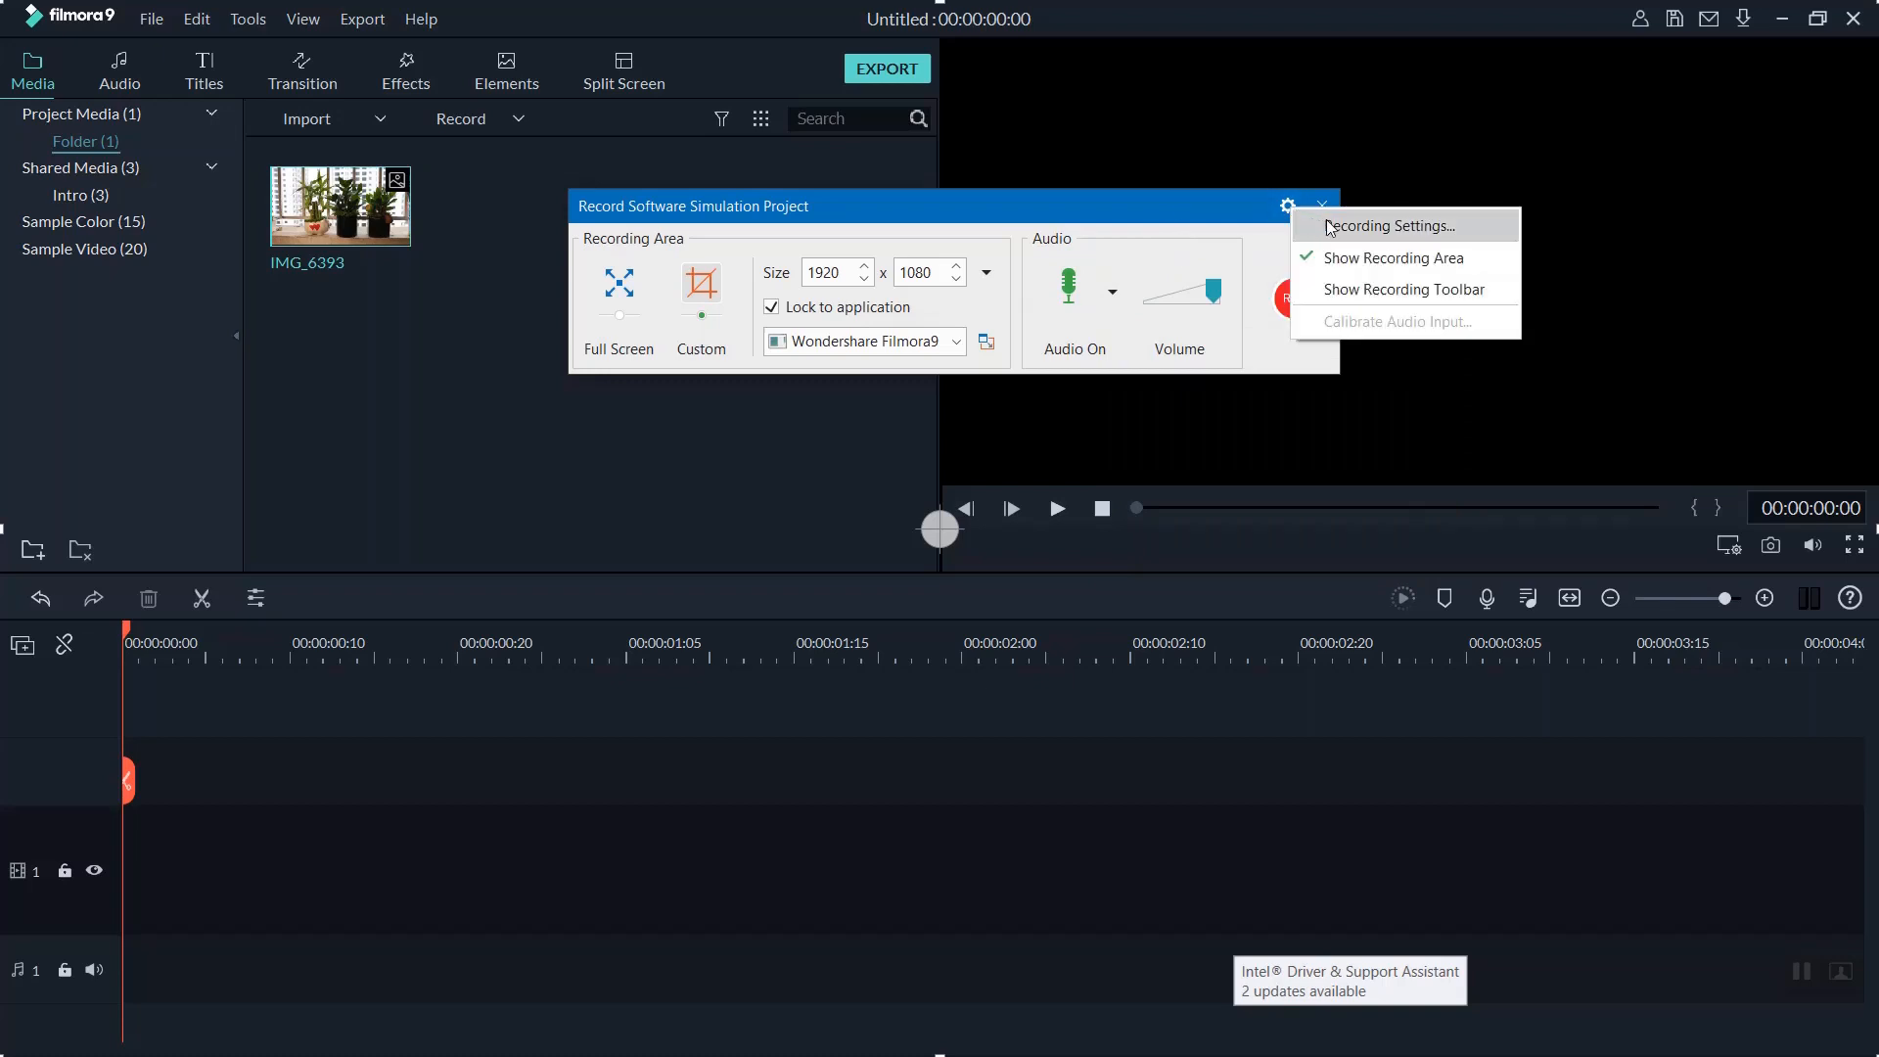
{"action": "left_click", "coordinate": [1332, 227]}
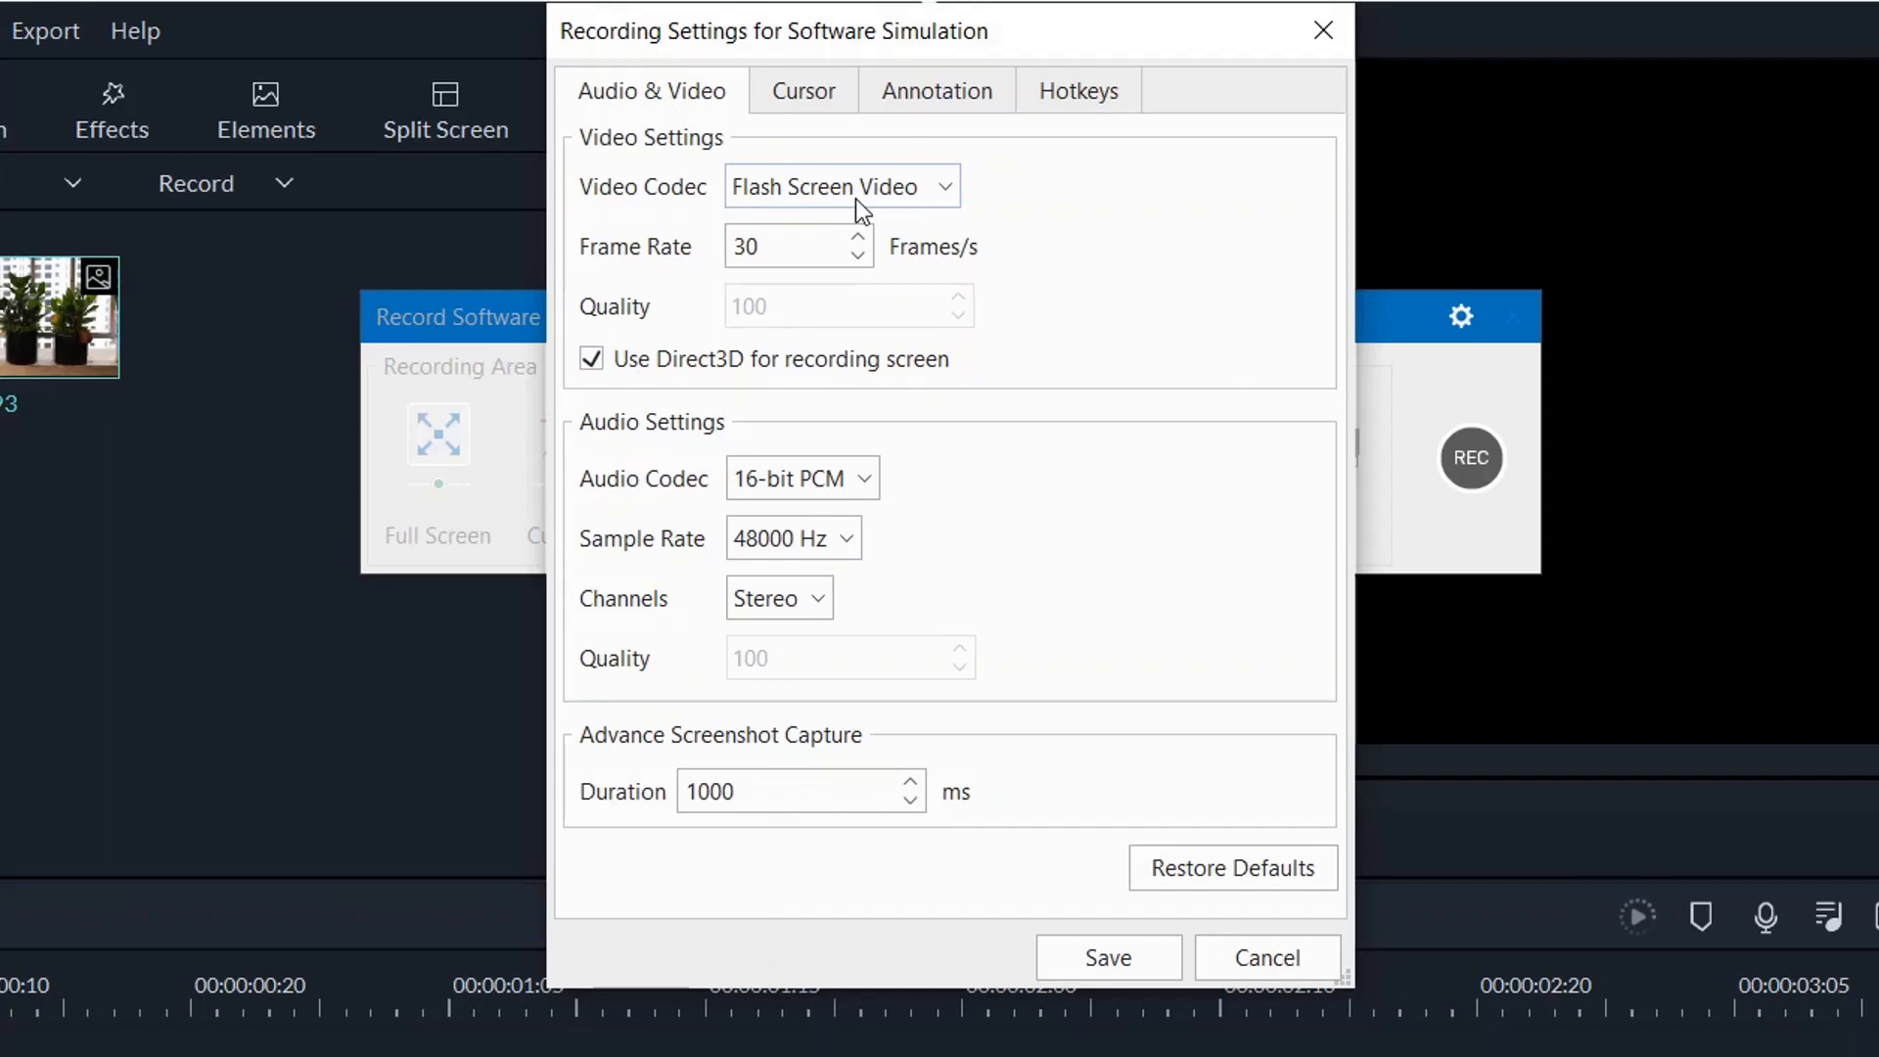
{"action": "left_click", "coordinate": [804, 90]}
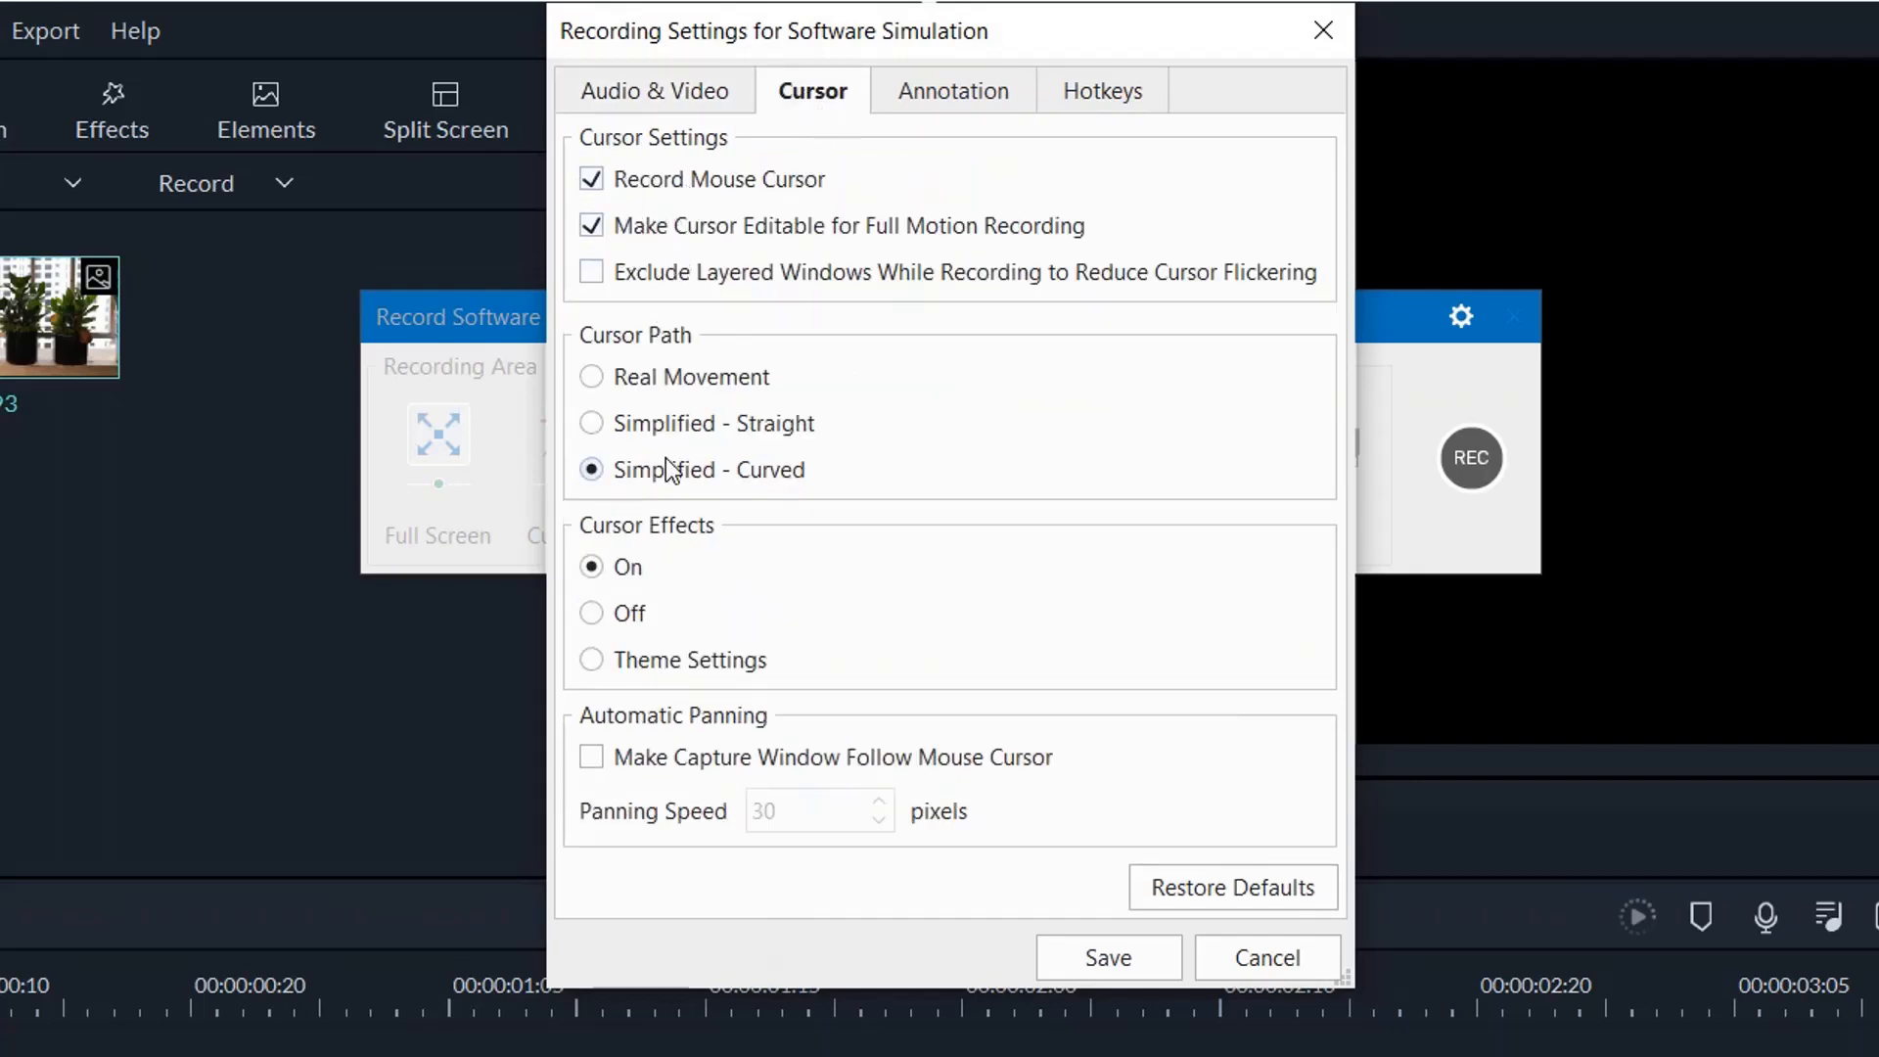
{"action": "left_click", "coordinate": [594, 424]}
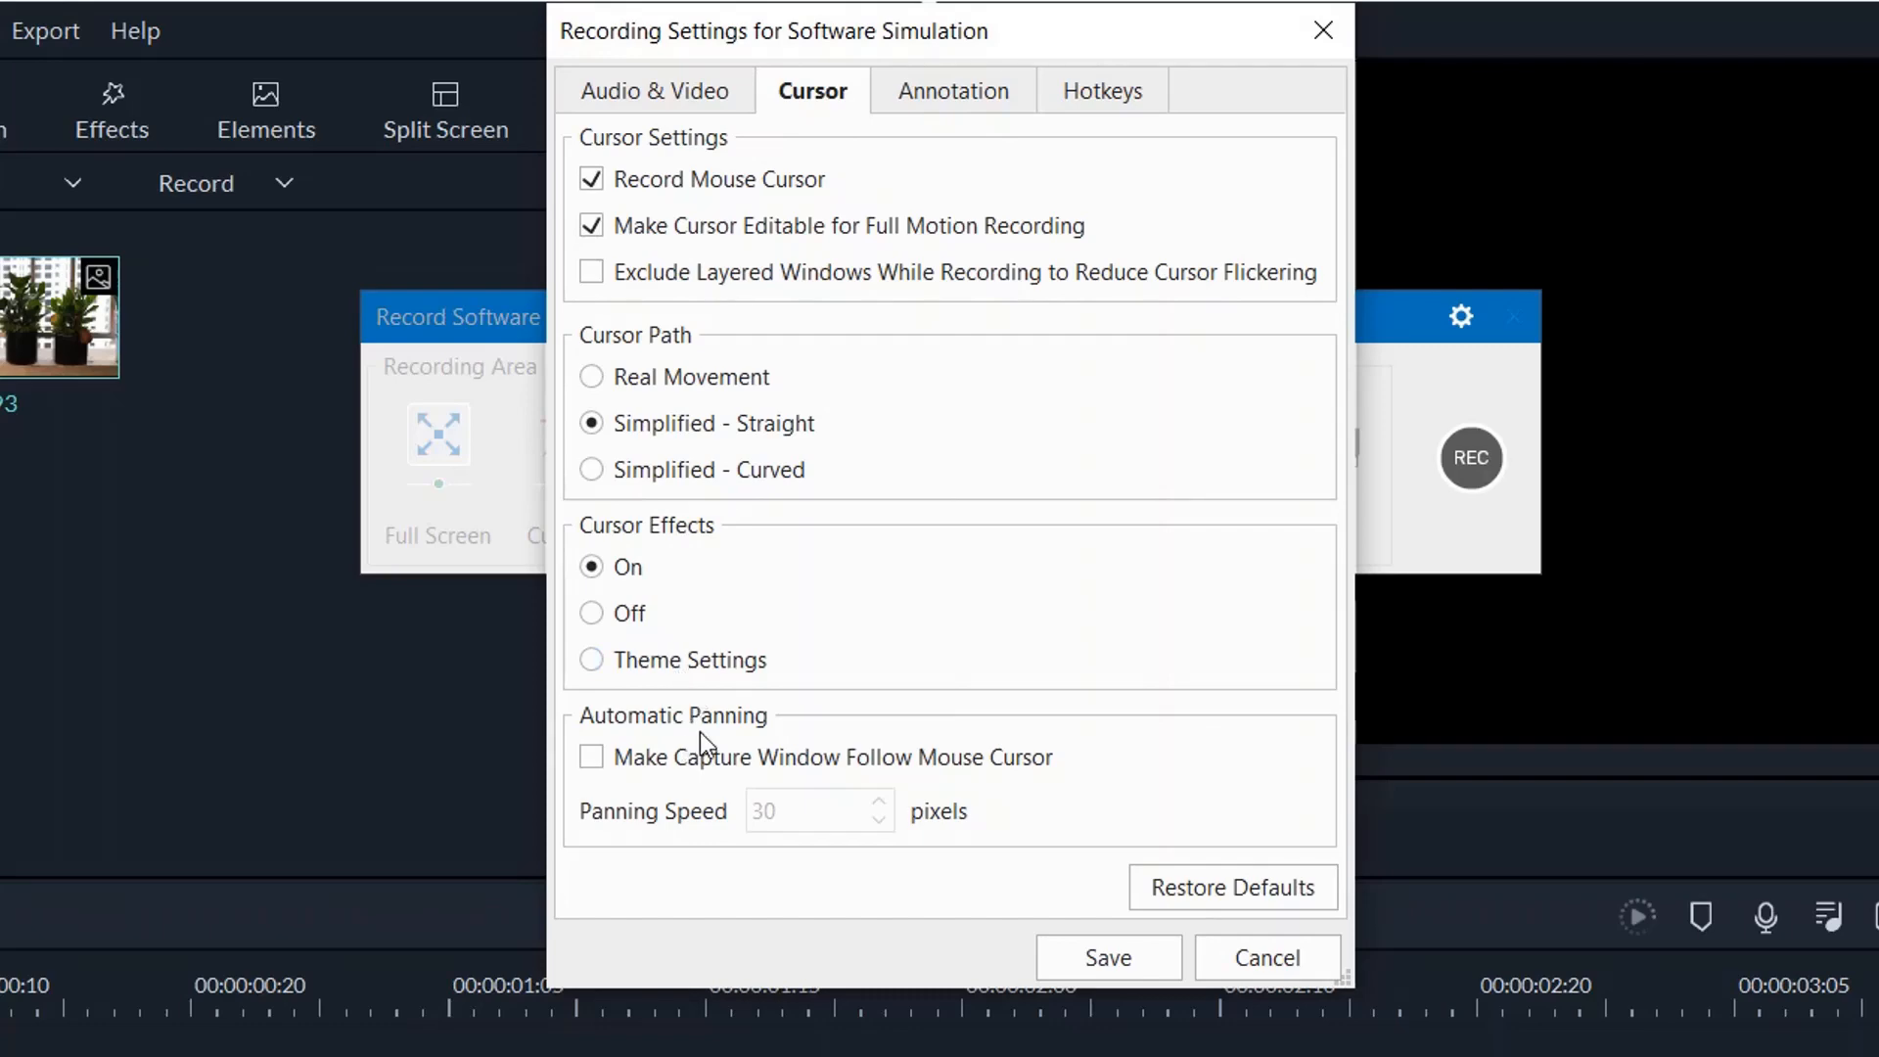
Step: Try the correct and hover feedbacks for mouse and keyboard interactions, and restore the annotation defaults
{"action": "left_click", "coordinate": [953, 91]}
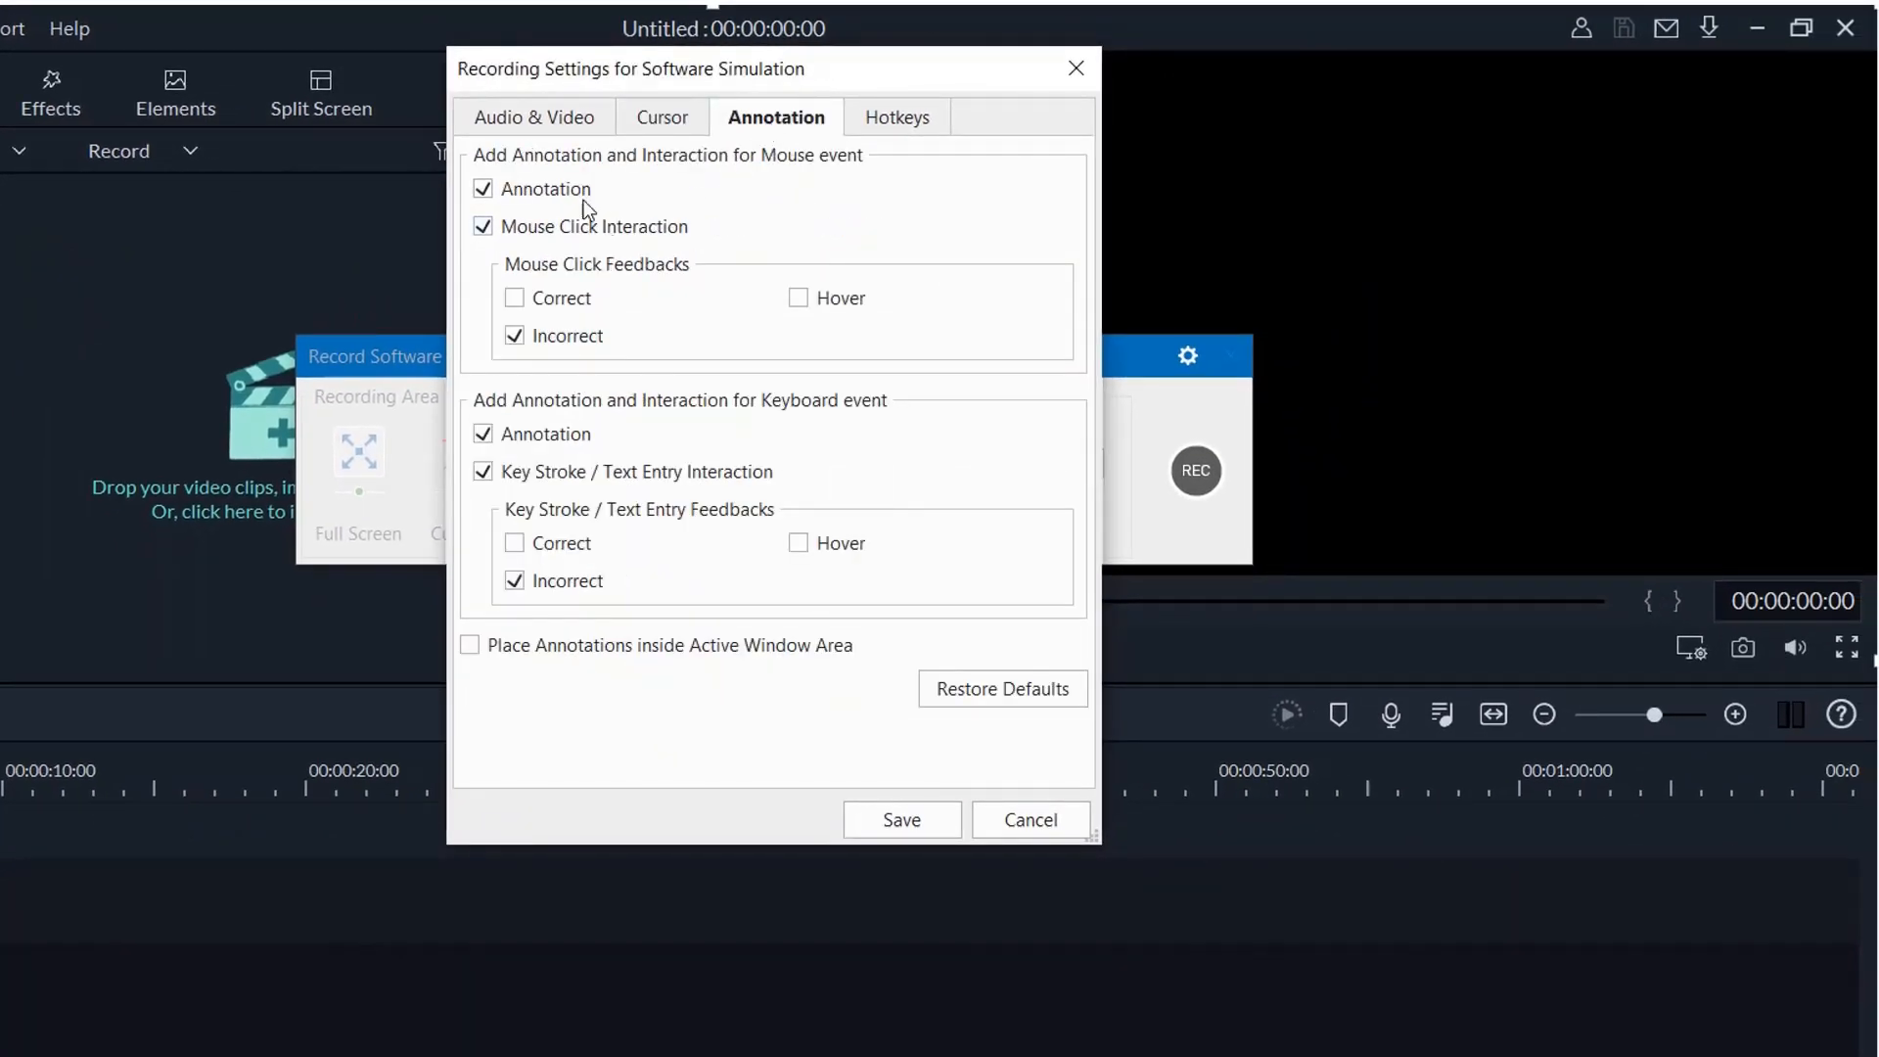
{"action": "left_click", "coordinate": [514, 297]}
{"action": "left_click", "coordinate": [799, 298]}
{"action": "left_click", "coordinate": [516, 544]}
{"action": "left_click", "coordinate": [802, 548]}
{"action": "left_click", "coordinate": [984, 691]}
Step: Review the recording hotkeys and save the recording settings
{"action": "left_click", "coordinate": [896, 117]}
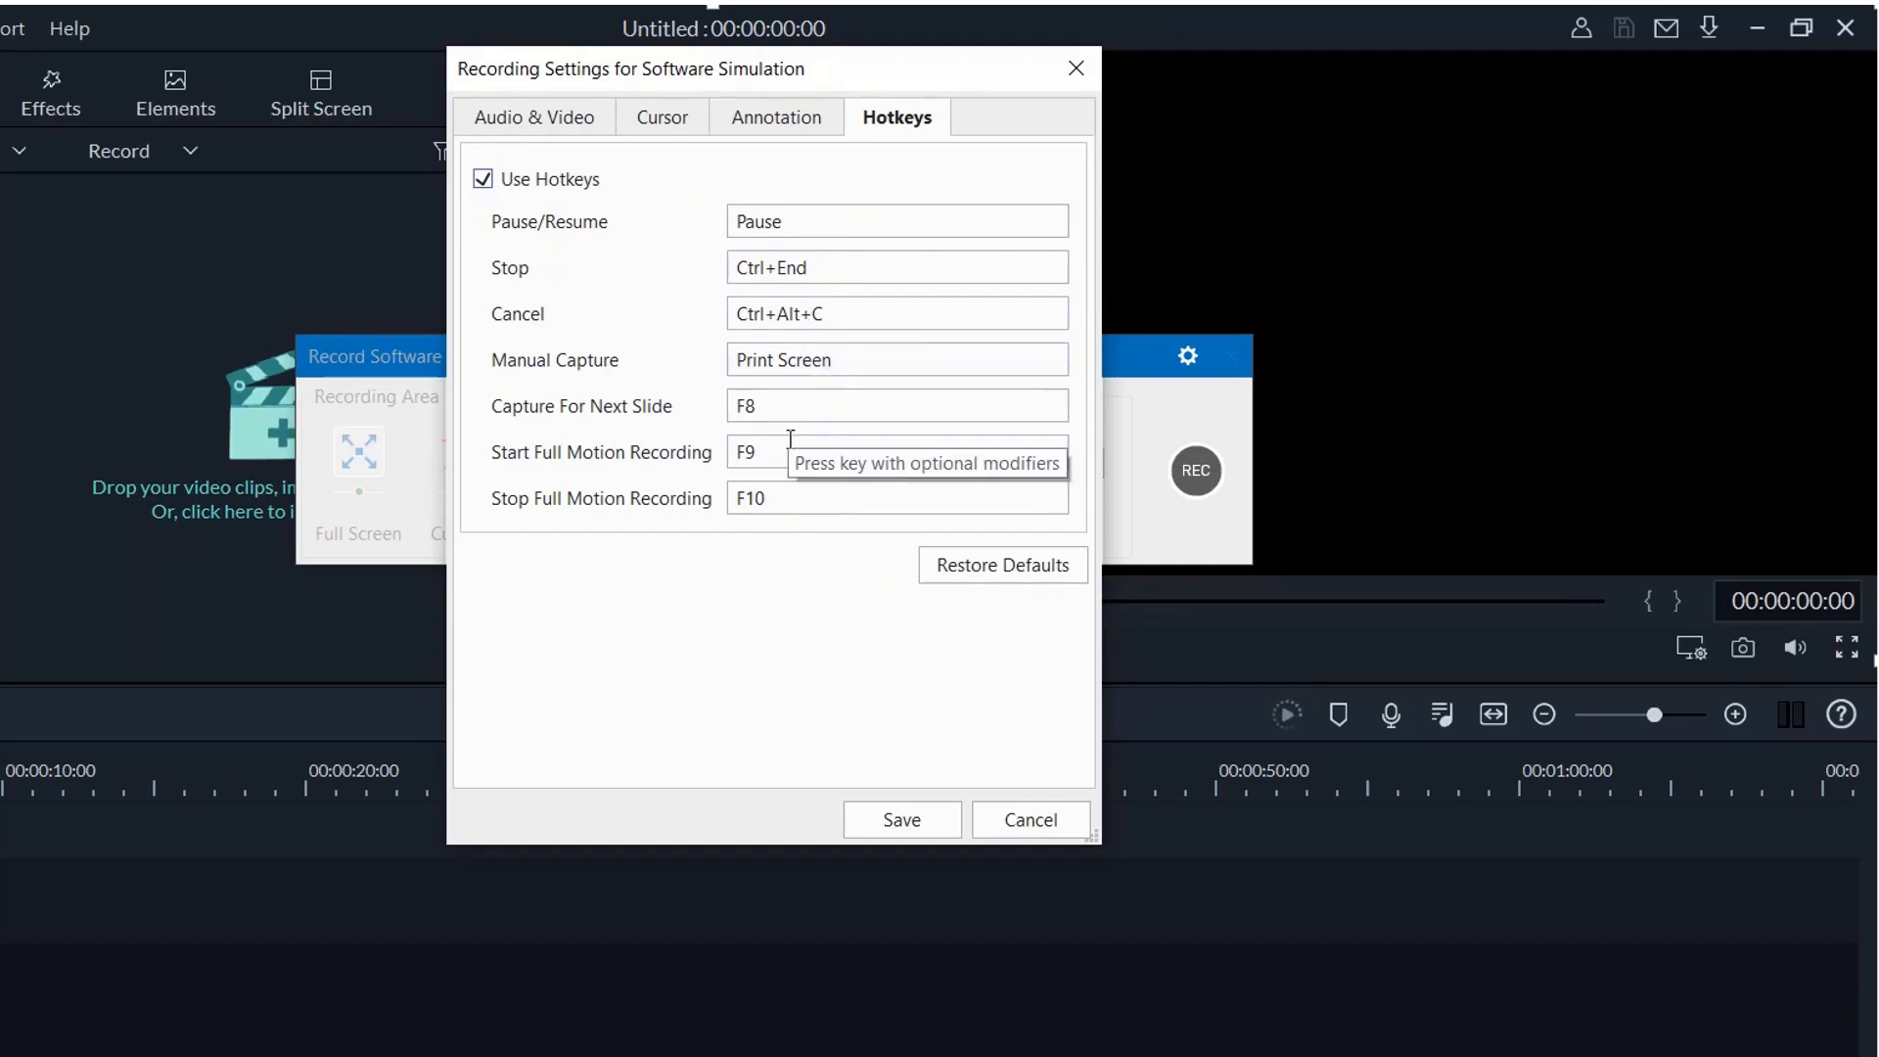
{"action": "left_click", "coordinate": [894, 822]}
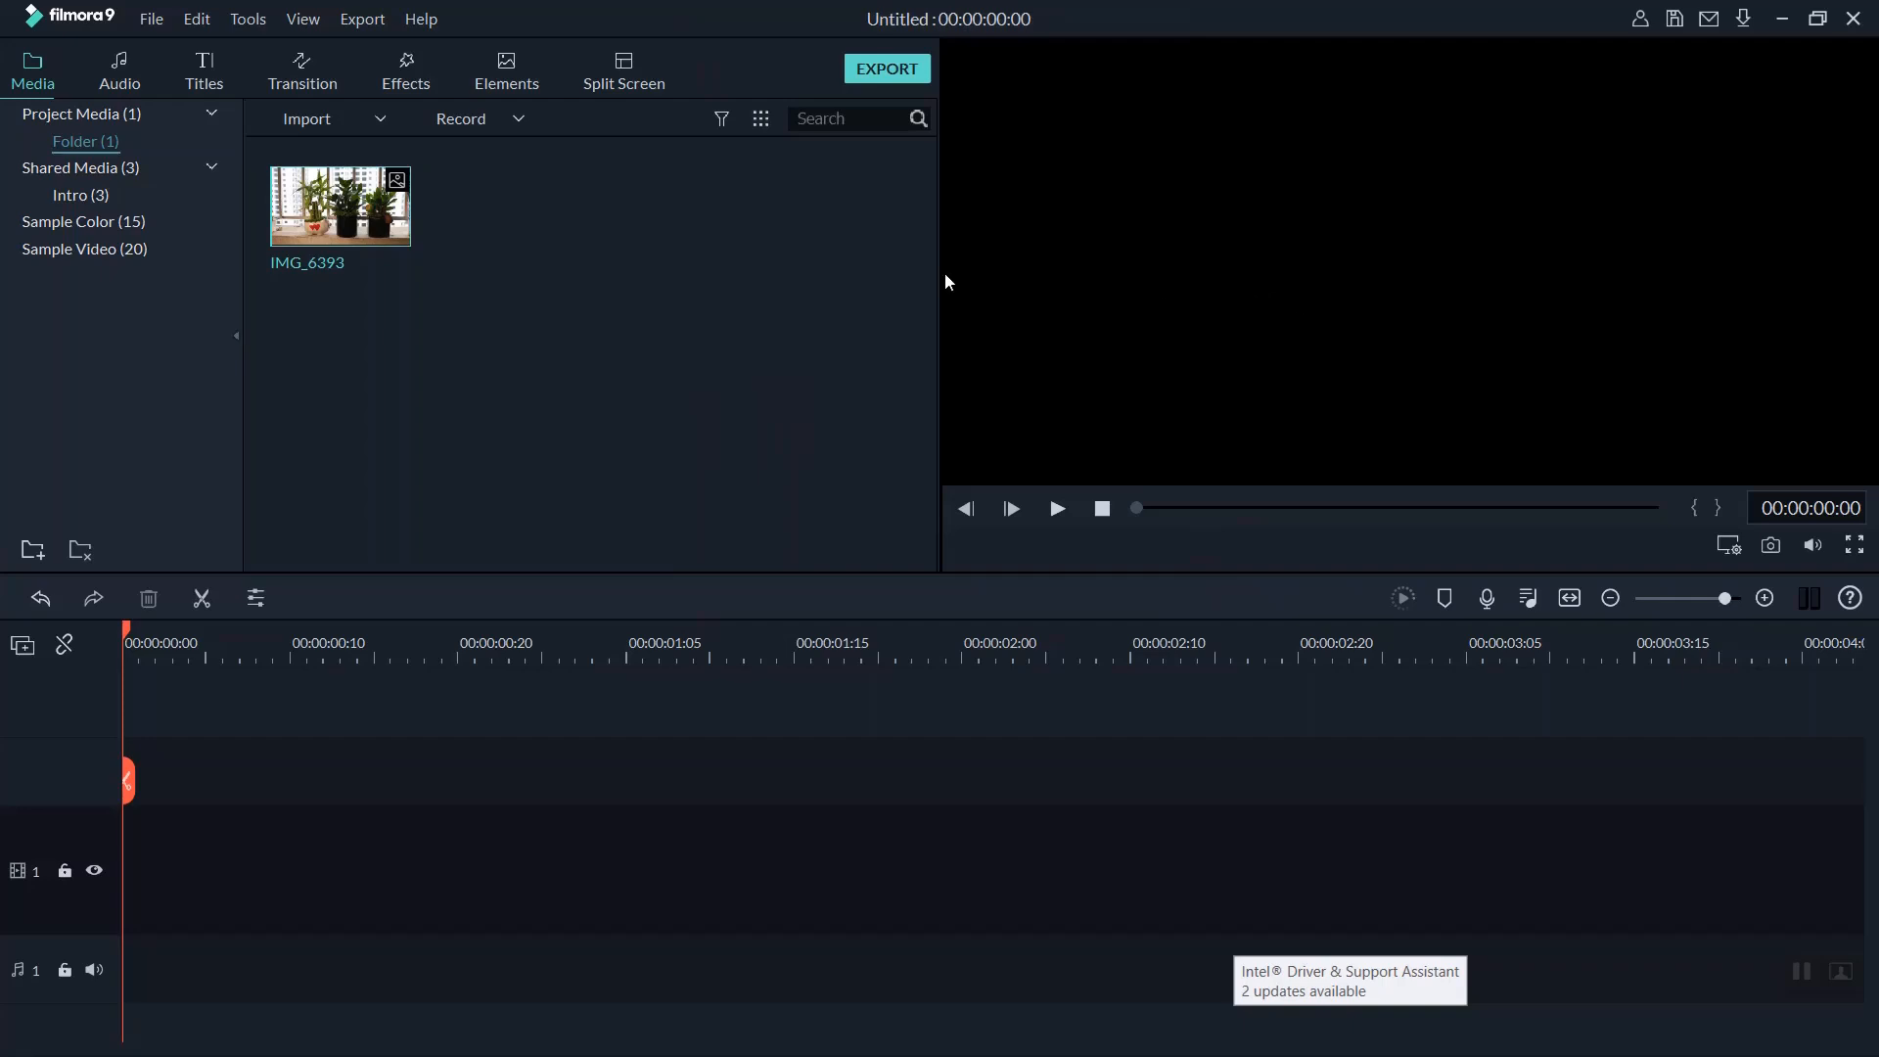
Step: Add the IMG_6393 image to the video track in Filmora while the simulation records
{"action": "mouse_move", "coordinate": [344, 221]}
{"action": "left_click", "coordinate": [343, 217]}
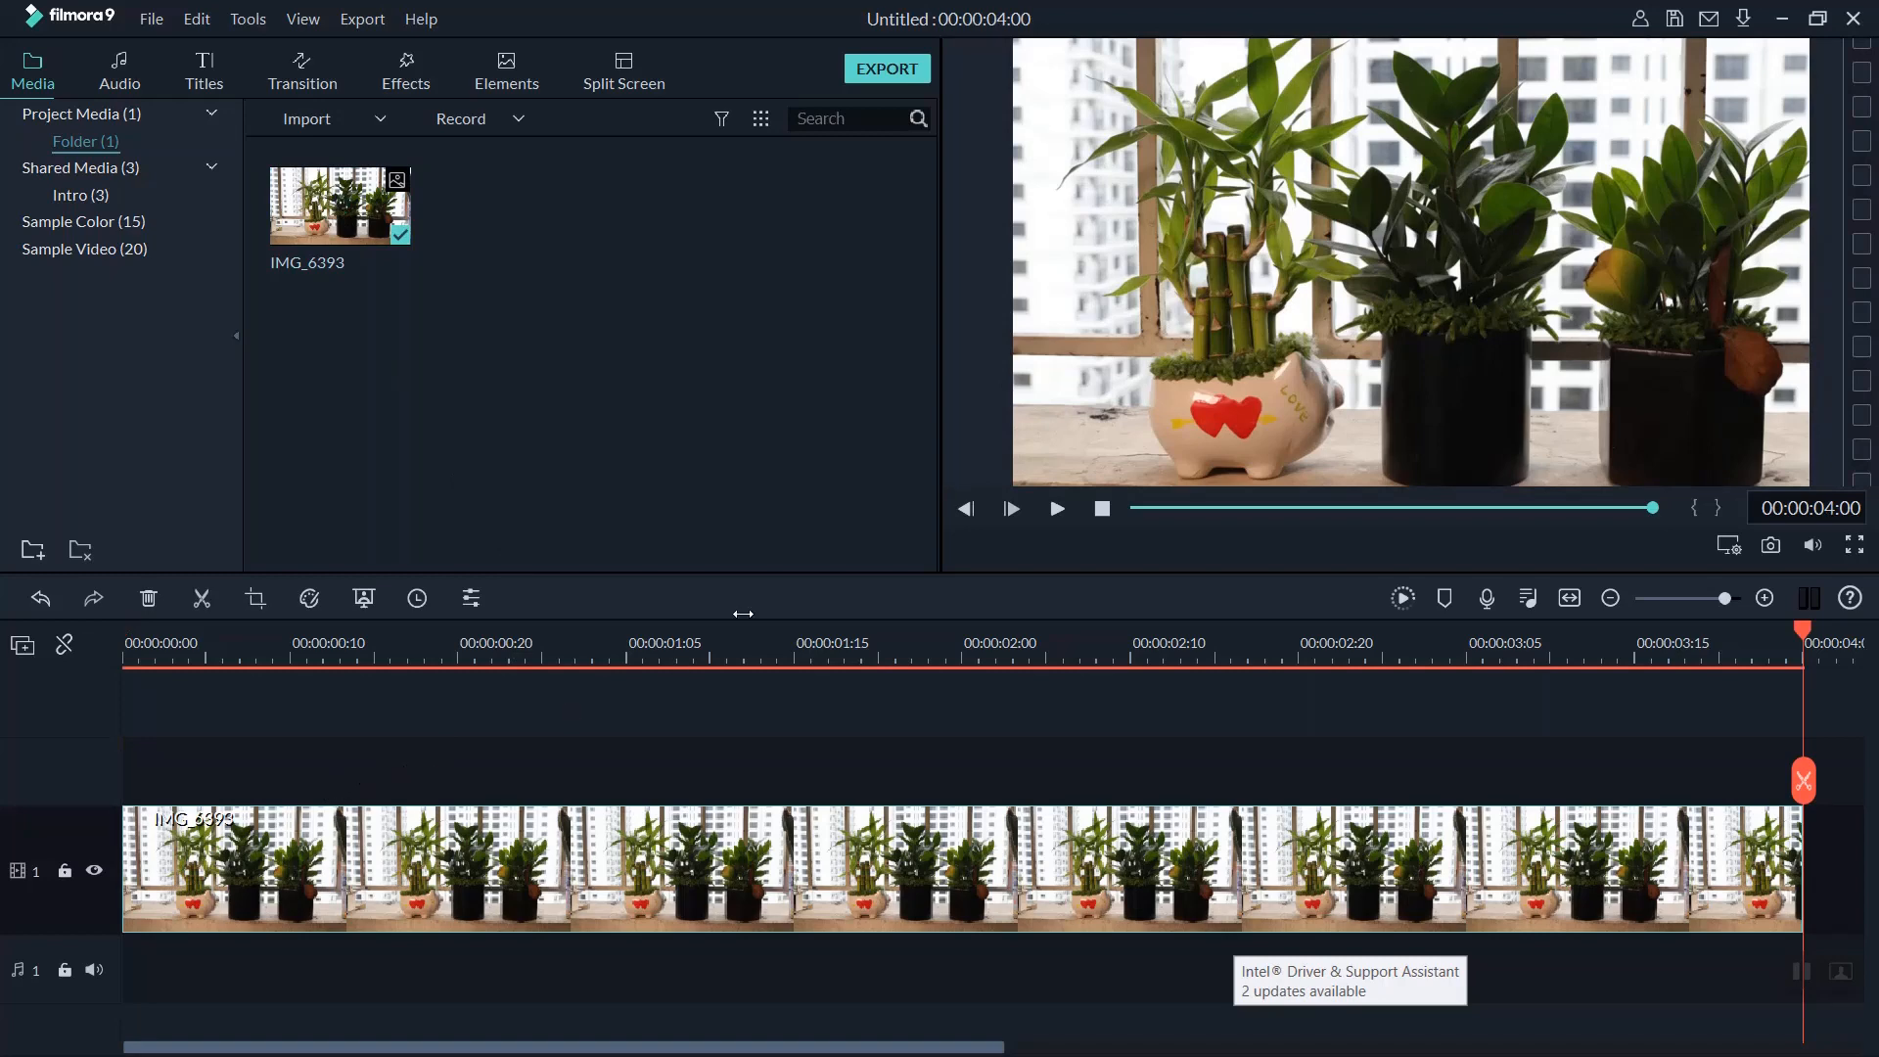
Step: Export the Filmora video to a local MP4 file at 24 fps and stop the simulation recording
{"action": "left_click", "coordinate": [887, 70]}
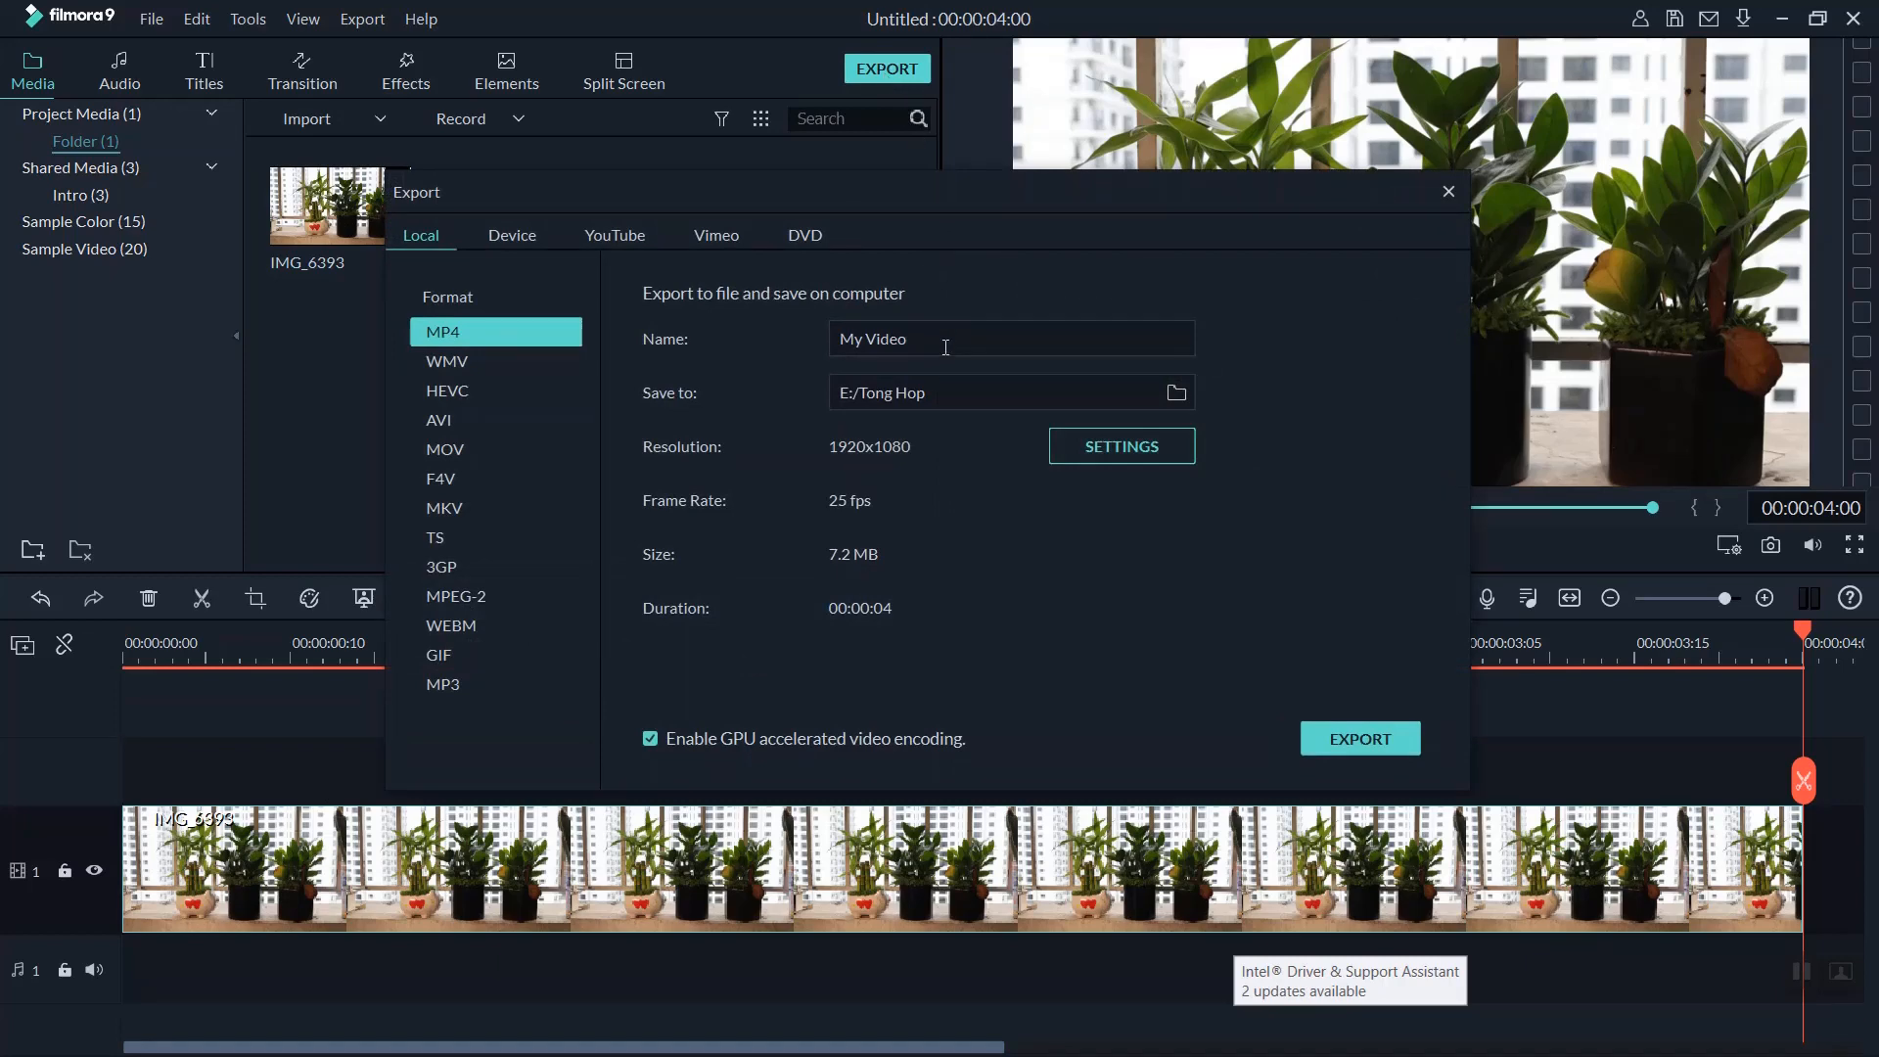
{"action": "left_click", "coordinate": [1143, 453]}
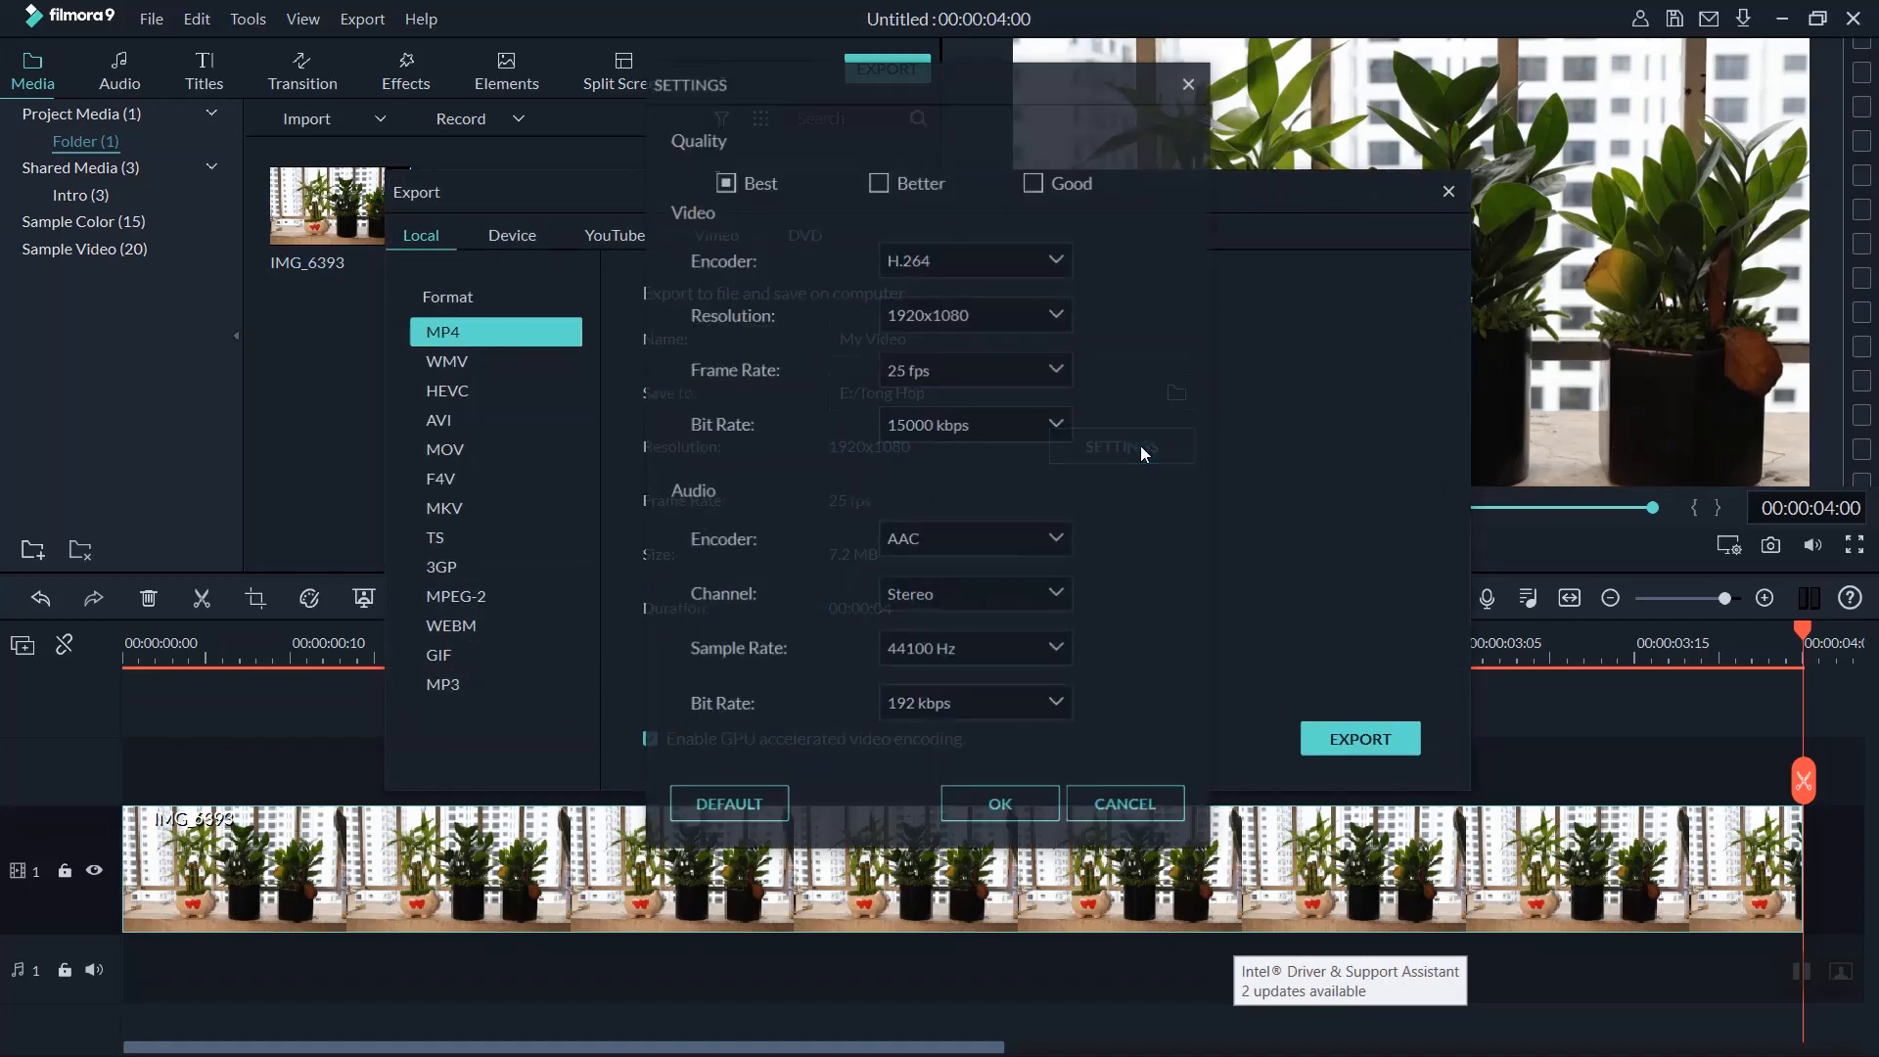
{"action": "left_click", "coordinate": [1057, 369]}
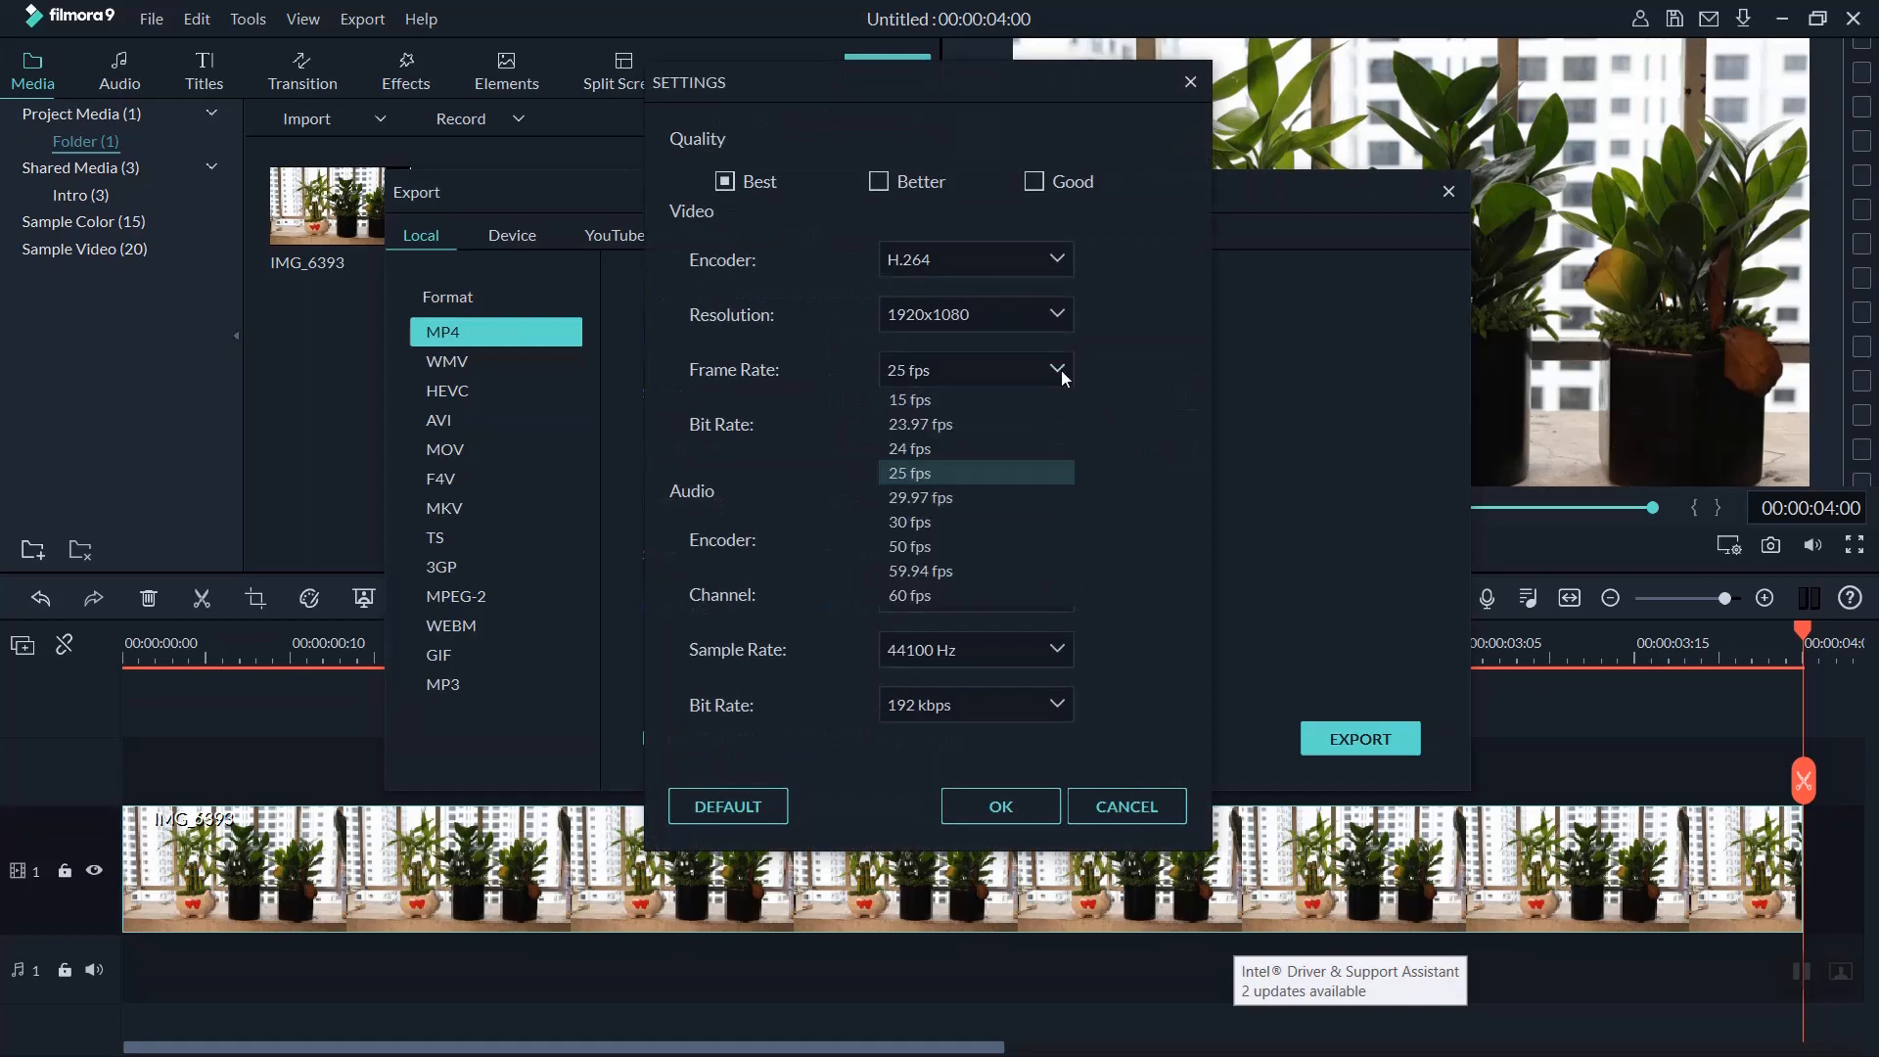
{"action": "left_click", "coordinate": [918, 449]}
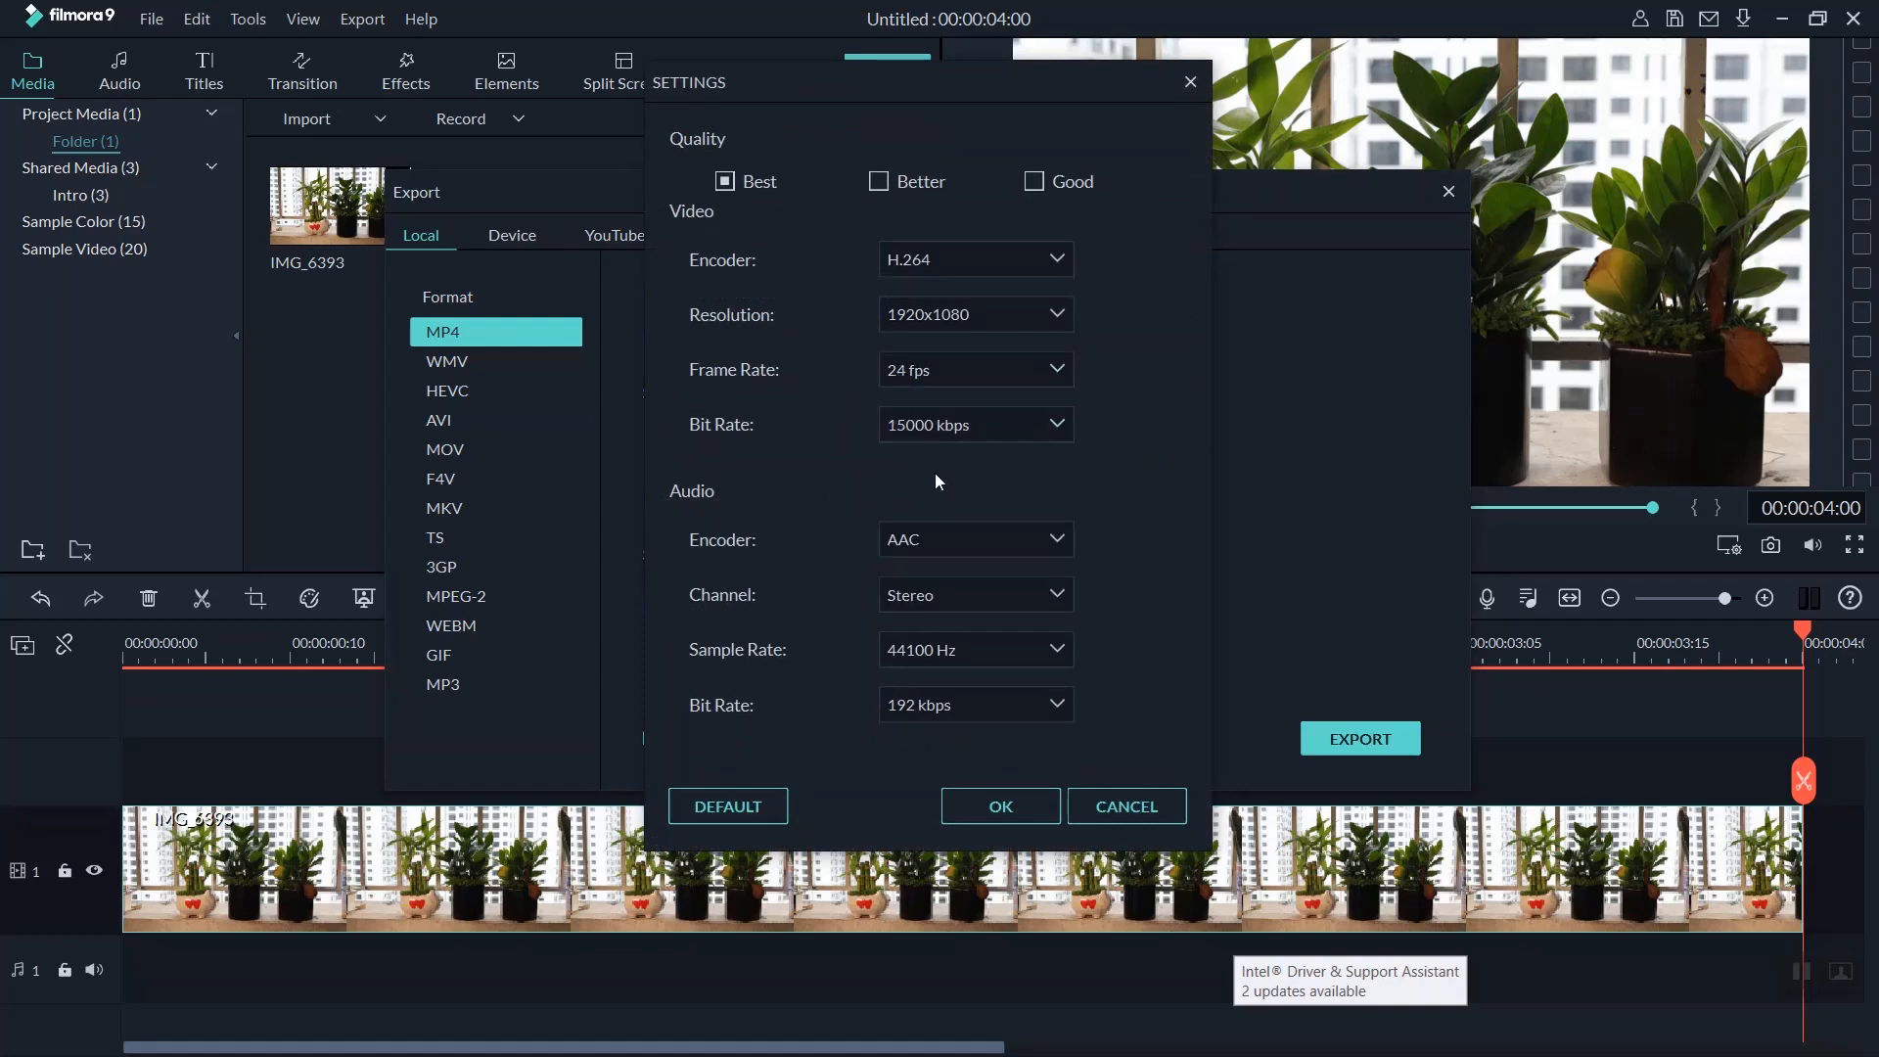
{"action": "left_click", "coordinate": [990, 807]}
{"action": "left_click", "coordinate": [1377, 750]}
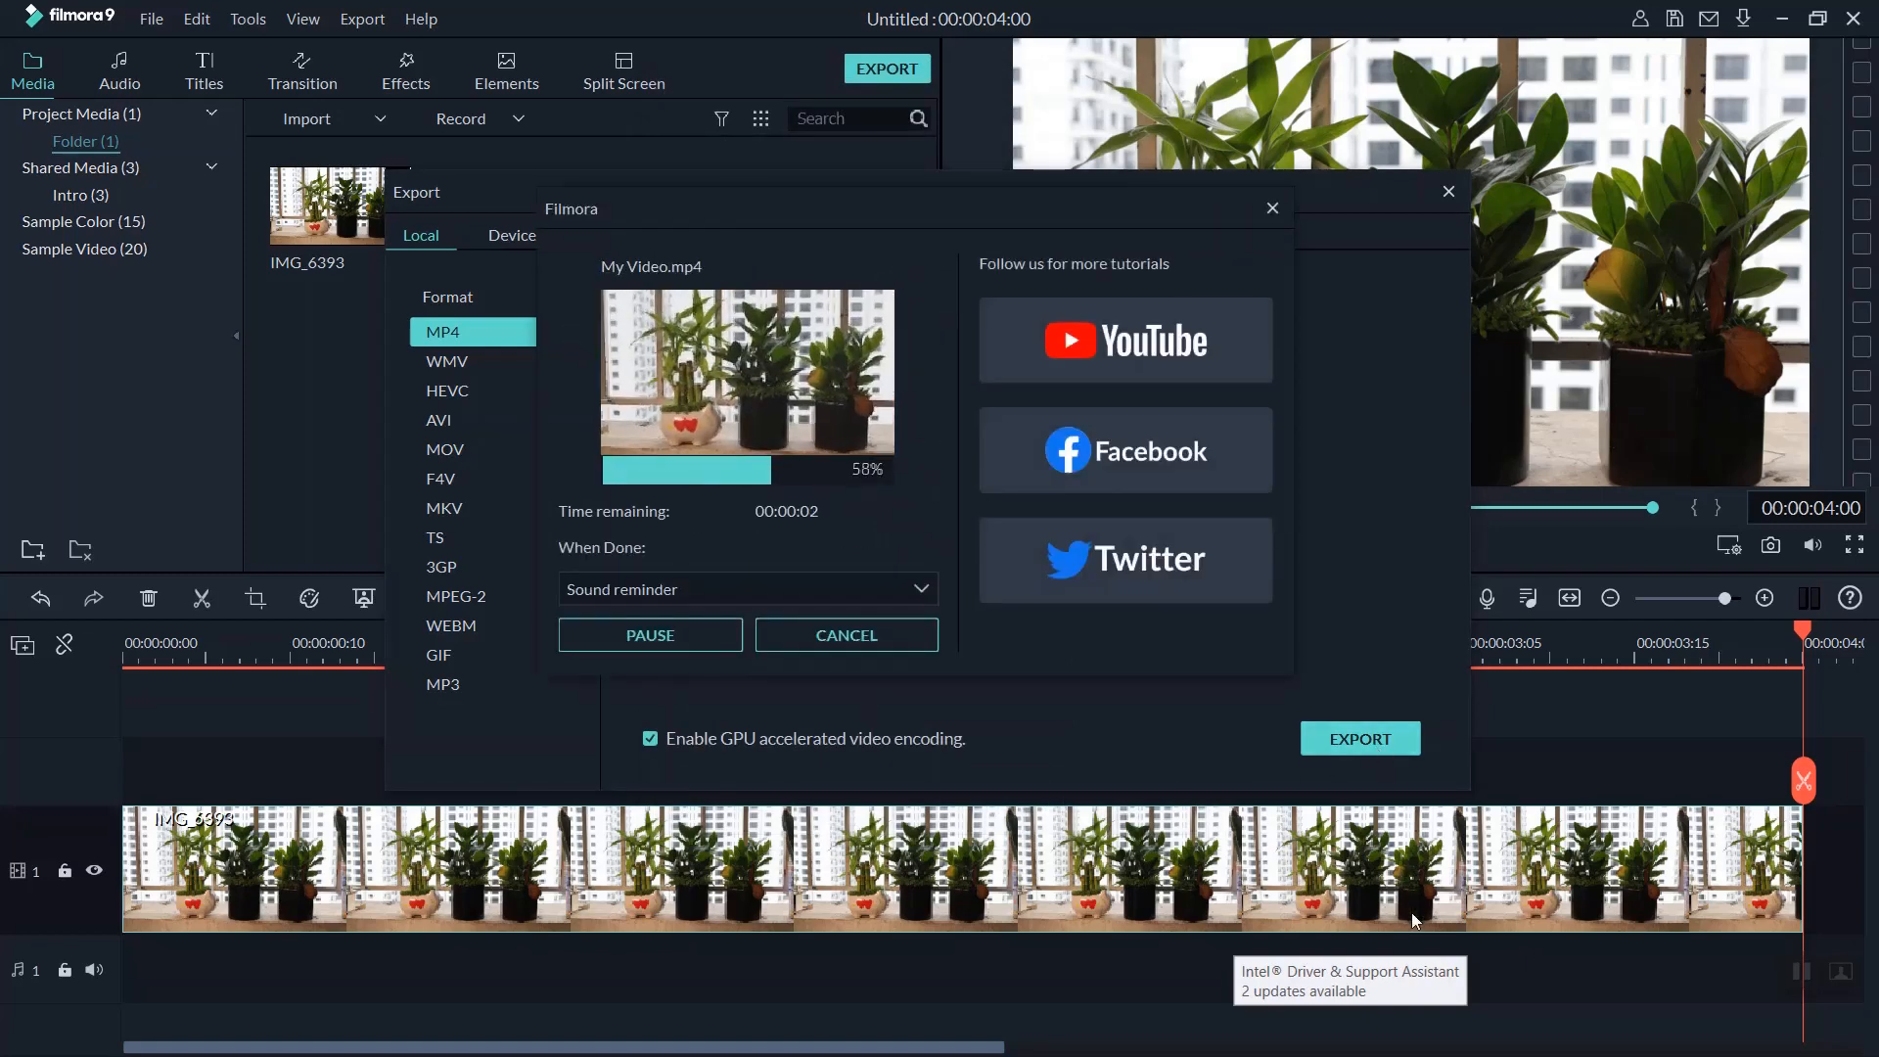
{"action": "left_click", "coordinate": [1465, 1052]}
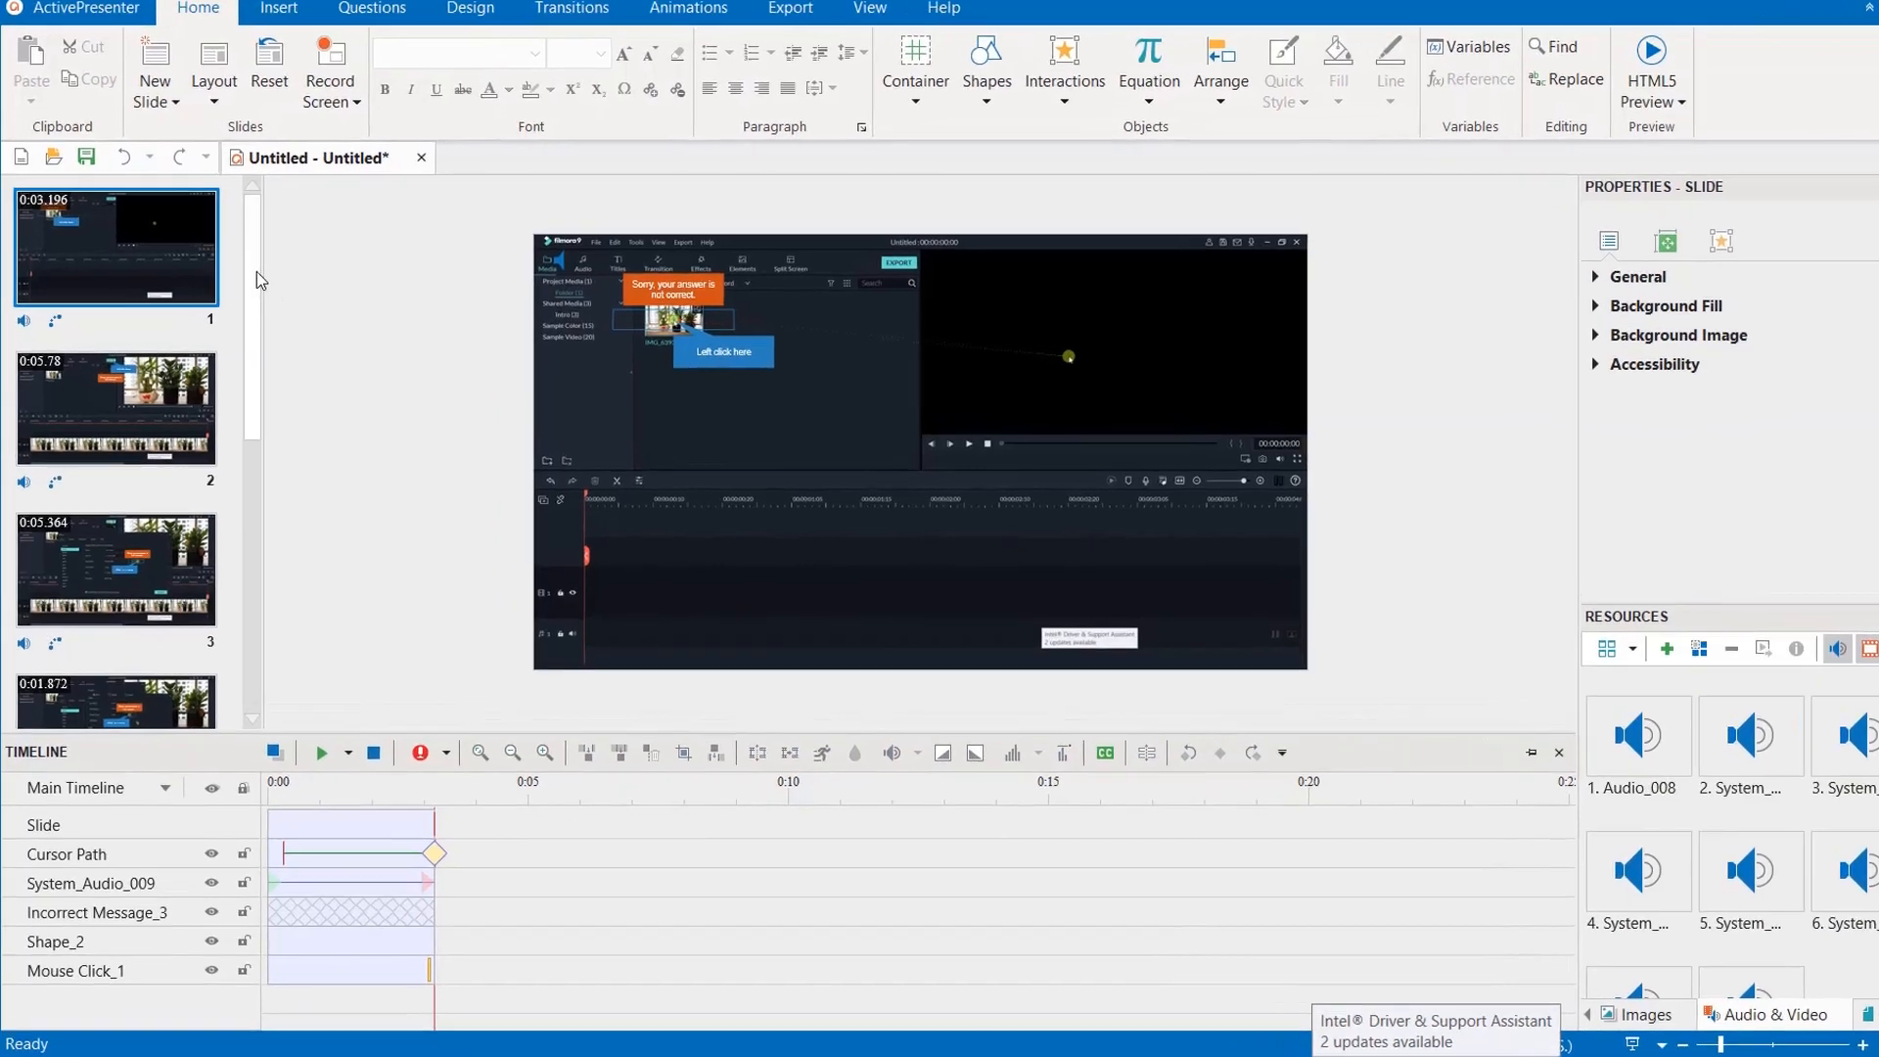
Step: Look through the captured slides in ActivePresenter, checking the objects recorded on each one
{"action": "left_click_drag", "start_coordinate": [245, 275], "coordinate": [238, 520]}
{"action": "left_click_drag", "start_coordinate": [319, 632], "coordinate": [333, 278]}
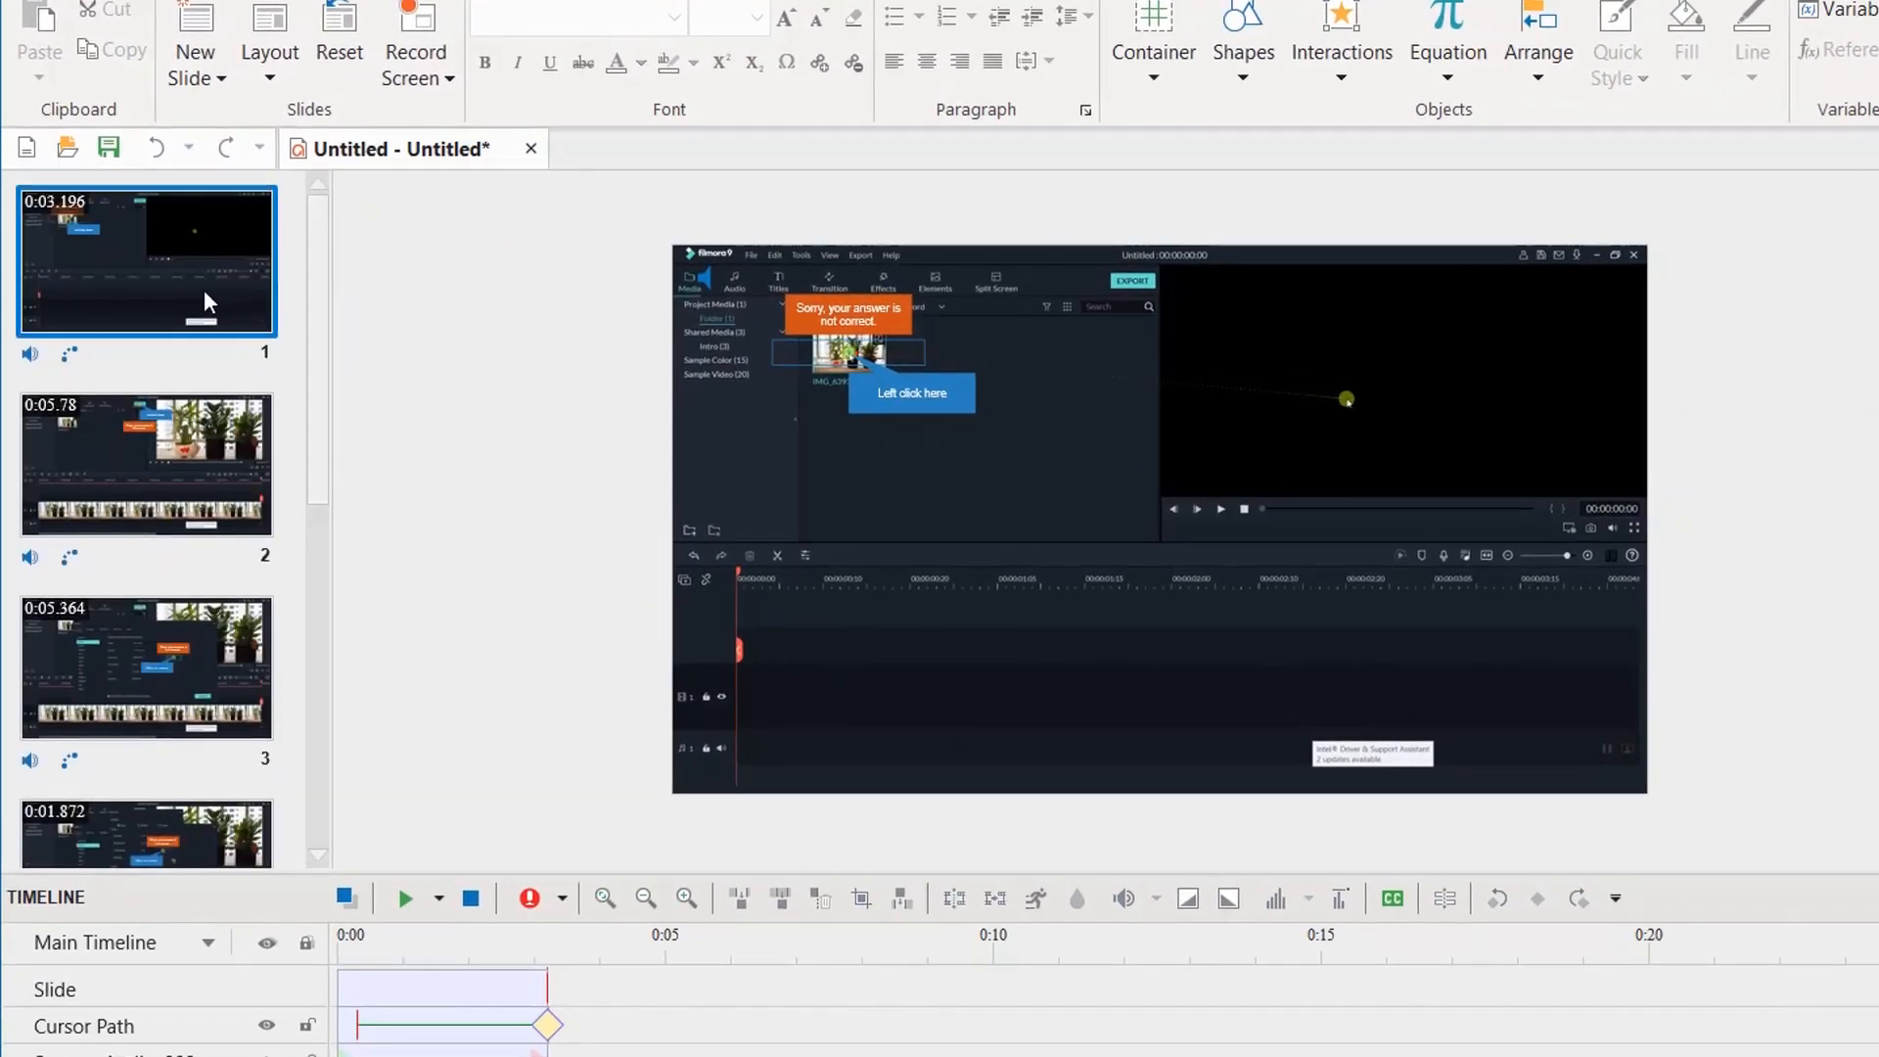
{"action": "left_click", "coordinate": [198, 465]}
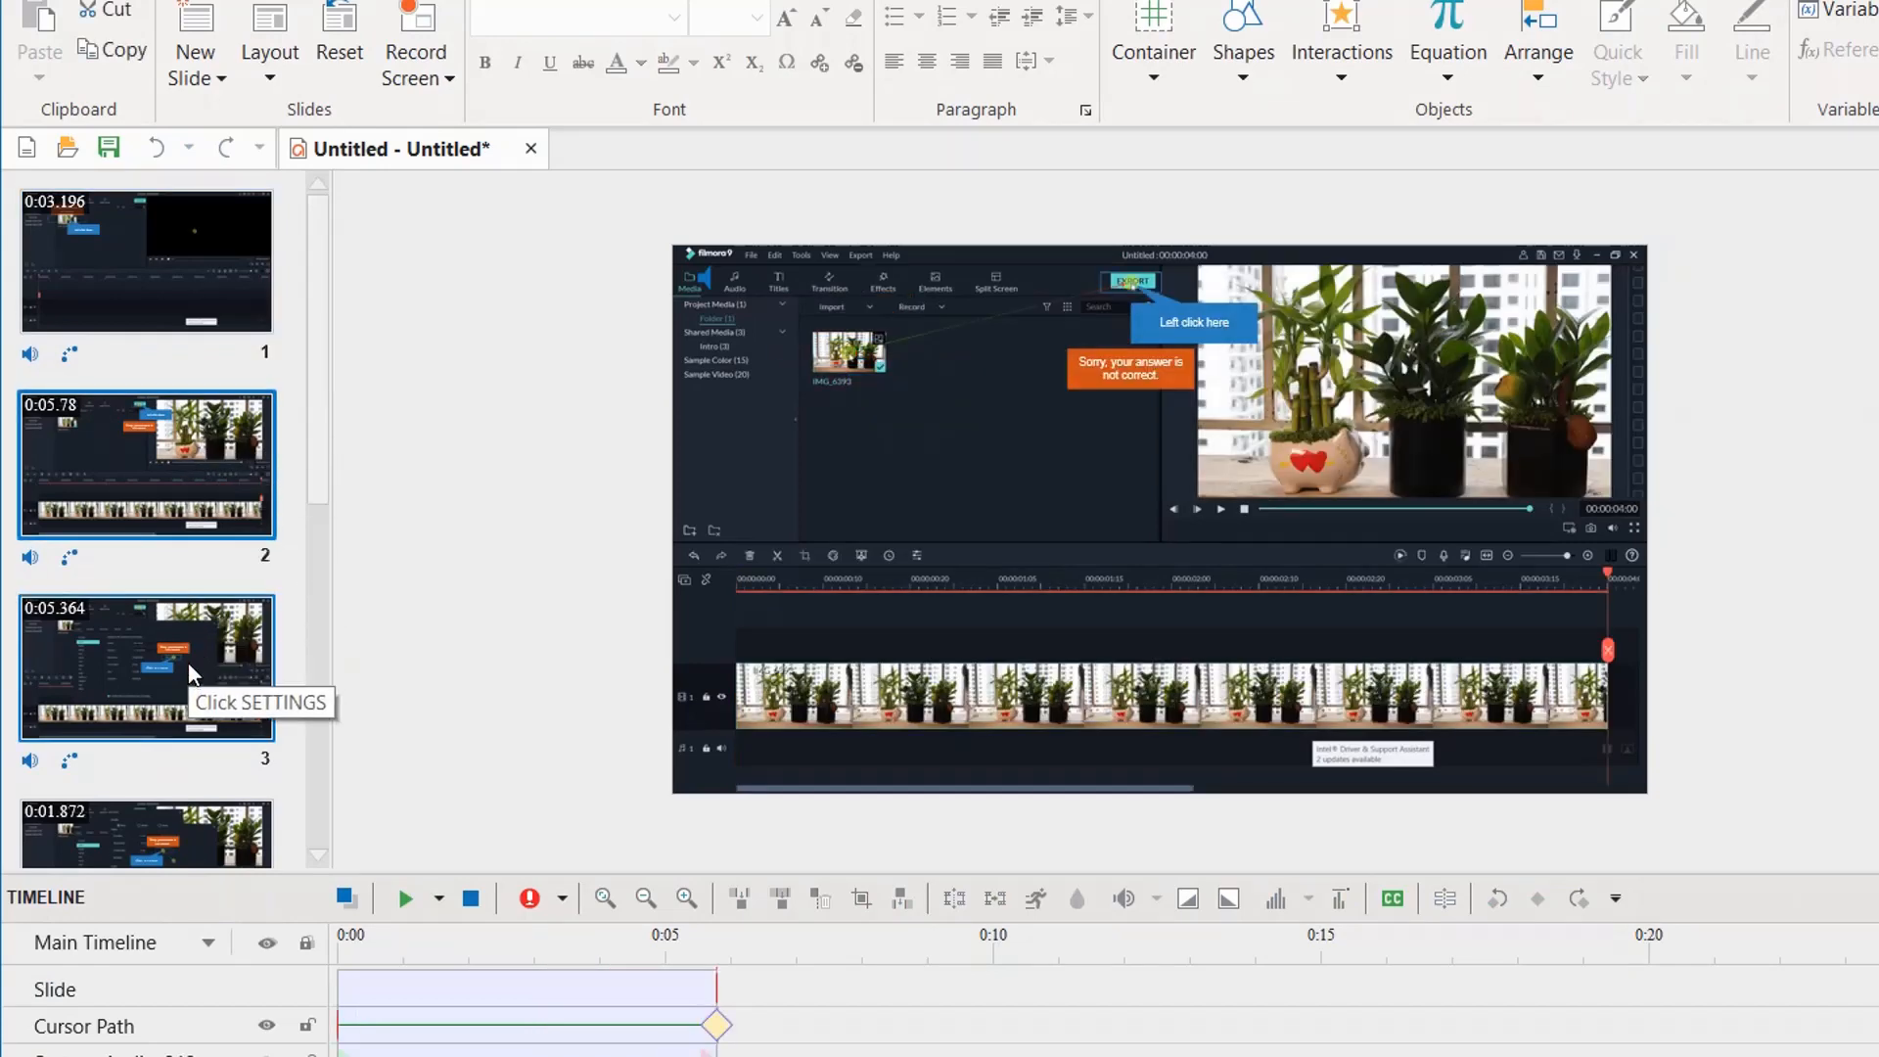
{"action": "left_click", "coordinate": [188, 661]}
{"action": "scroll", "coordinate": [188, 662], "scroll_direction": "down", "scroll_amount": 1}
{"action": "scroll", "coordinate": [188, 662], "scroll_direction": "down", "scroll_amount": 3}
{"action": "left_click", "coordinate": [178, 687]}
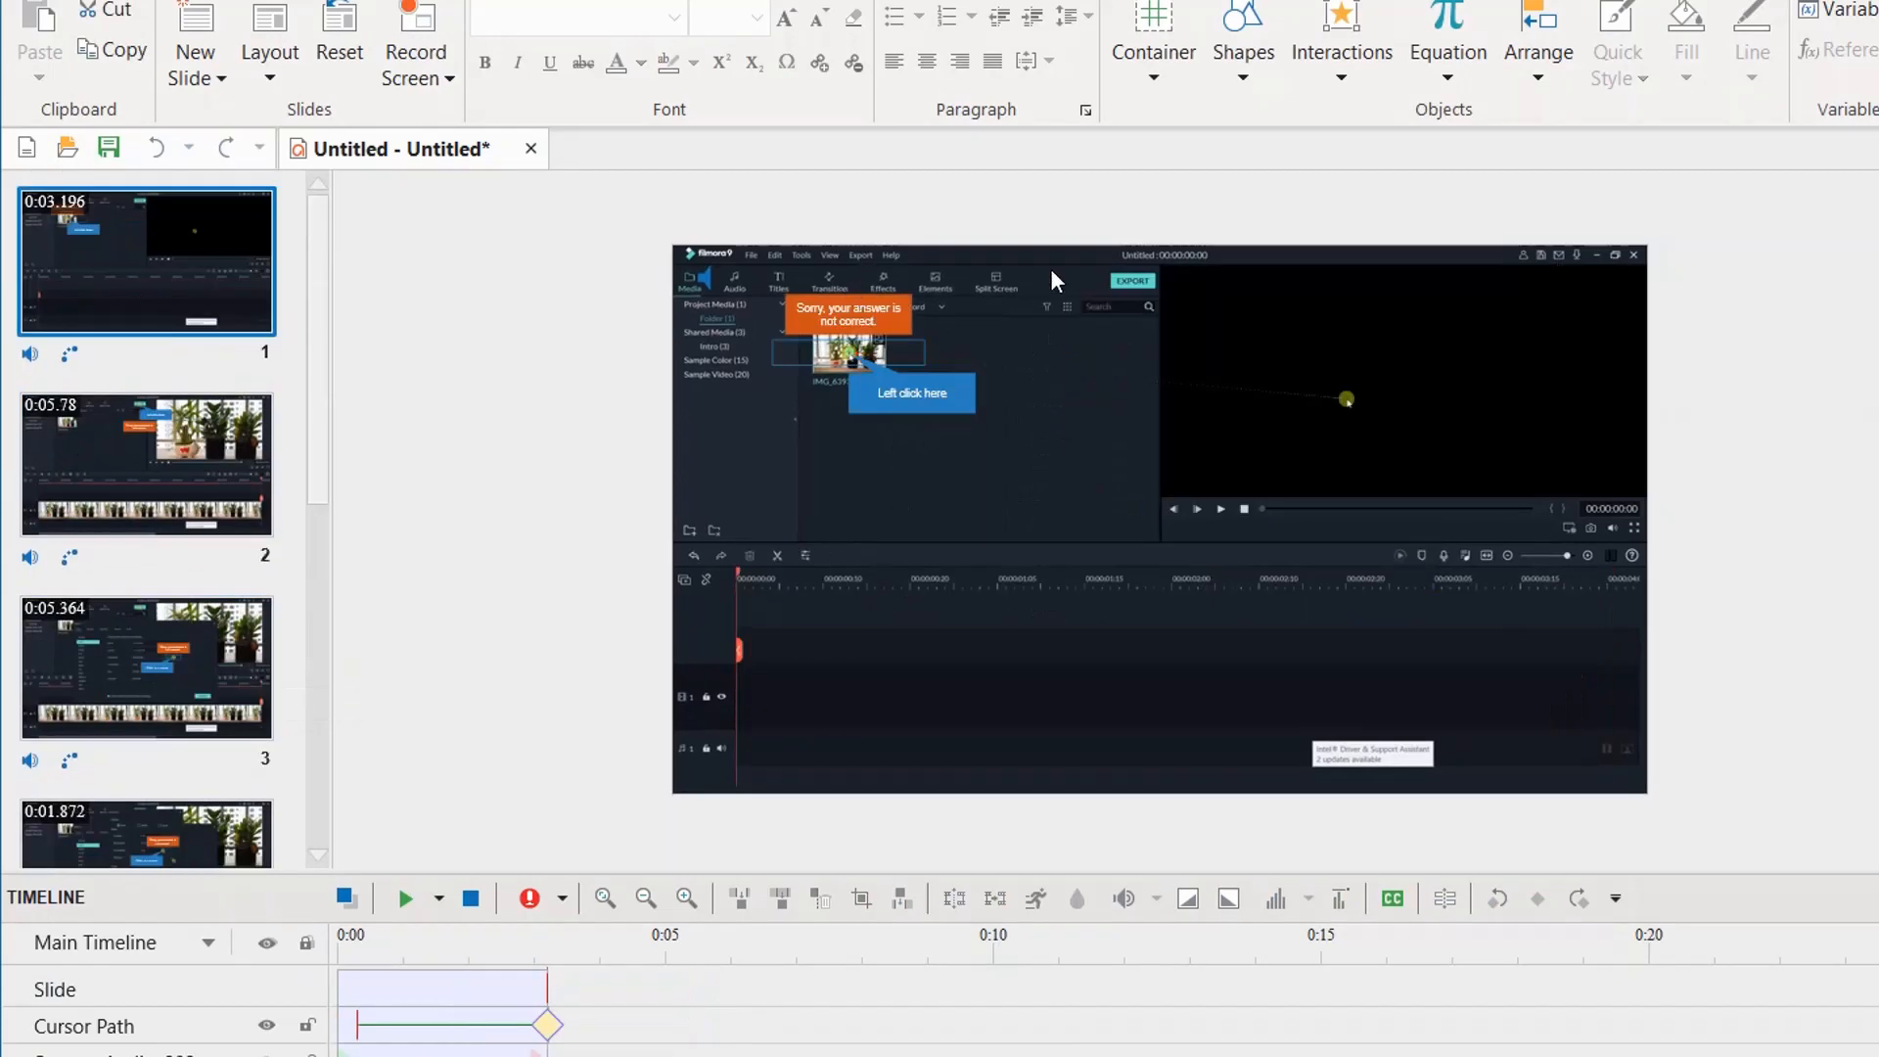
{"action": "scroll", "coordinate": [1050, 274], "scroll_direction": "up", "scroll_amount": 1}
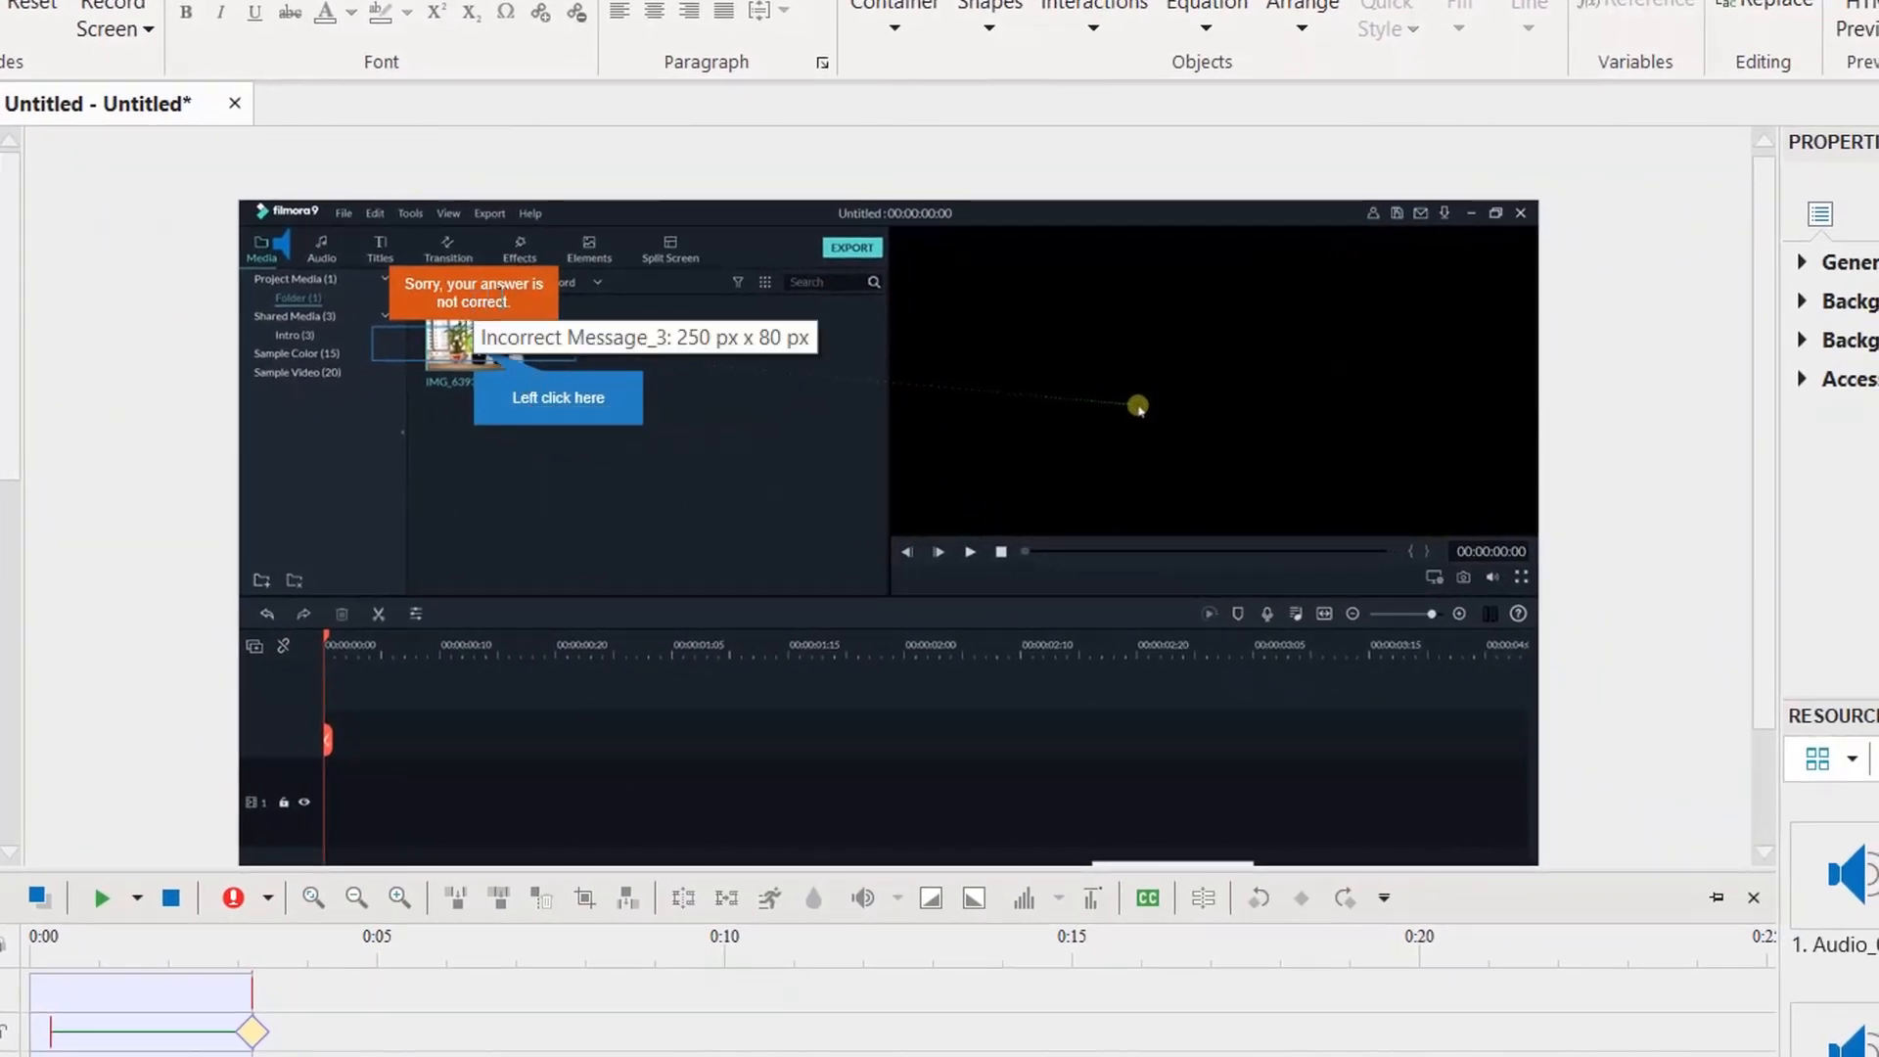
Step: Resize the mouse click area on slide 1 so it fits exactly around the IMG_6393 thumbnail
{"action": "left_click", "coordinate": [520, 303]}
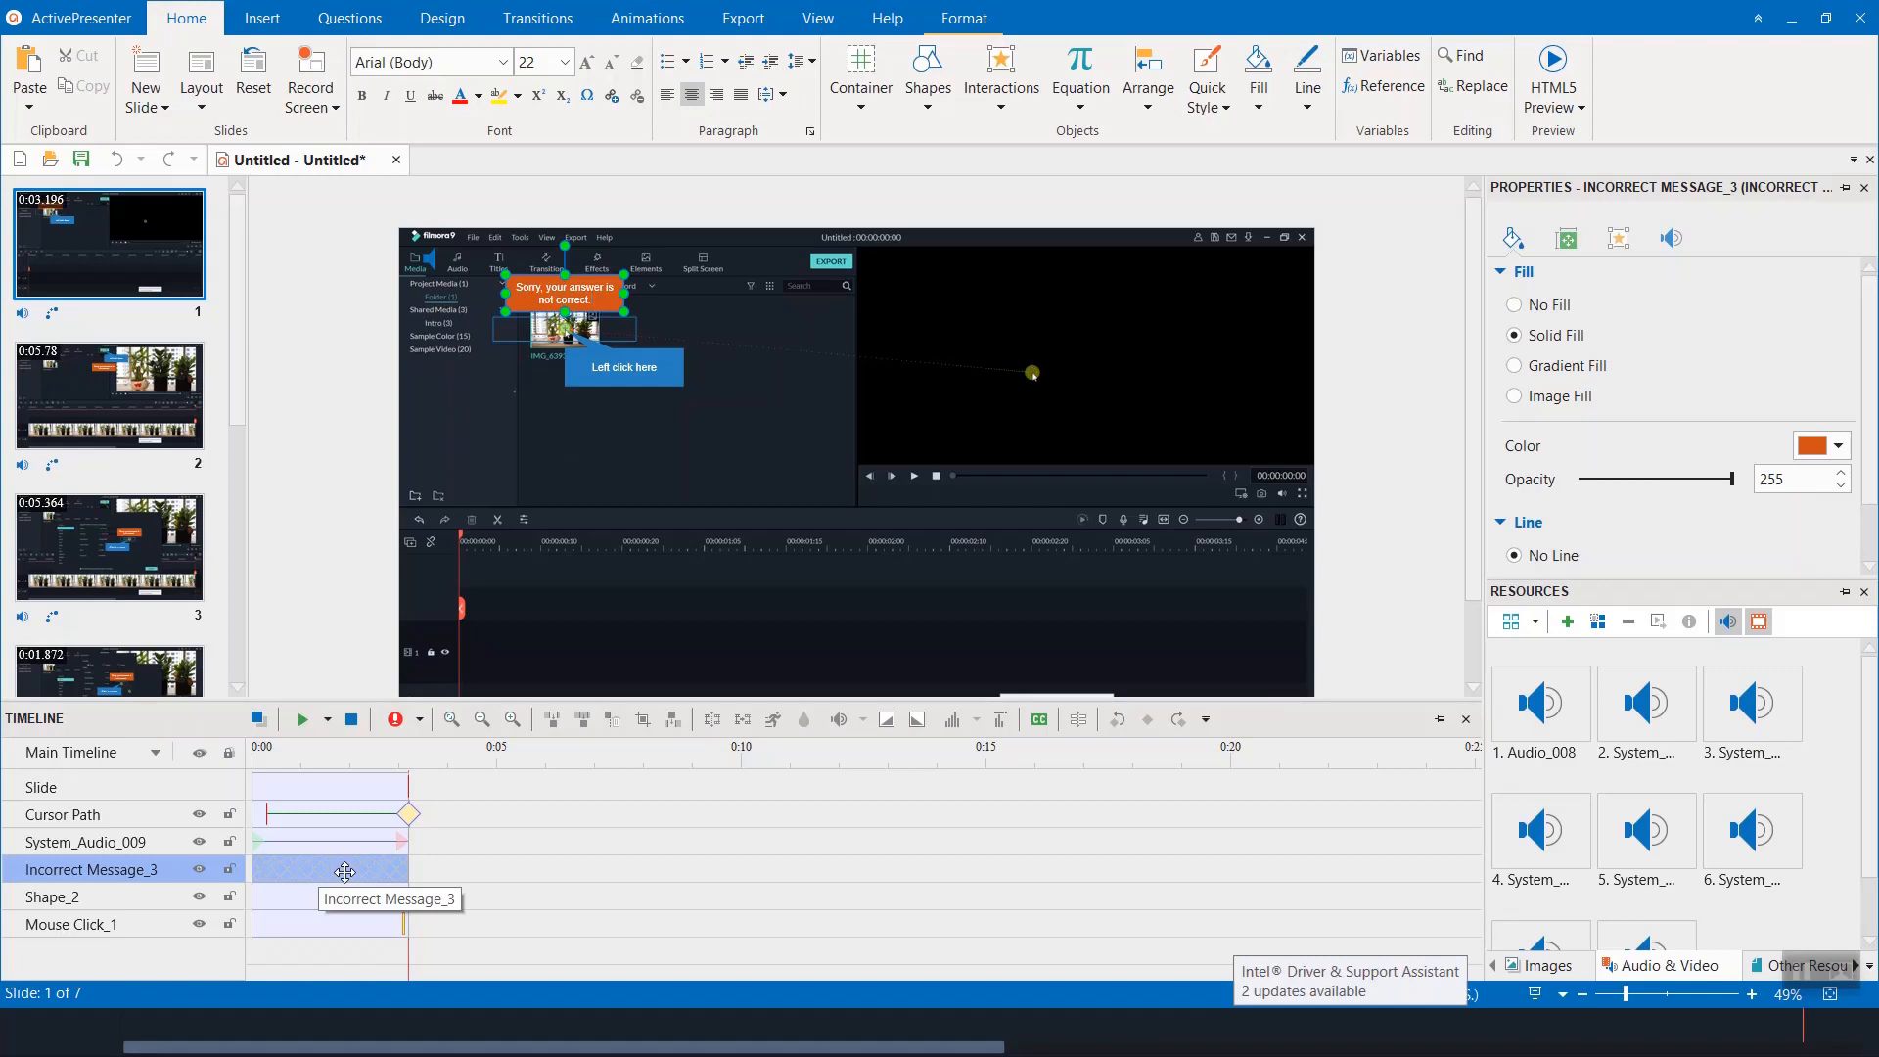
{"action": "left_click", "coordinate": [269, 842]}
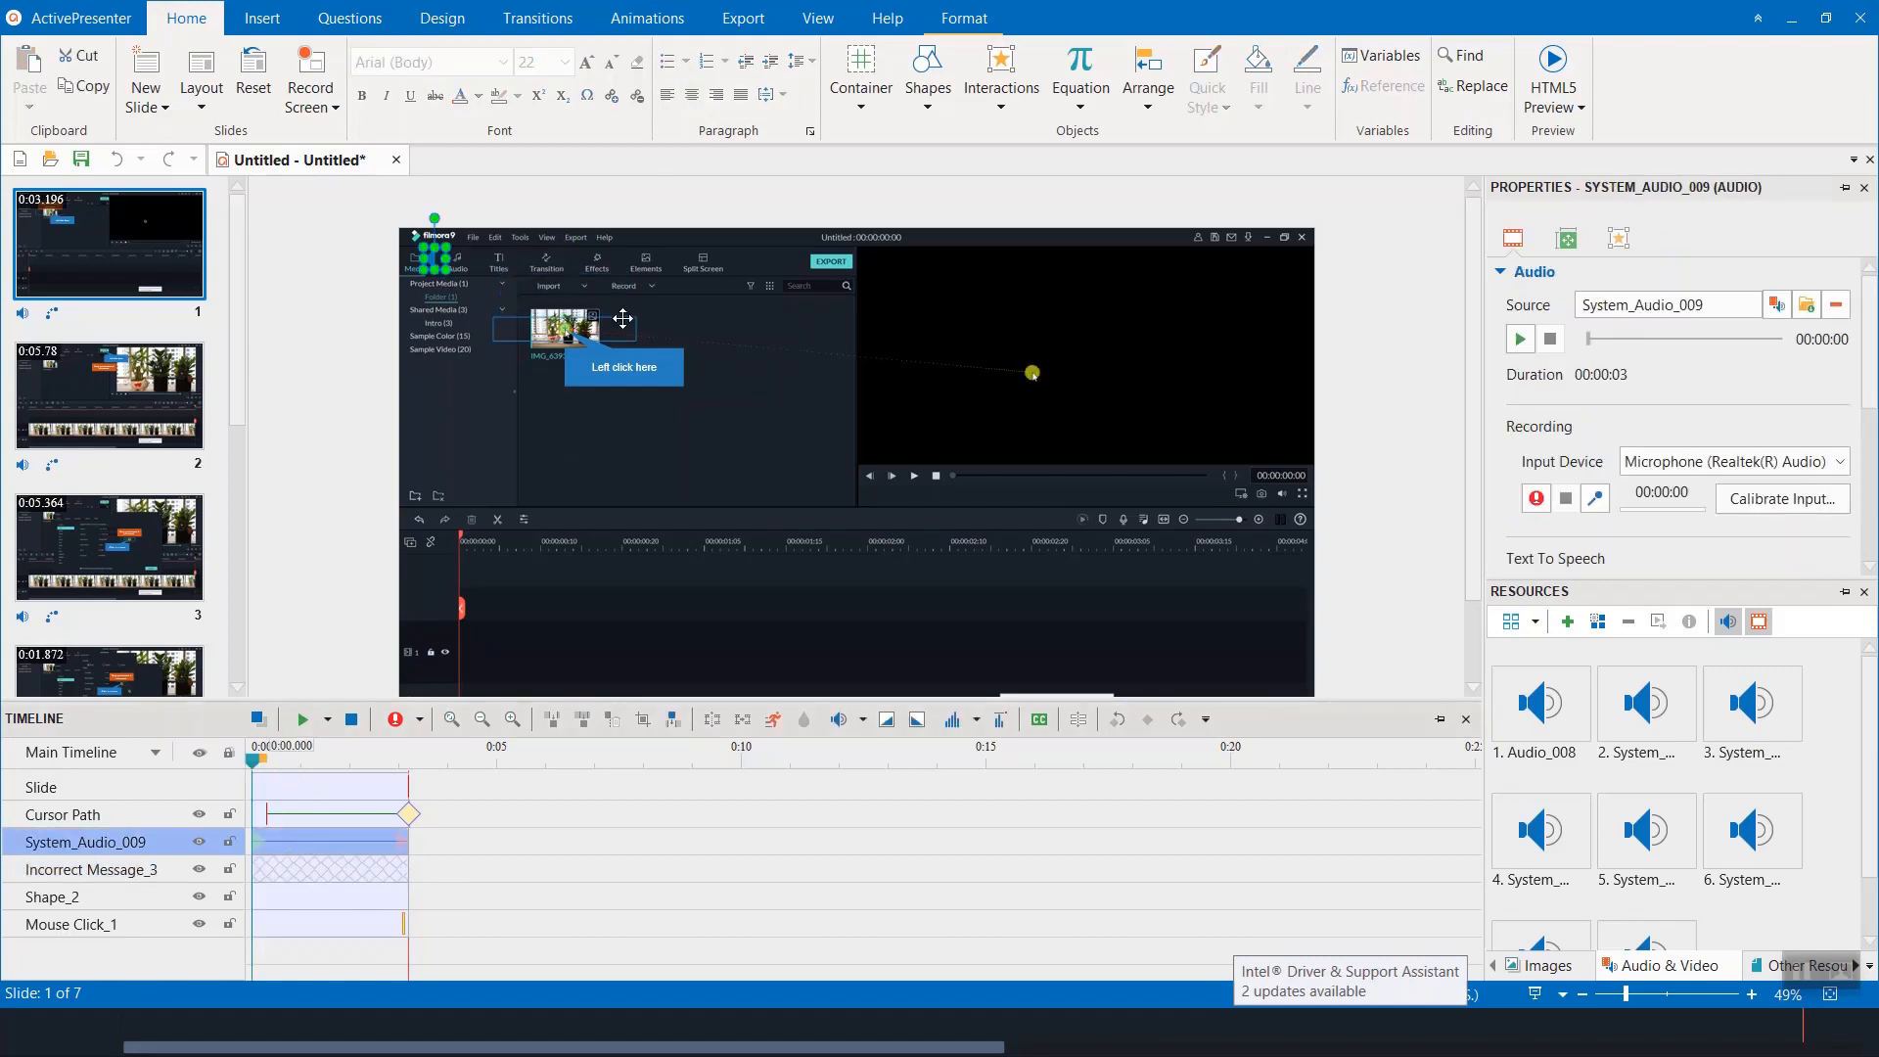
{"action": "left_click", "coordinate": [623, 319]}
{"action": "scroll", "coordinate": [521, 316], "scroll_direction": "up", "scroll_amount": 2}
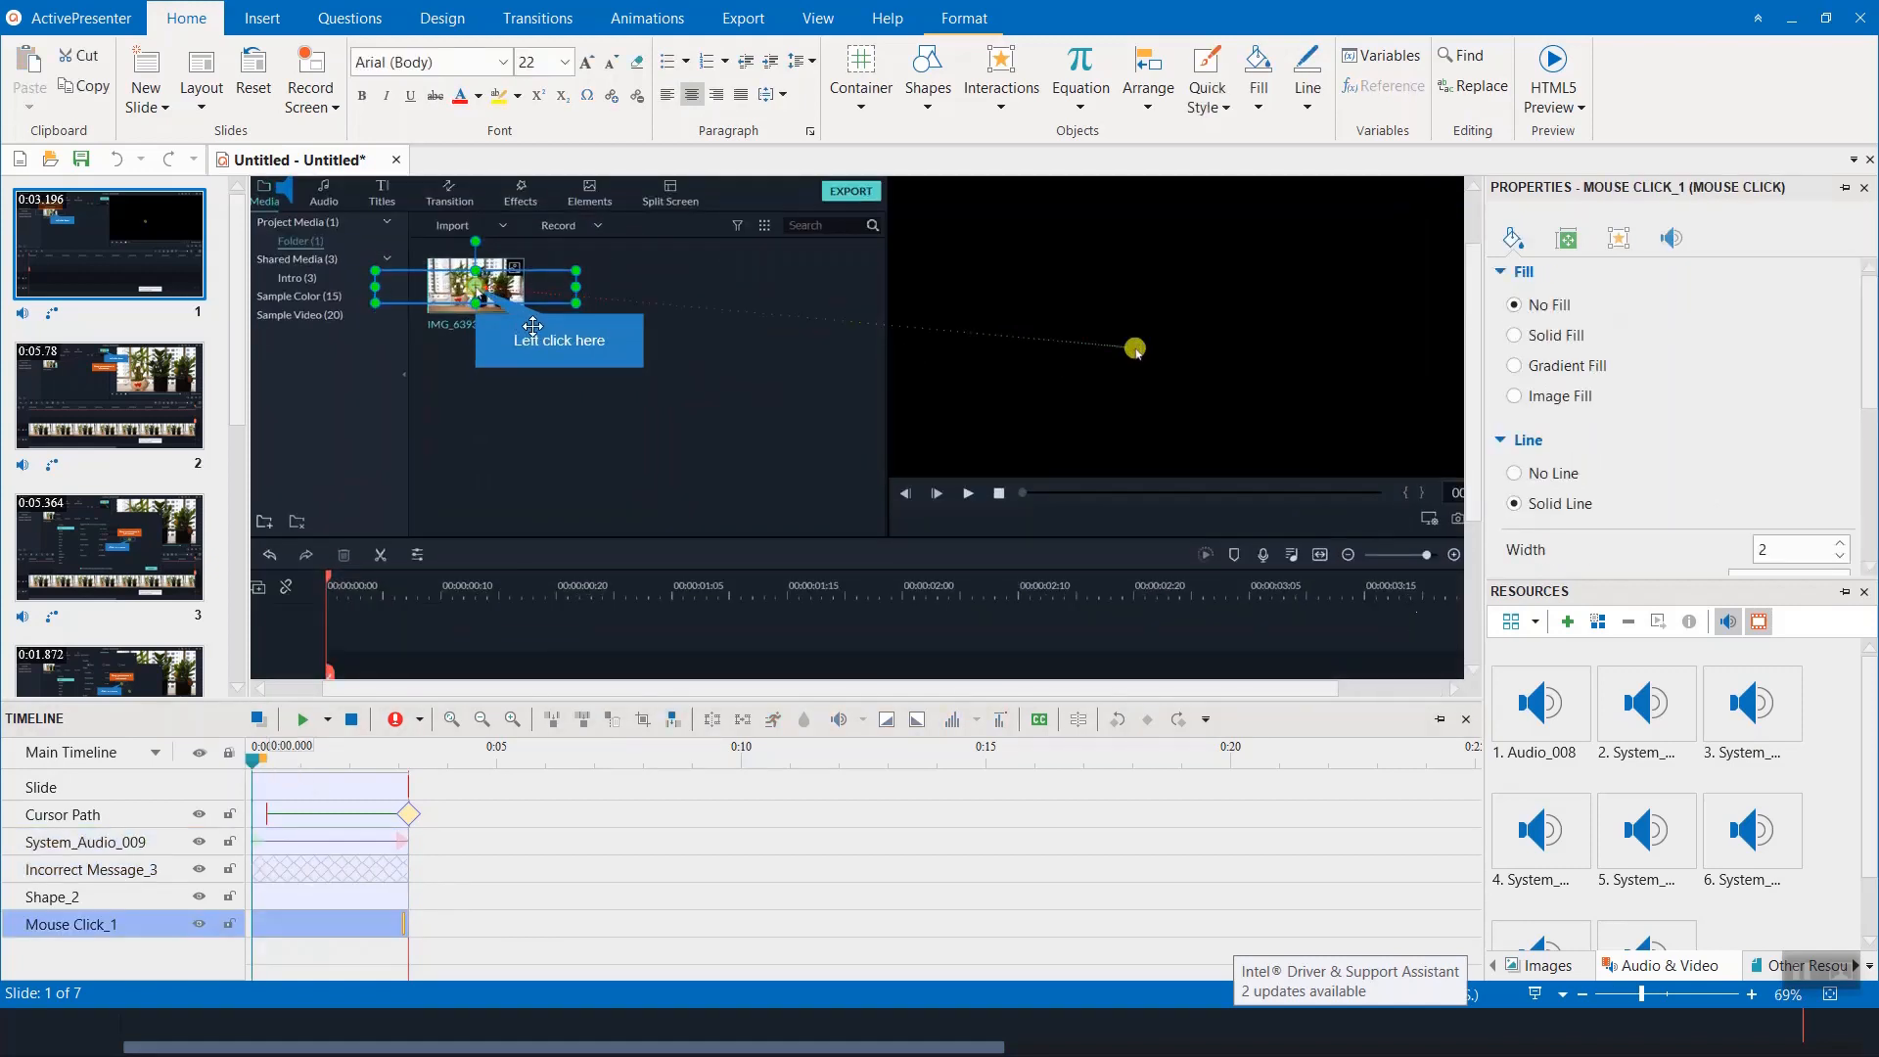
{"action": "left_click_drag", "start_coordinate": [577, 283], "coordinate": [529, 294]}
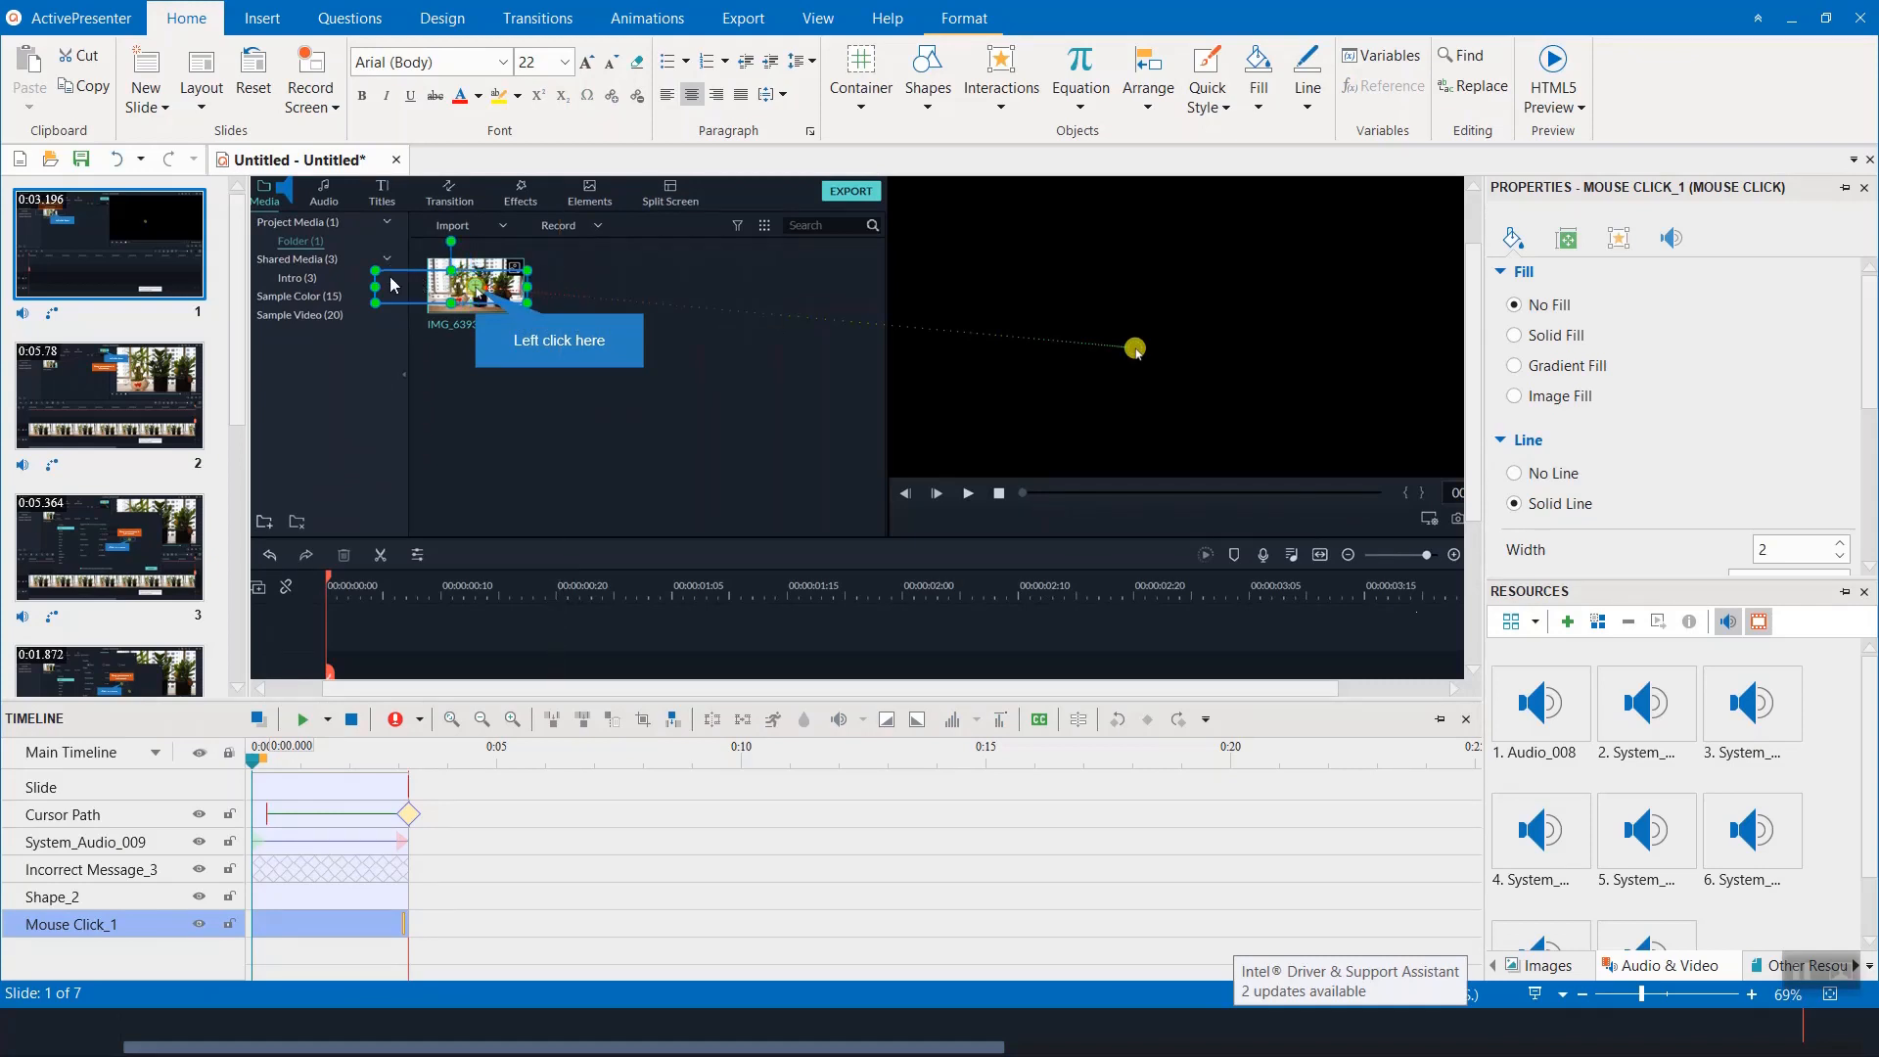
{"action": "left_click_drag", "start_coordinate": [377, 289], "coordinate": [471, 314]}
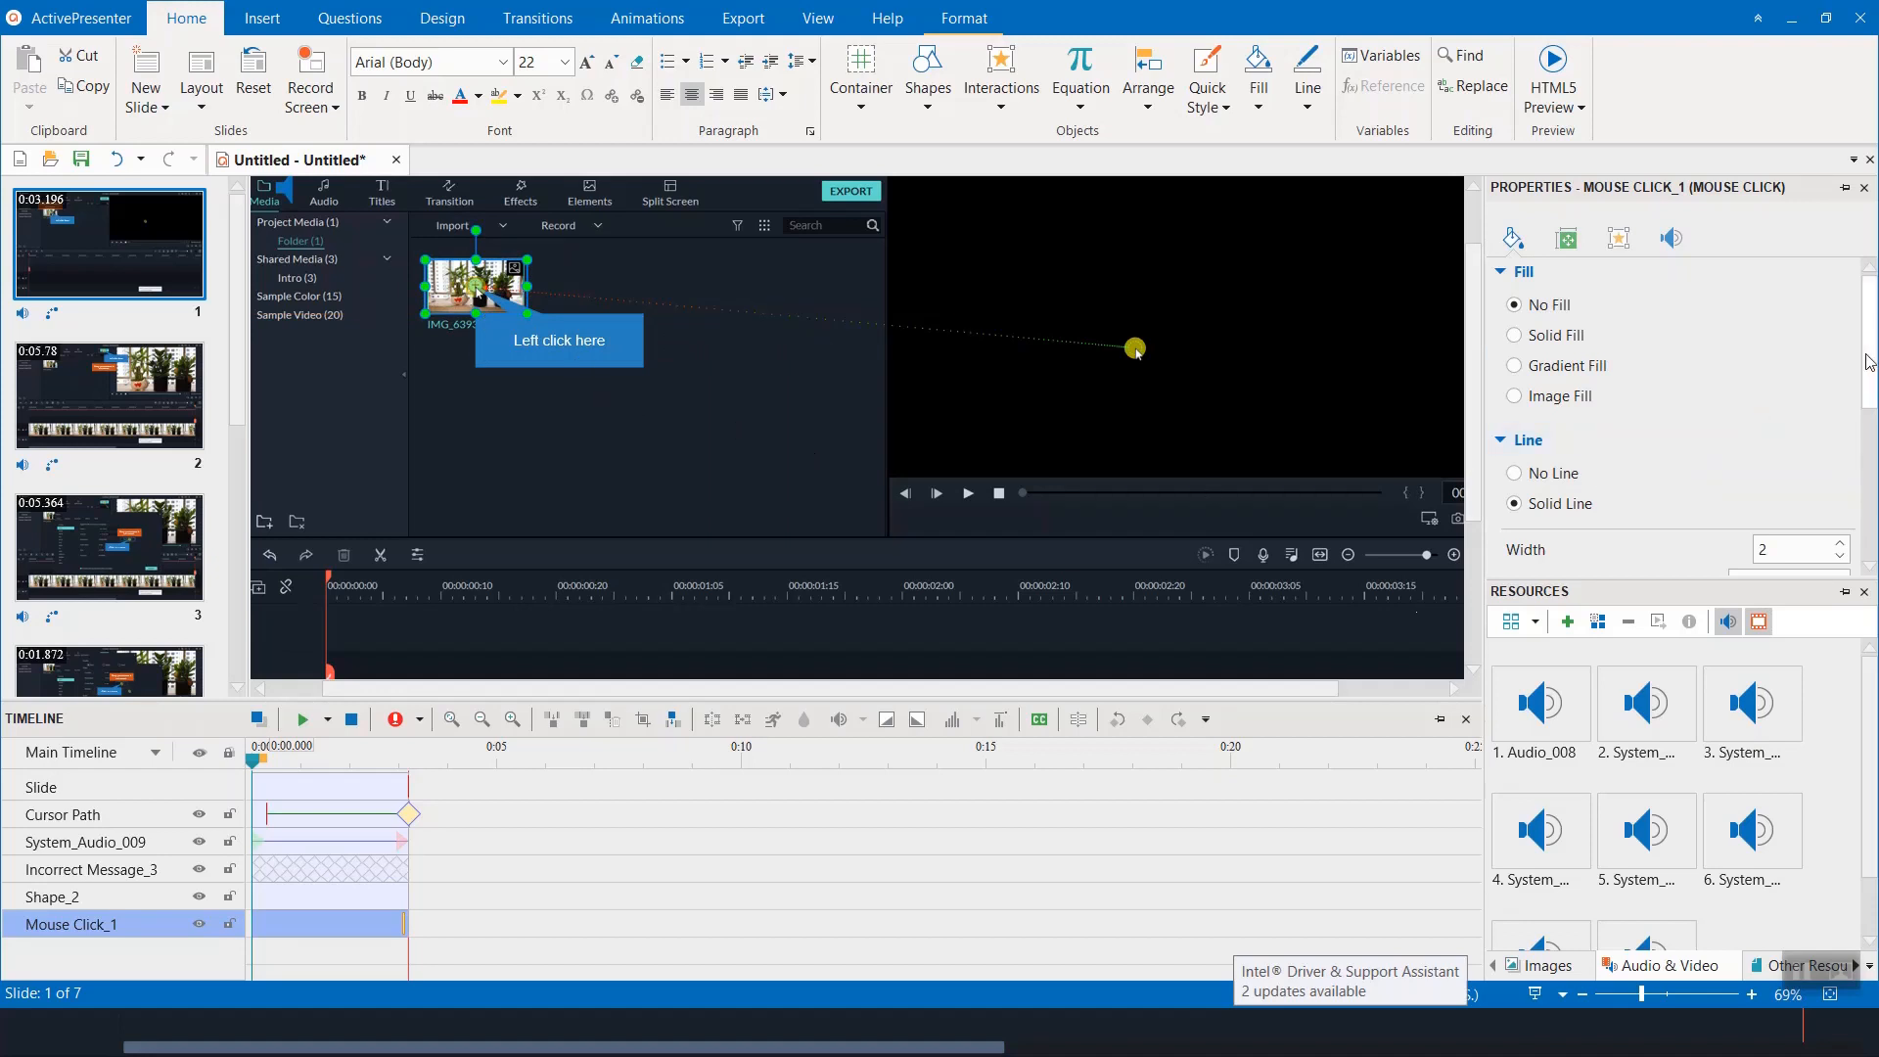
{"action": "scroll", "coordinate": [1781, 411], "scroll_direction": "down", "scroll_amount": 3}
{"action": "left_click", "coordinate": [764, 332]}
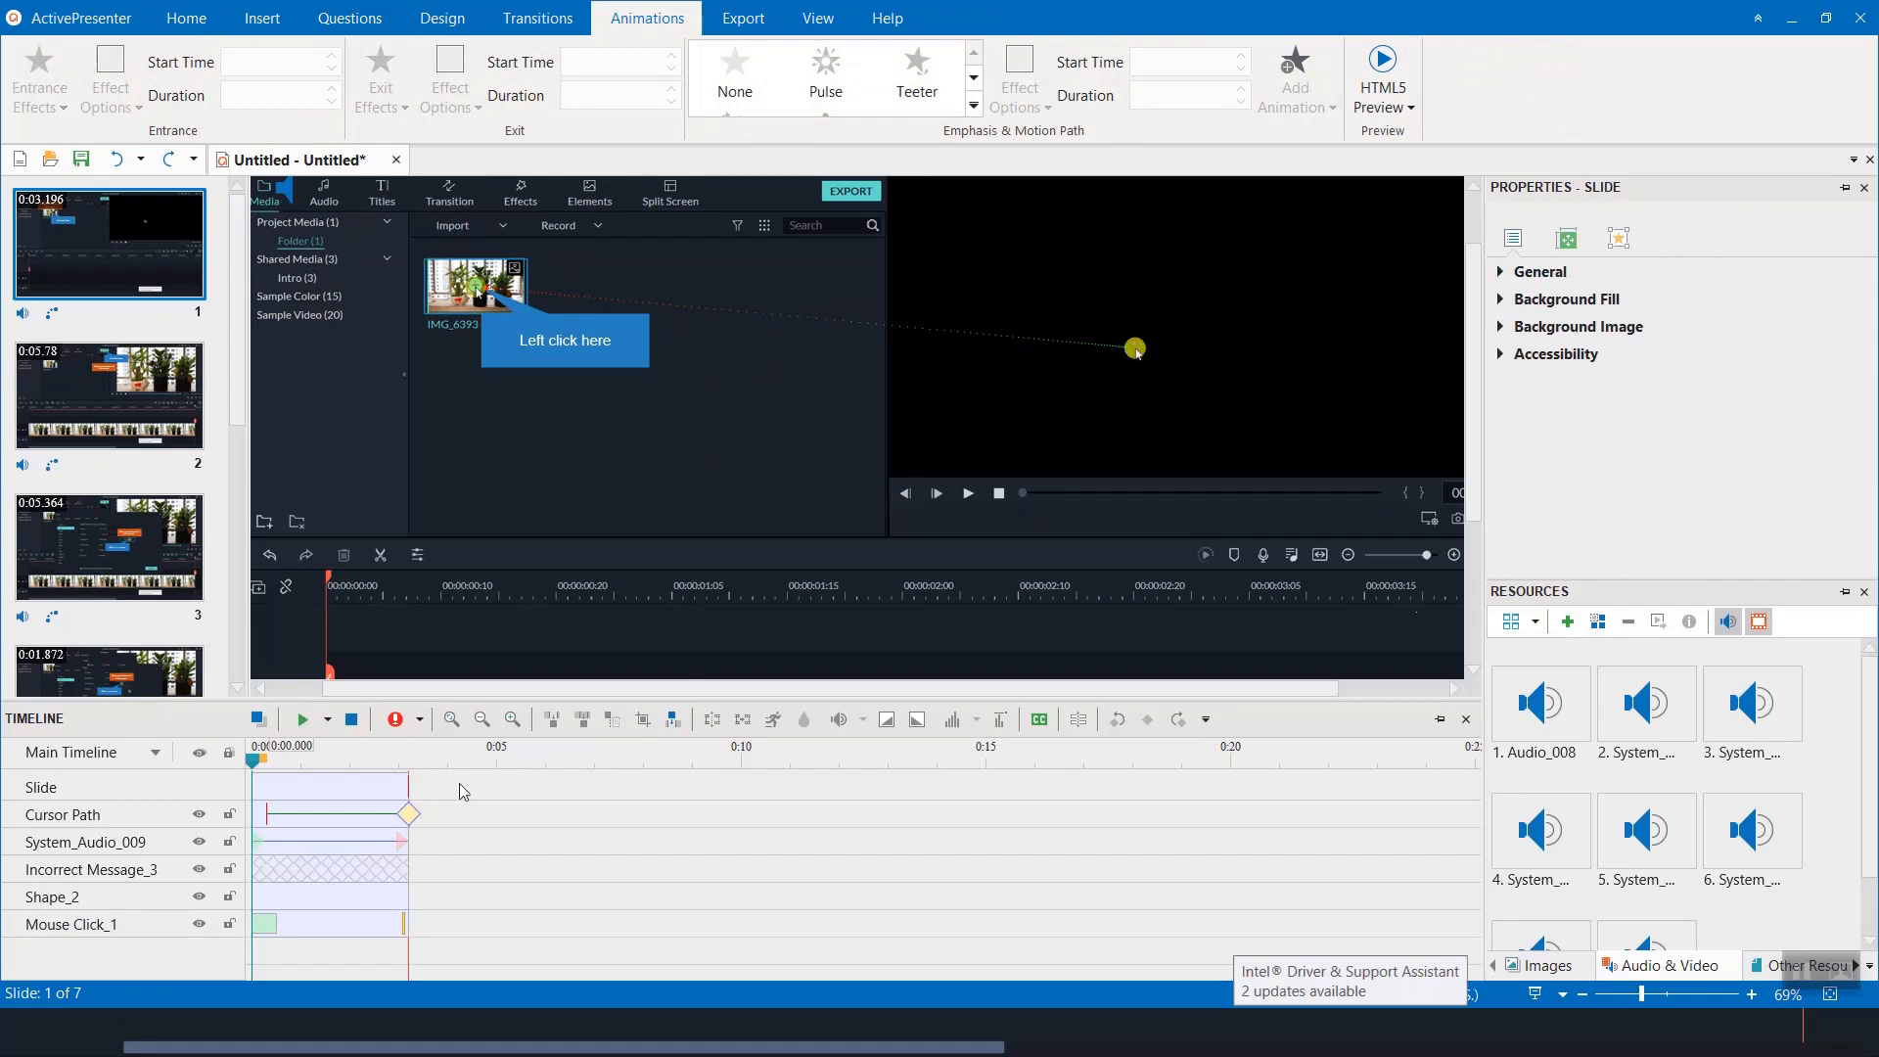
Step: Move the start point of slide 1's cursor path closer to the thumbnail, to about X 1204, Y 332
{"action": "left_click", "coordinate": [317, 812]}
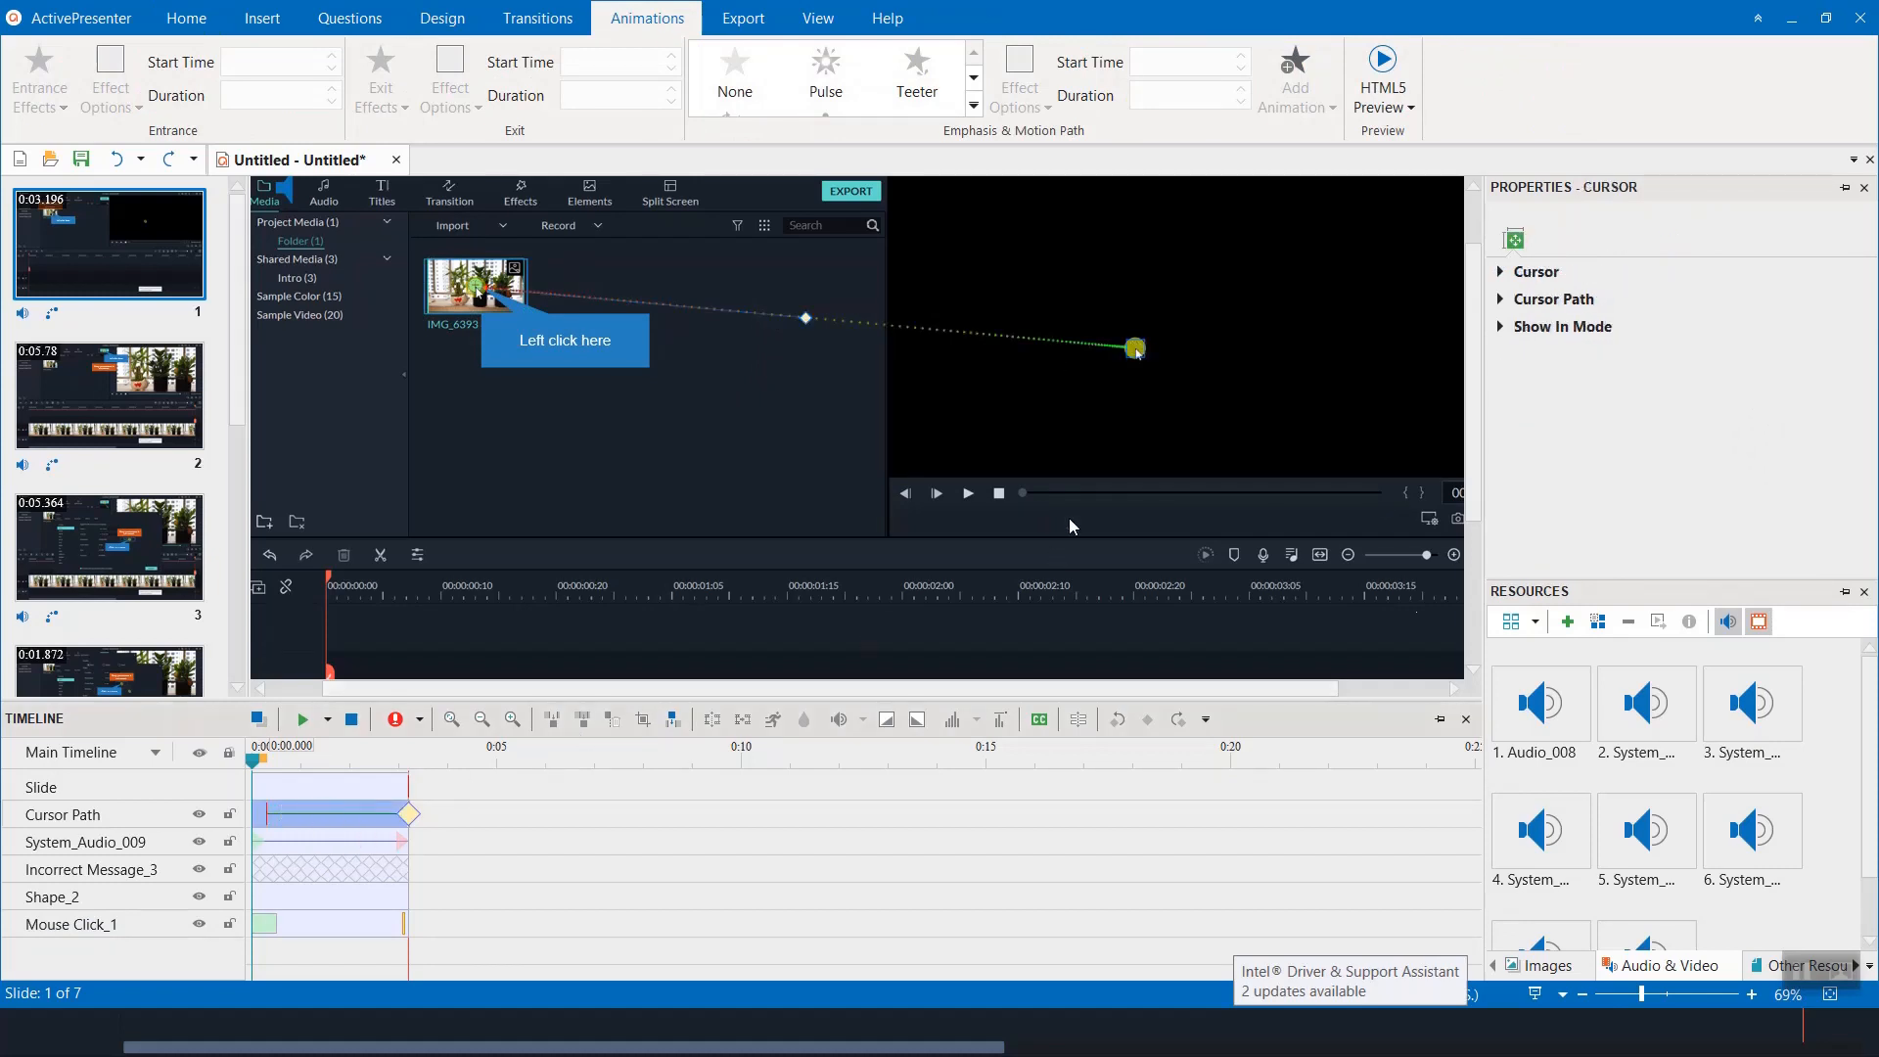
{"action": "left_click_drag", "start_coordinate": [1133, 352], "coordinate": [1054, 366]}
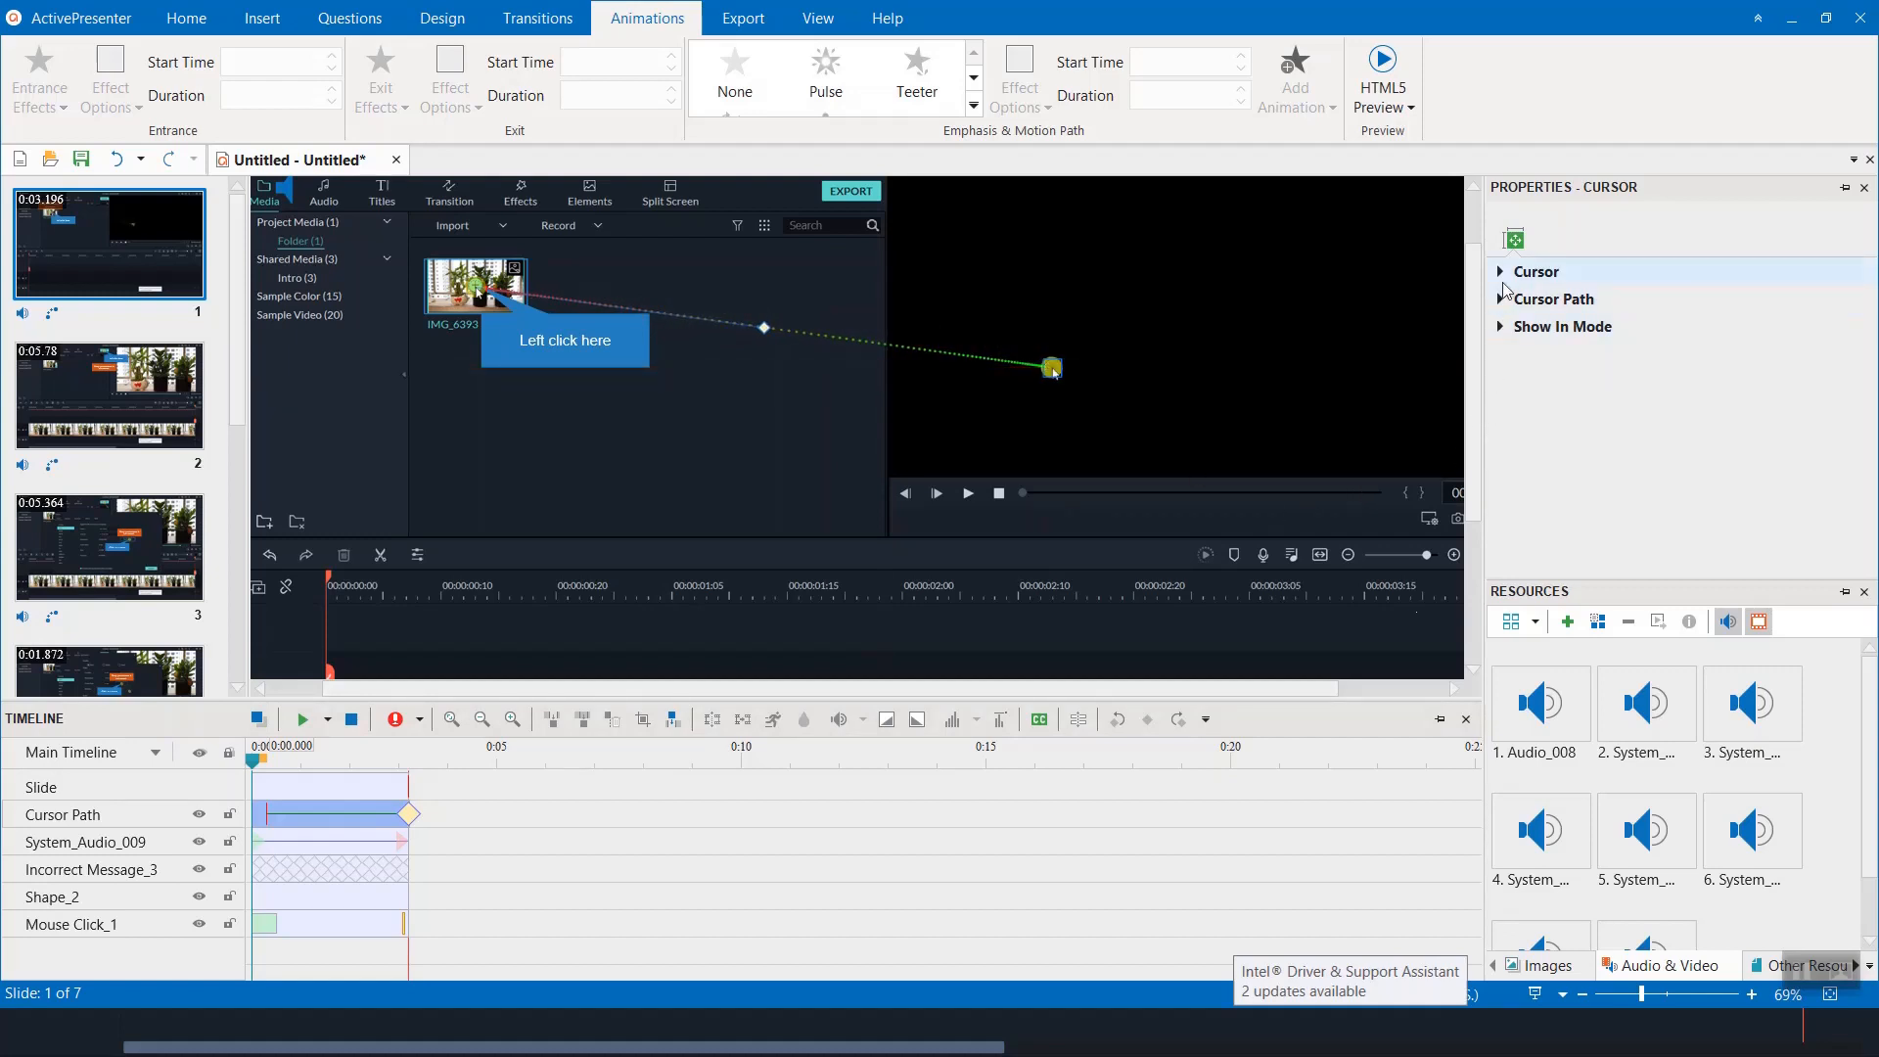
{"action": "left_click", "coordinate": [1502, 274]}
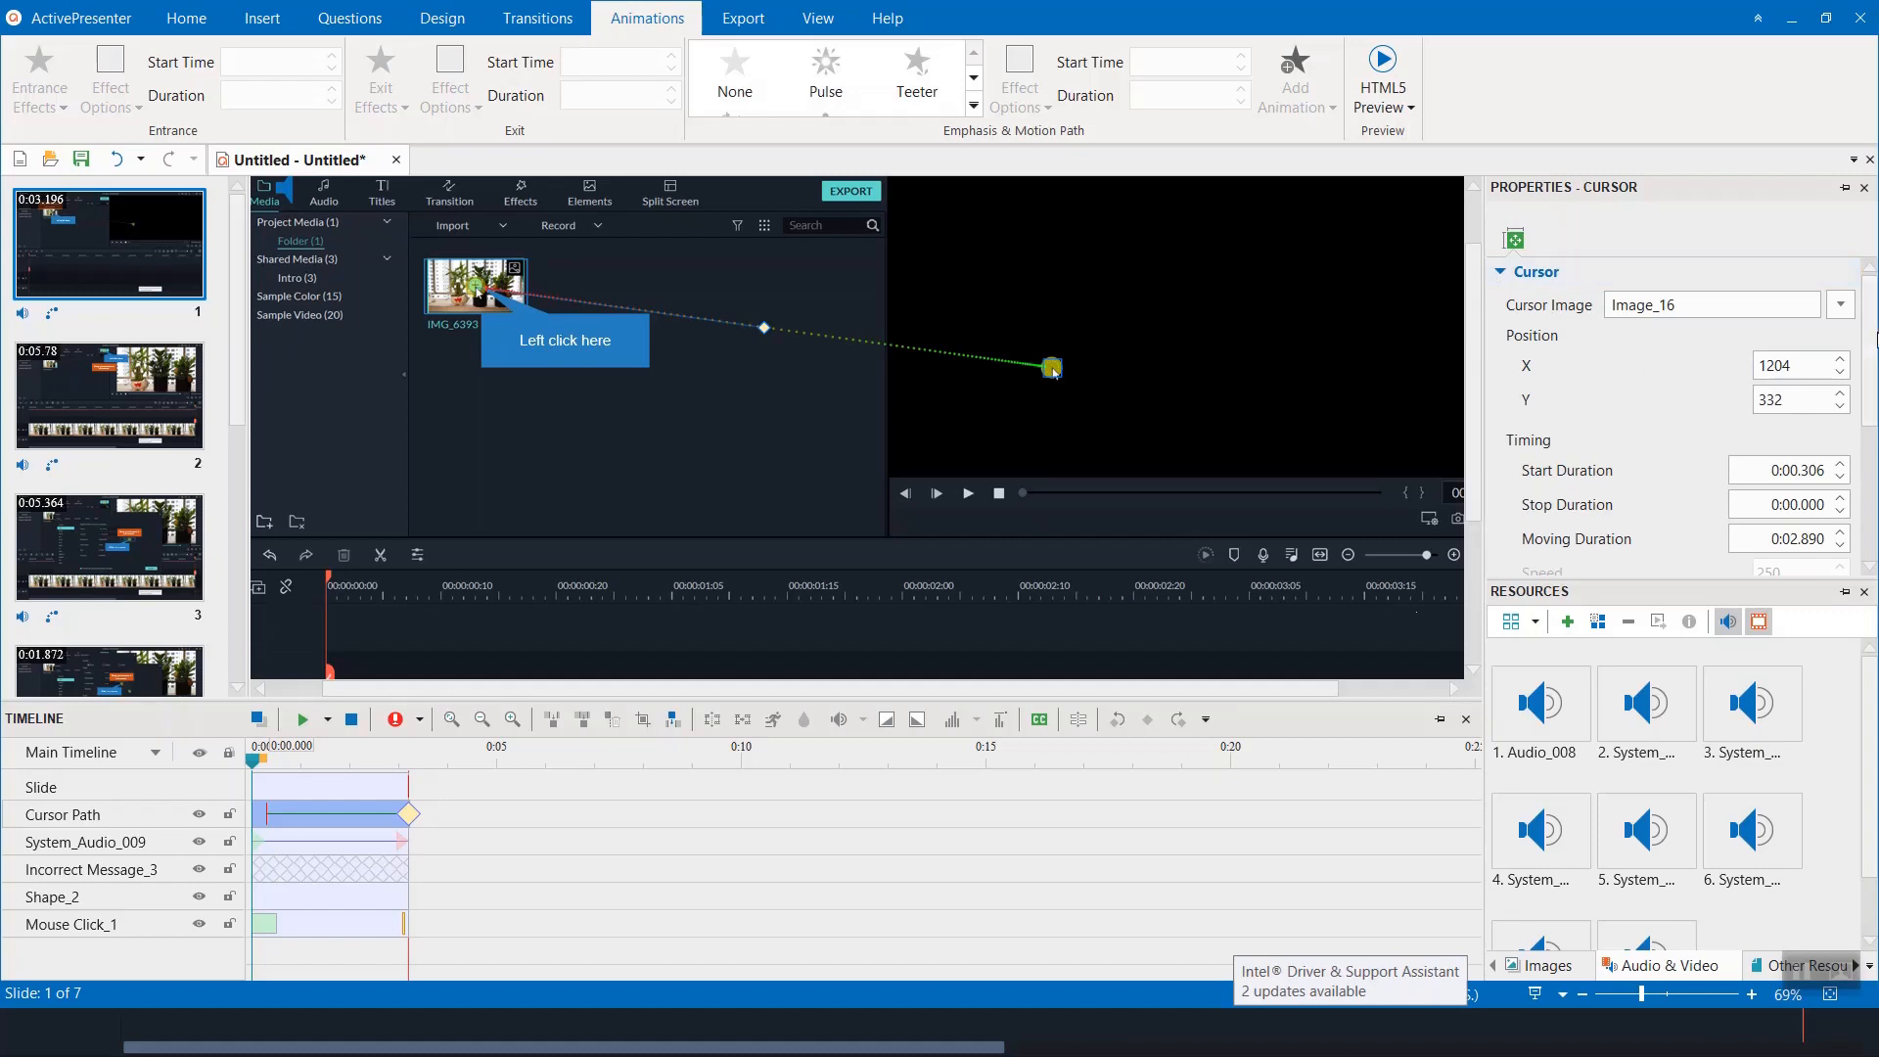
{"action": "left_click_drag", "start_coordinate": [1869, 377], "coordinate": [1869, 504]}
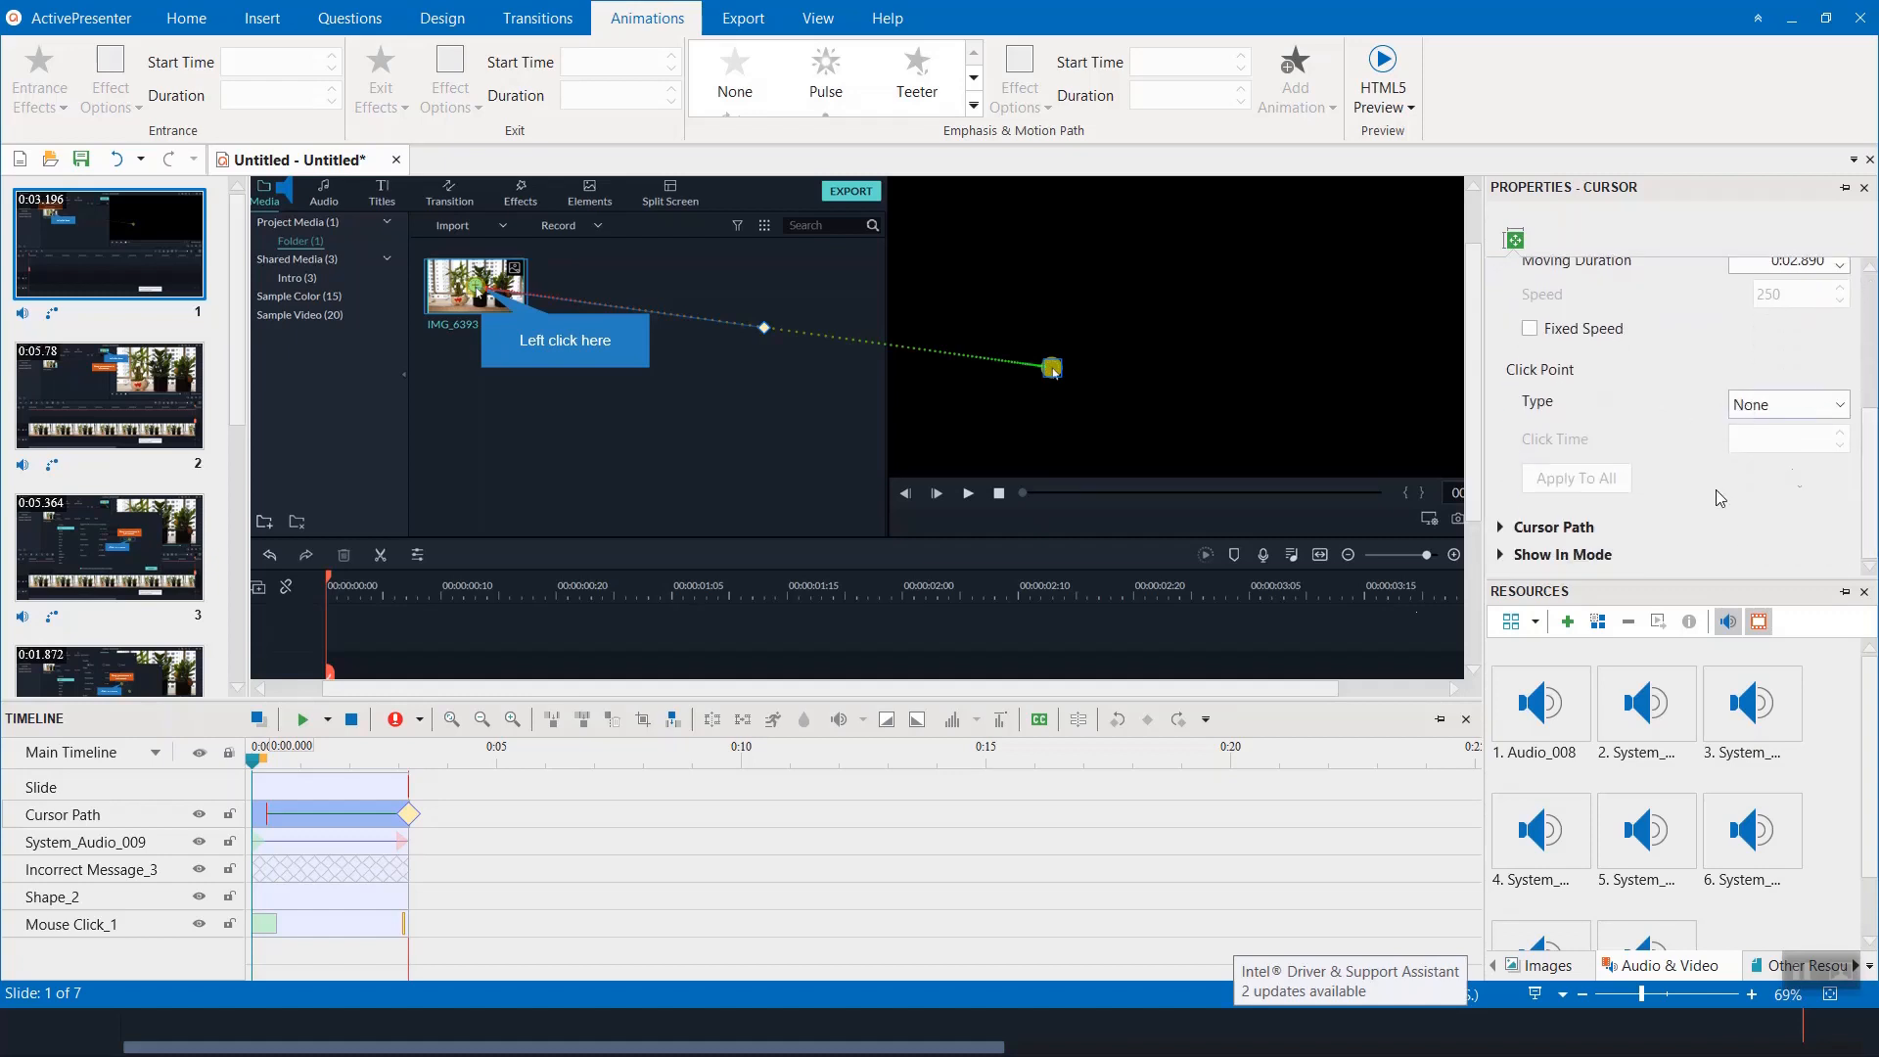
Step: Enlarge the cursor highlight circle of the cursor path and set its colour to red
{"action": "left_click", "coordinate": [1553, 526]}
{"action": "left_click_drag", "start_coordinate": [1869, 373], "coordinate": [1868, 422]}
{"action": "double_click", "coordinate": [1786, 354]}
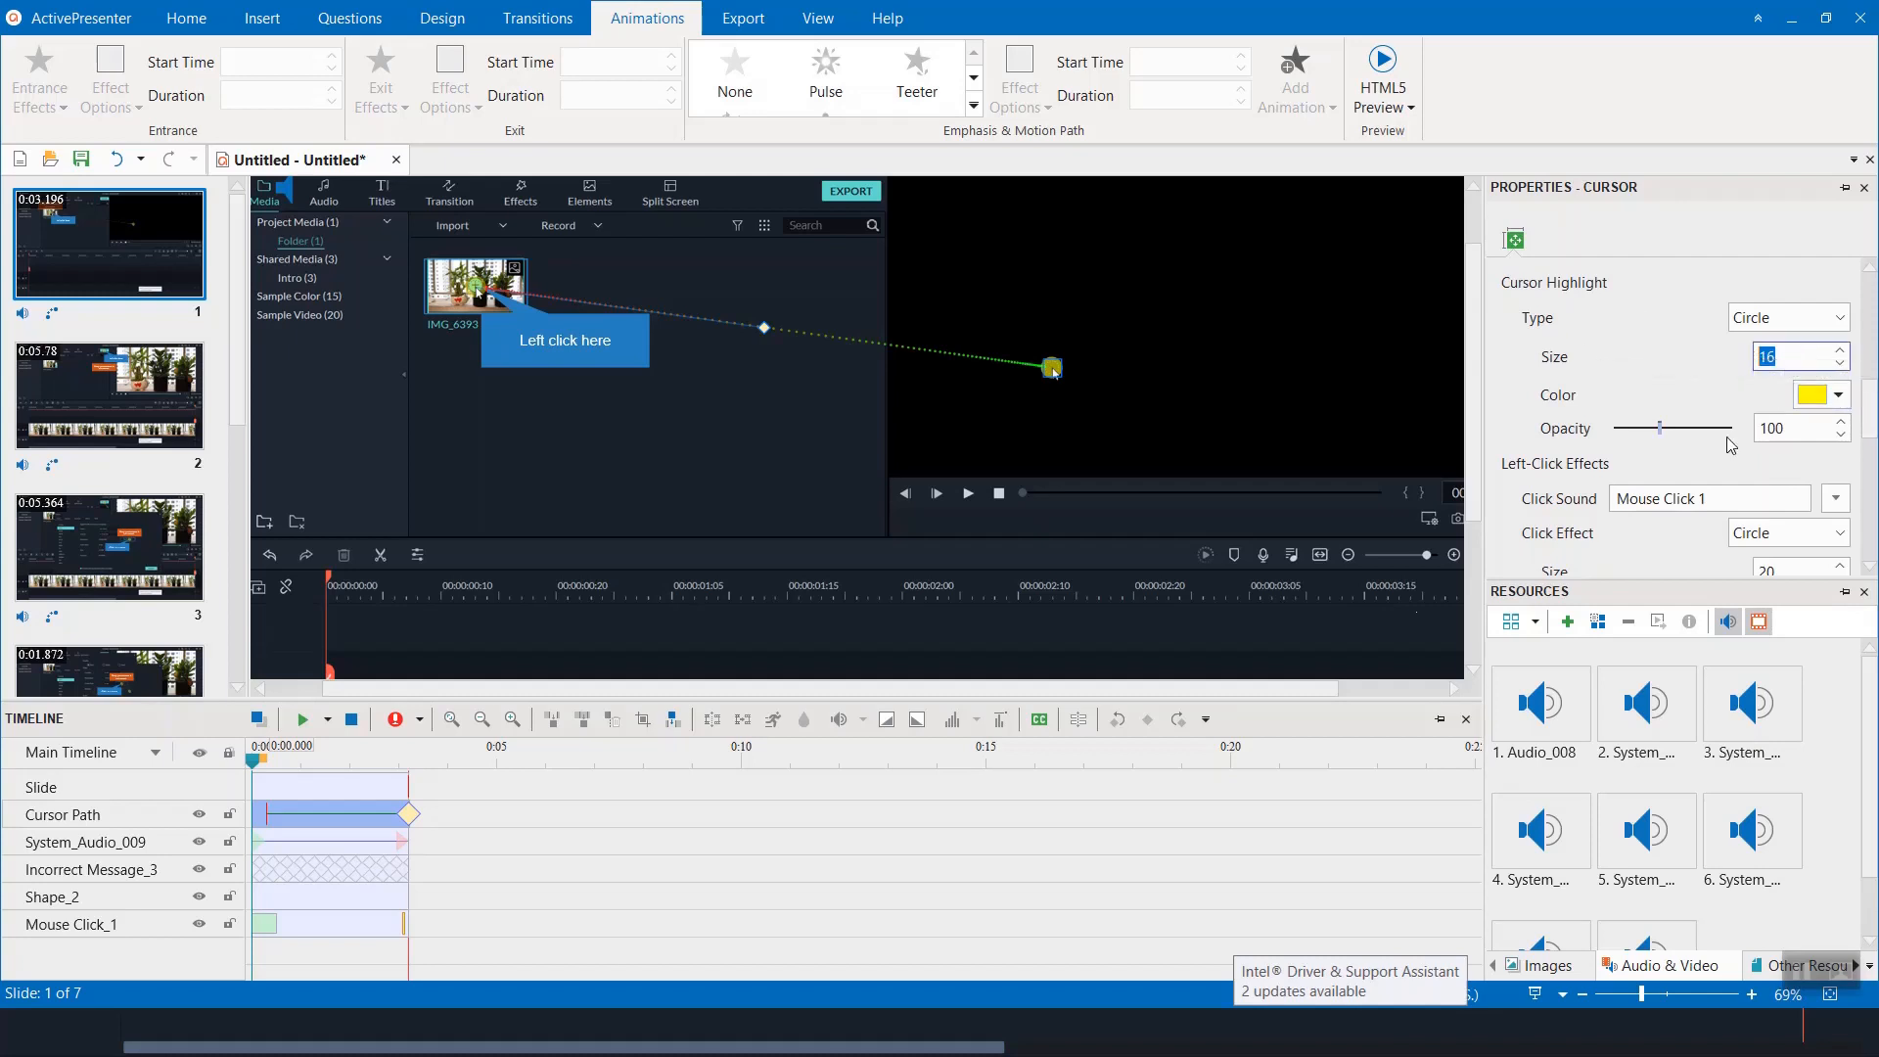
{"action": "left_click", "coordinate": [1826, 396]}
{"action": "left_click", "coordinate": [1568, 658]}
Step: Turn off Tutorial mode for slide 1's cursor path so that it shows only in Demonstration mode
{"action": "scroll", "coordinate": [1540, 436], "scroll_direction": "down", "scroll_amount": 5}
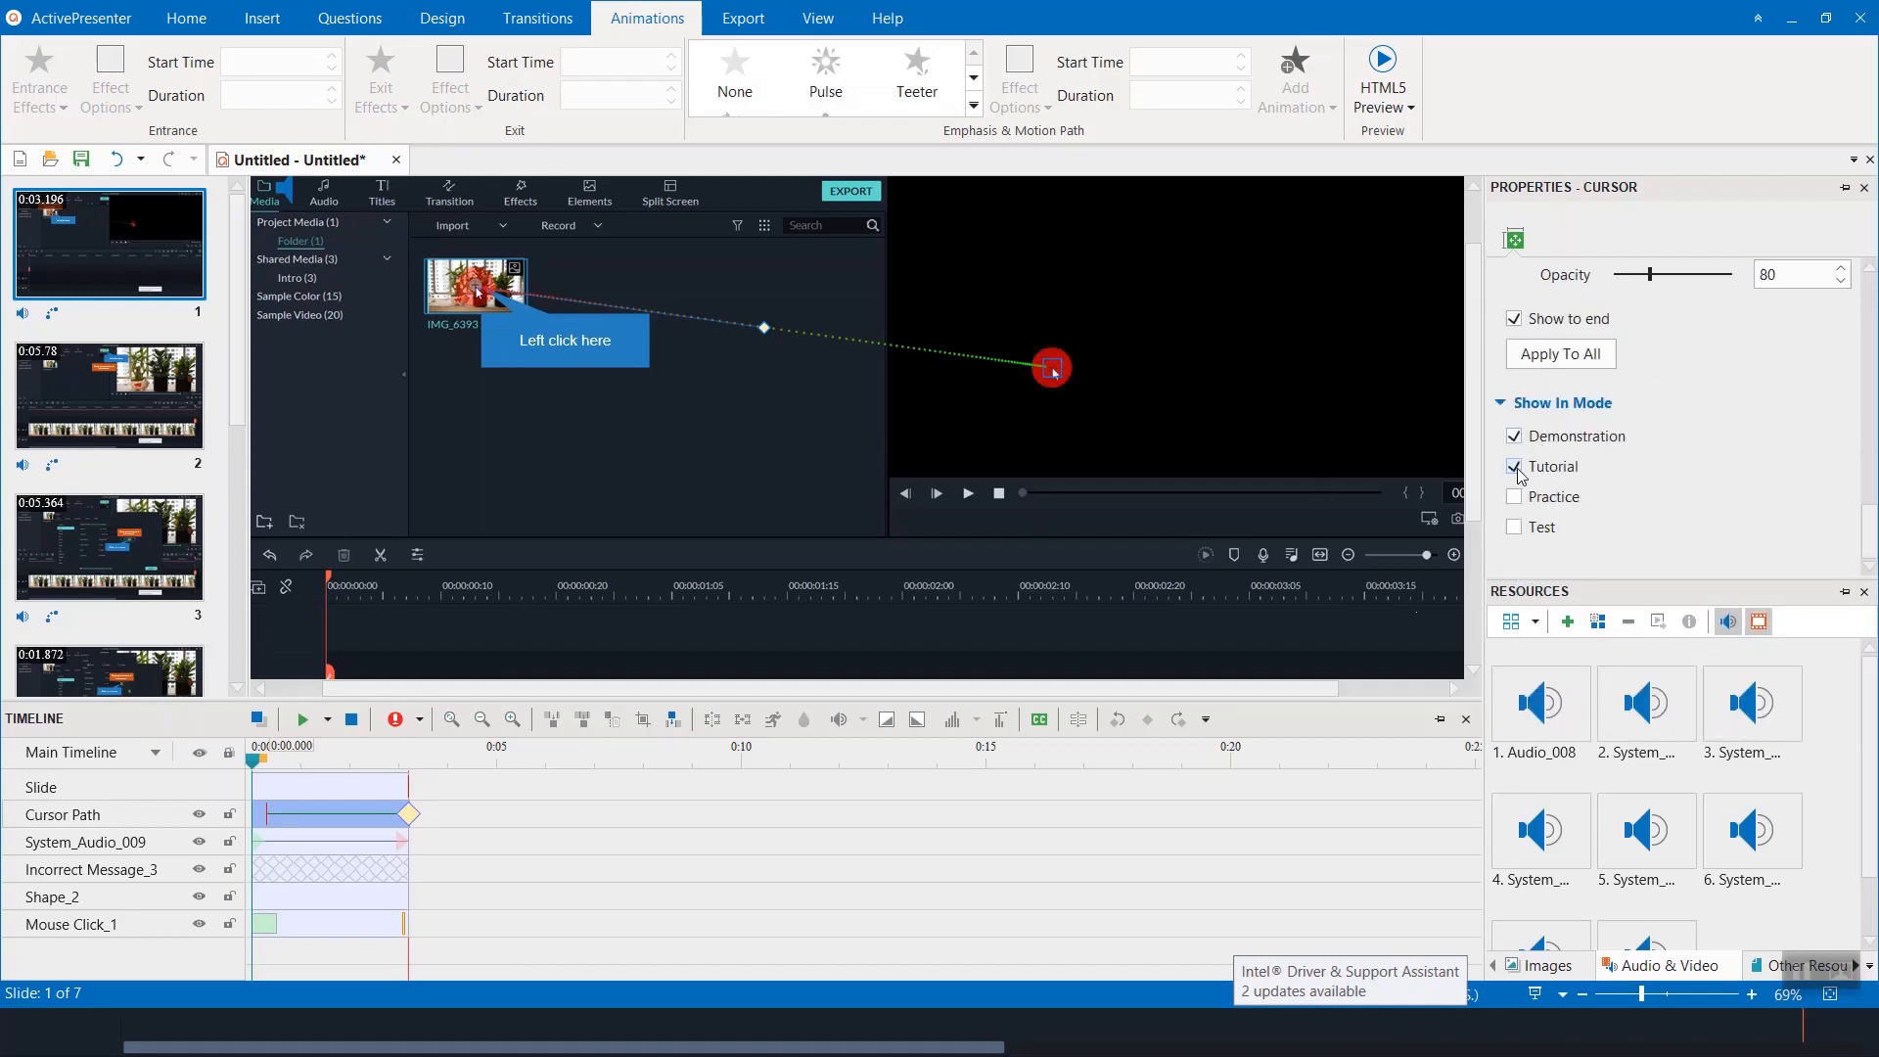
{"action": "left_click", "coordinate": [1514, 527]}
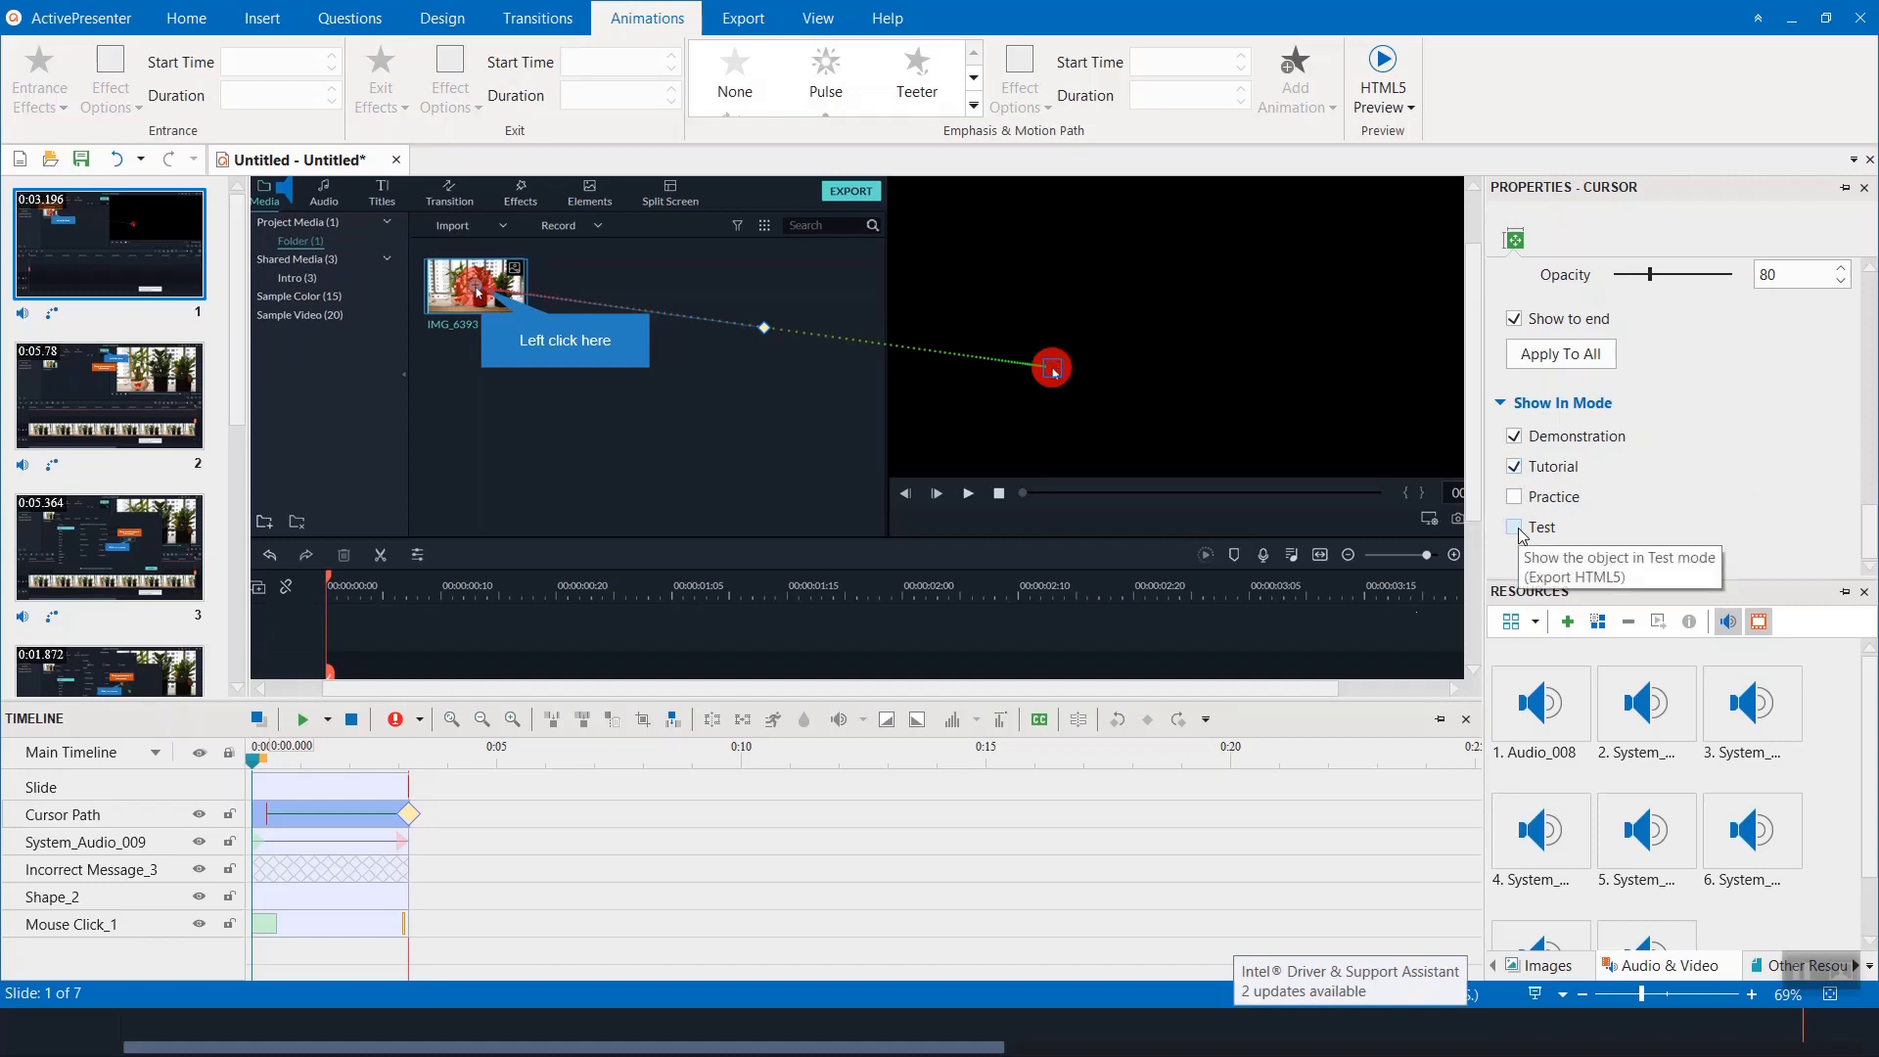
{"action": "left_click", "coordinate": [1515, 466]}
Step: Look through slides 2 to 4, checking their captions and messages and the slide options available for slide 4
{"action": "scroll", "coordinate": [235, 351], "scroll_direction": "down", "scroll_amount": 1}
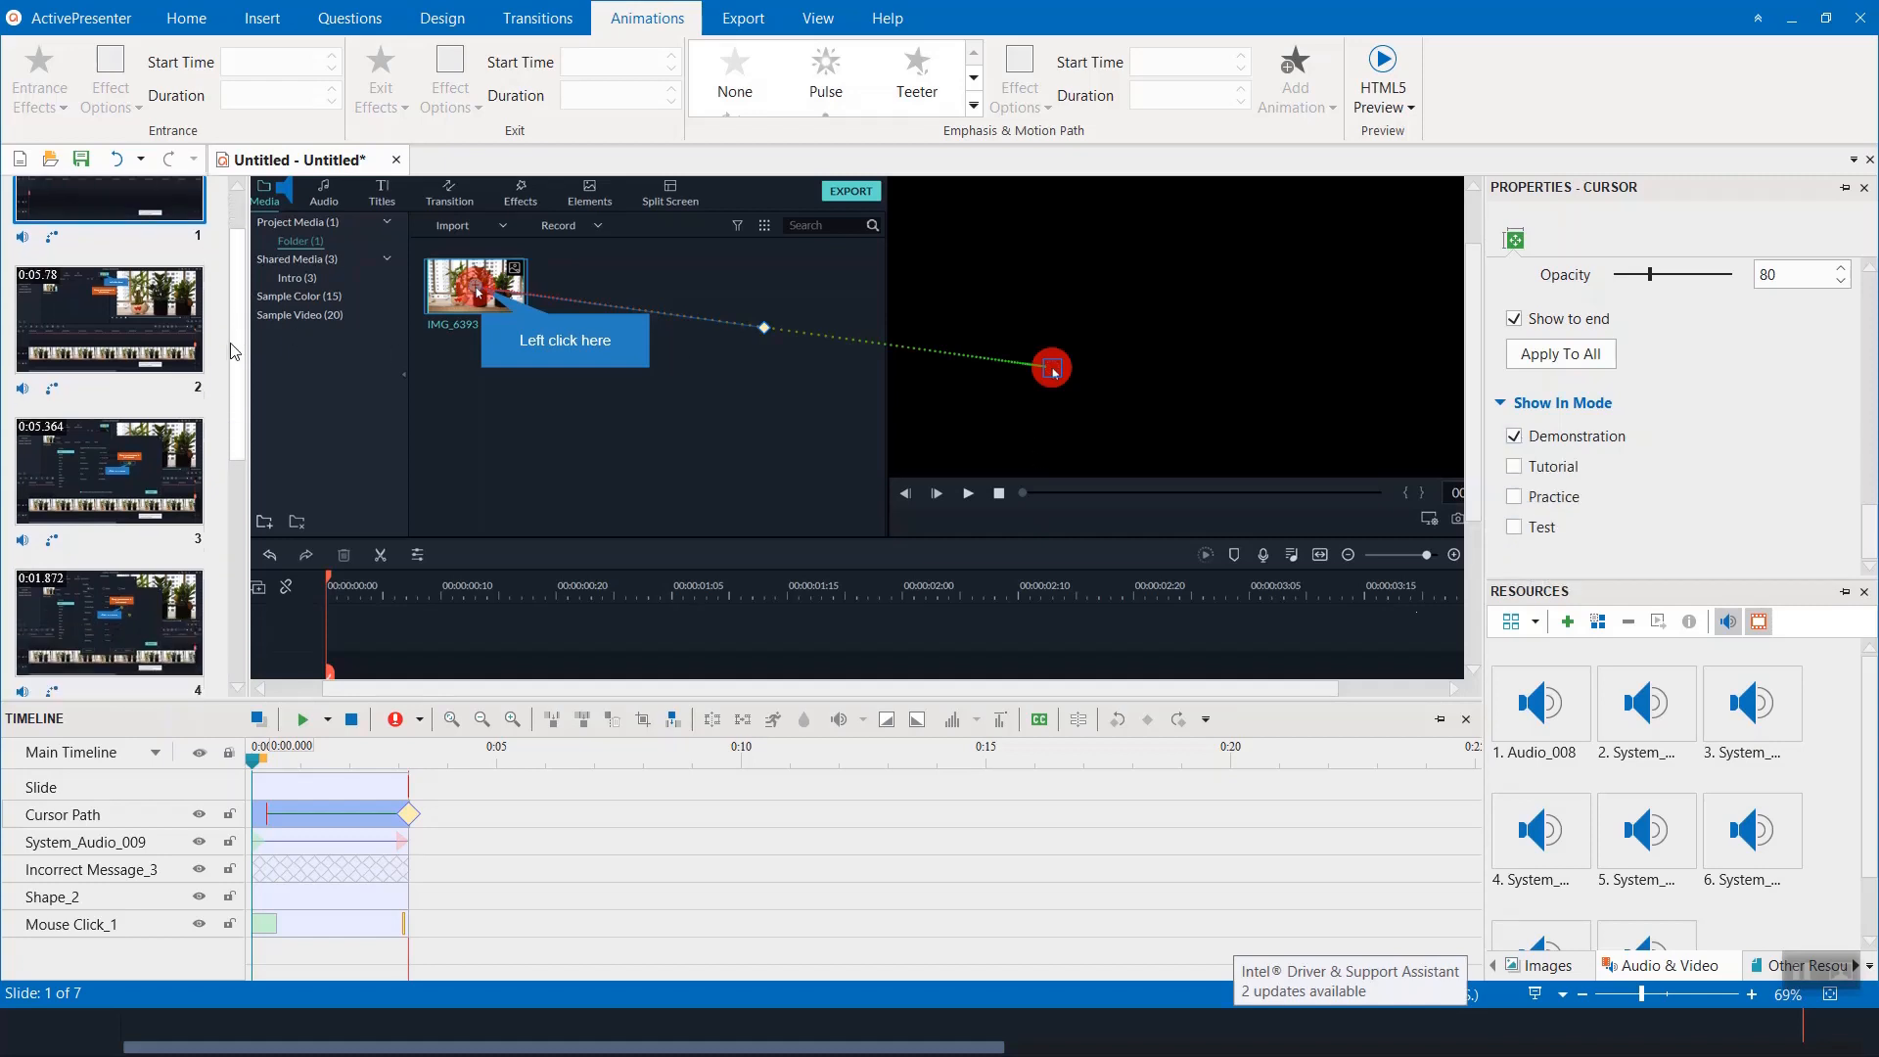
{"action": "left_click", "coordinate": [137, 318]}
{"action": "scroll", "coordinate": [138, 333], "scroll_direction": "up", "scroll_amount": 1}
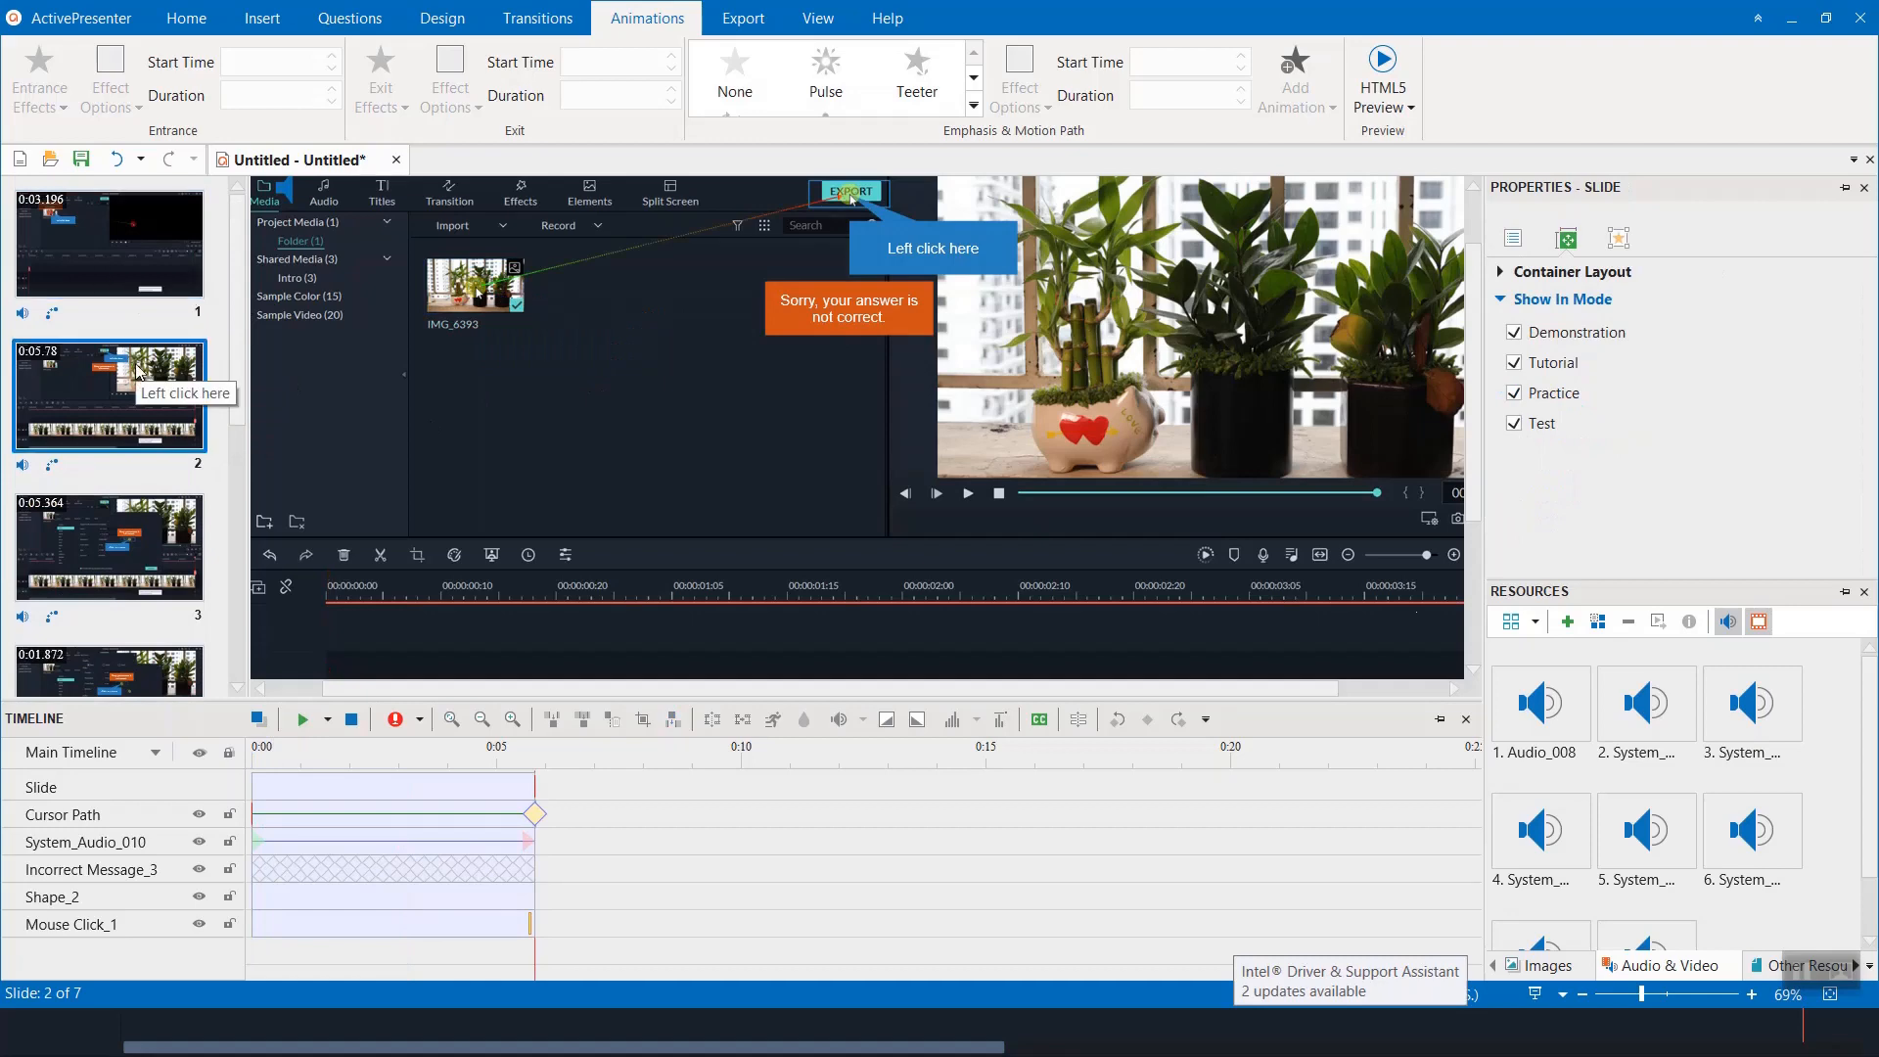
{"action": "key", "text": "Down"}
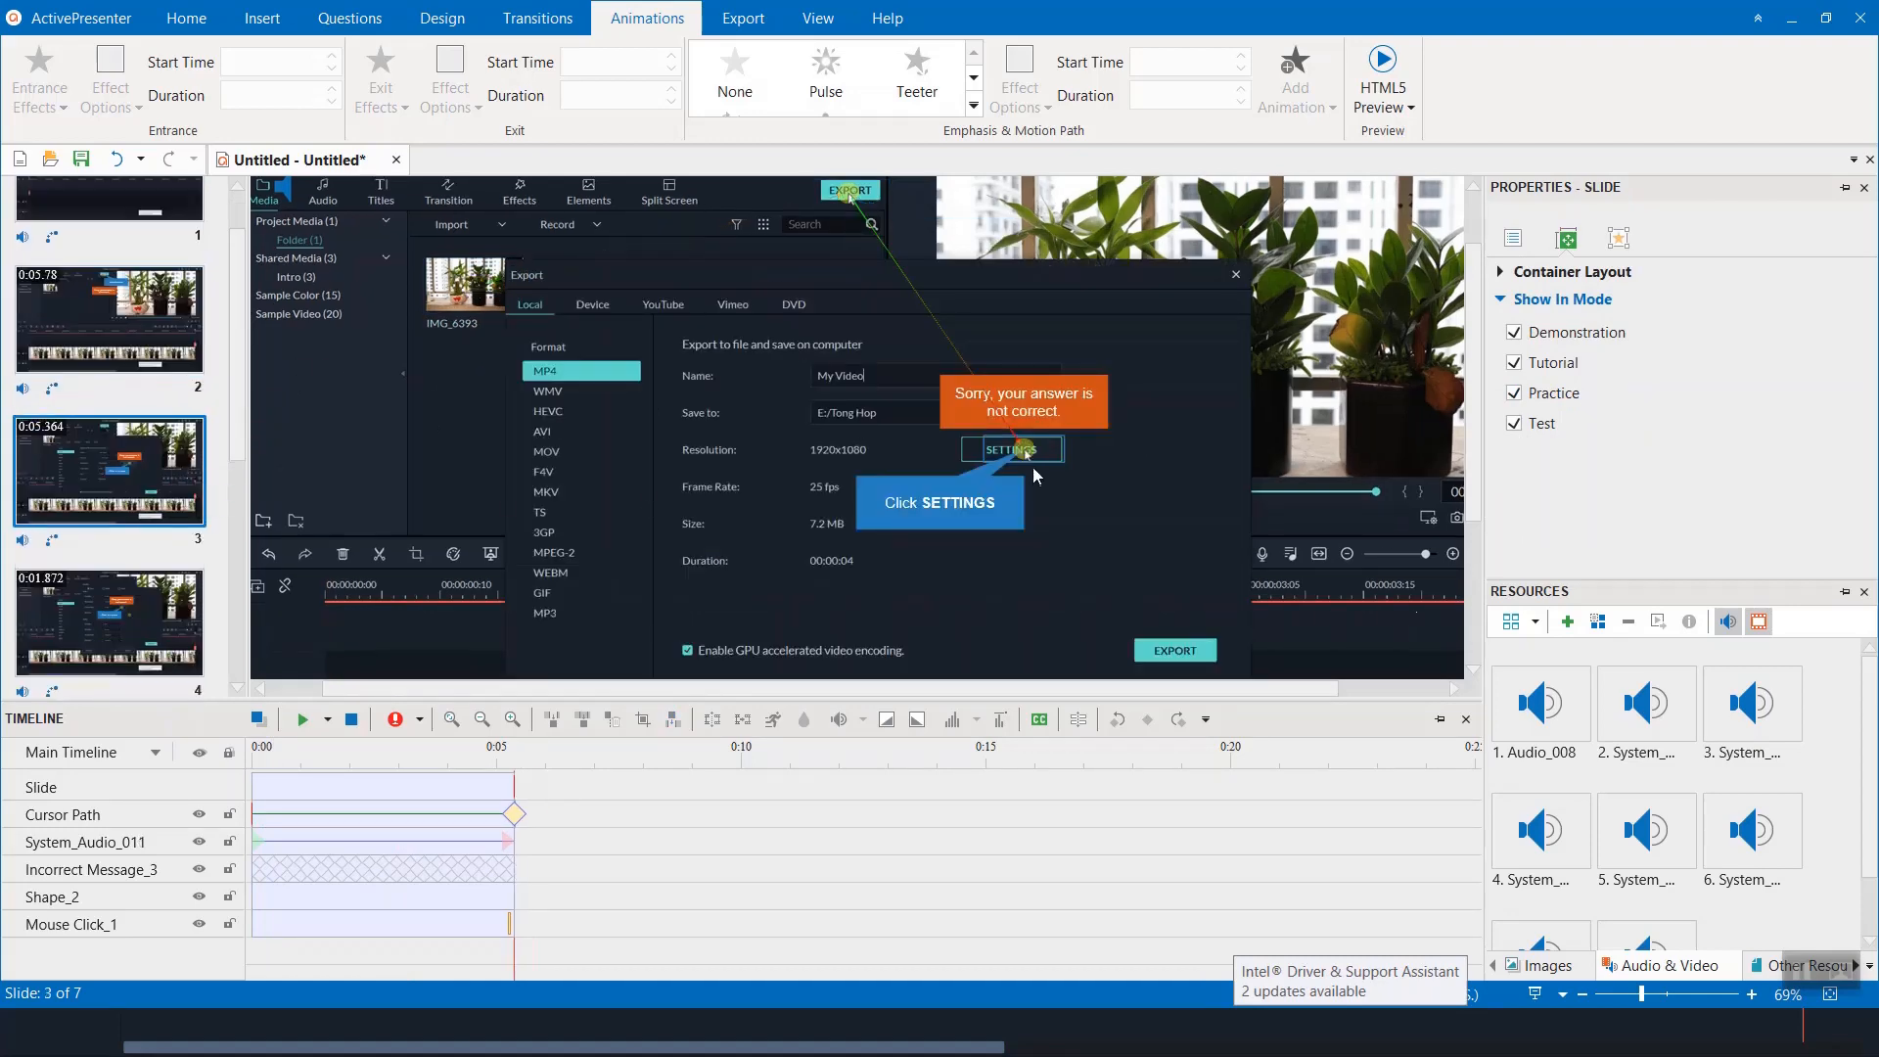
{"action": "key", "text": "Down"}
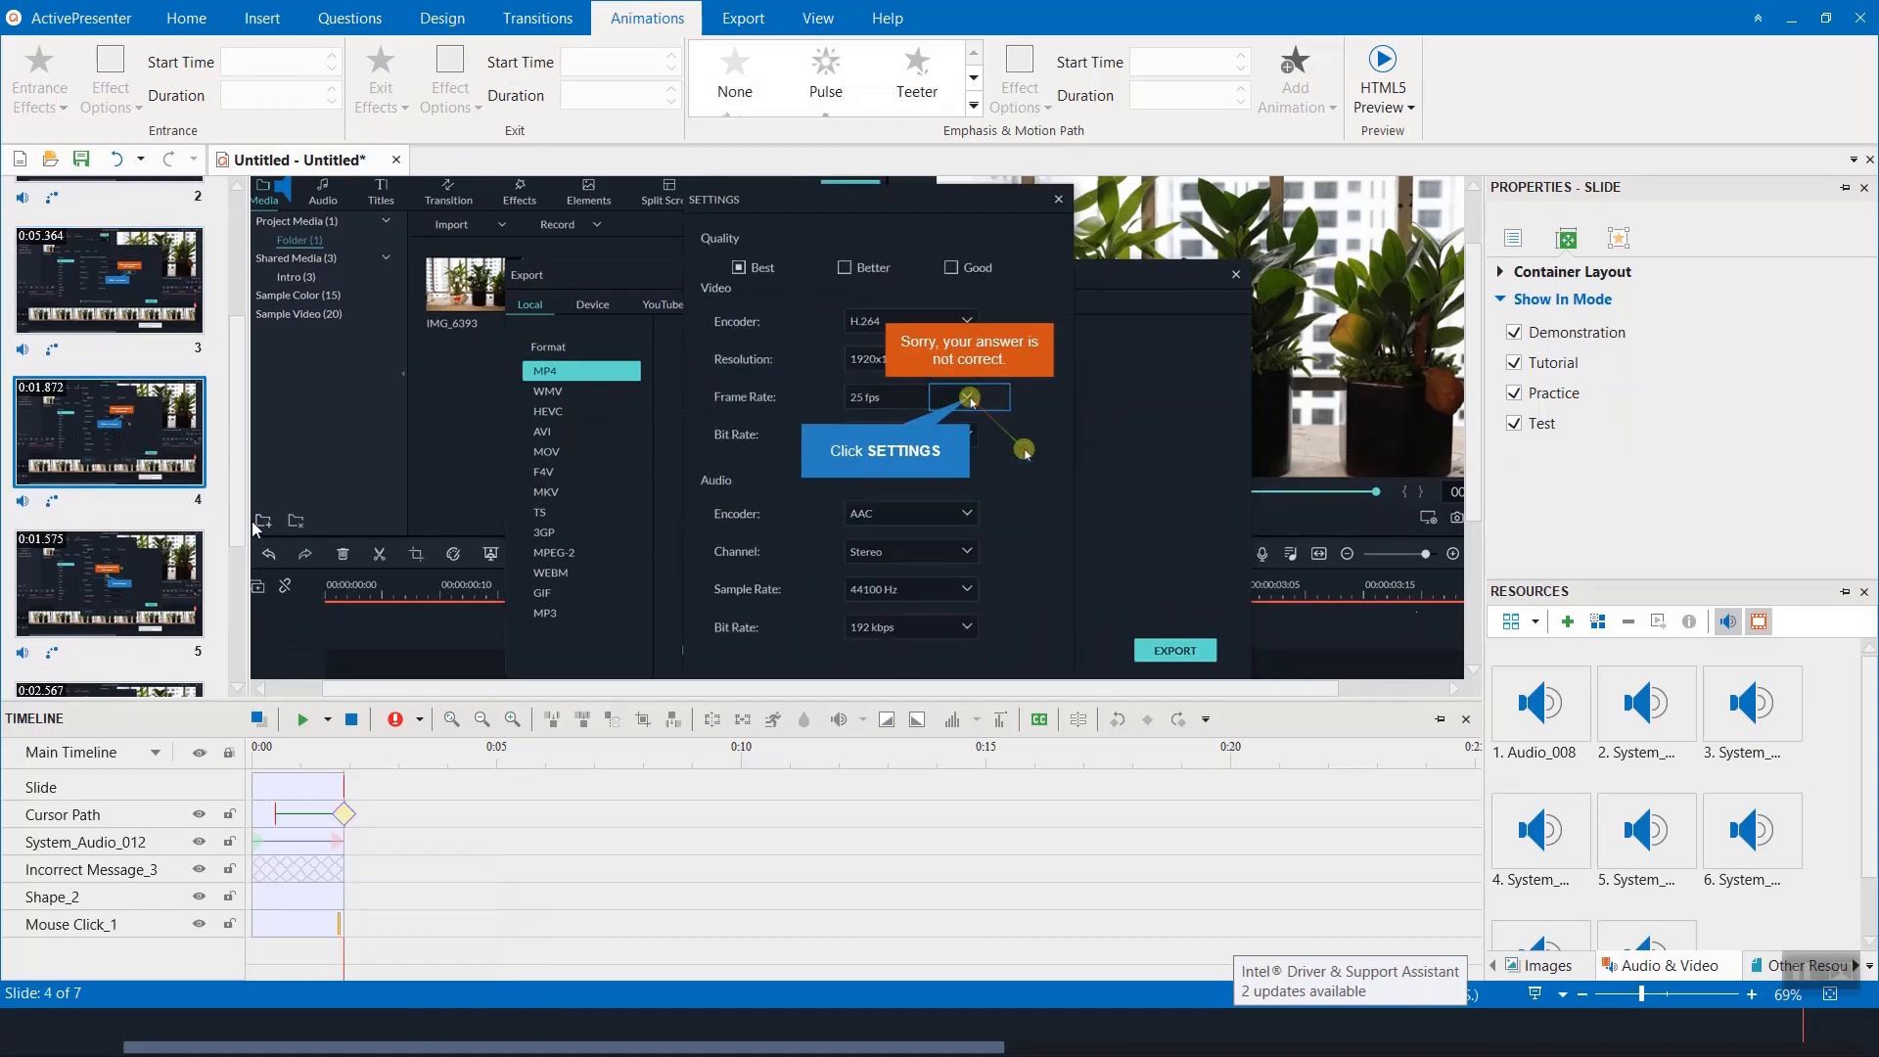
{"action": "right_click", "coordinate": [135, 448]}
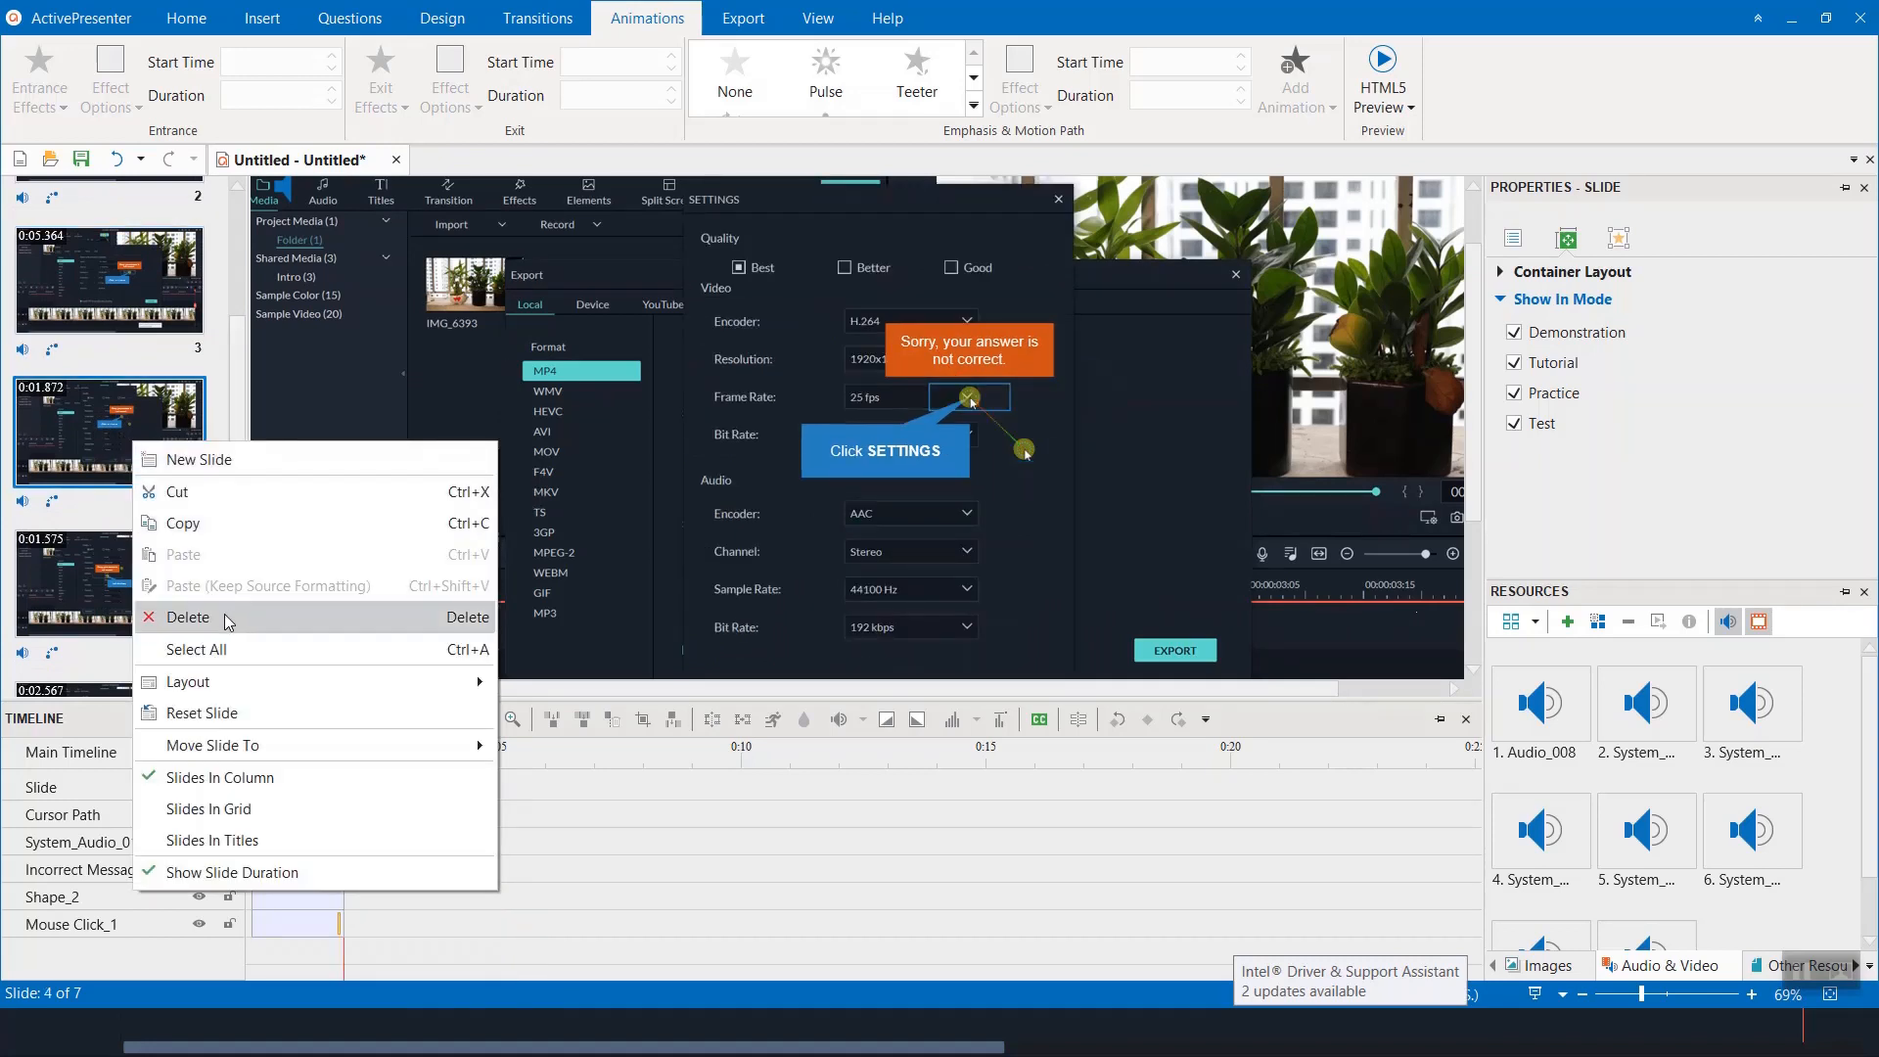
{"action": "left_click", "coordinate": [242, 344]}
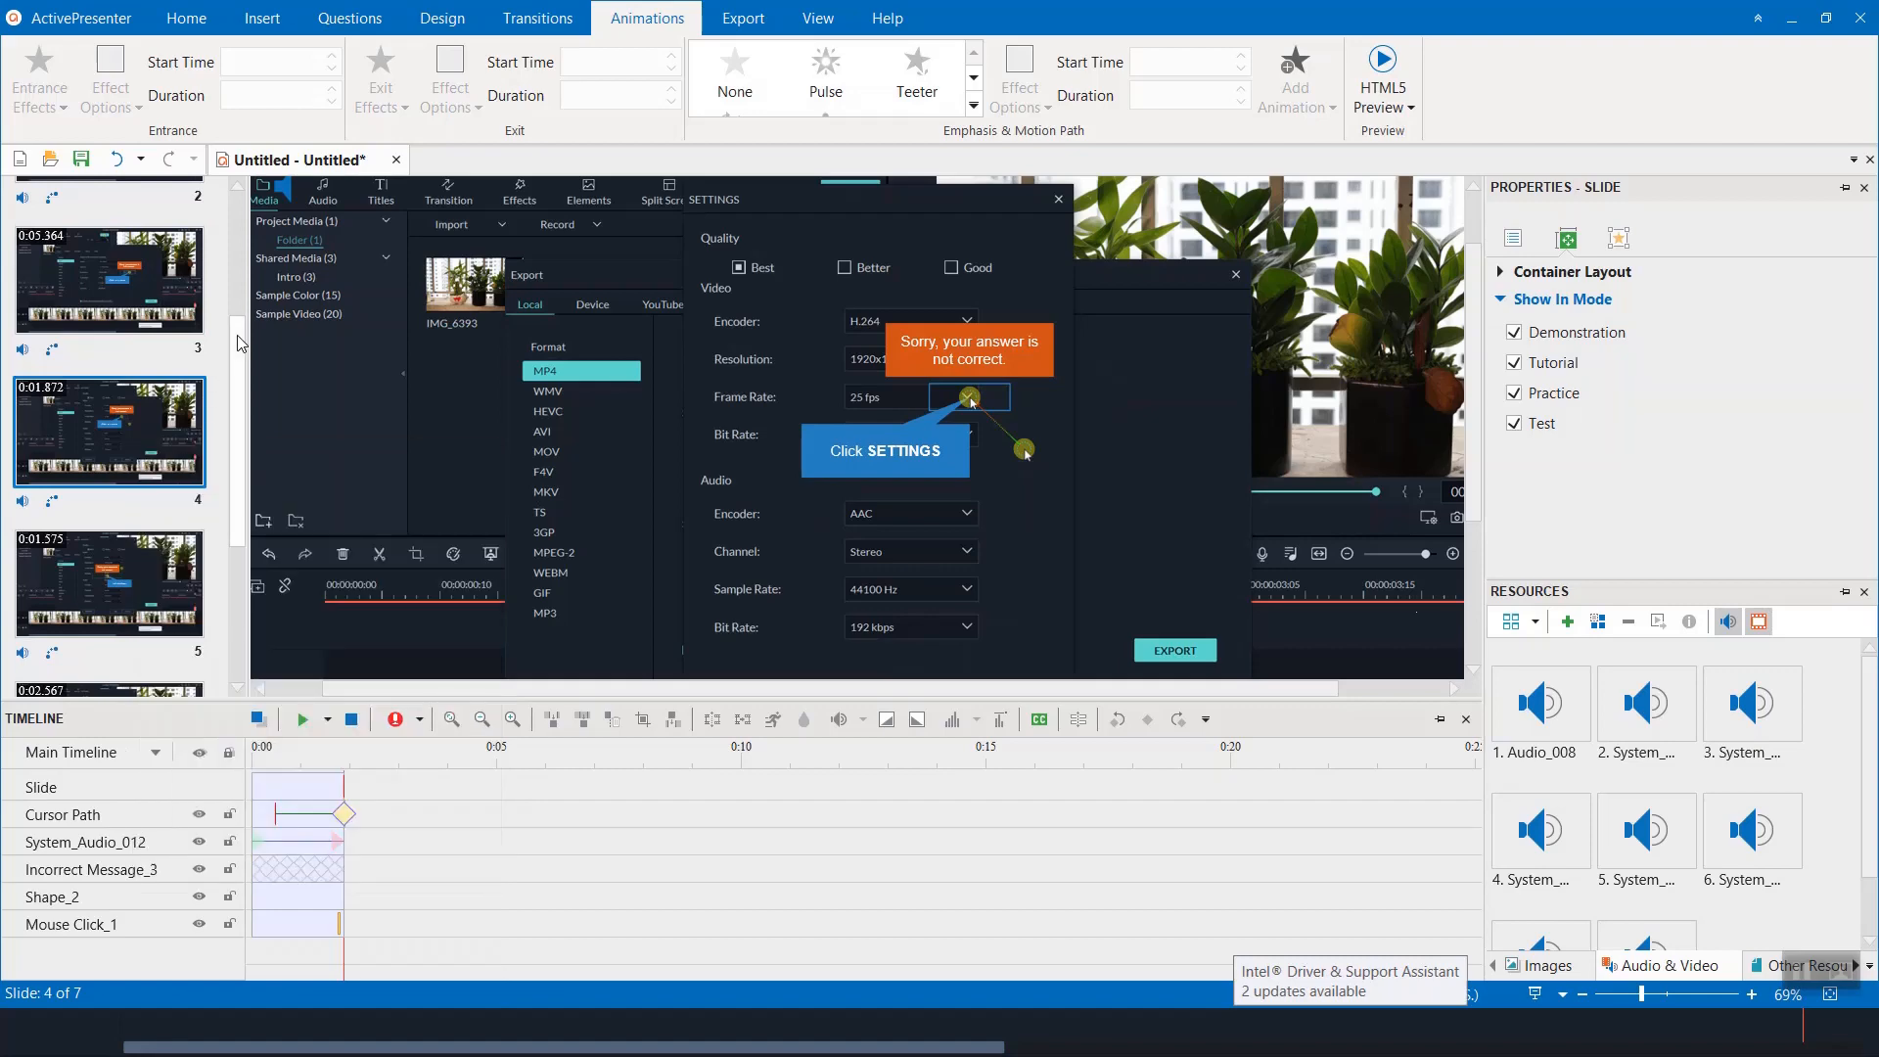
Step: Insert a button in the lower-right corner of slide 7, beside the incorrect-answer message
{"action": "left_click_drag", "start_coordinate": [242, 343], "coordinate": [247, 536]}
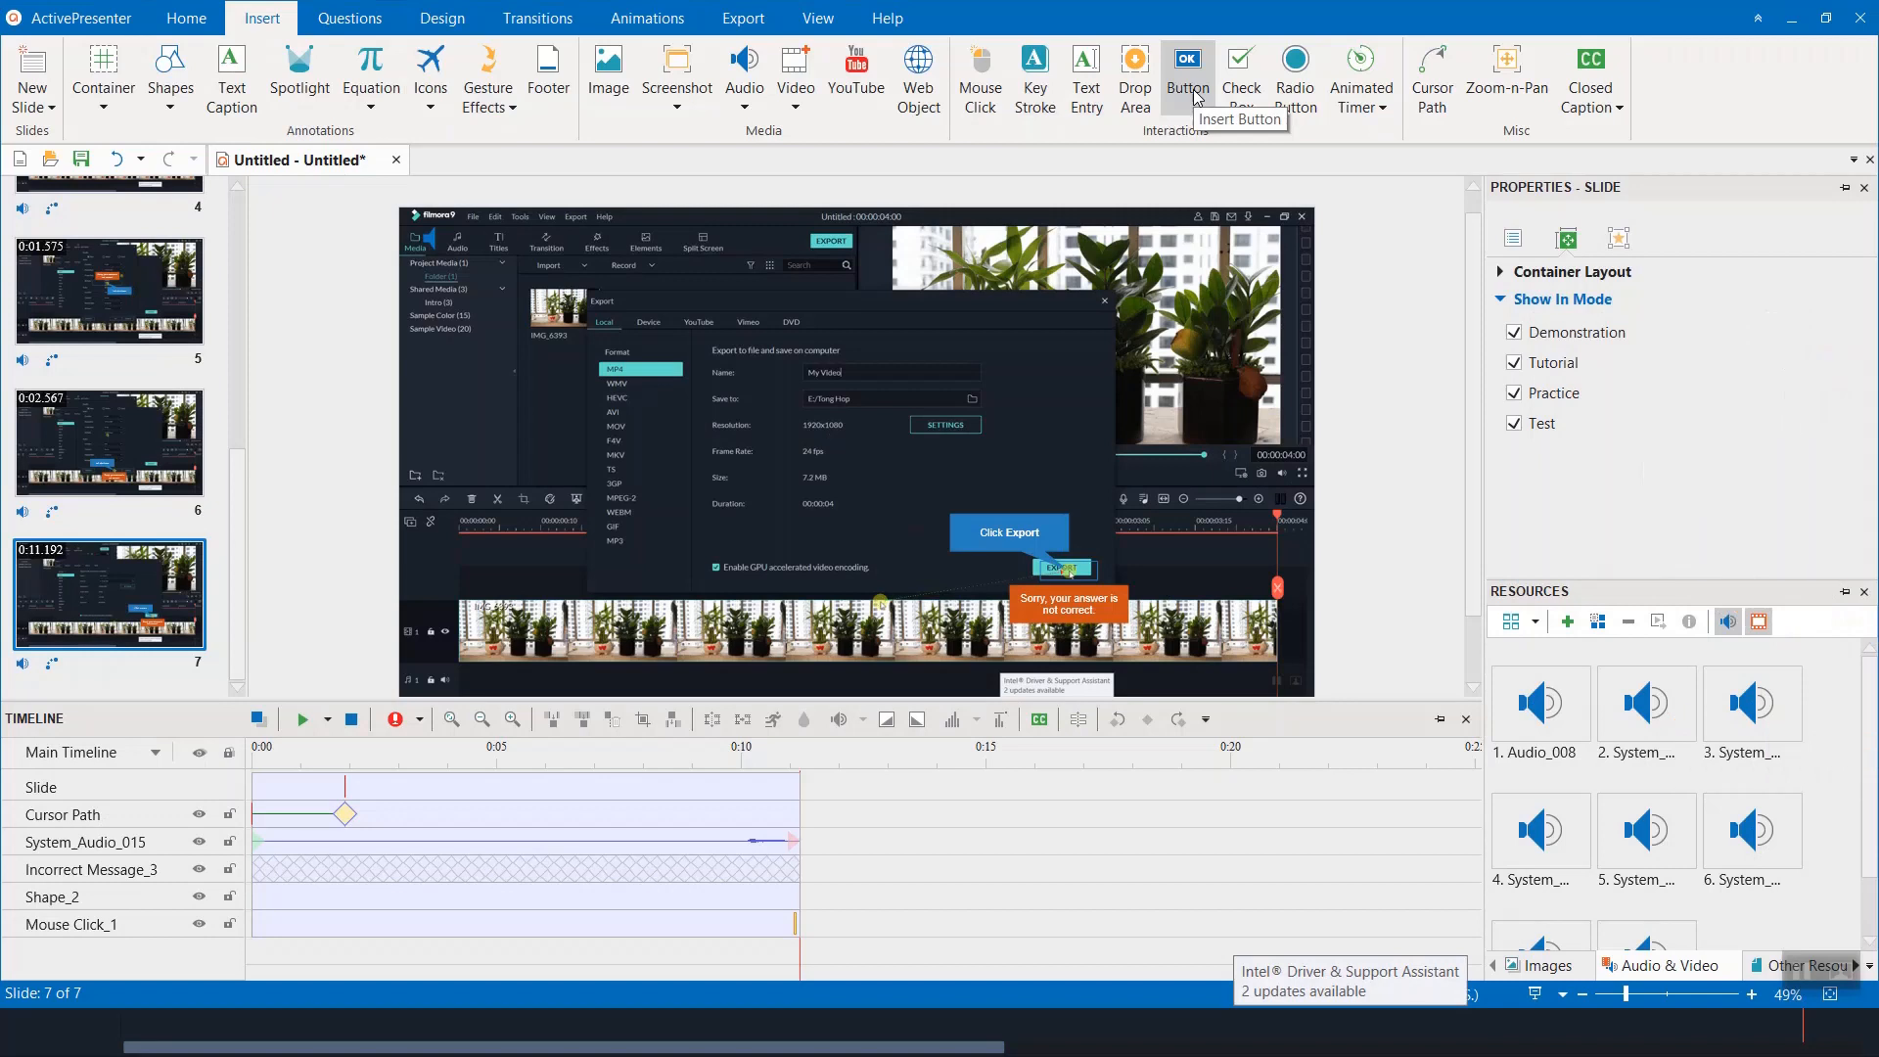
{"action": "left_click", "coordinate": [1194, 96]}
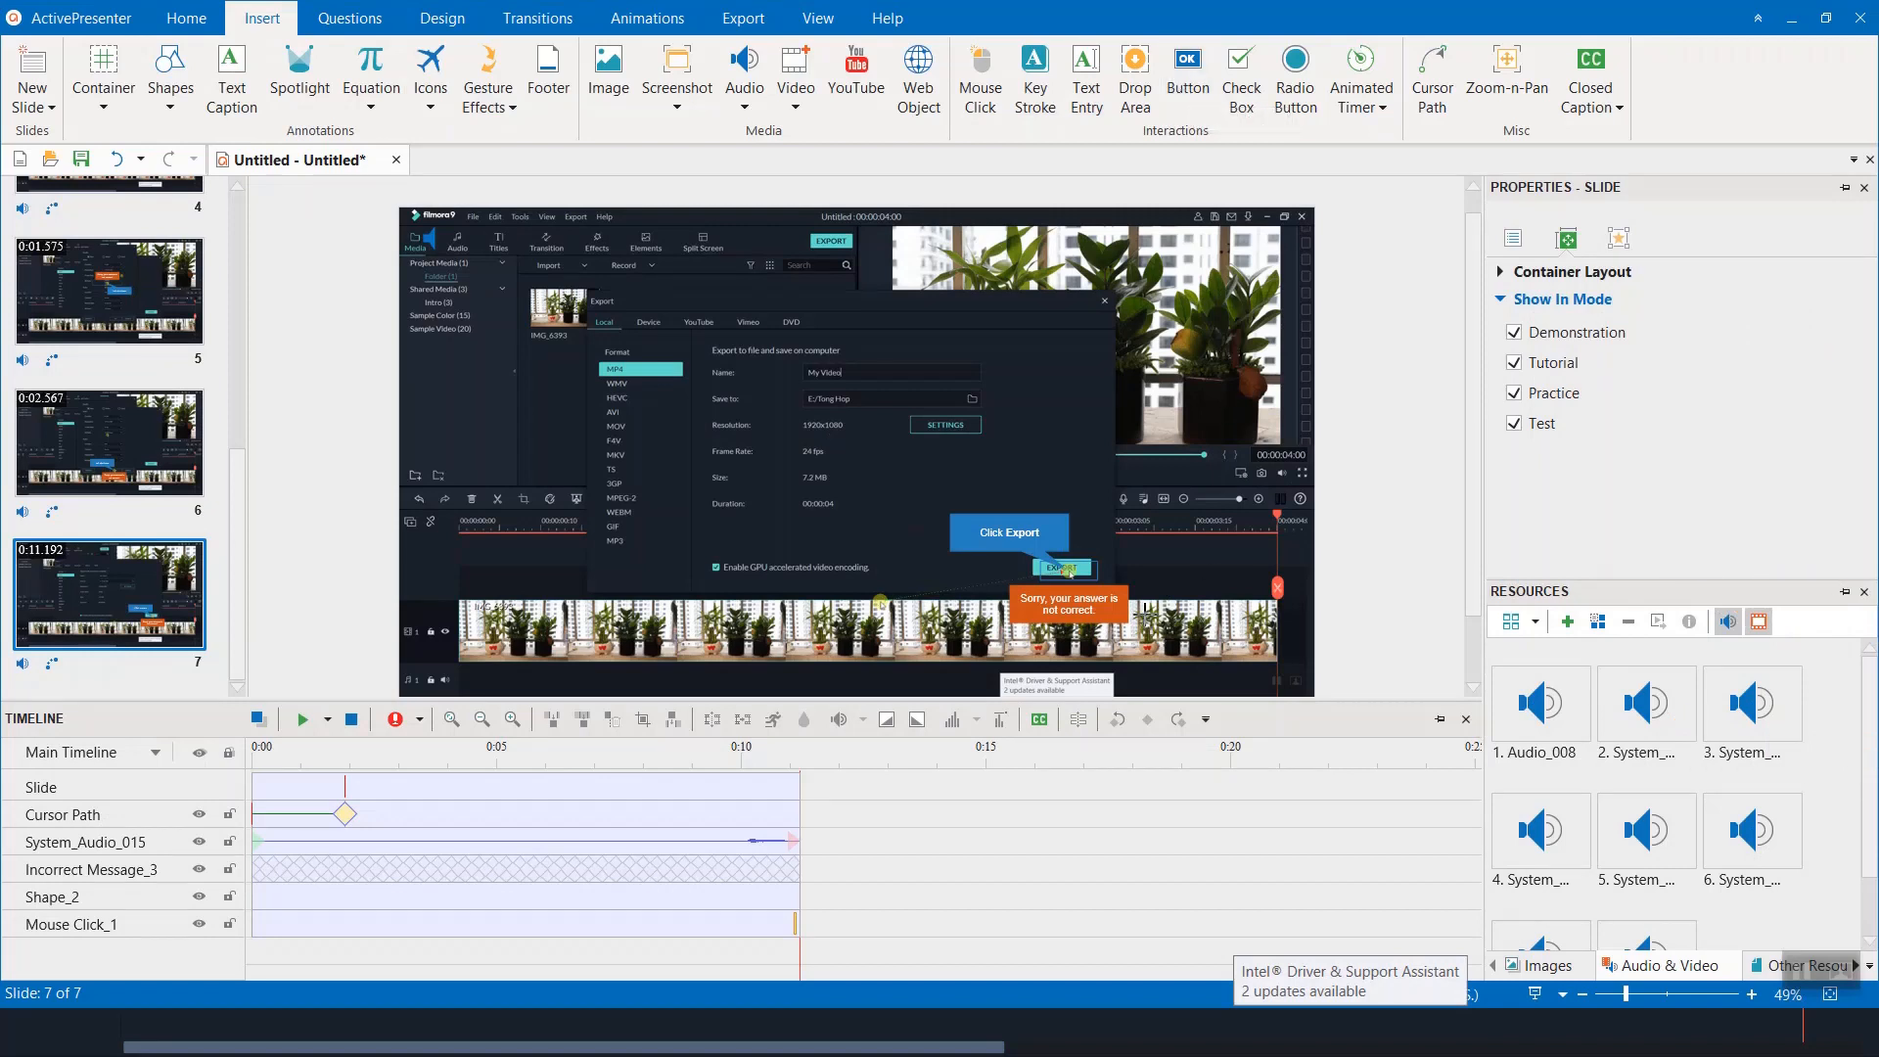
{"action": "left_click_drag", "start_coordinate": [1145, 614], "coordinate": [1269, 666]}
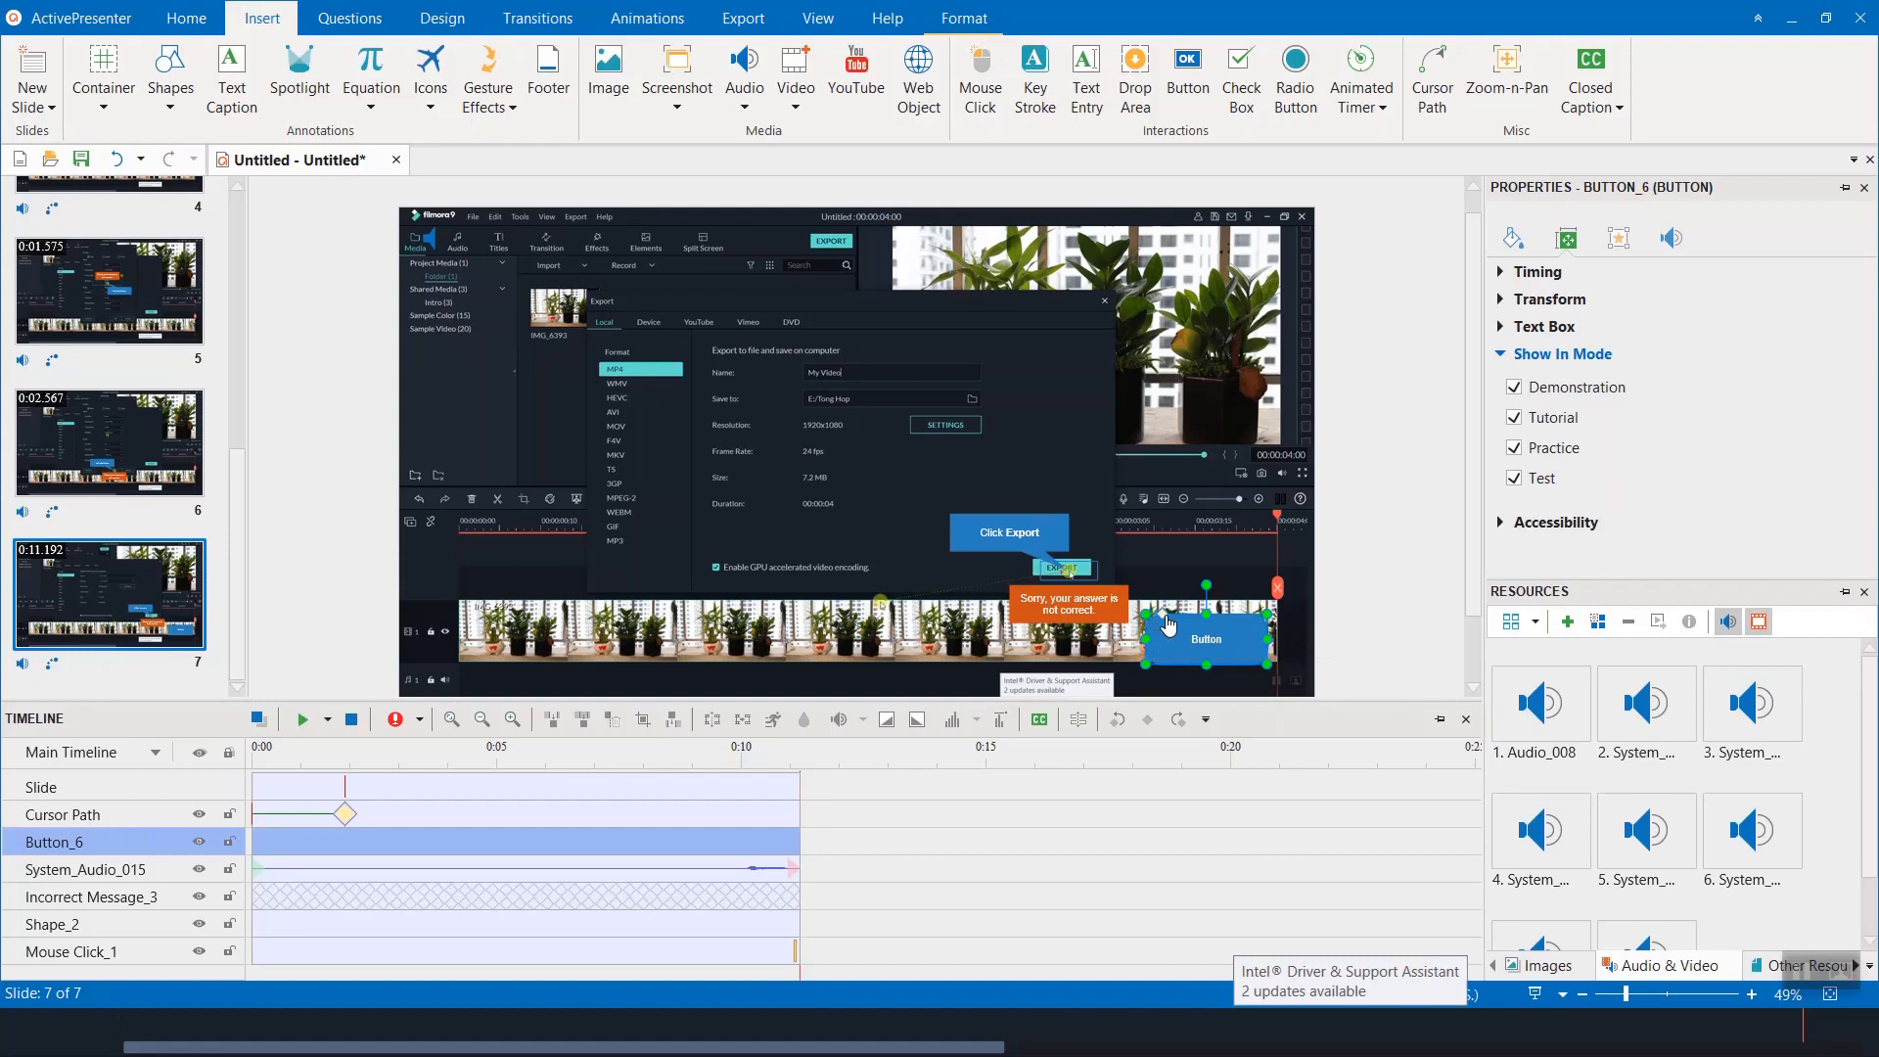
Step: Label the new button on slide 7 "Replay" in Arial (Body) at font size 54
{"action": "double_click", "coordinate": [1246, 652]}
{"action": "left_click", "coordinate": [1293, 564]}
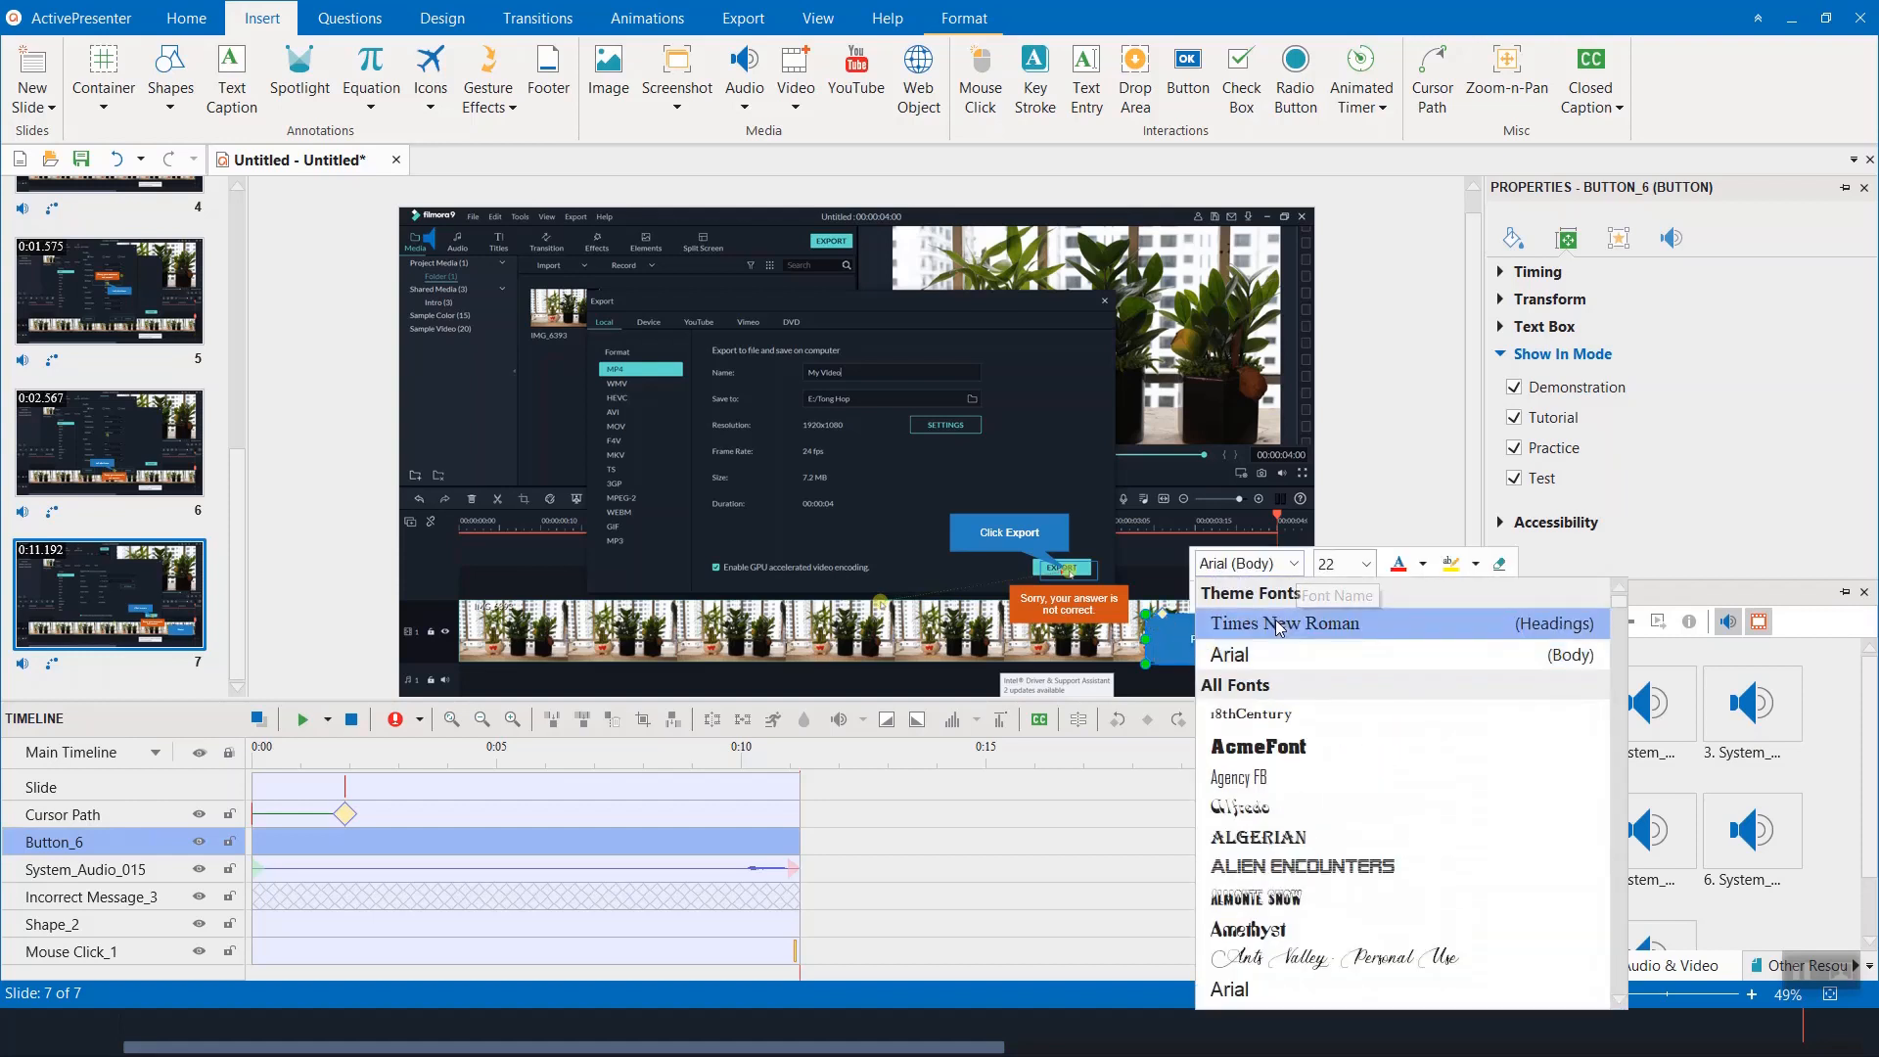
{"action": "left_click", "coordinate": [1263, 657]}
{"action": "left_click", "coordinate": [1365, 564]}
{"action": "left_click", "coordinate": [1337, 1025]}
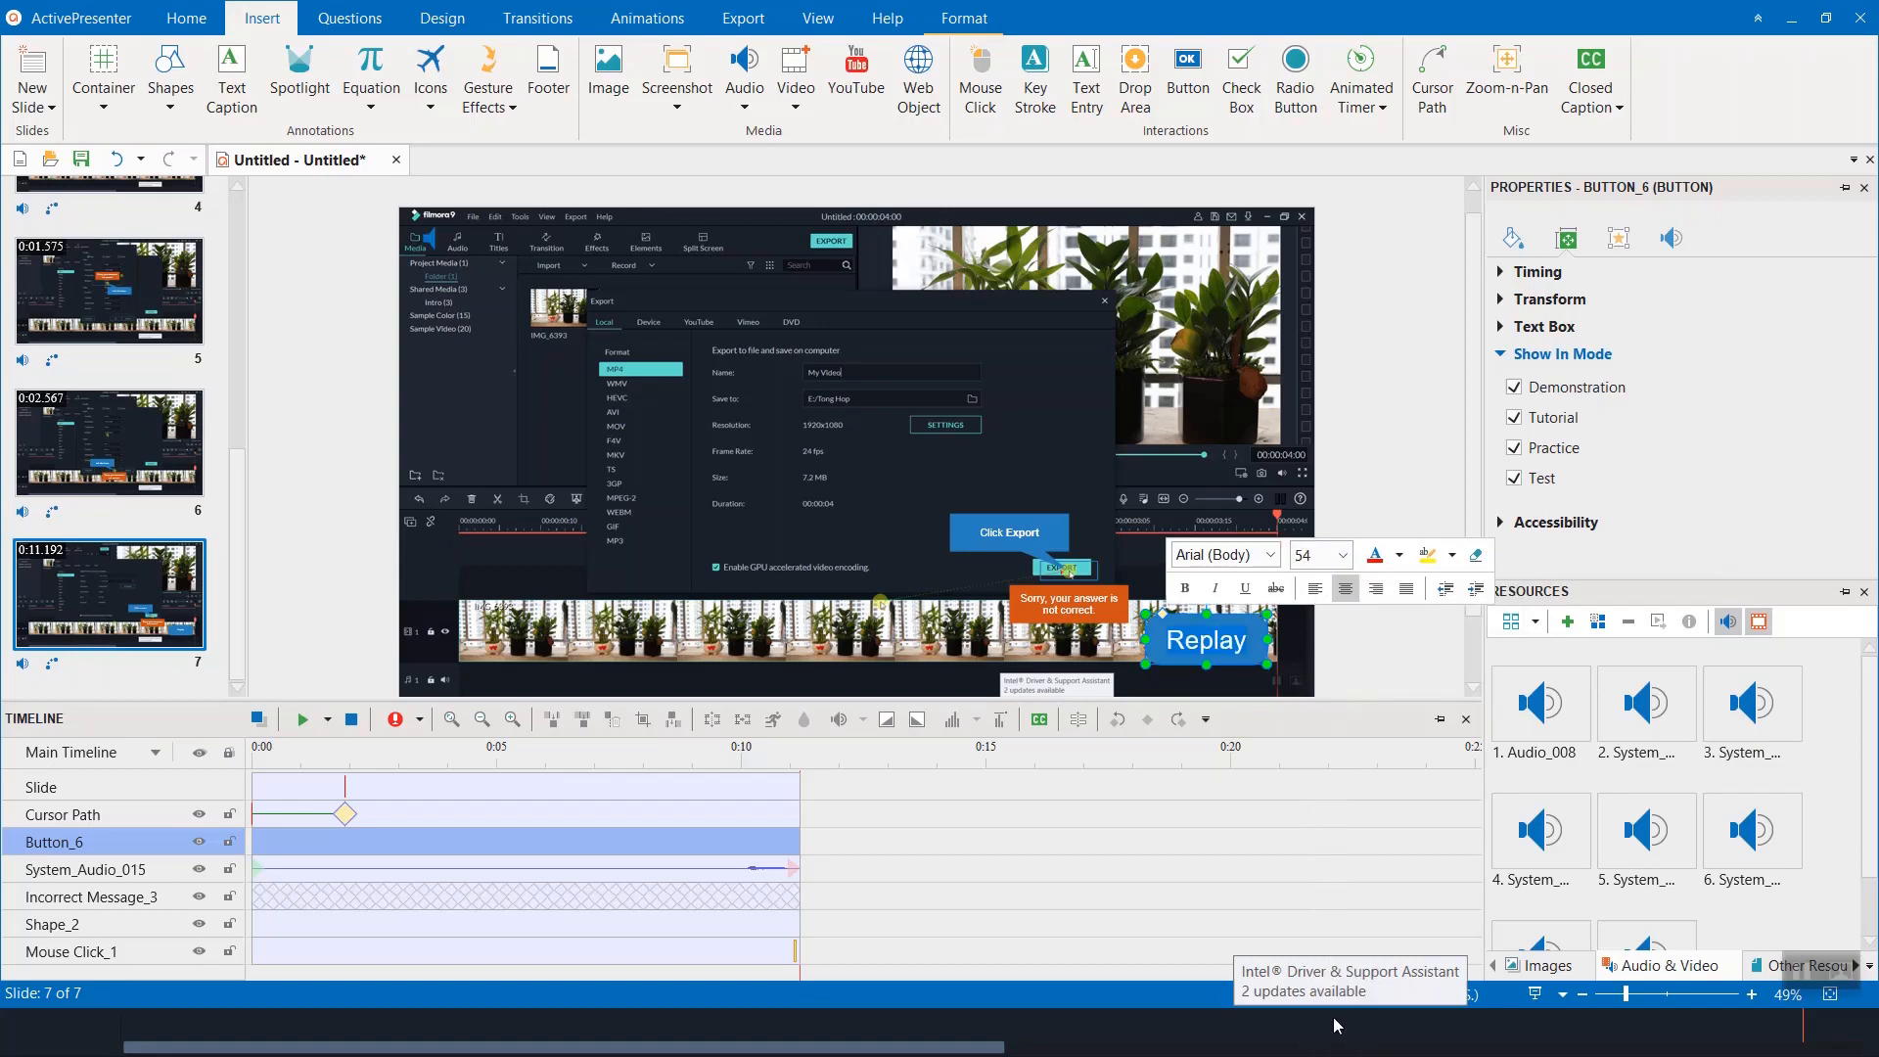
{"action": "left_click", "coordinate": [1229, 513]}
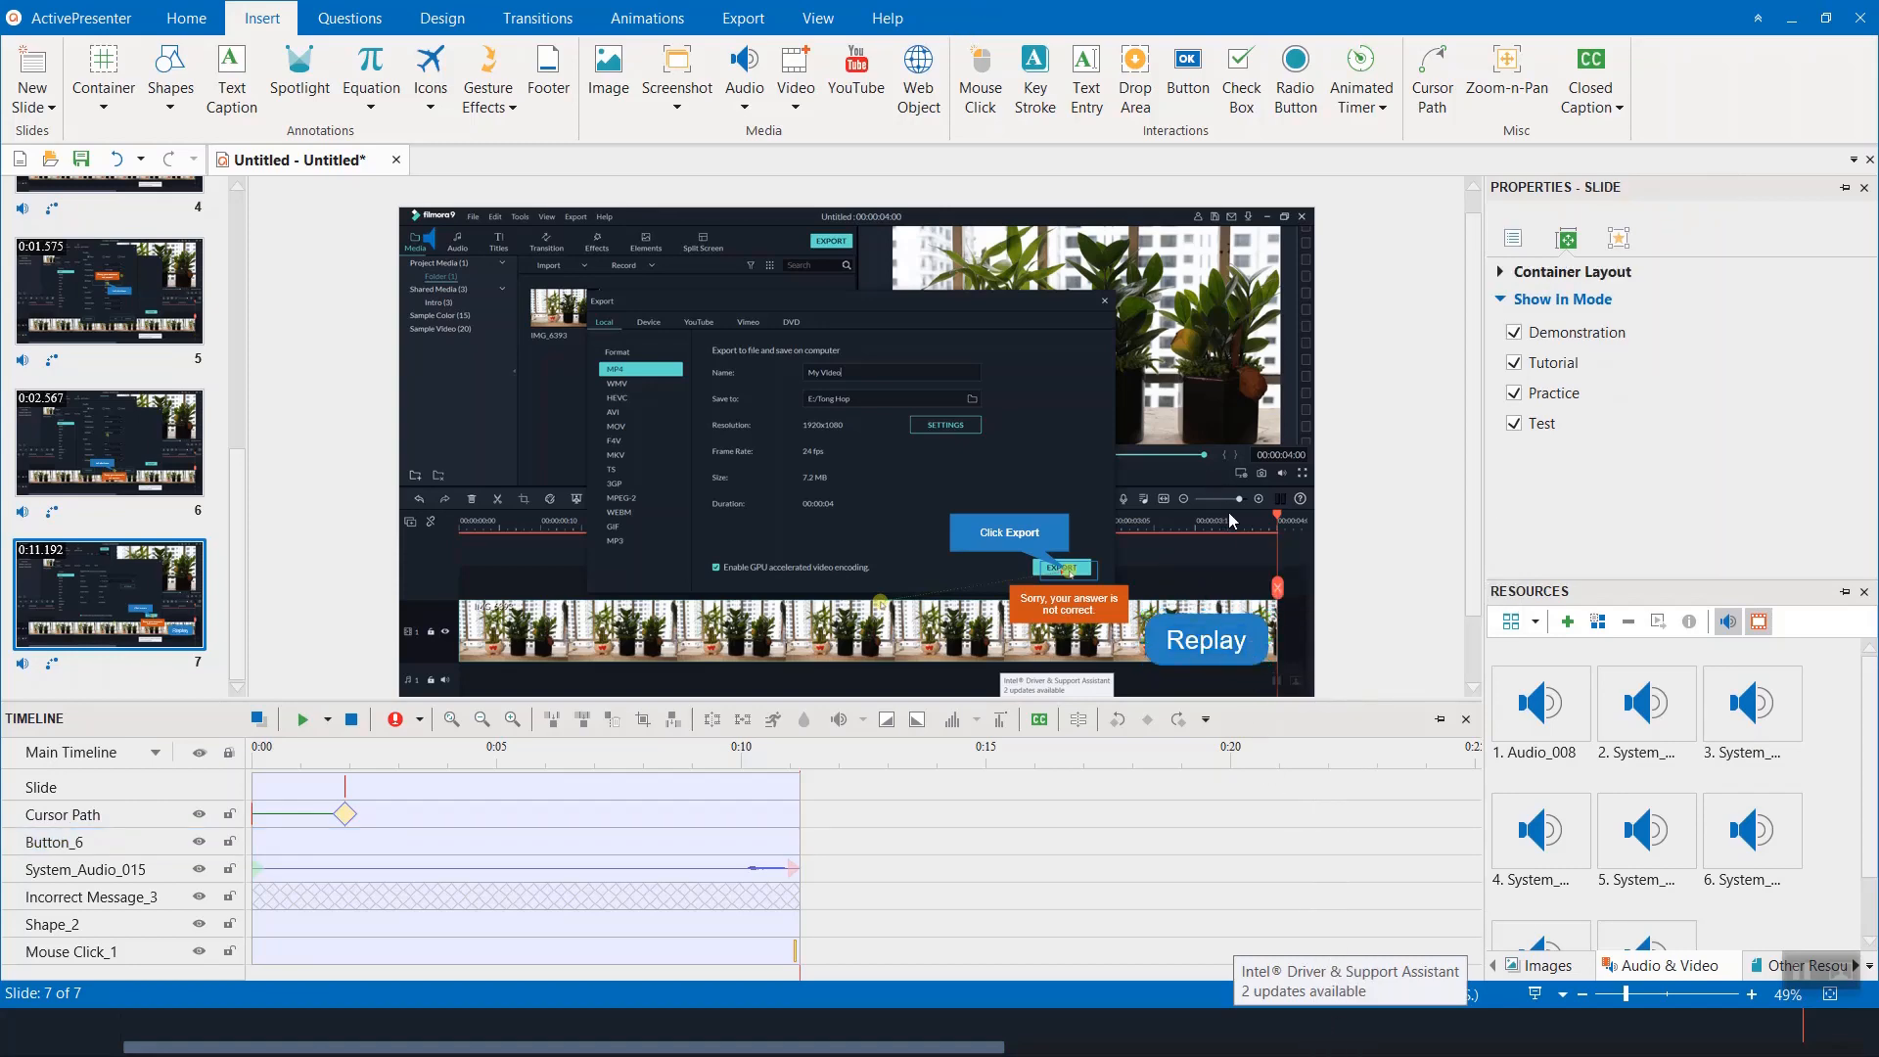
Step: Add an On Click event with the Restart Presentation action to the Replay button
{"action": "left_click", "coordinate": [1239, 644]}
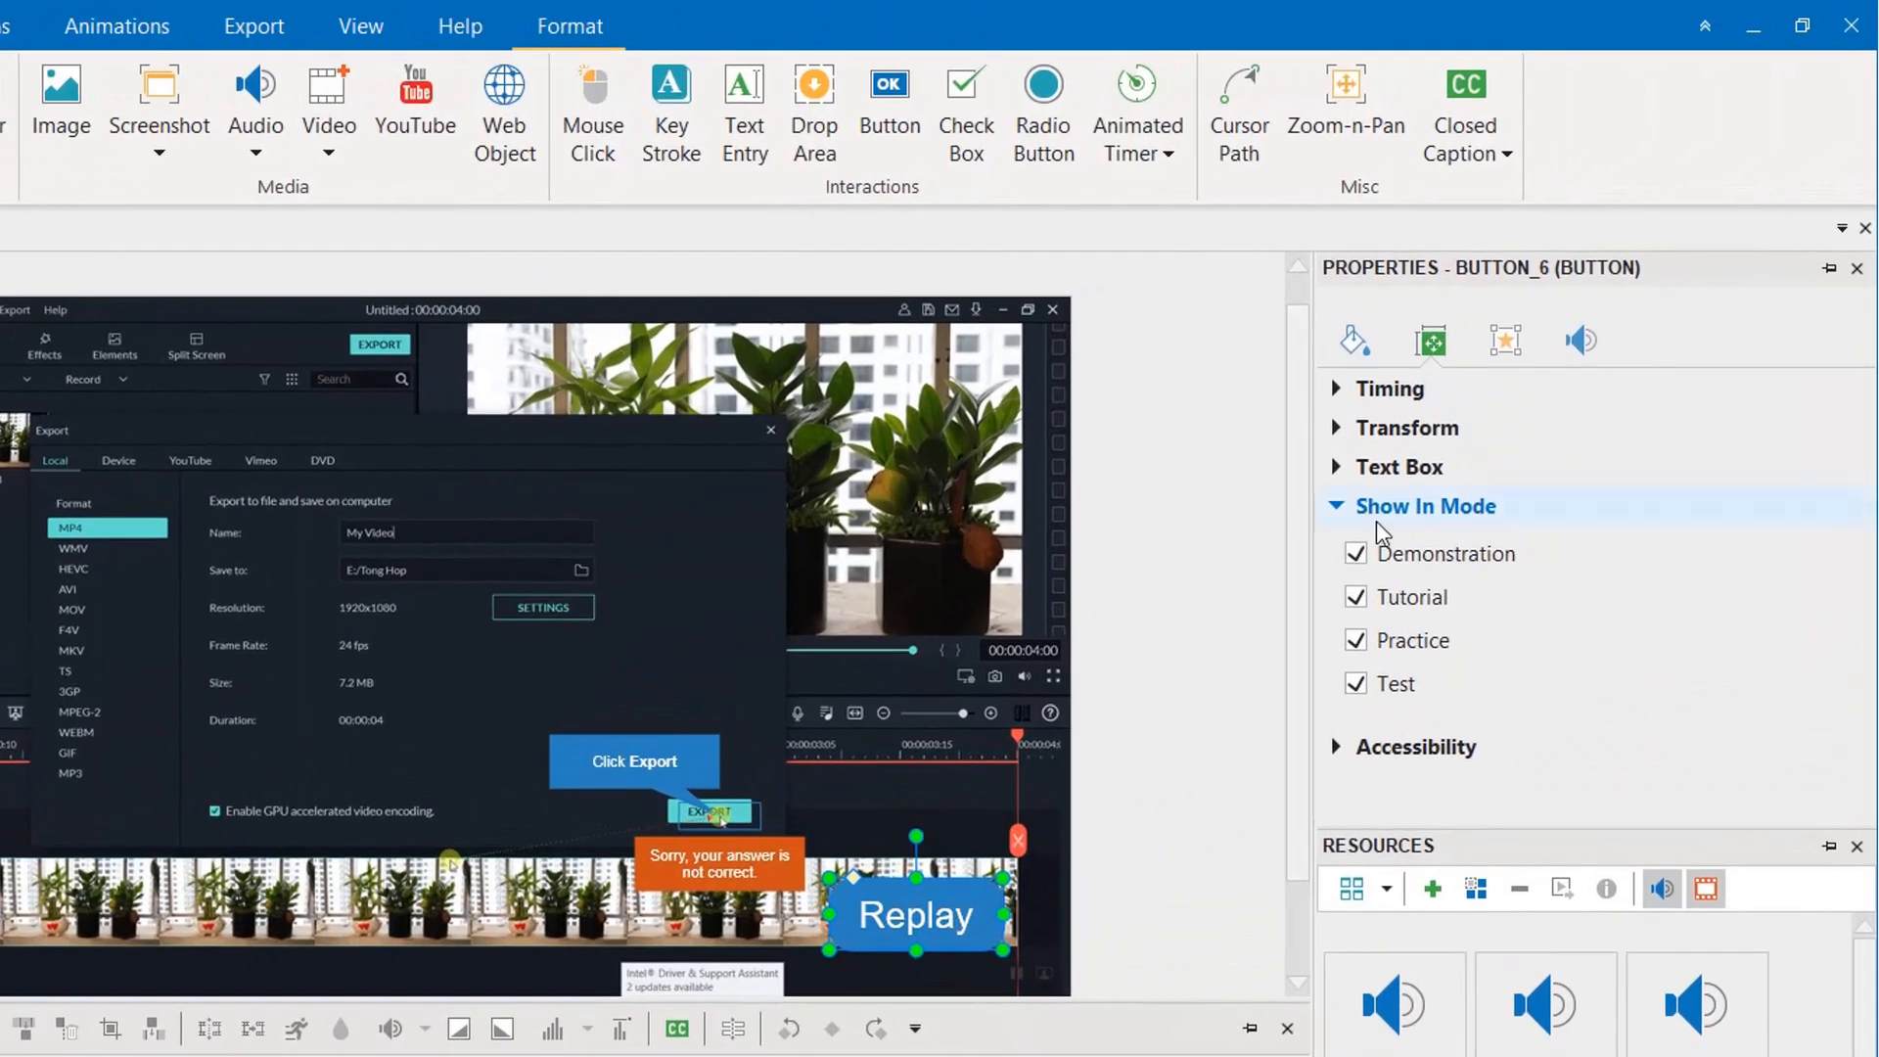
{"action": "left_click", "coordinate": [1506, 345]}
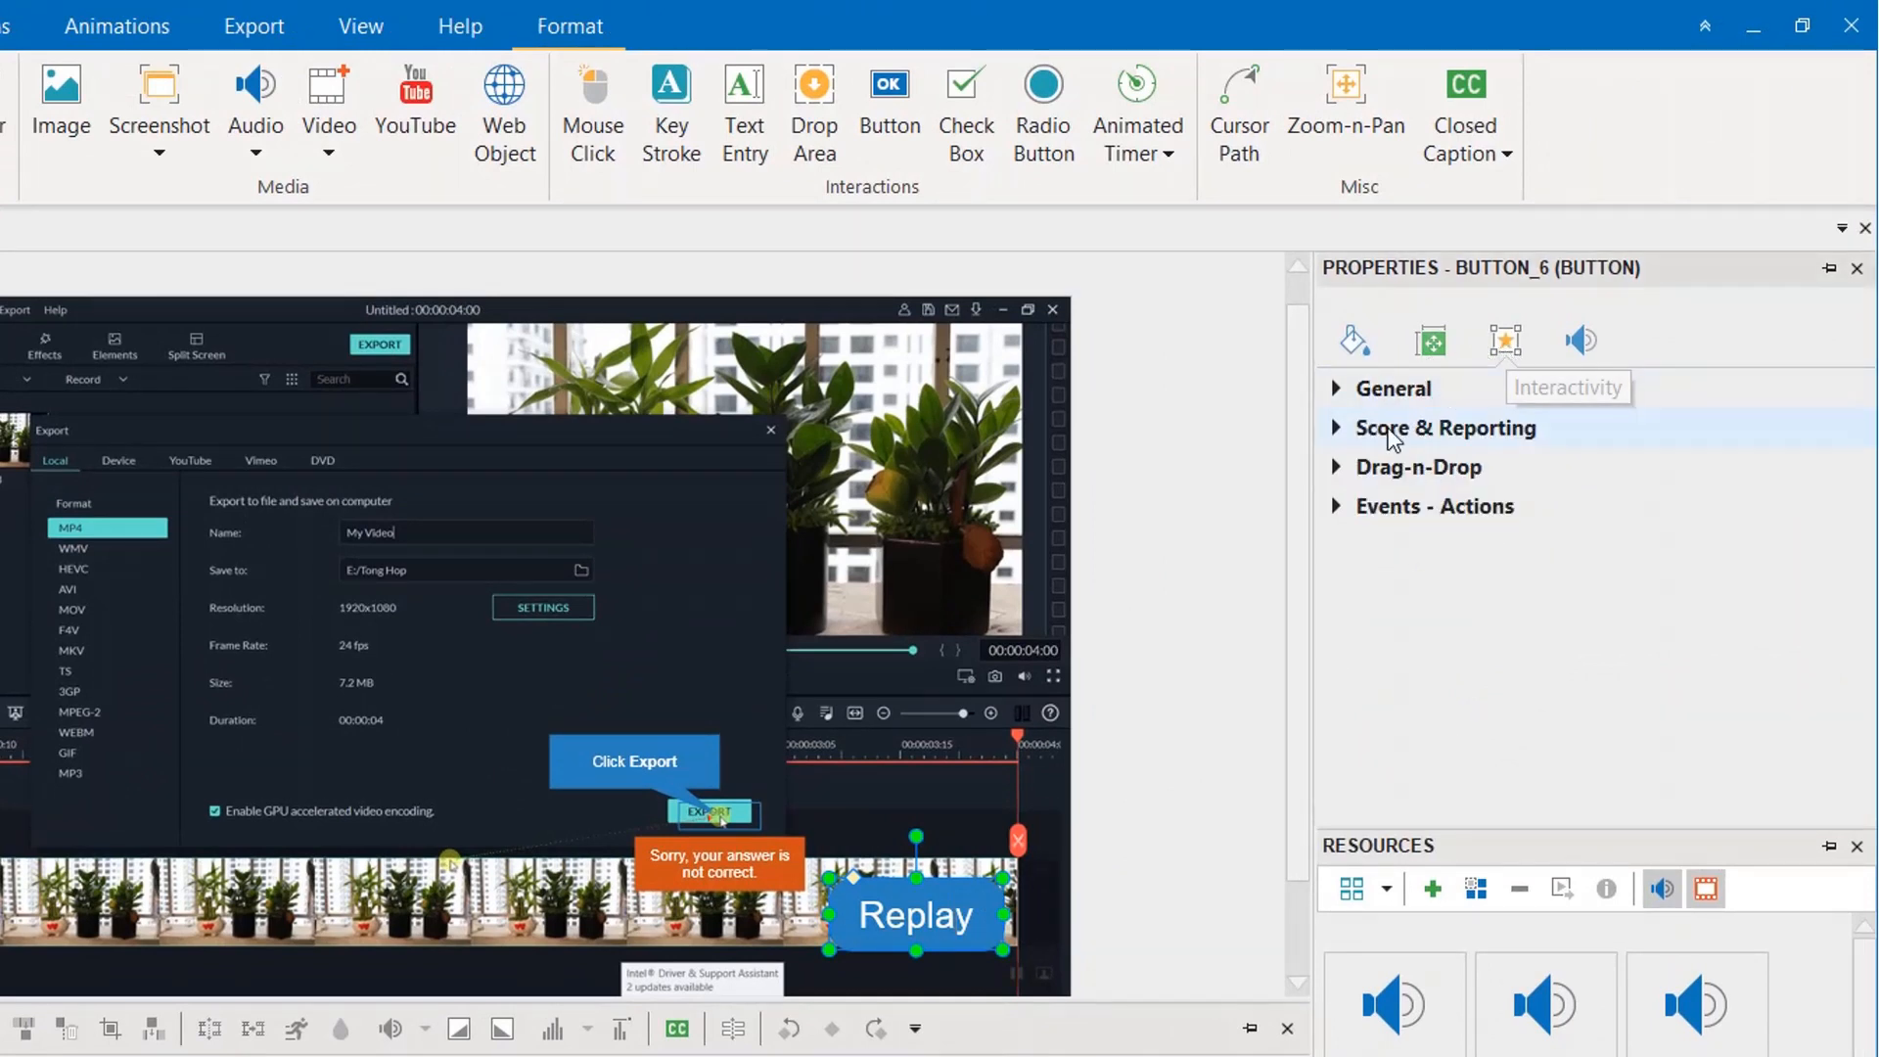
{"action": "left_click", "coordinate": [1337, 508]}
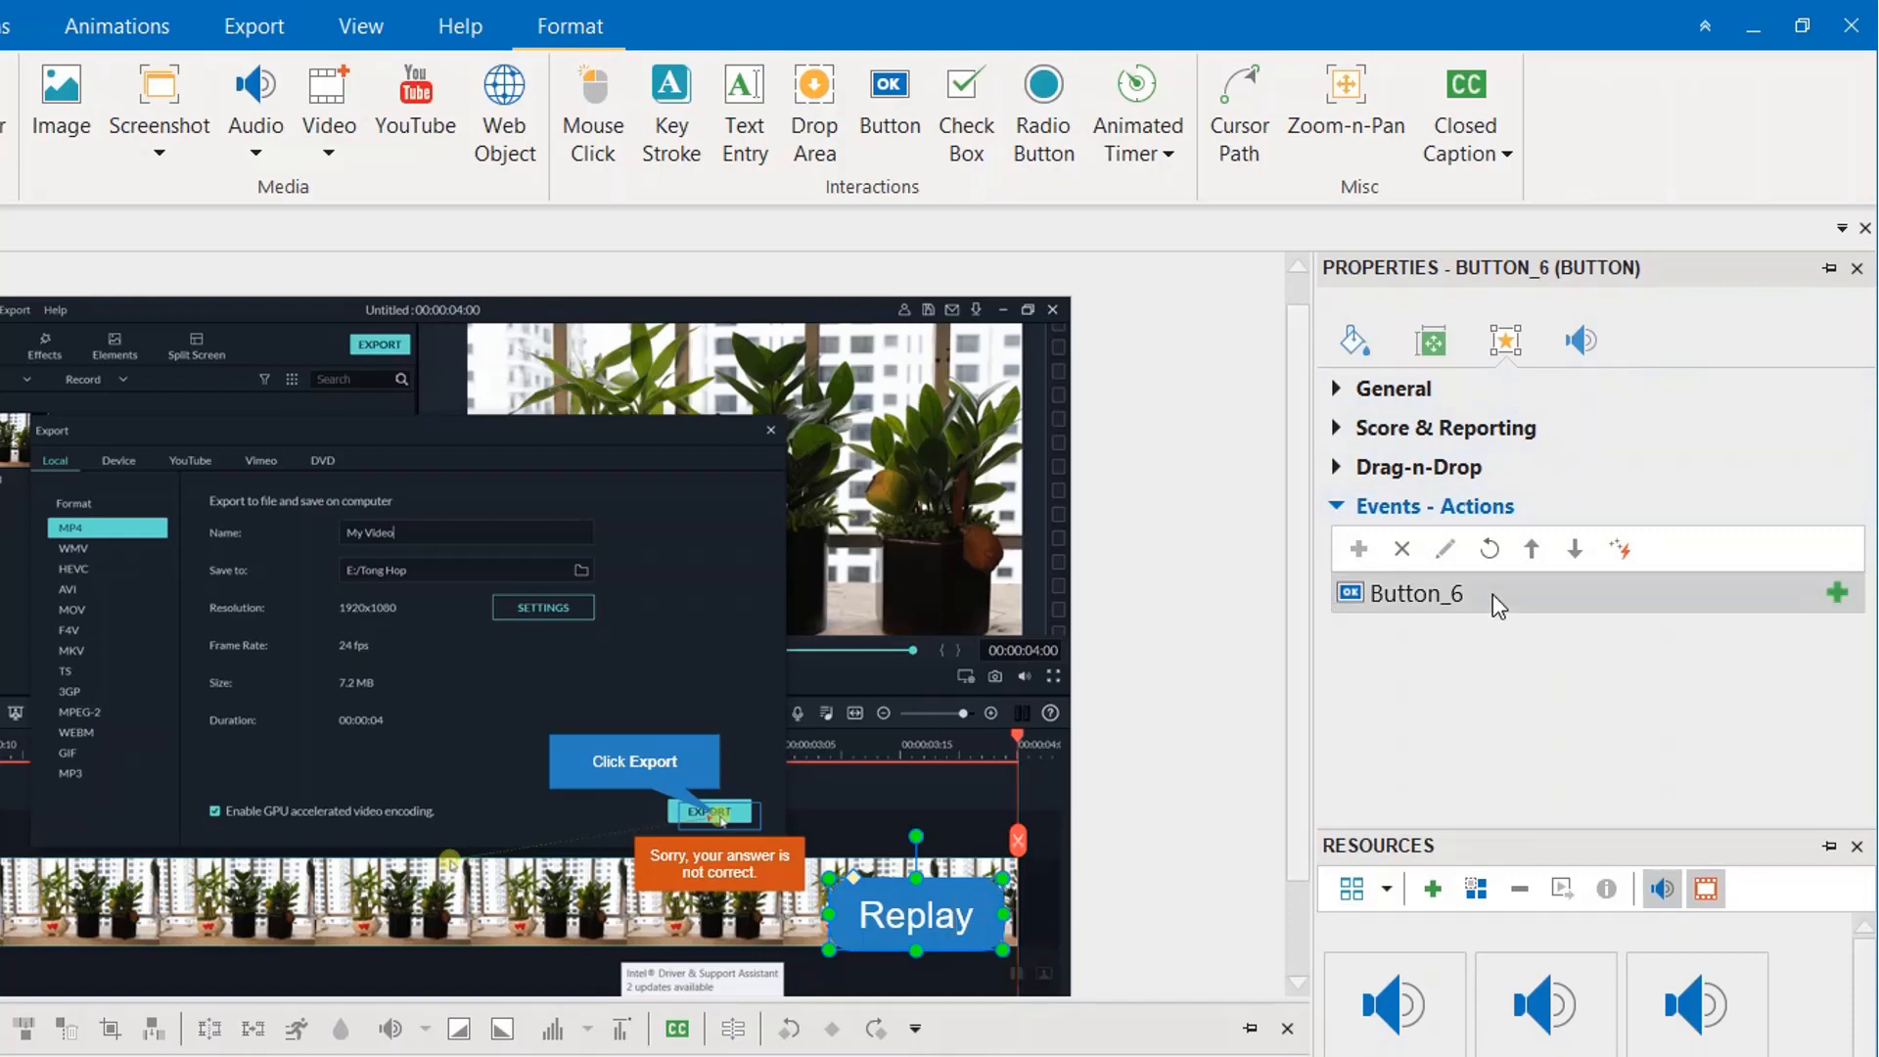
{"action": "left_click", "coordinate": [1837, 595]}
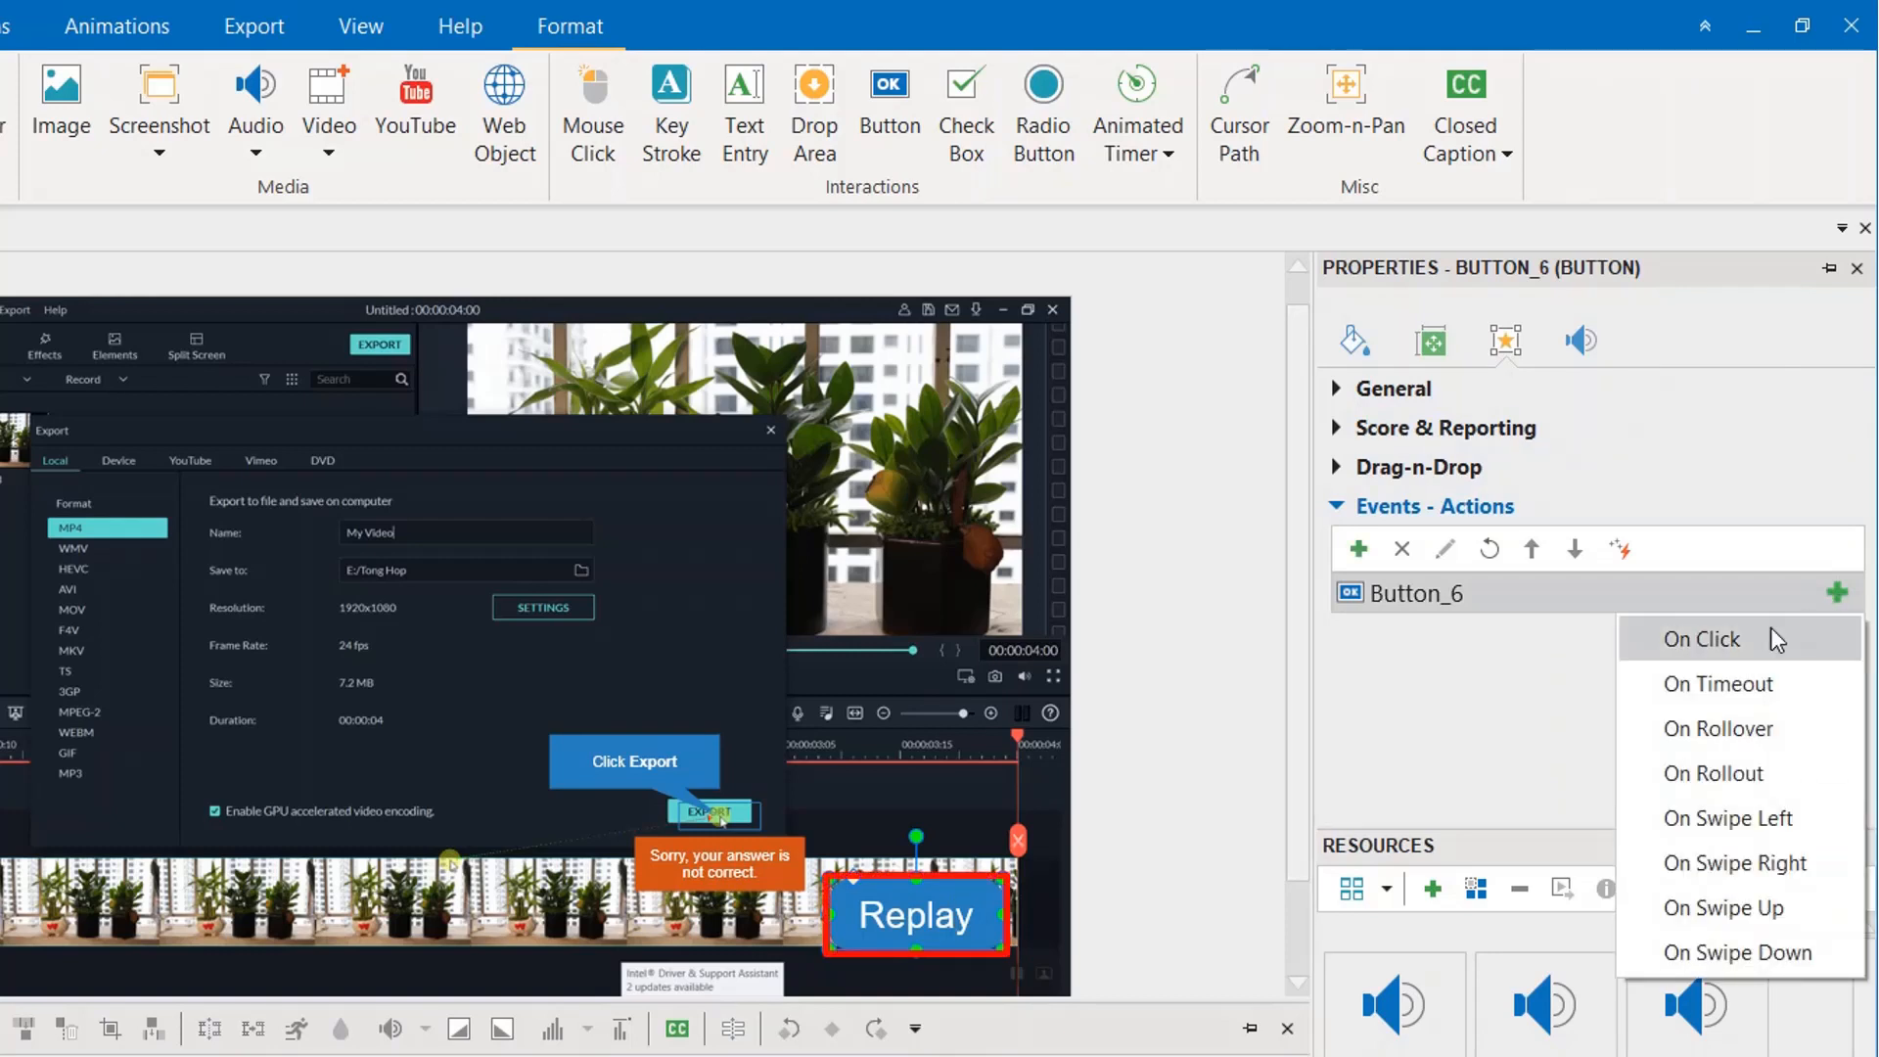
{"action": "left_click", "coordinate": [1725, 644]}
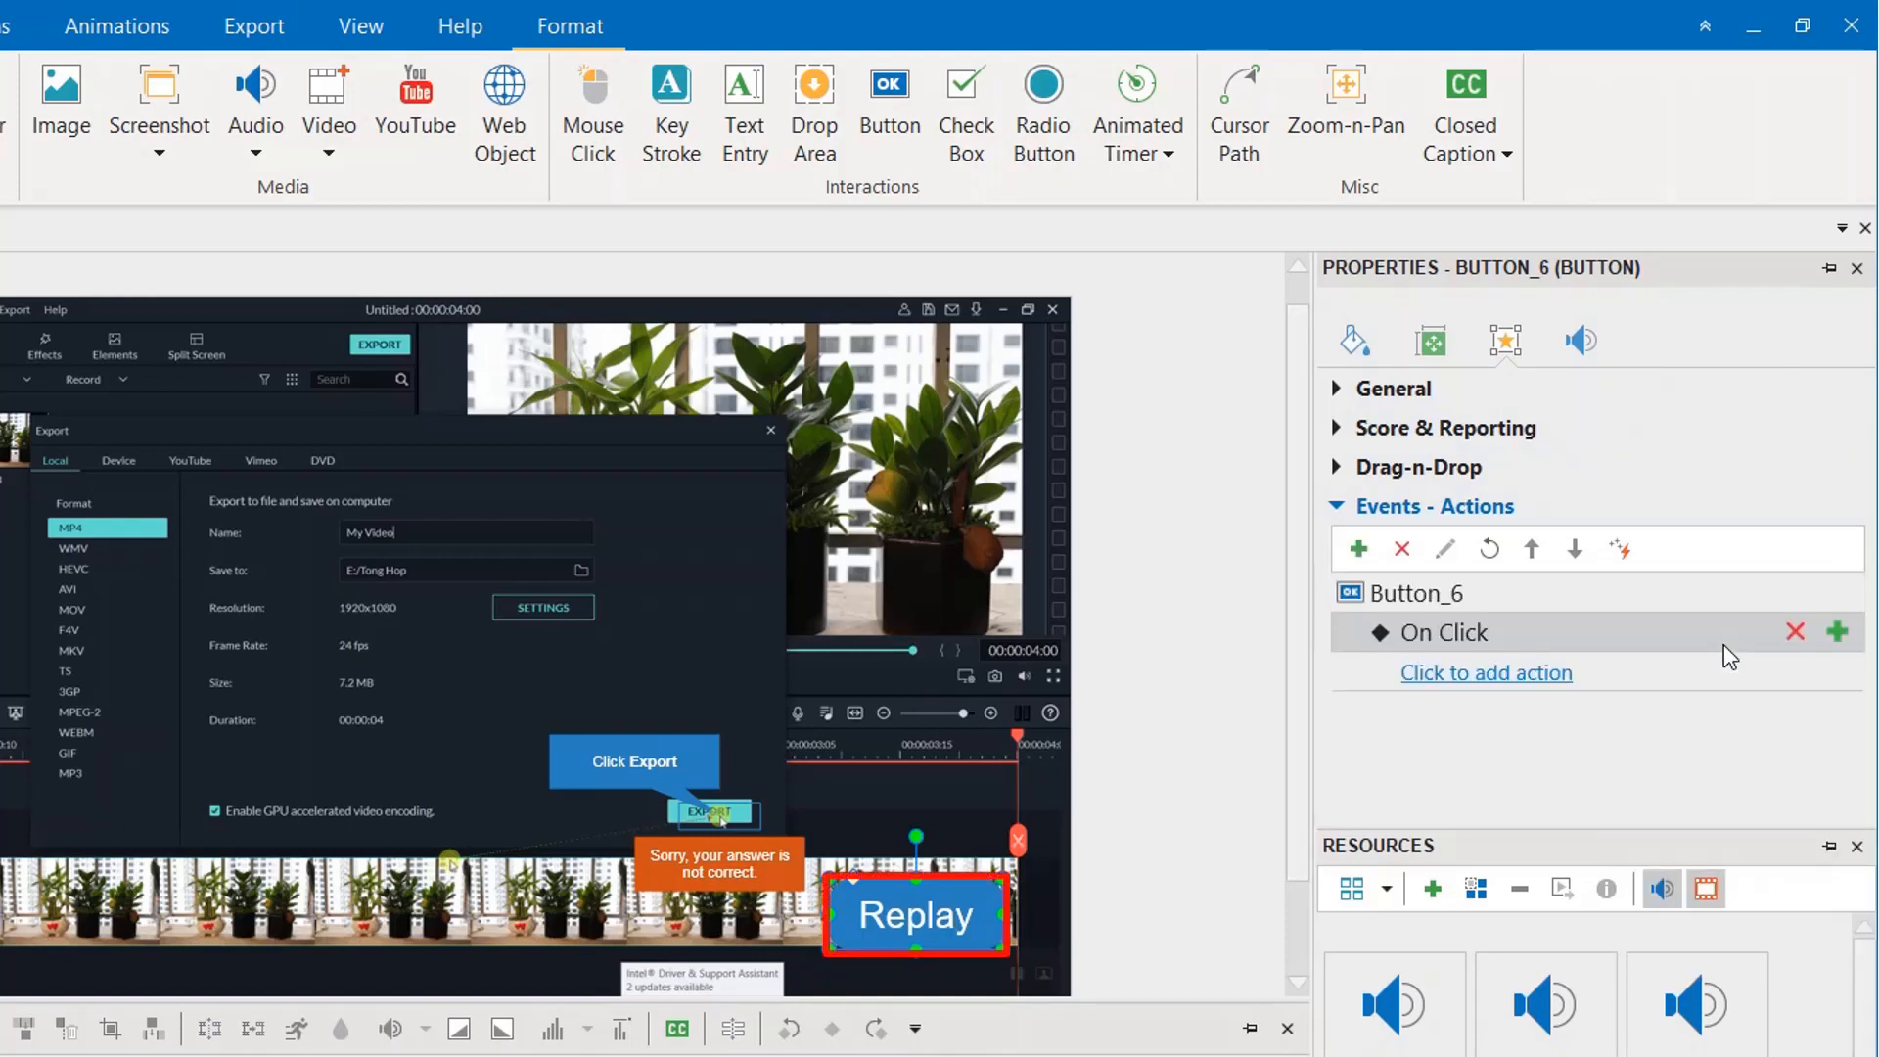
{"action": "left_click", "coordinate": [1553, 673]}
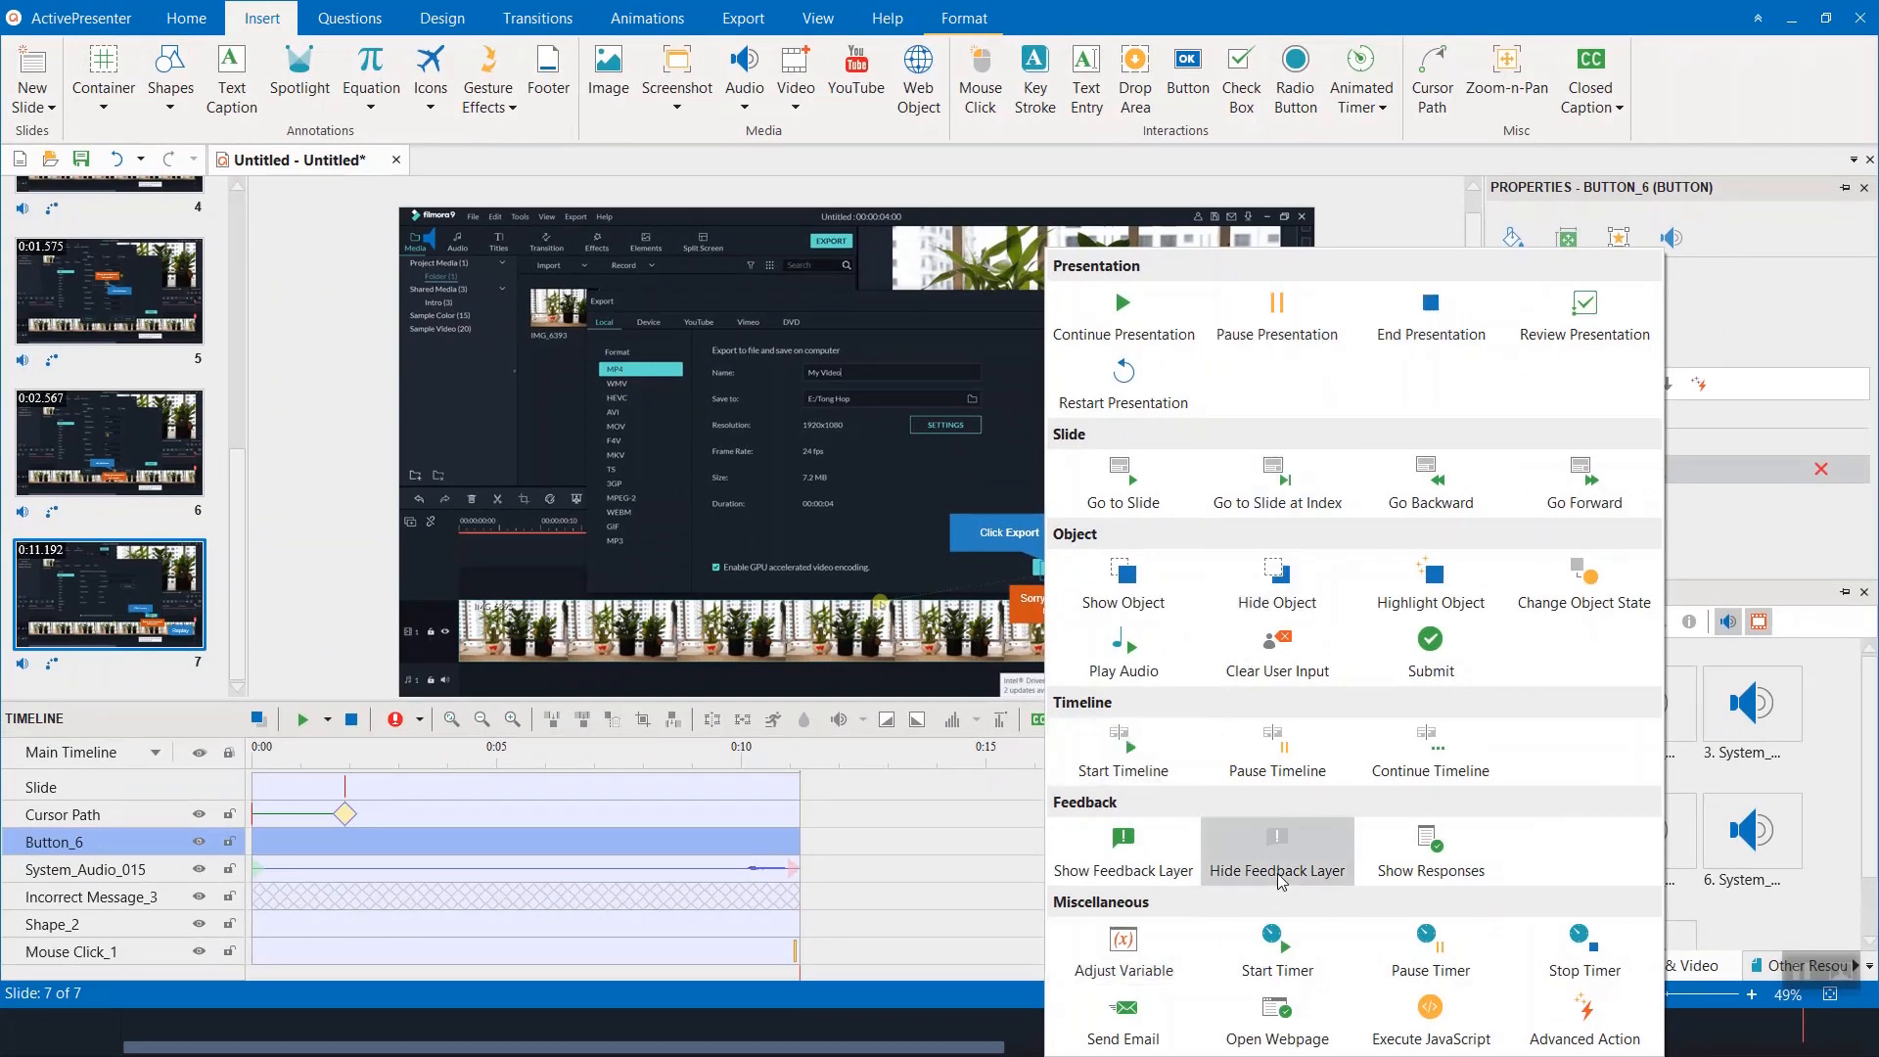
{"action": "left_click", "coordinate": [1136, 384]}
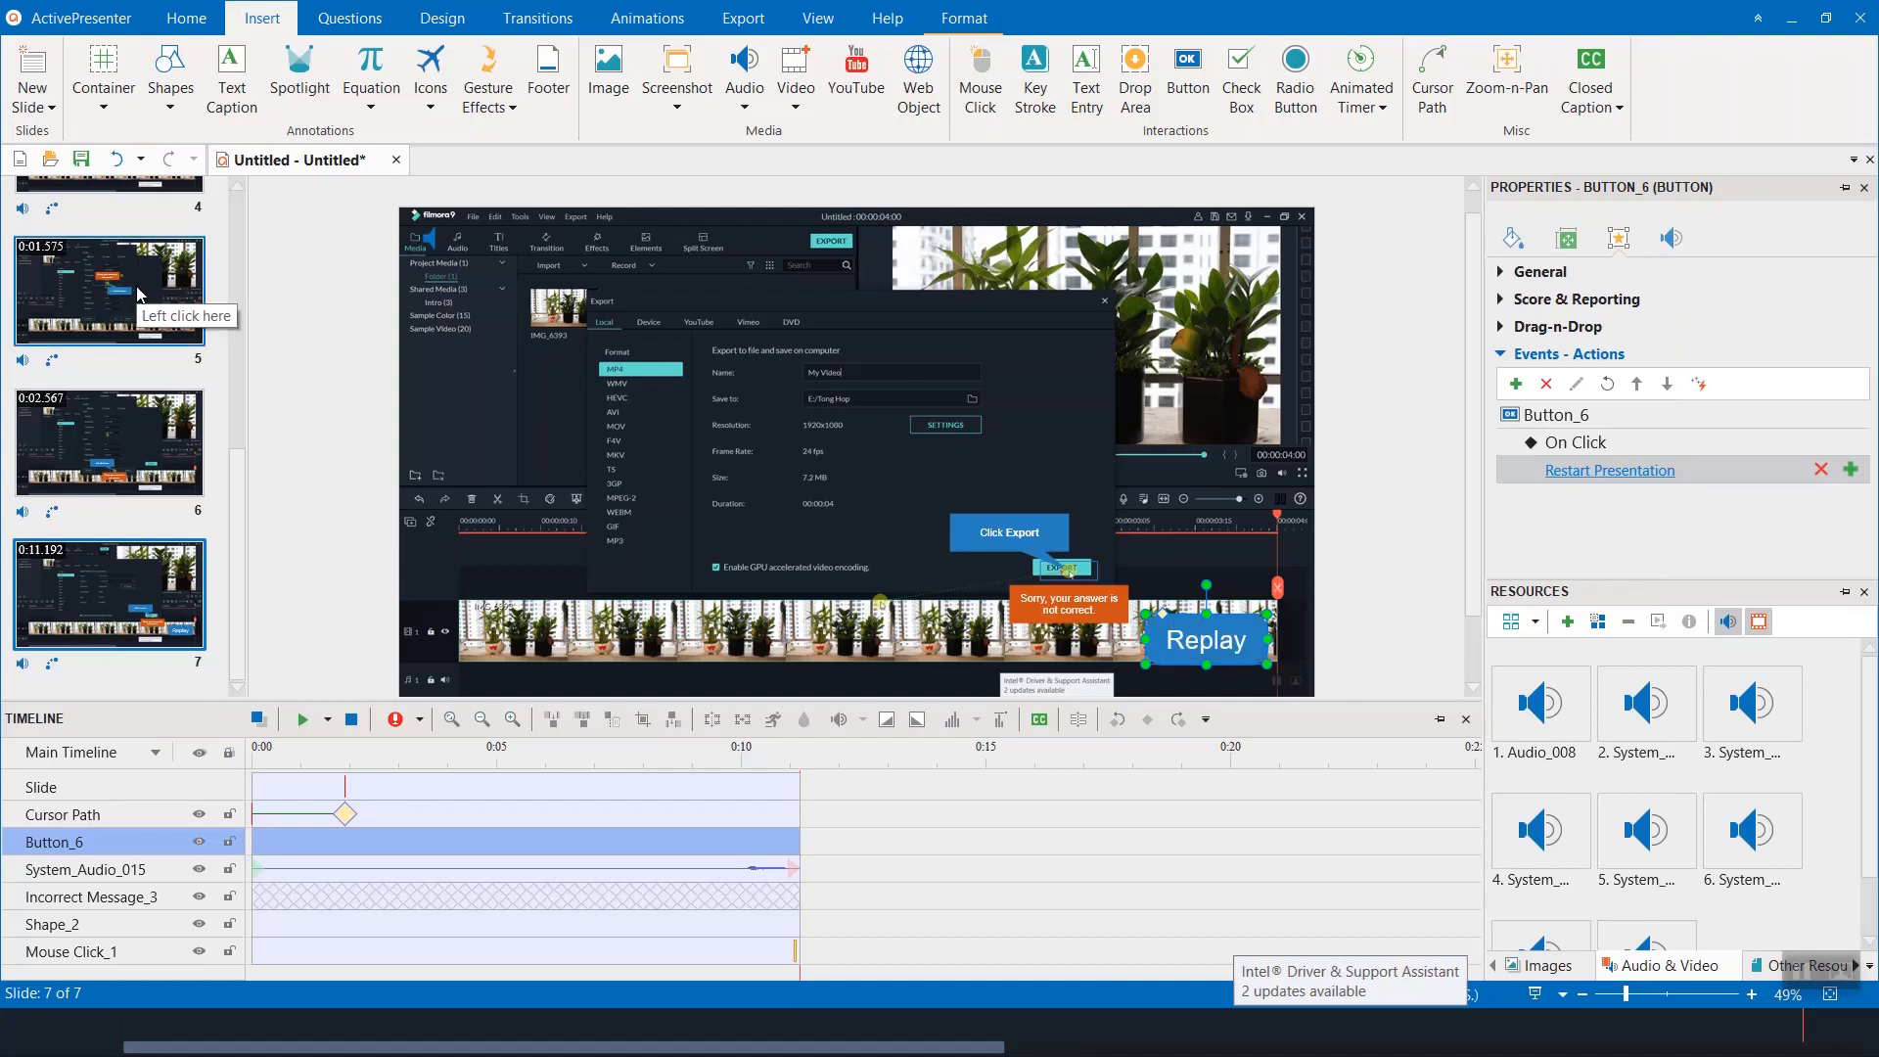
Step: Insert a second button in the lower-left part of slide 7, labelled "Let's me try!" at font size 44
{"action": "left_click", "coordinate": [1188, 86]}
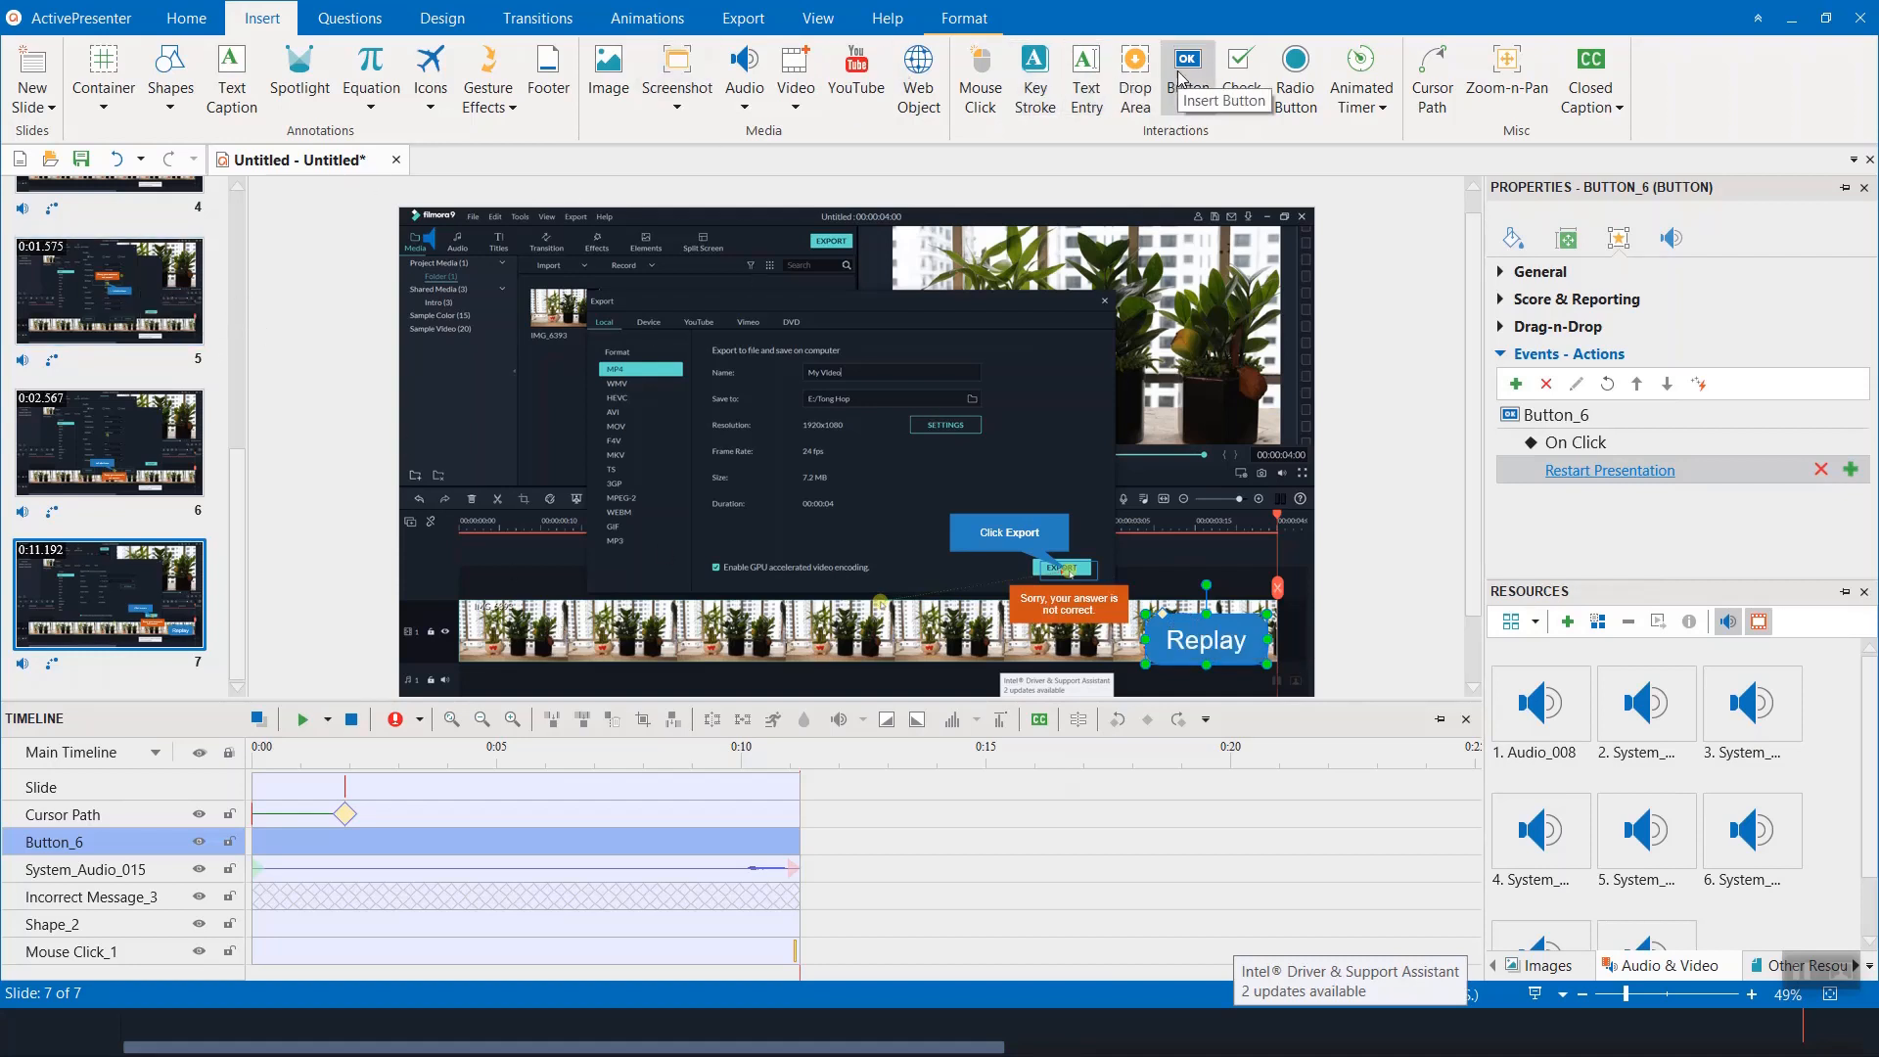
{"action": "left_click_drag", "start_coordinate": [448, 595], "coordinate": [707, 670]}
{"action": "type", "text": "Let's me try!"}
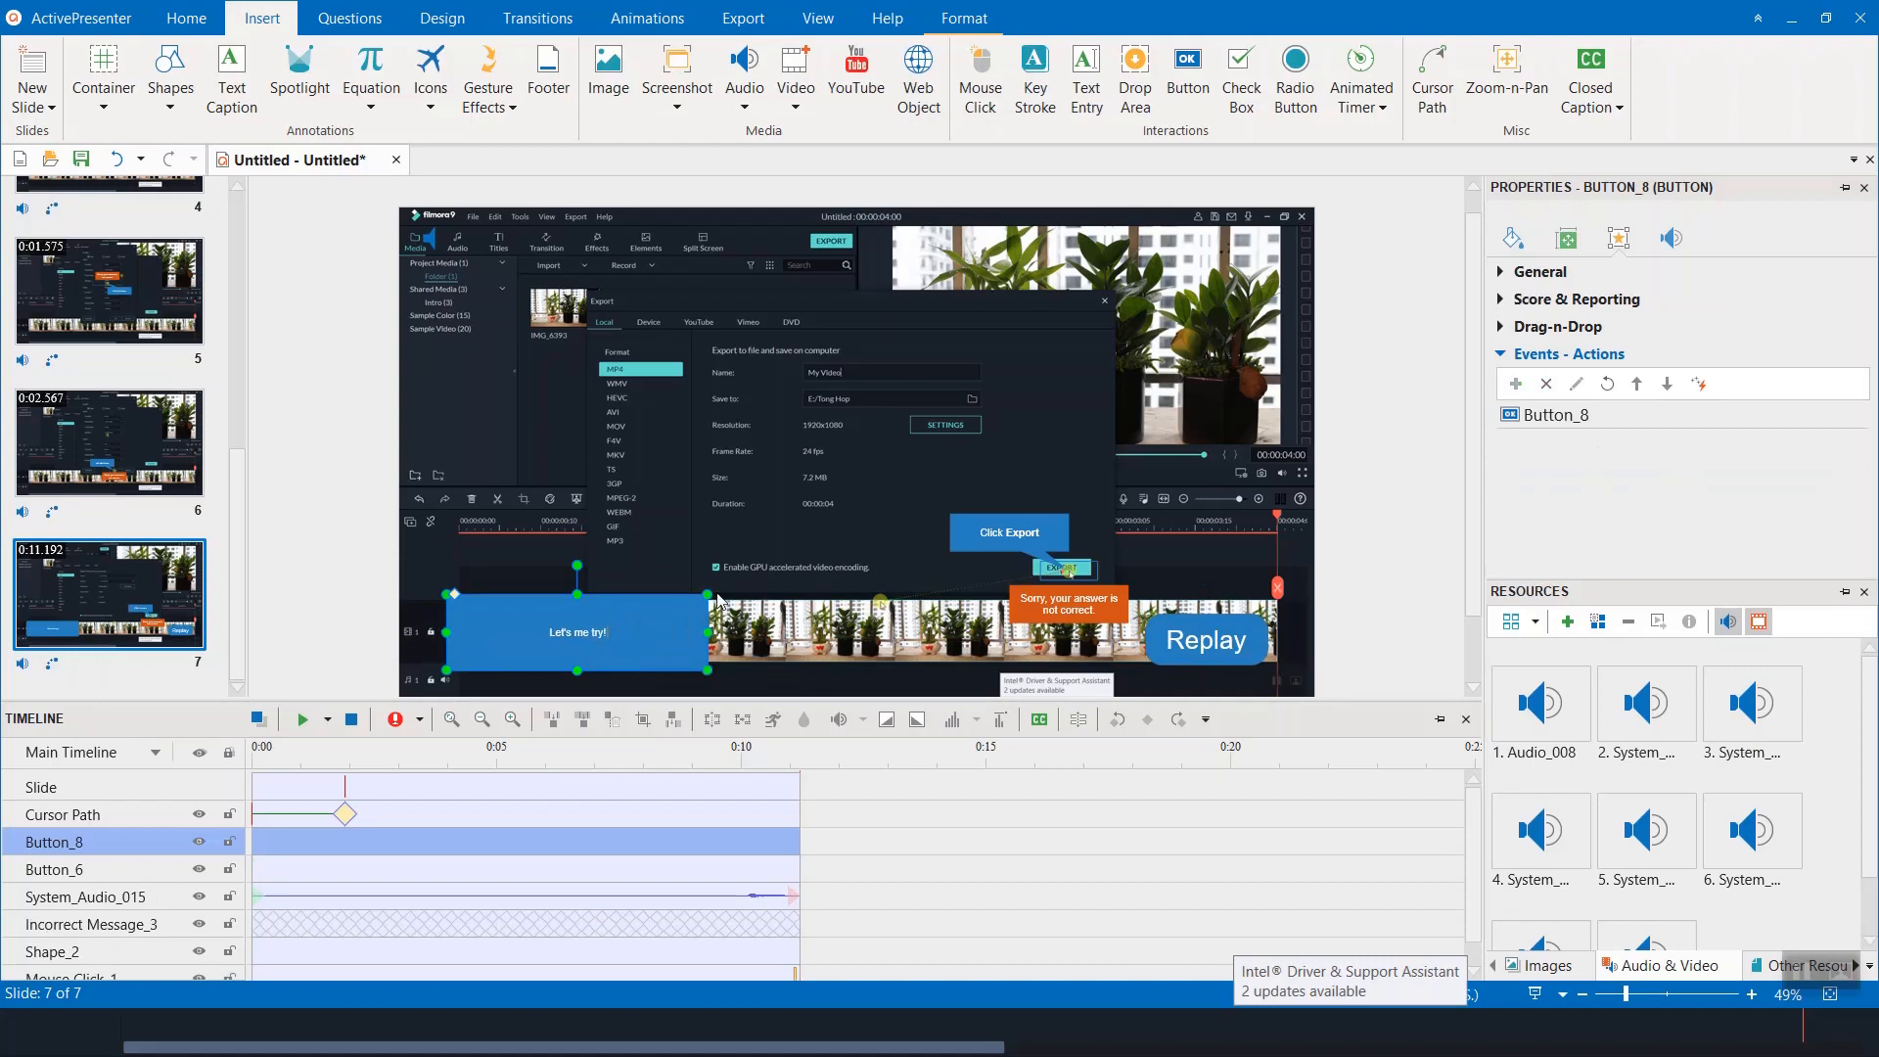
{"action": "mouse_move", "coordinate": [717, 593]}
{"action": "left_click", "coordinate": [683, 558]}
{"action": "type", "text": "44"}
{"action": "key", "text": "Return"}
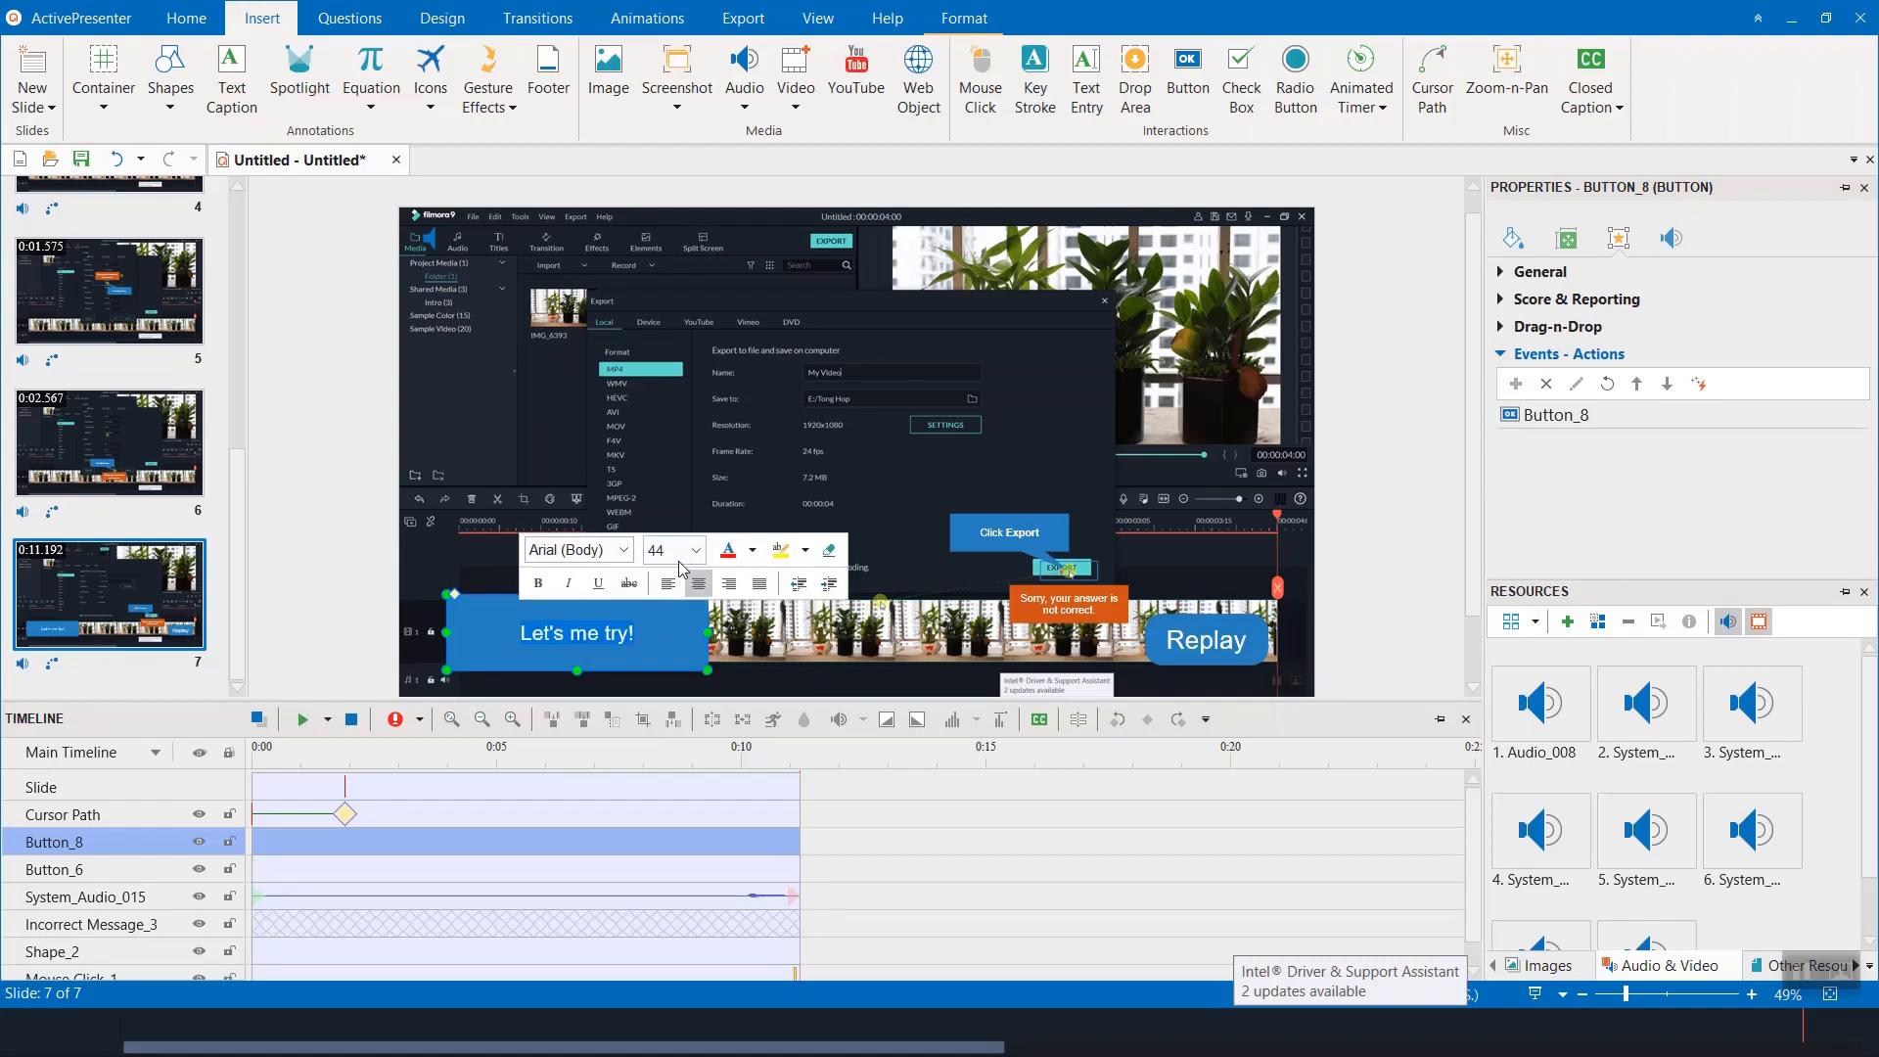
Step: Narrow and shorten the "Let's me try!" button and round its corners to match the Replay button on slide 7
{"action": "left_click_drag", "start_coordinate": [708, 632], "coordinate": [617, 632]}
{"action": "left_click_drag", "start_coordinate": [454, 595], "coordinate": [475, 604]}
{"action": "left_click_drag", "start_coordinate": [617, 595], "coordinate": [617, 615]}
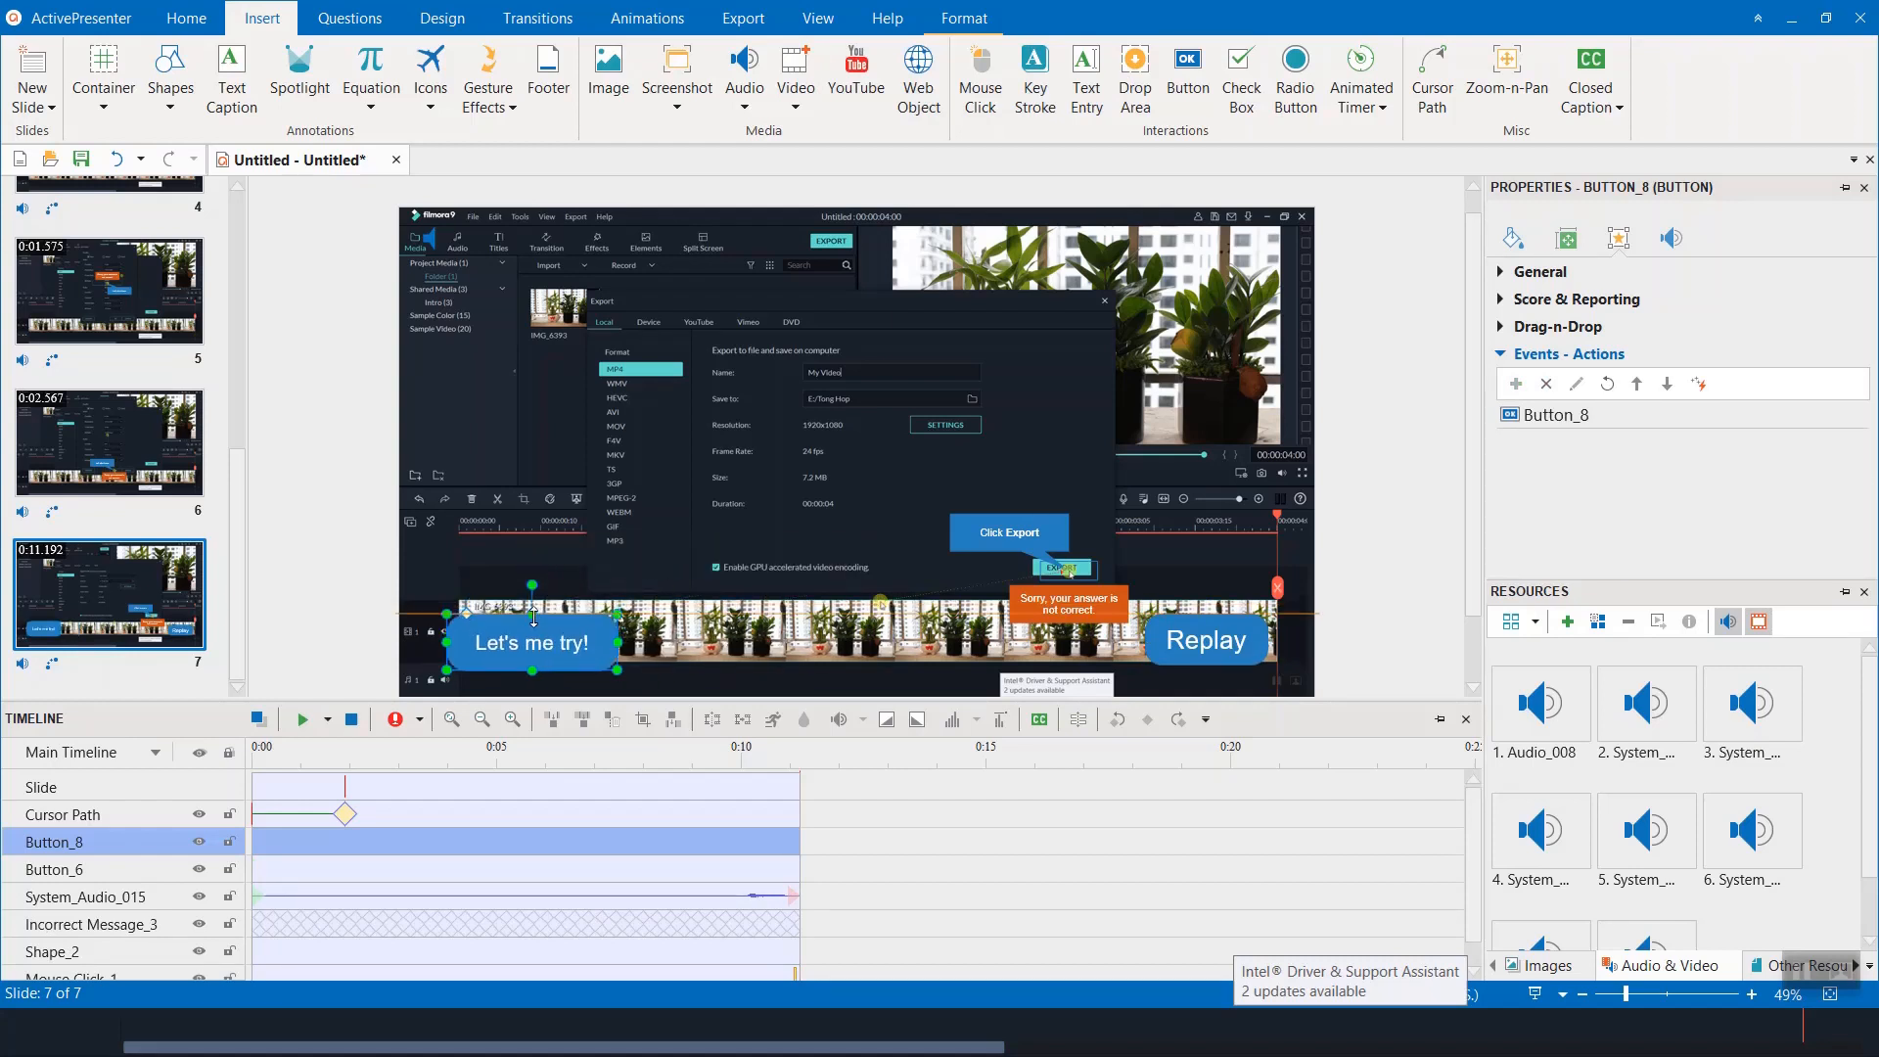
{"action": "left_click", "coordinate": [1207, 617]}
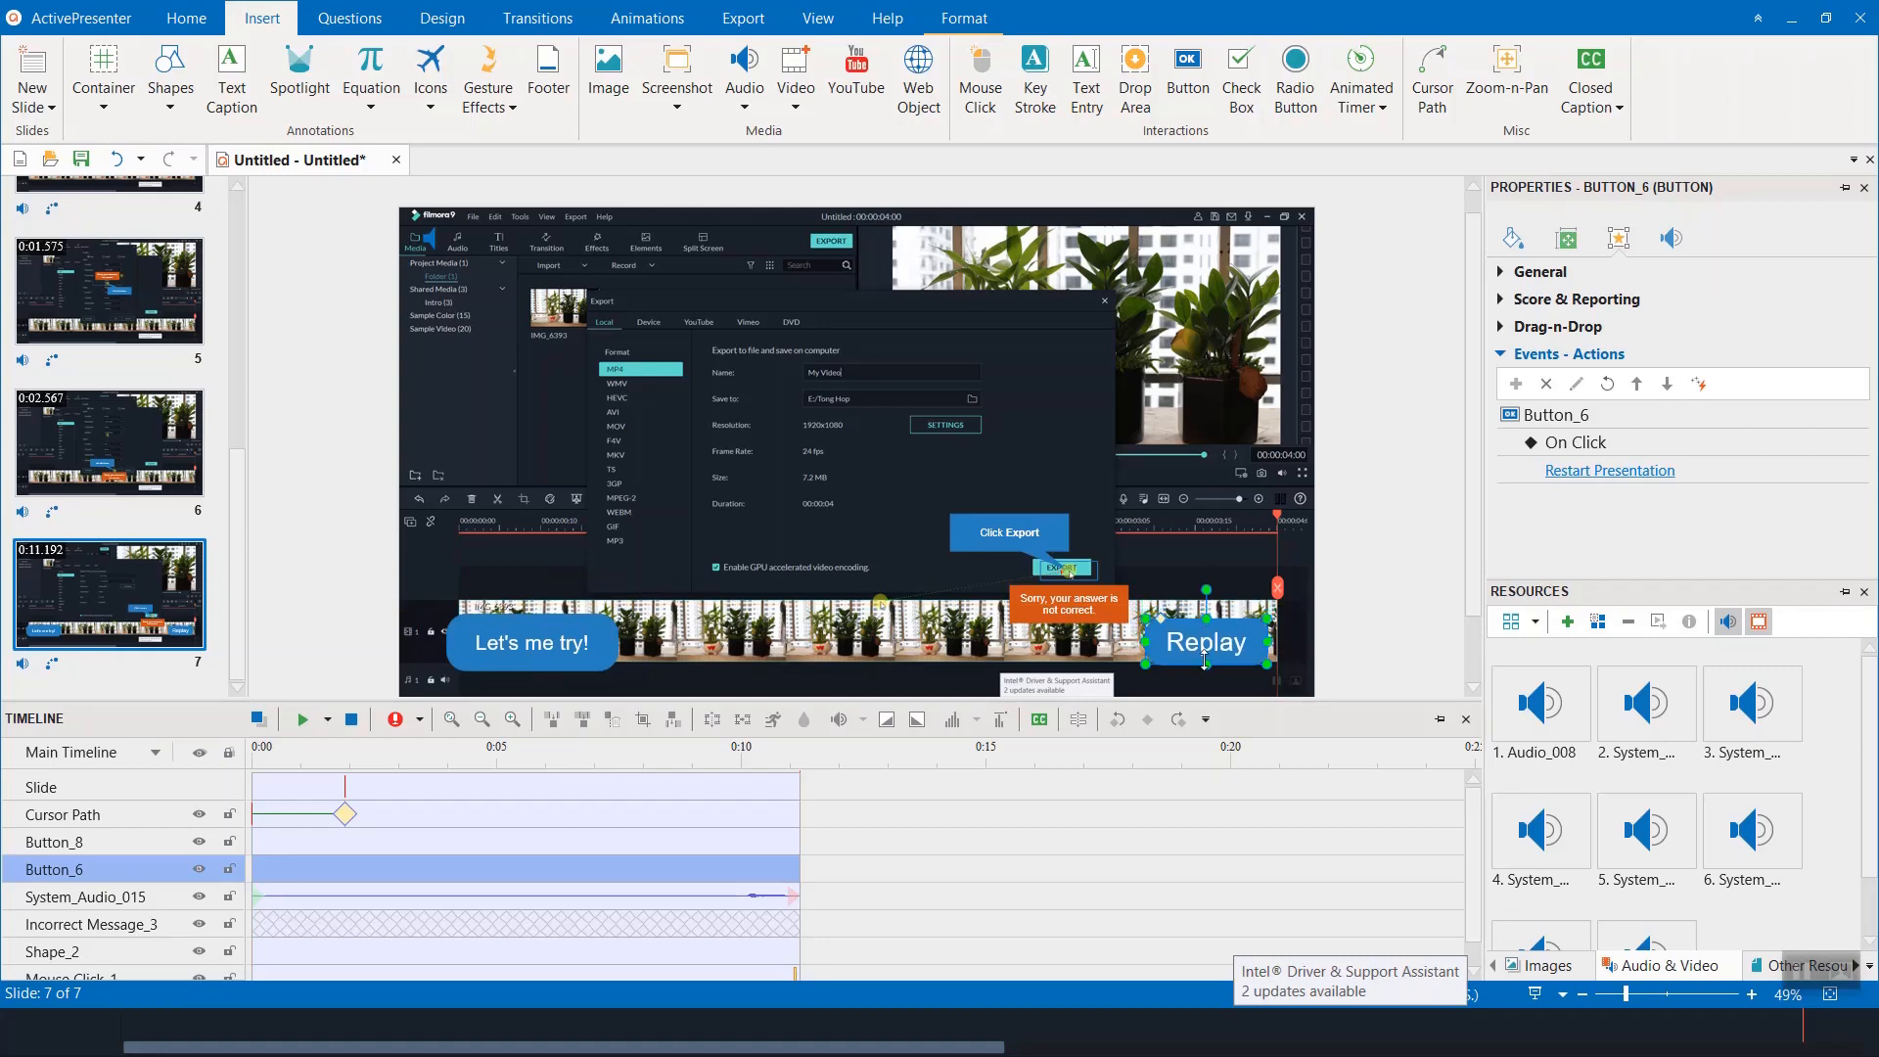
{"action": "left_click", "coordinate": [570, 658]}
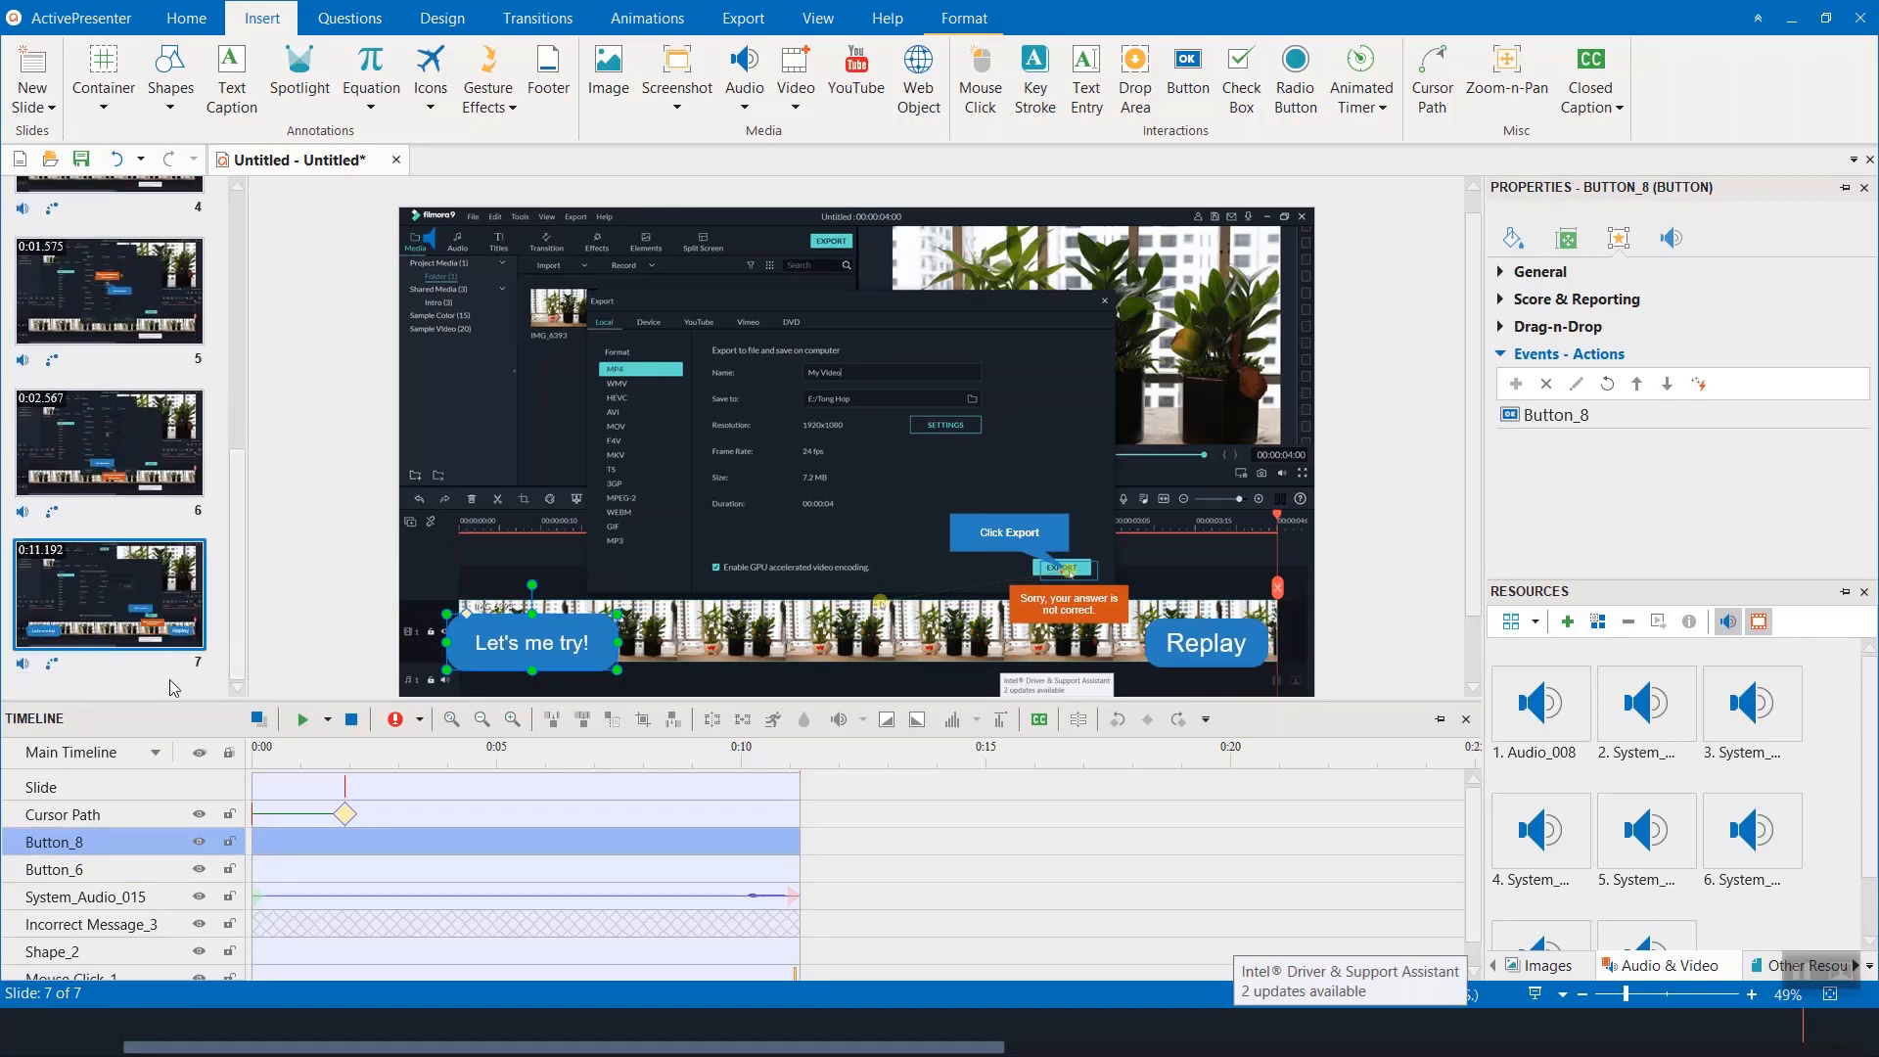
{"action": "left_click", "coordinate": [330, 559]}
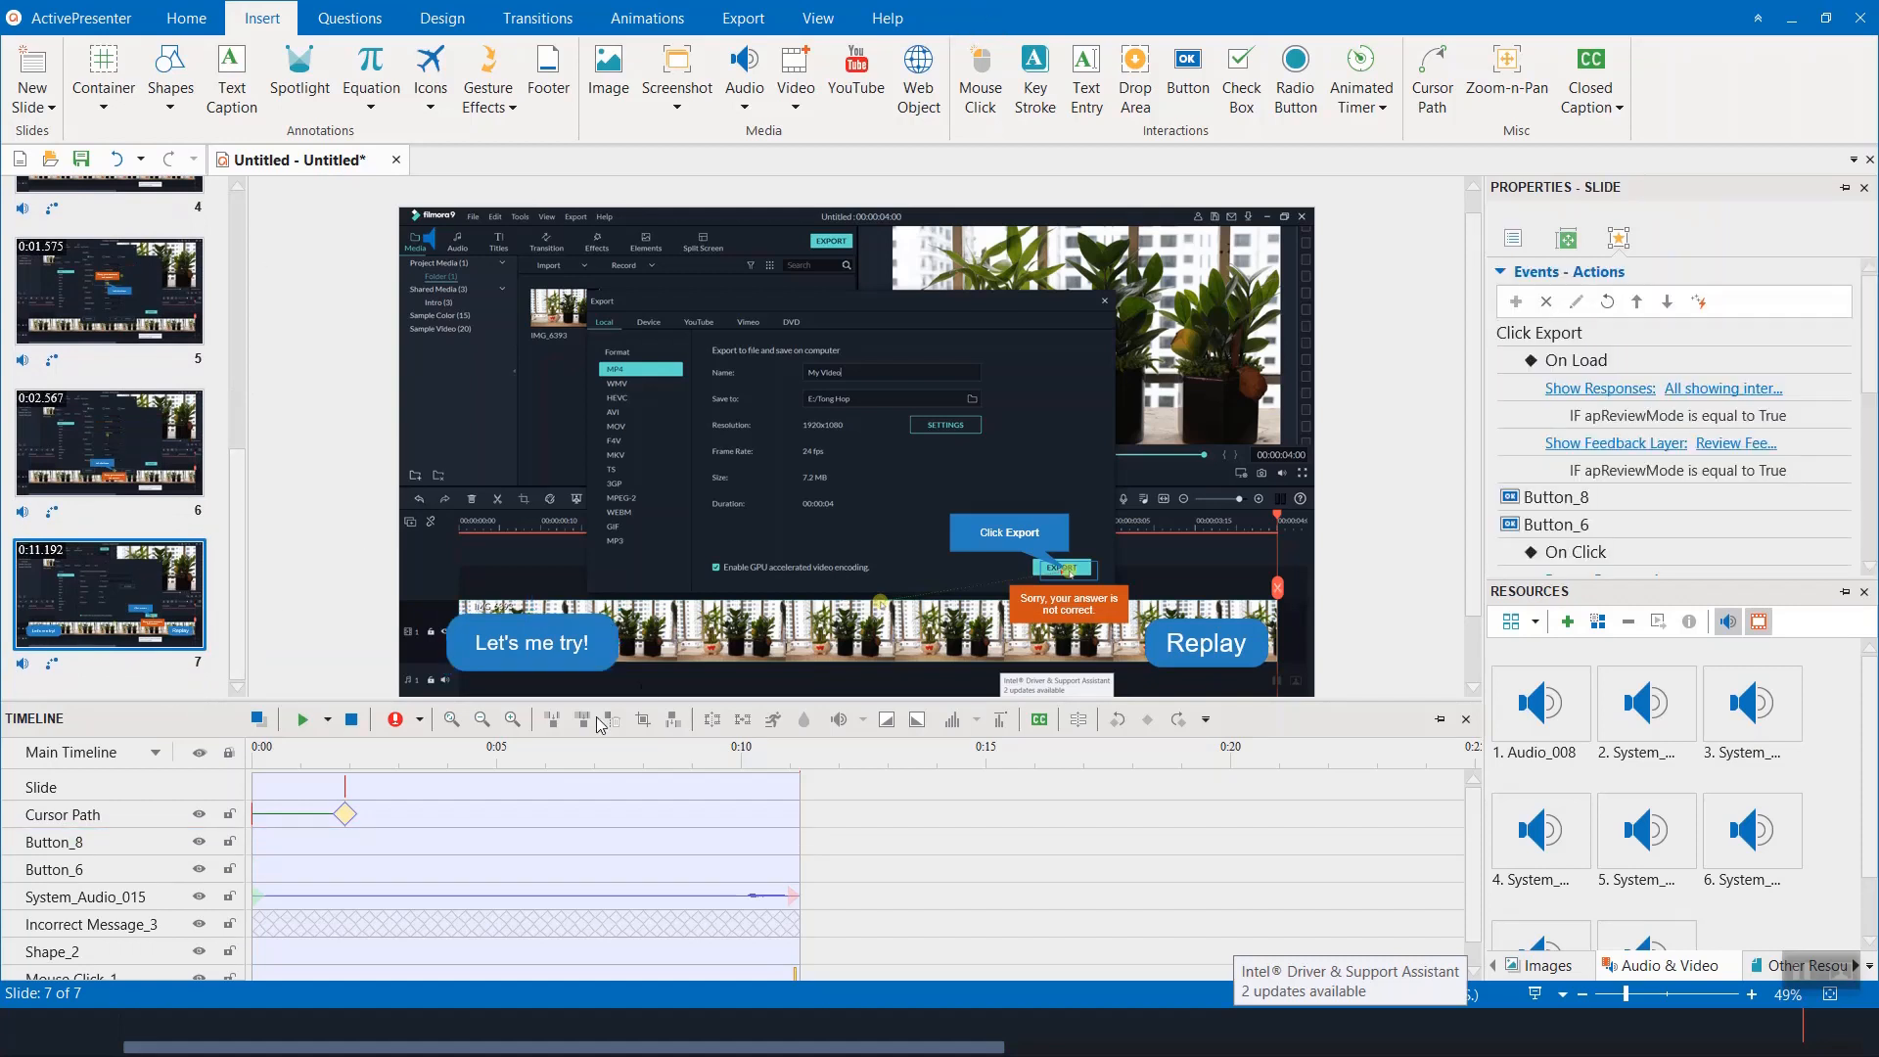
Step: Preview the project in HTML5 Demonstration mode through to slide 7, pausing and resuming playback, and close the preview
{"action": "left_click", "coordinate": [749, 17]}
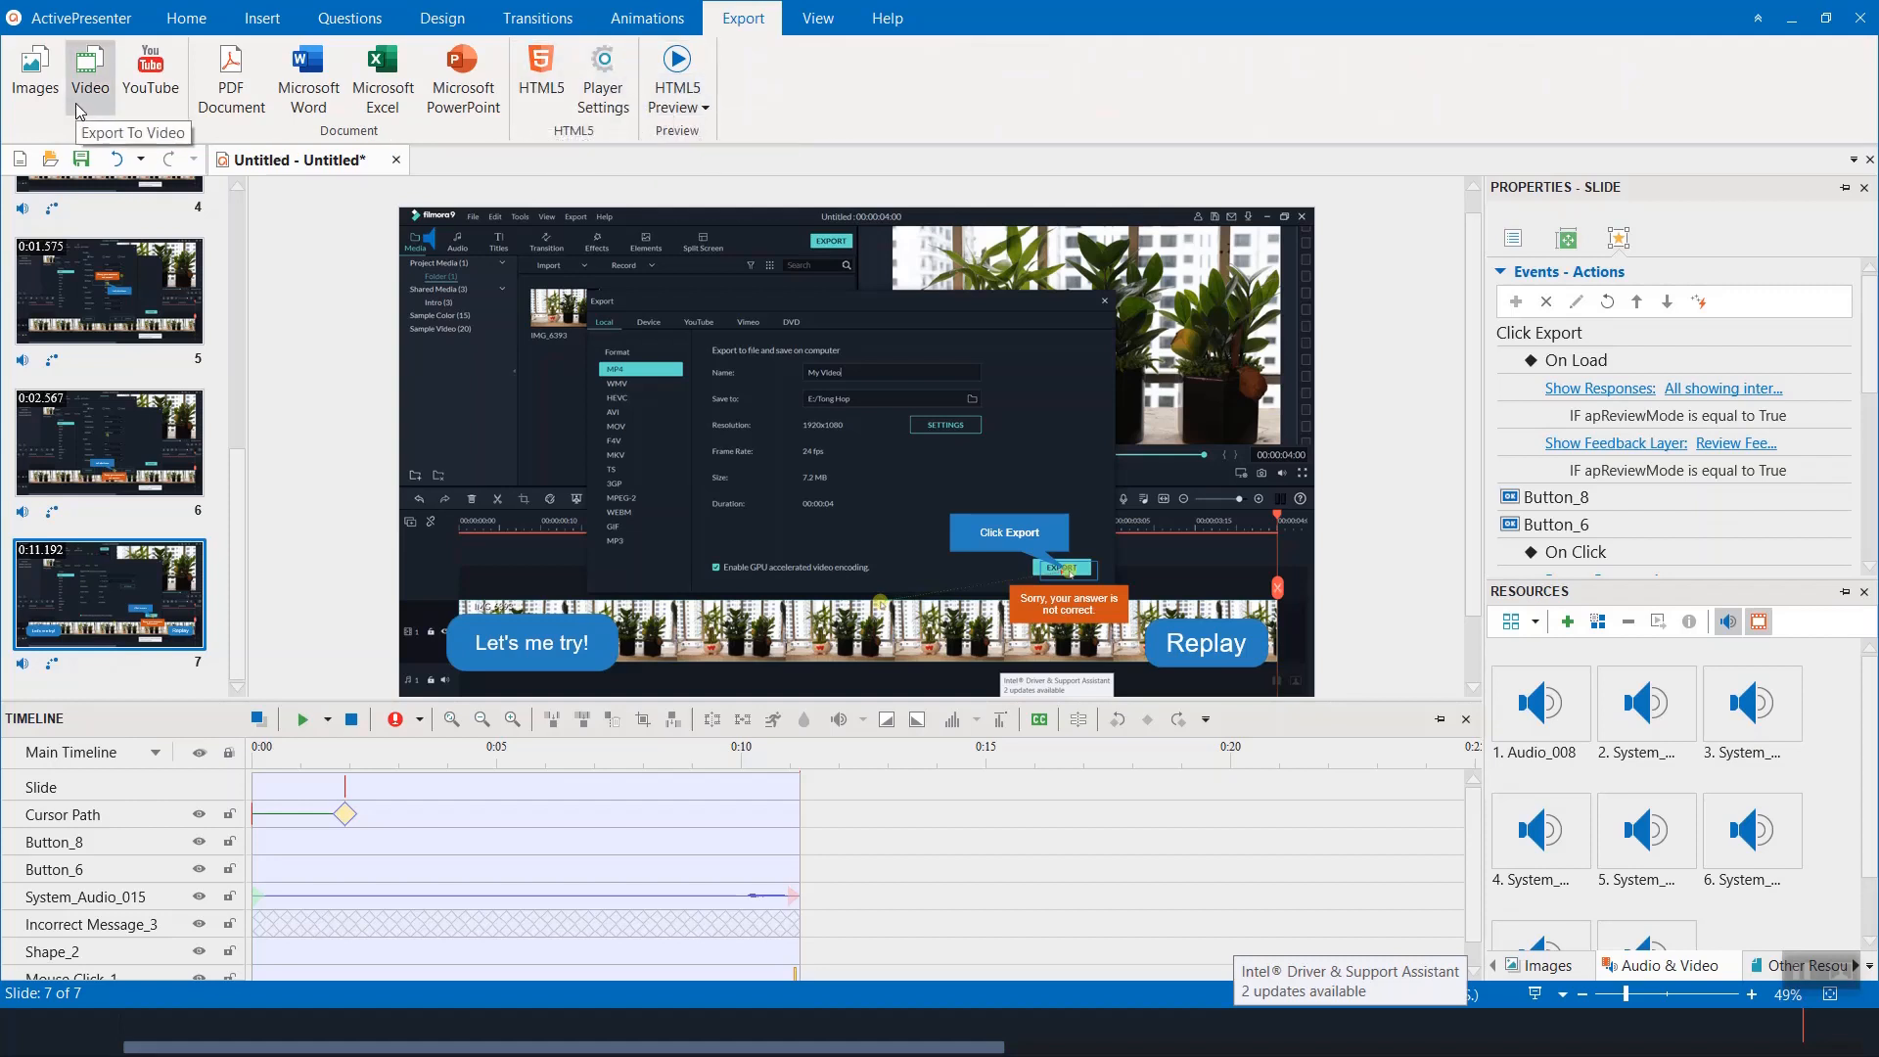
{"action": "left_click", "coordinate": [703, 108]}
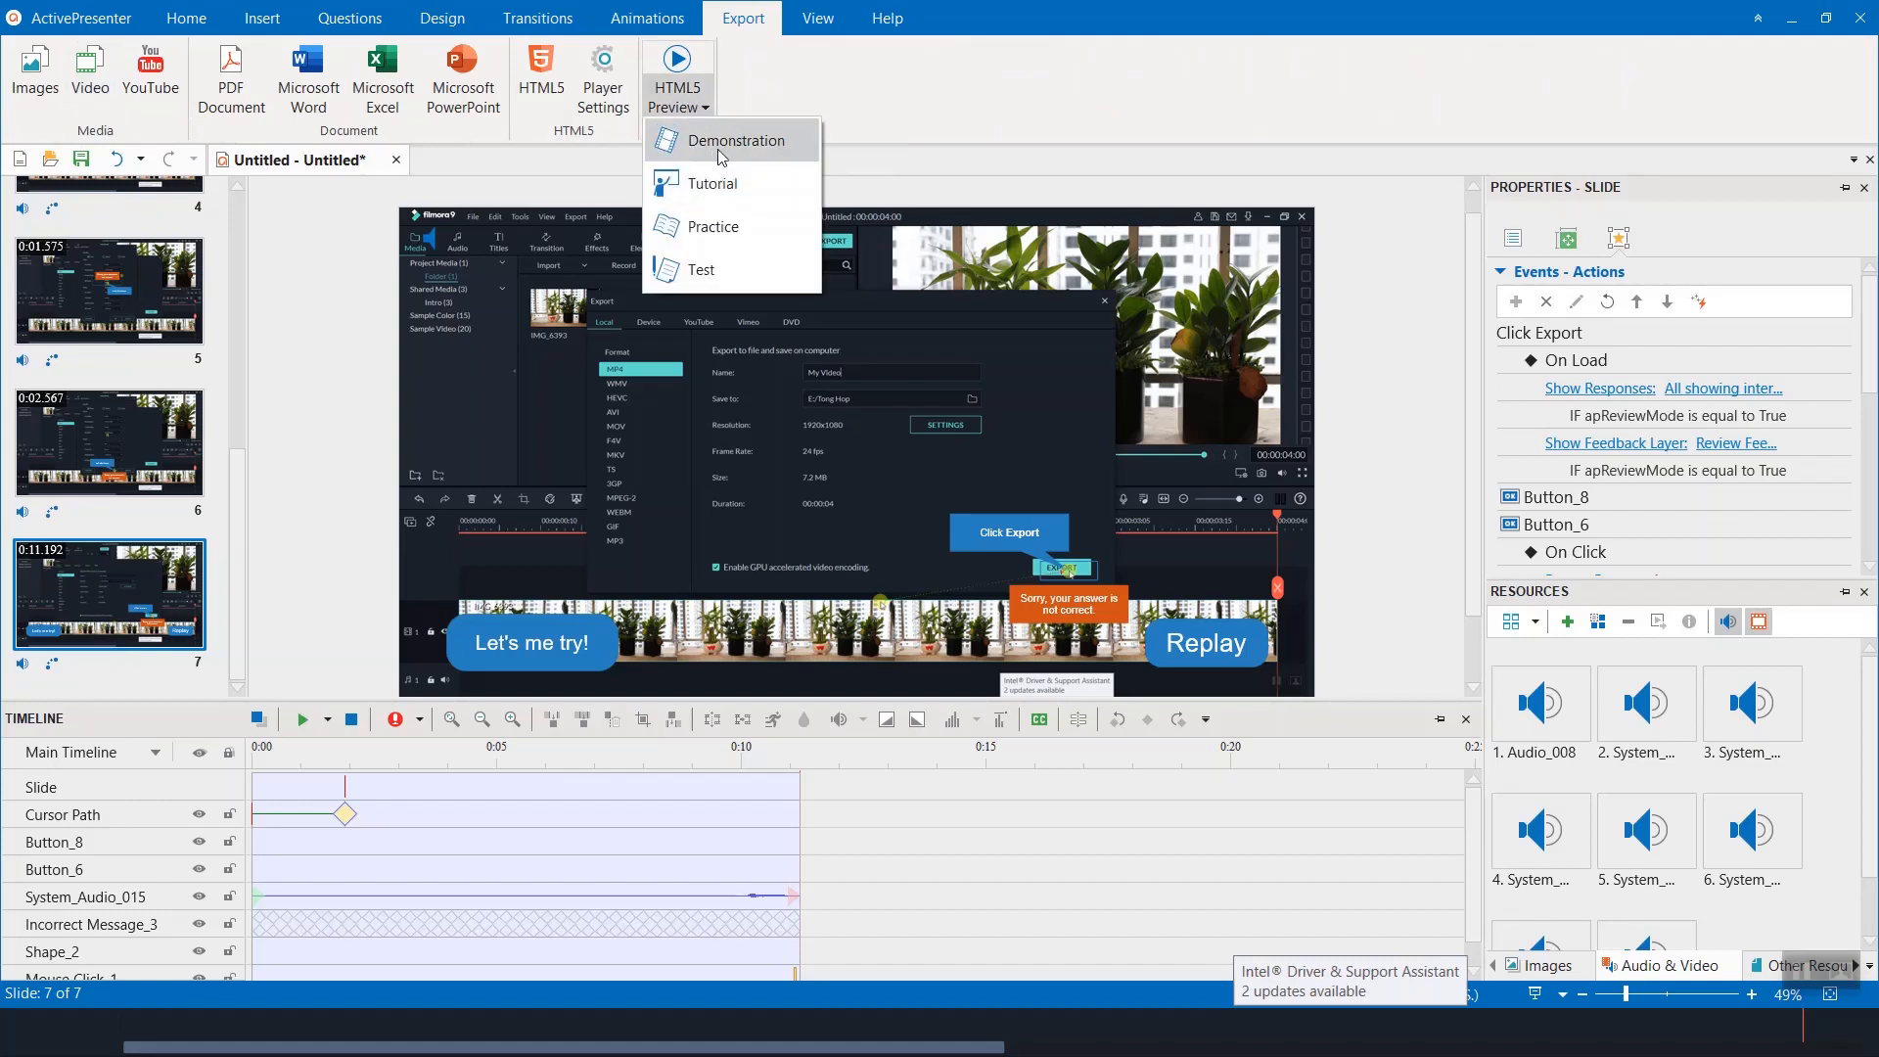
{"action": "left_click", "coordinate": [719, 147]}
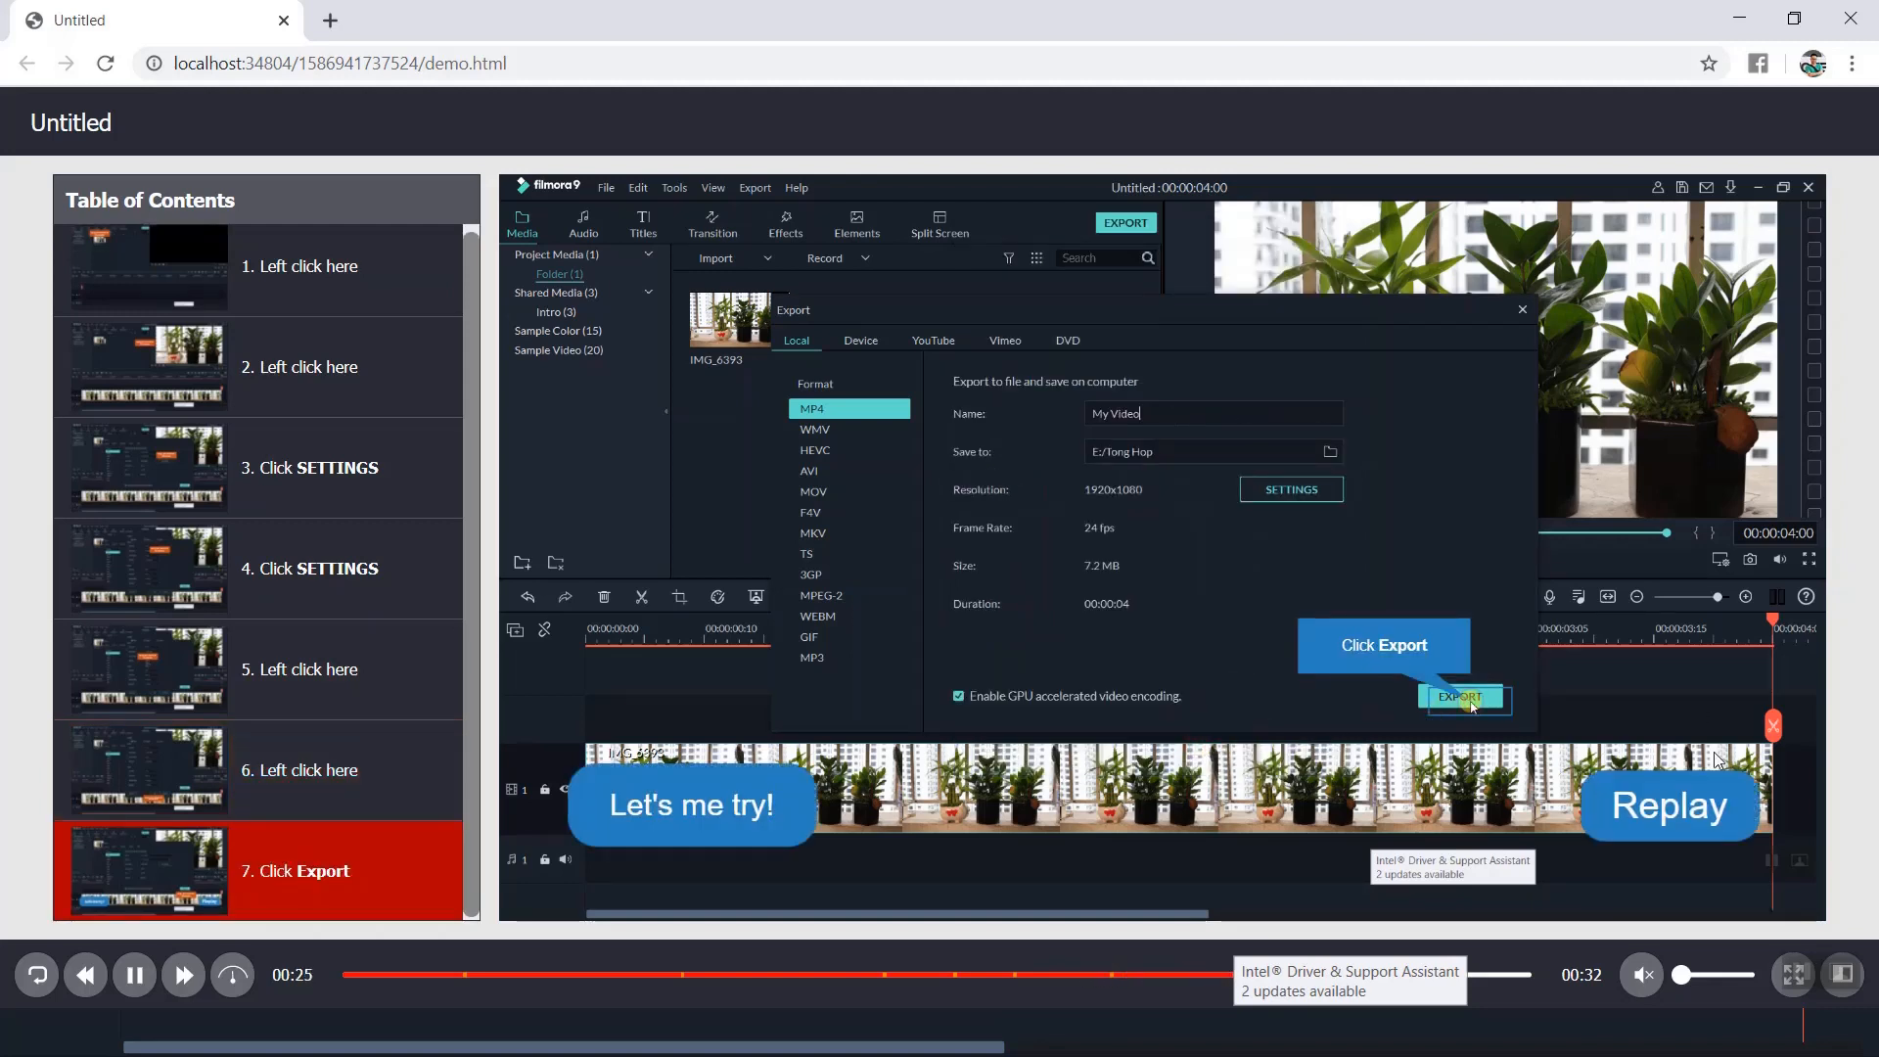
{"action": "left_click", "coordinate": [1116, 513]}
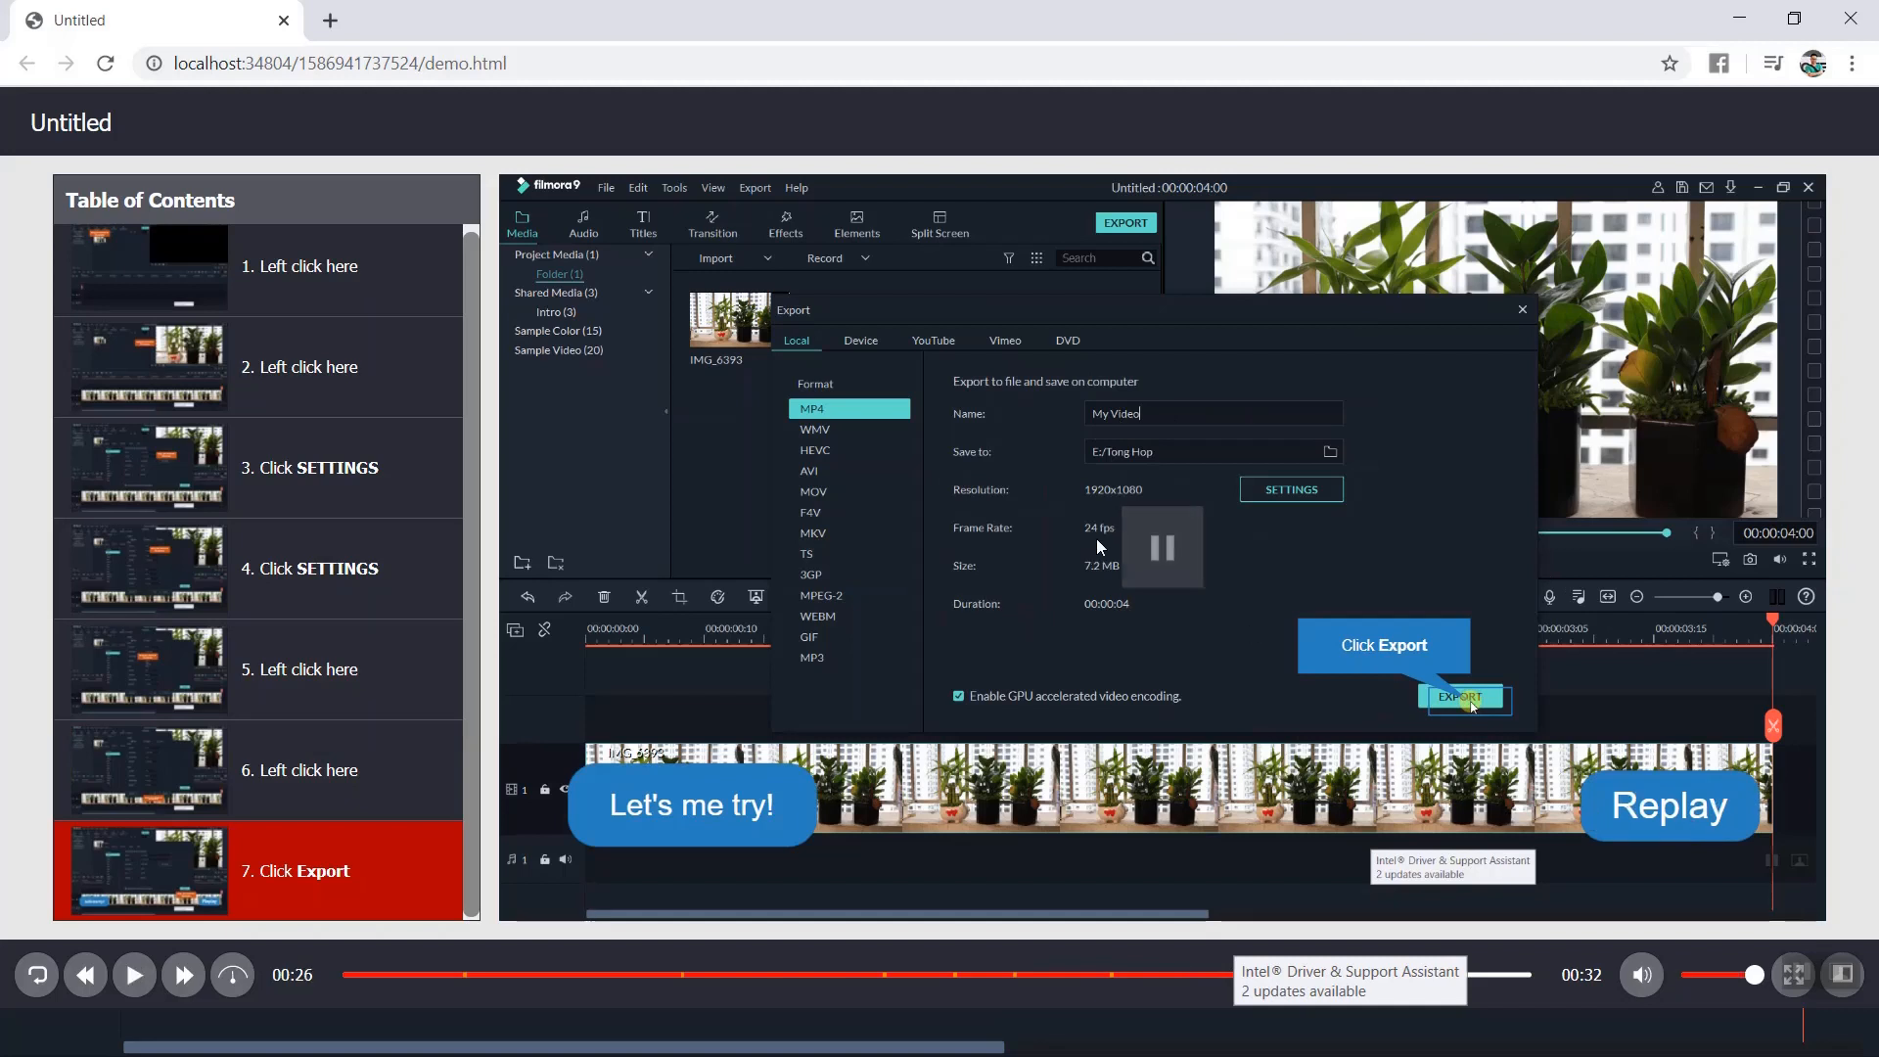
{"action": "left_click", "coordinate": [1132, 532]}
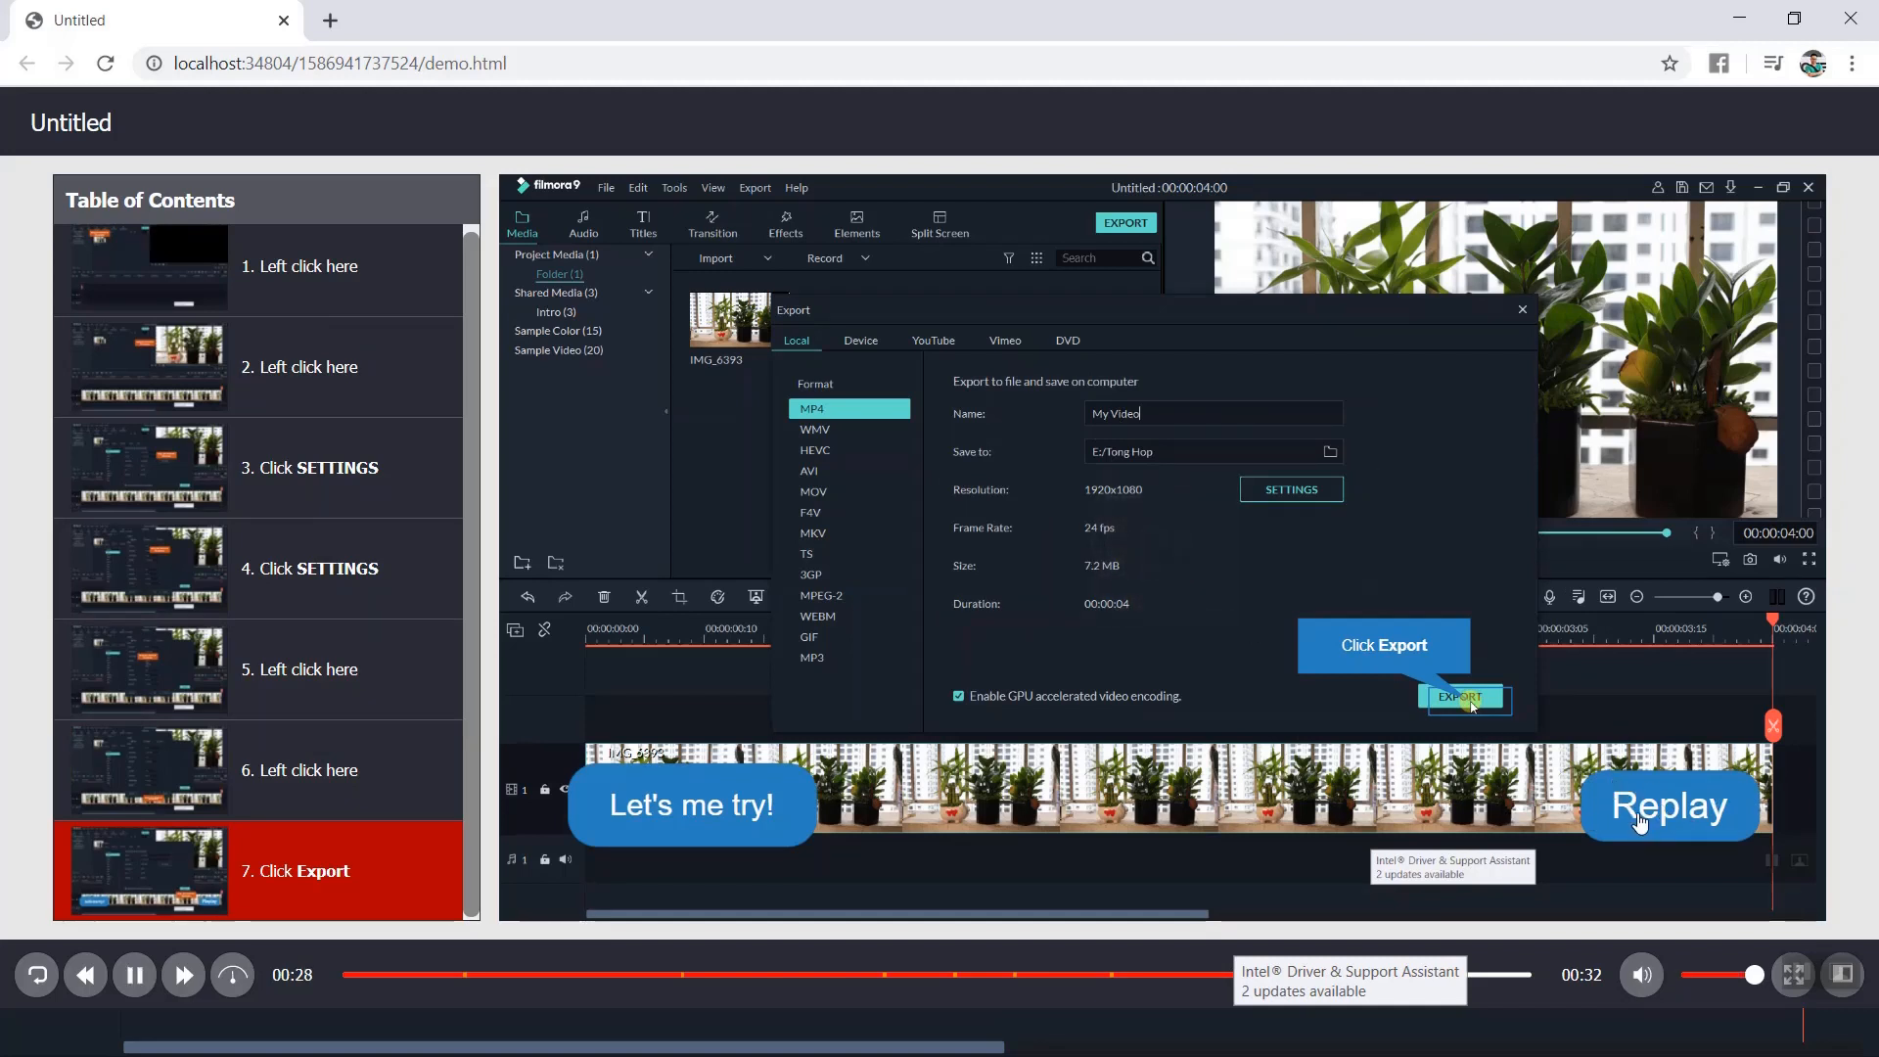
{"action": "left_click", "coordinate": [1849, 18]}
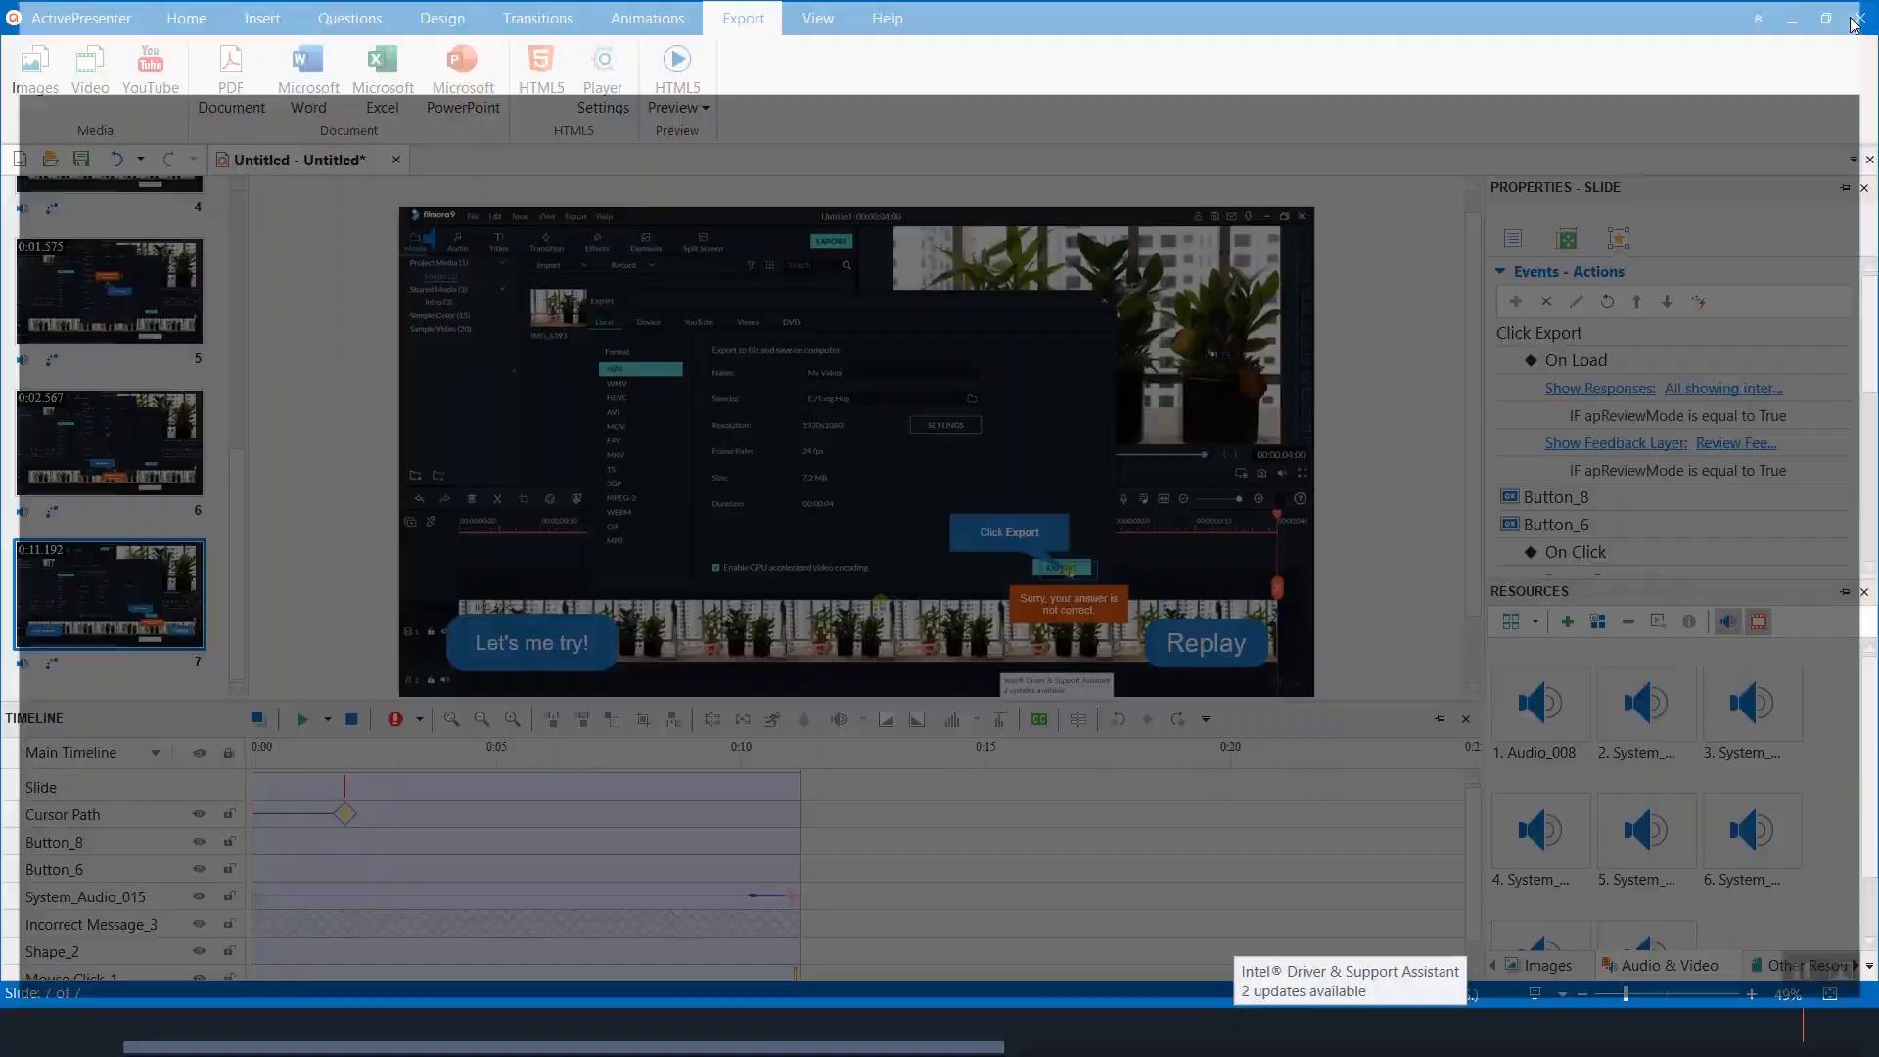
Step: Preview the project in HTML5 Tutorial mode and follow the prompts up to choosing a frame rate on slide 5
{"action": "left_click", "coordinate": [704, 107]}
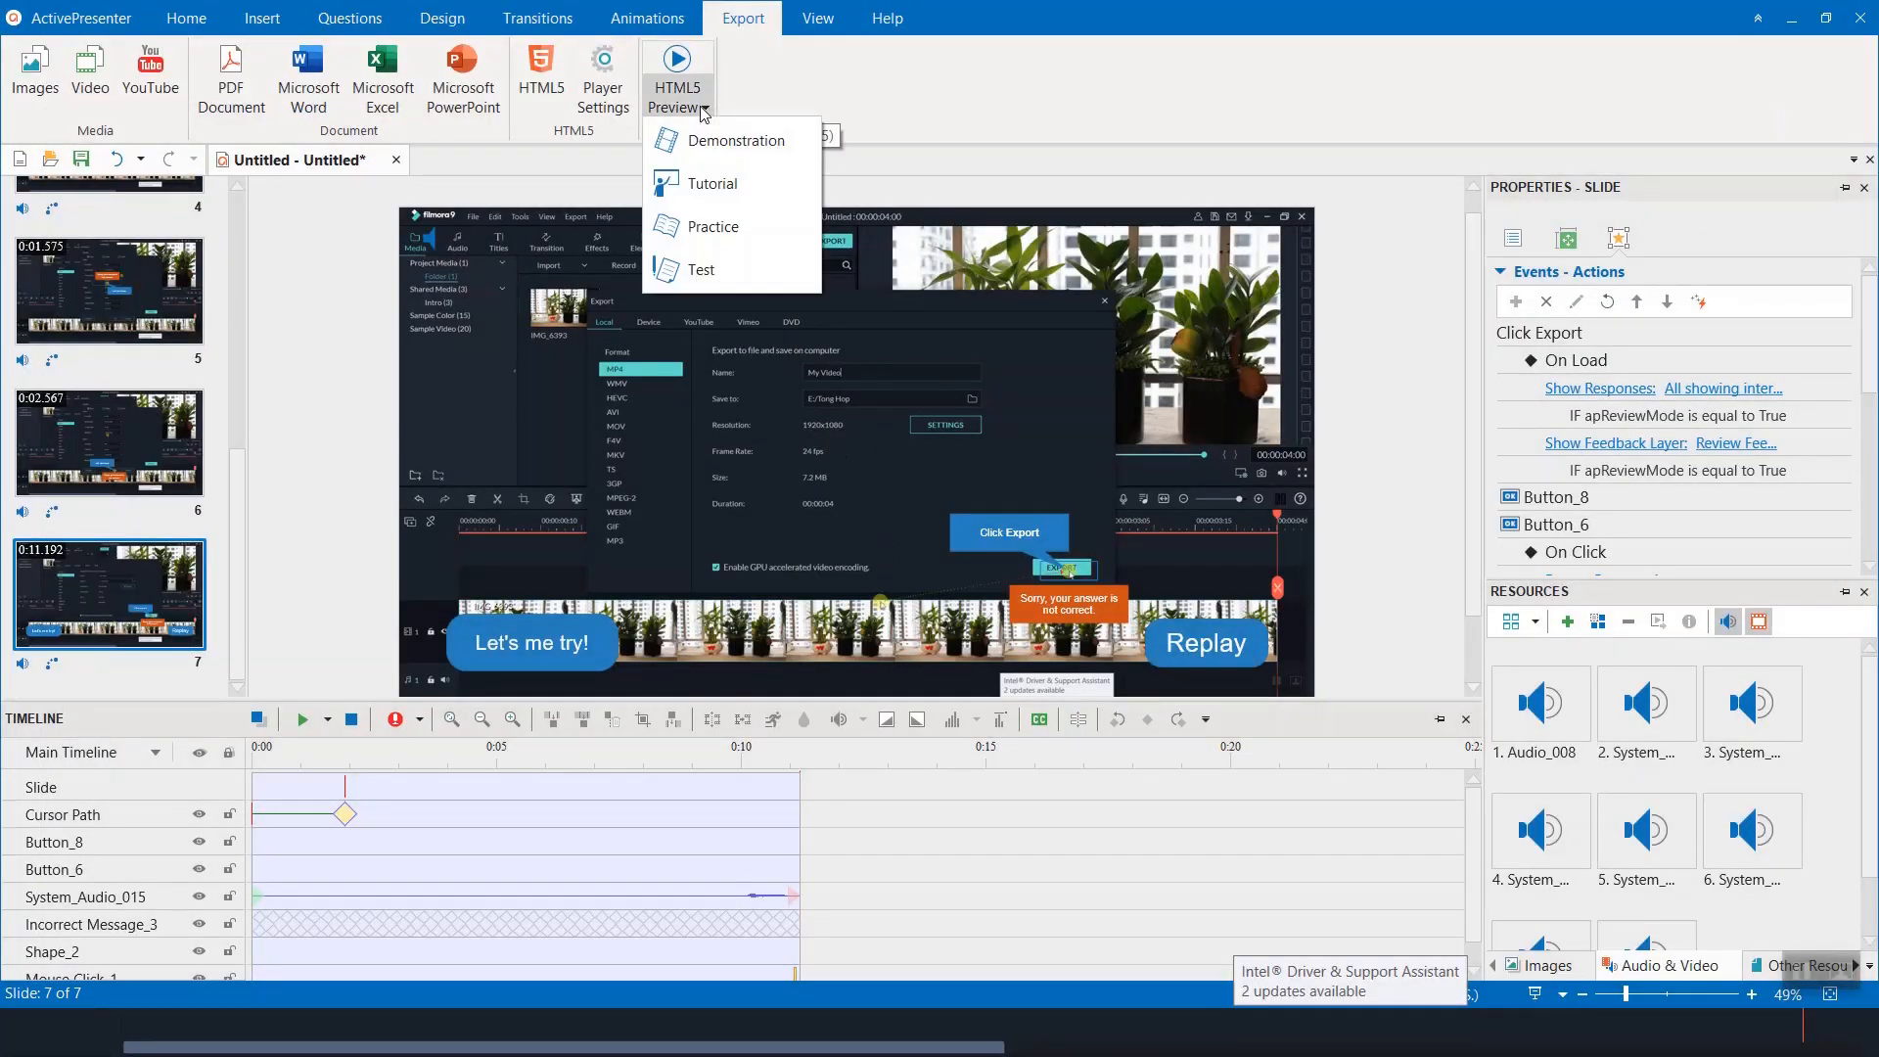
{"action": "left_click", "coordinate": [711, 185]}
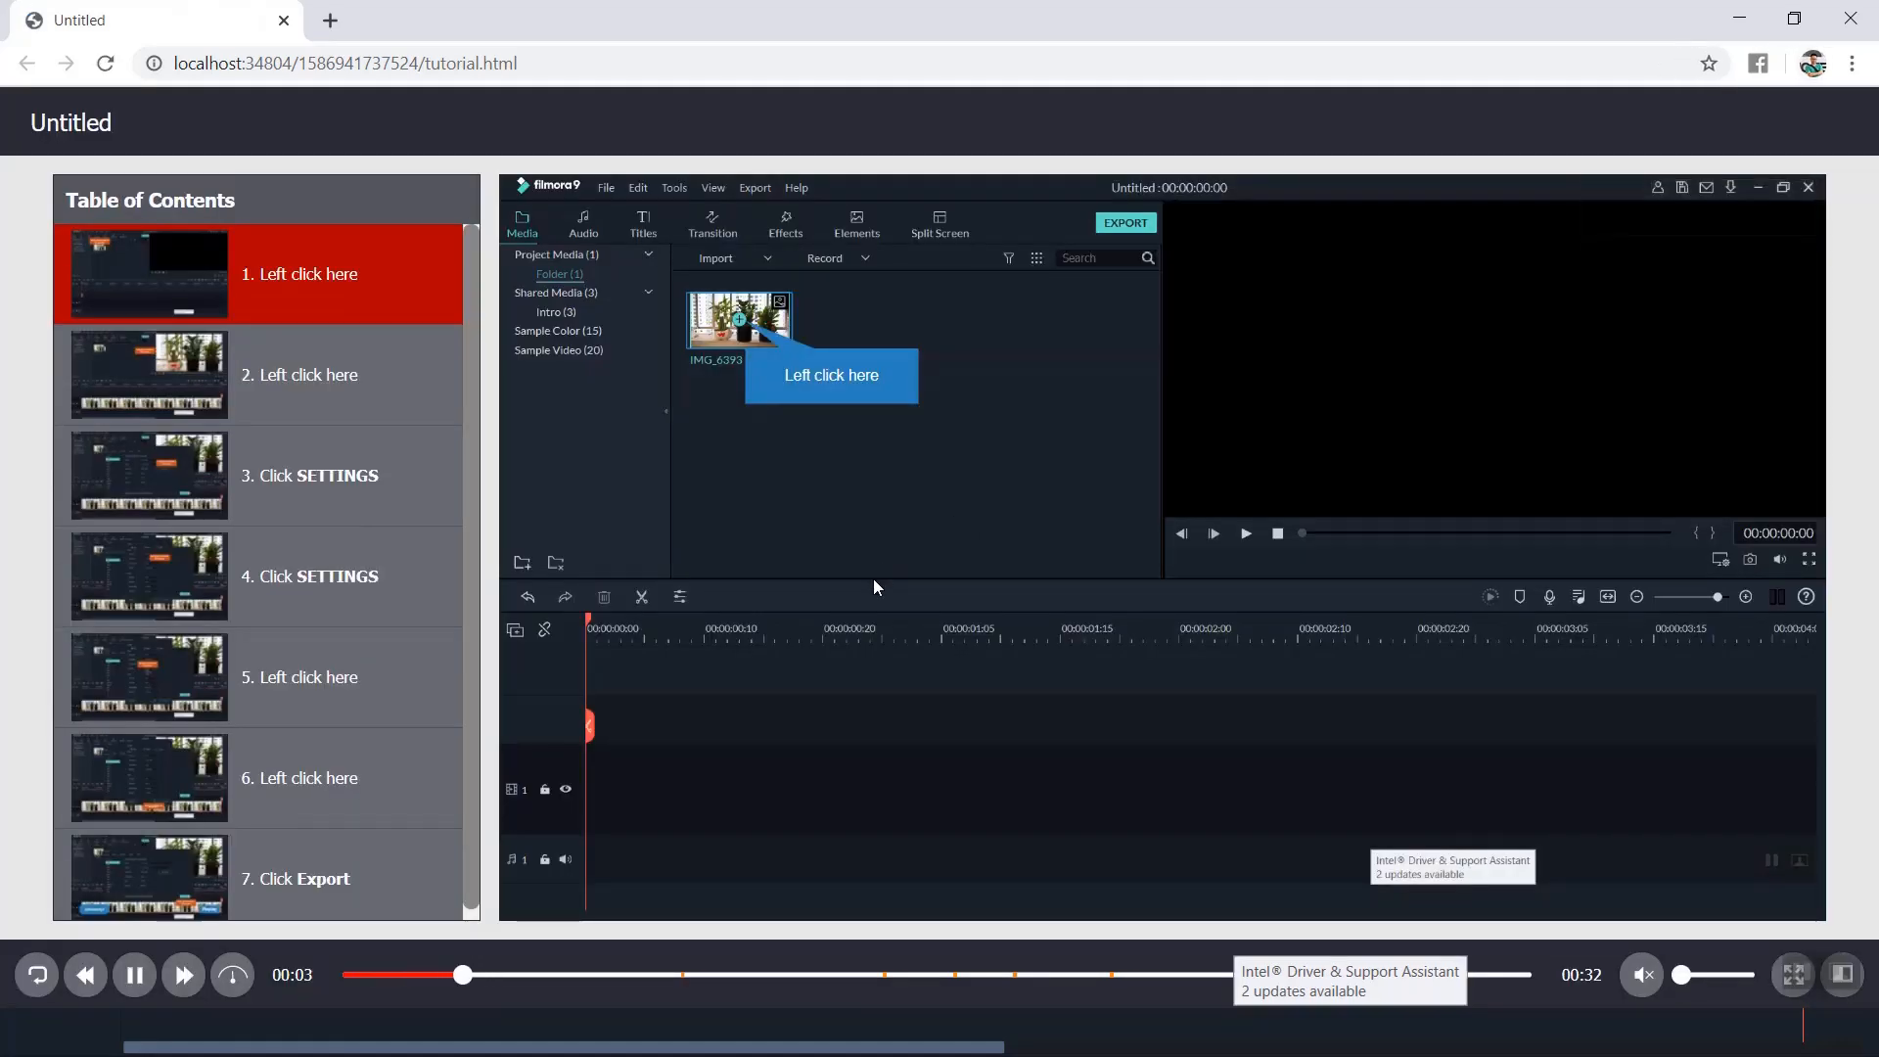
{"action": "left_click", "coordinate": [742, 323]}
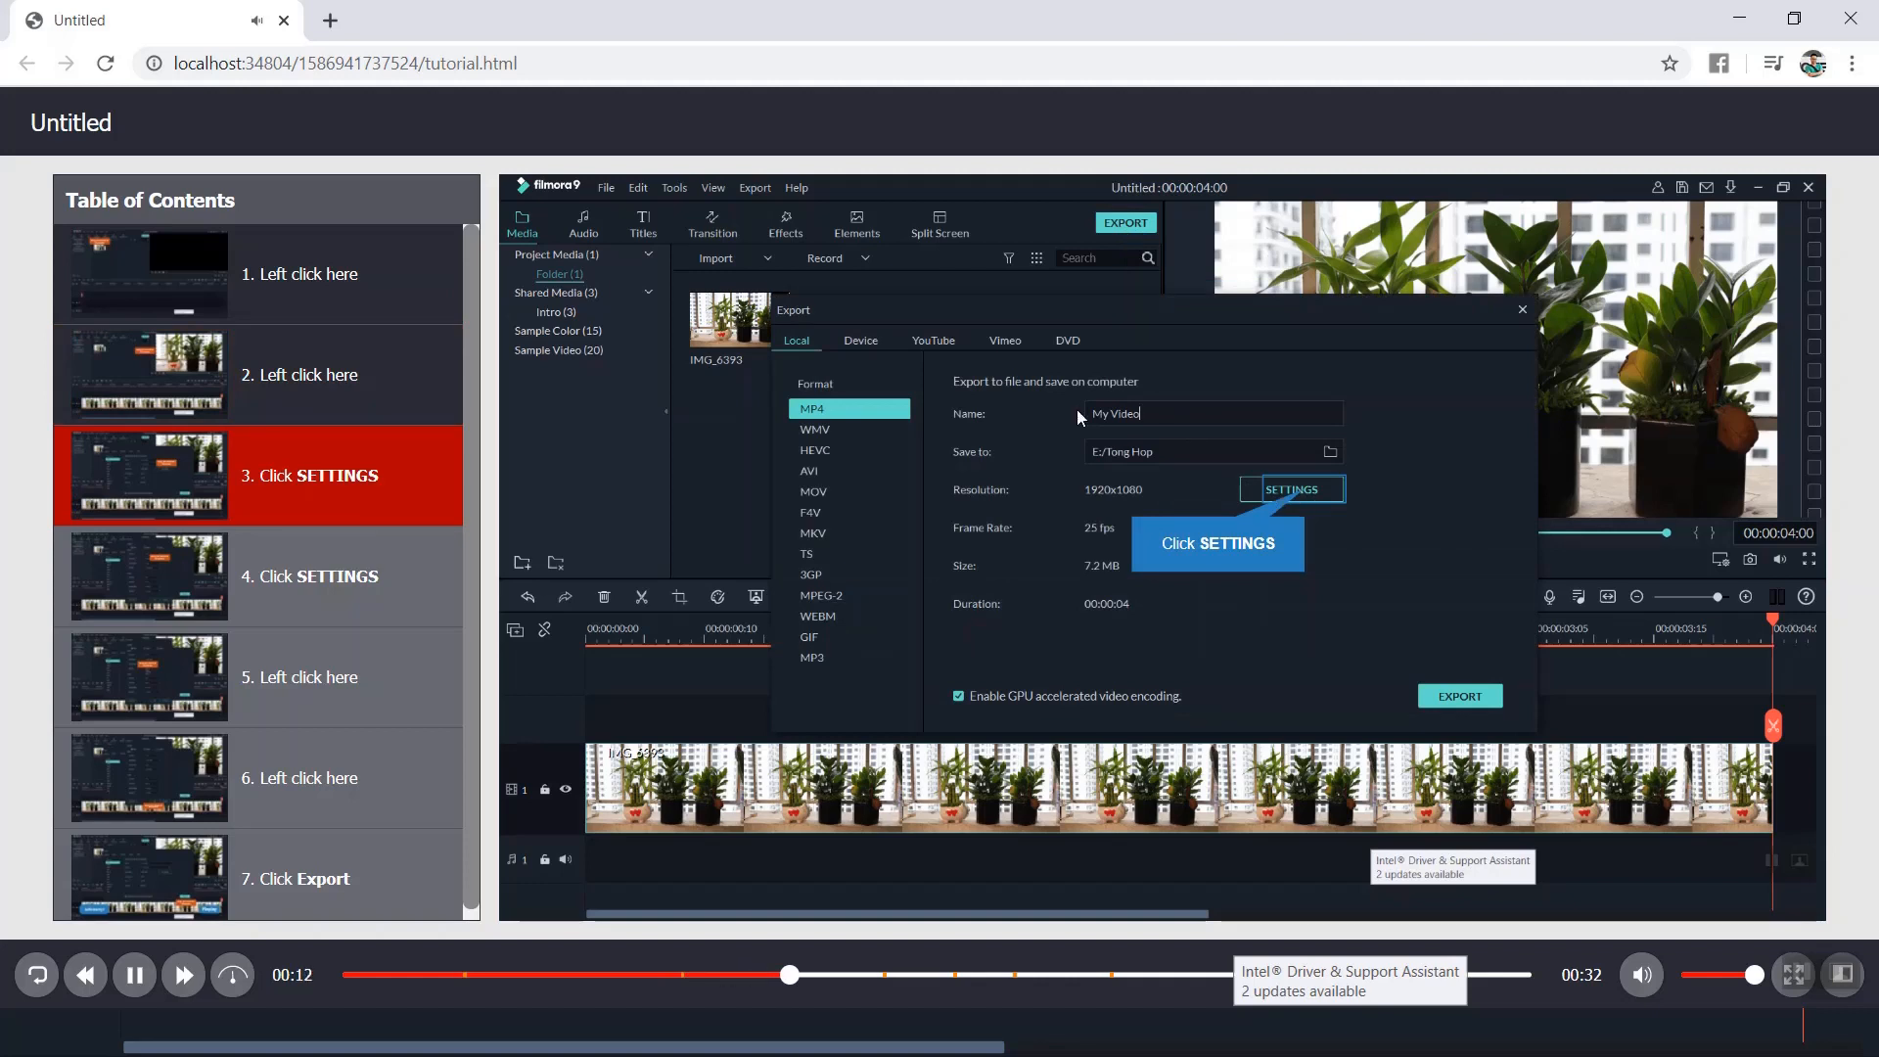
{"action": "left_click", "coordinate": [781, 303]}
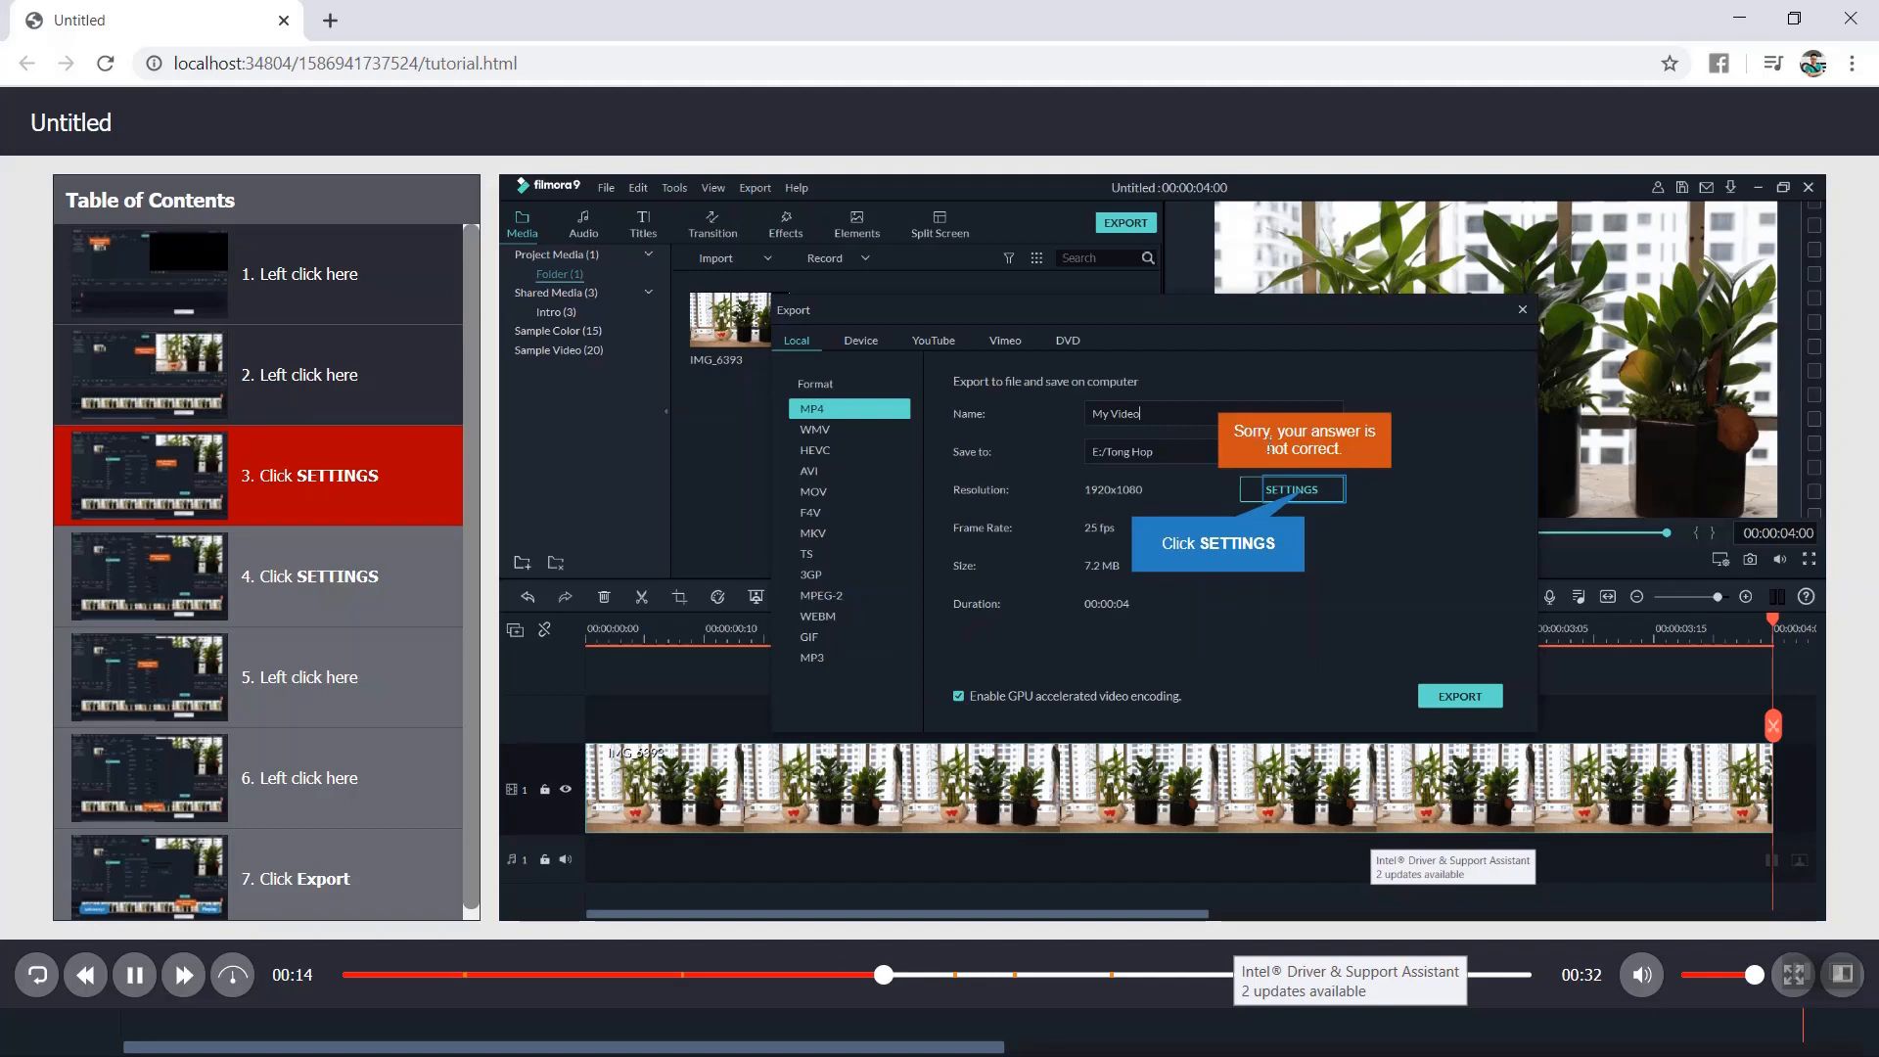
{"action": "left_click", "coordinate": [1312, 497]}
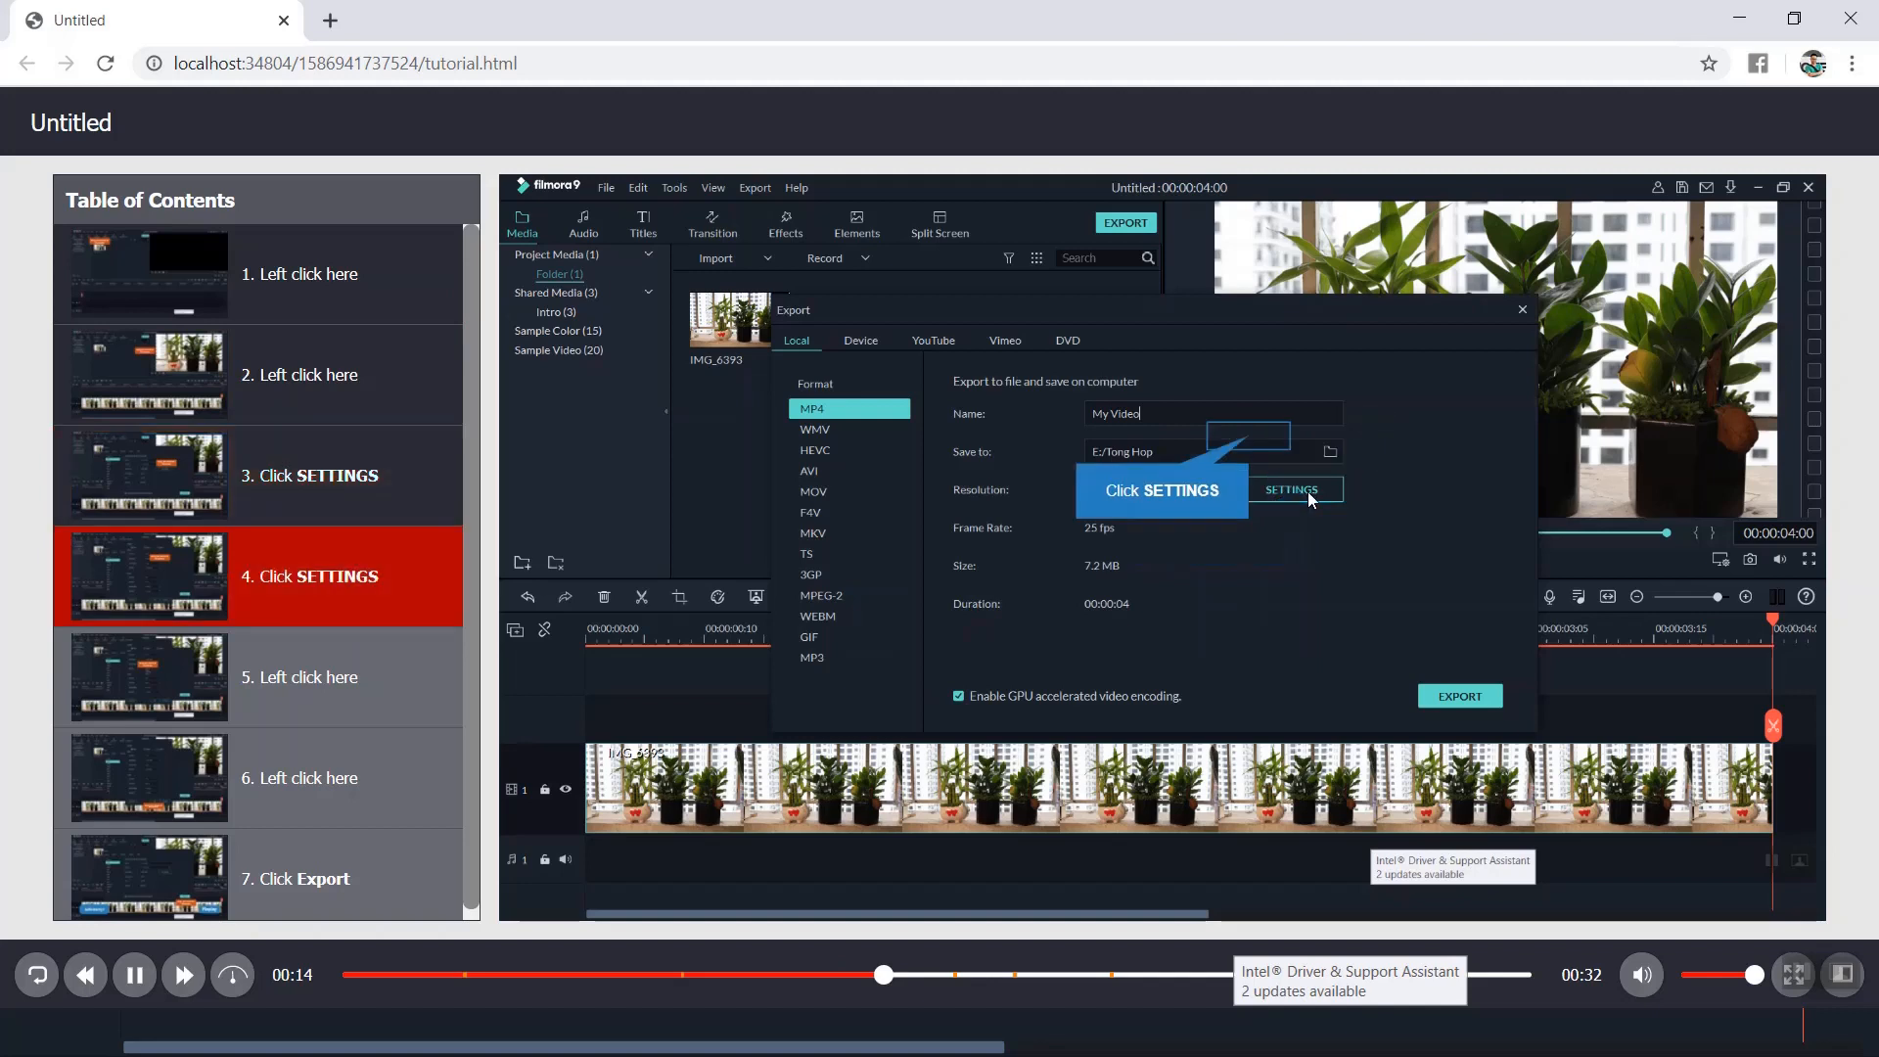
{"action": "left_click", "coordinate": [1245, 438]}
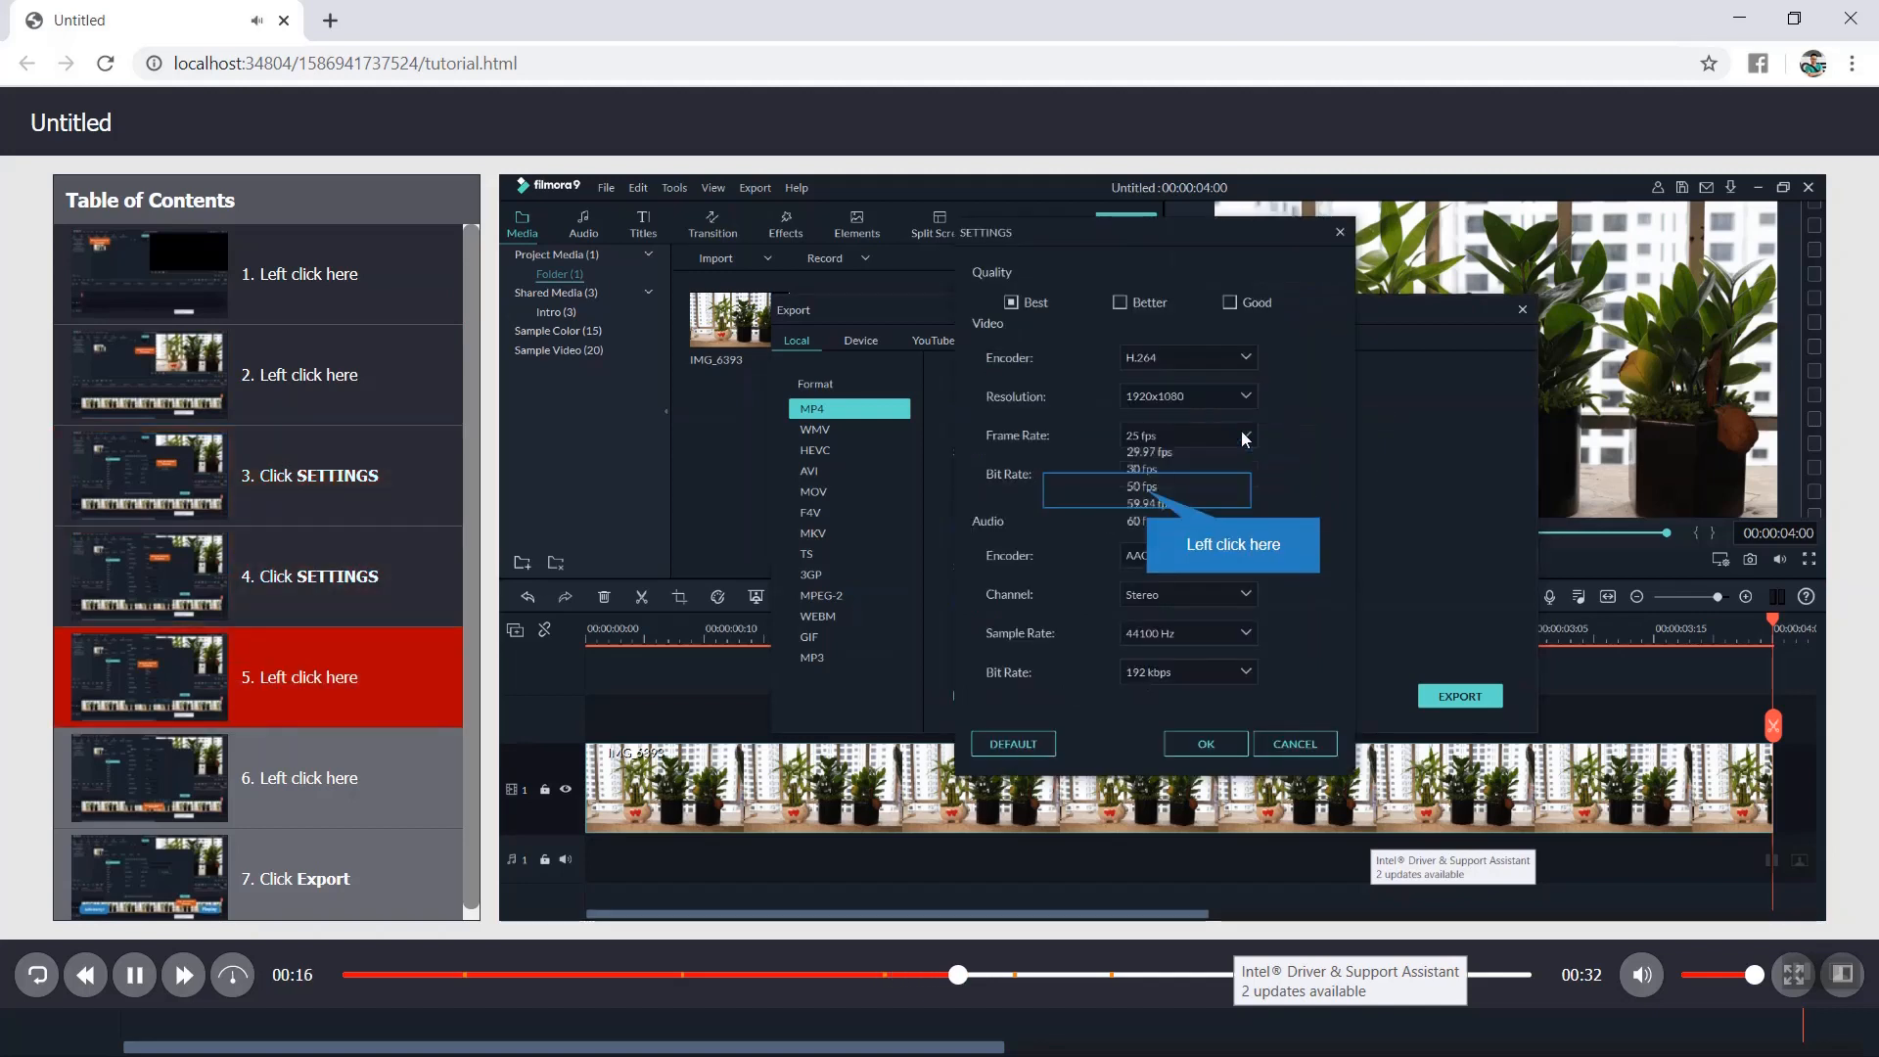
{"action": "left_click", "coordinate": [1149, 489]}
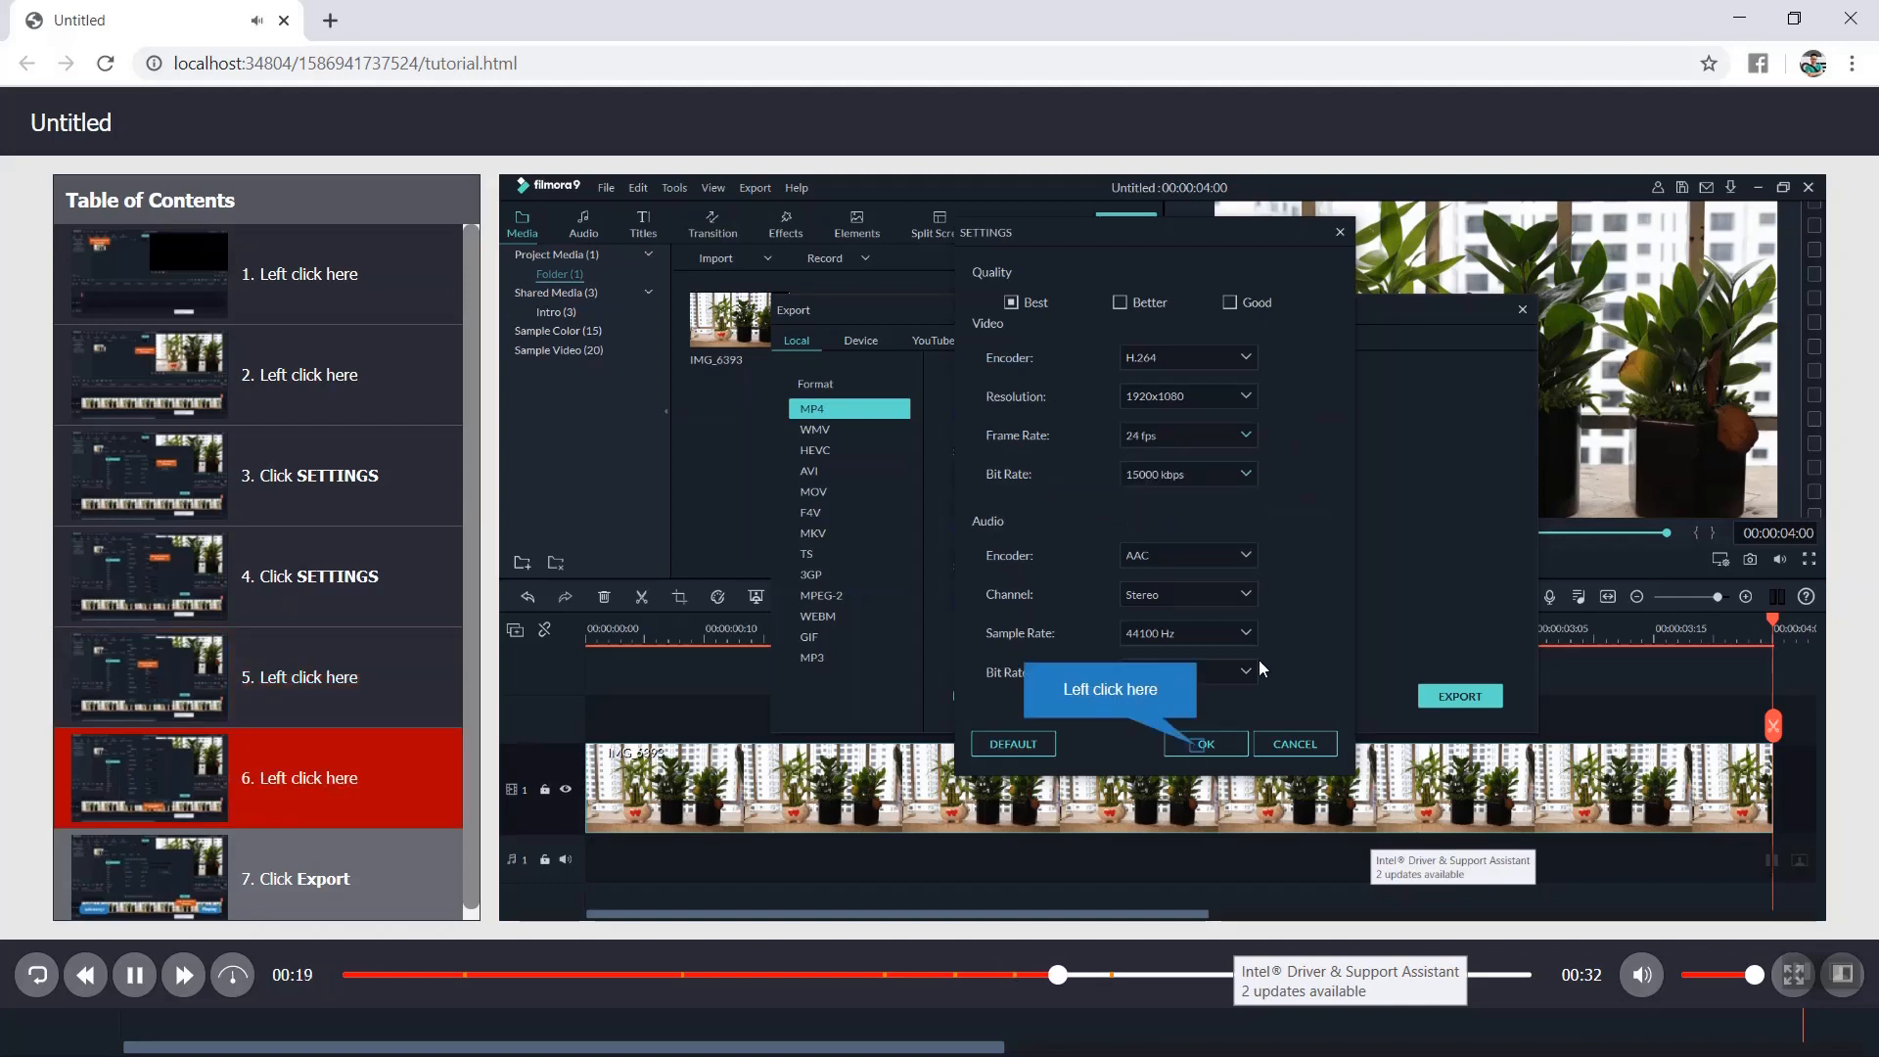
Step: Confirm the simulated export settings on slide 6, test the Replay button on slide 7 and close the tutorial preview
{"action": "left_click", "coordinate": [1205, 755]}
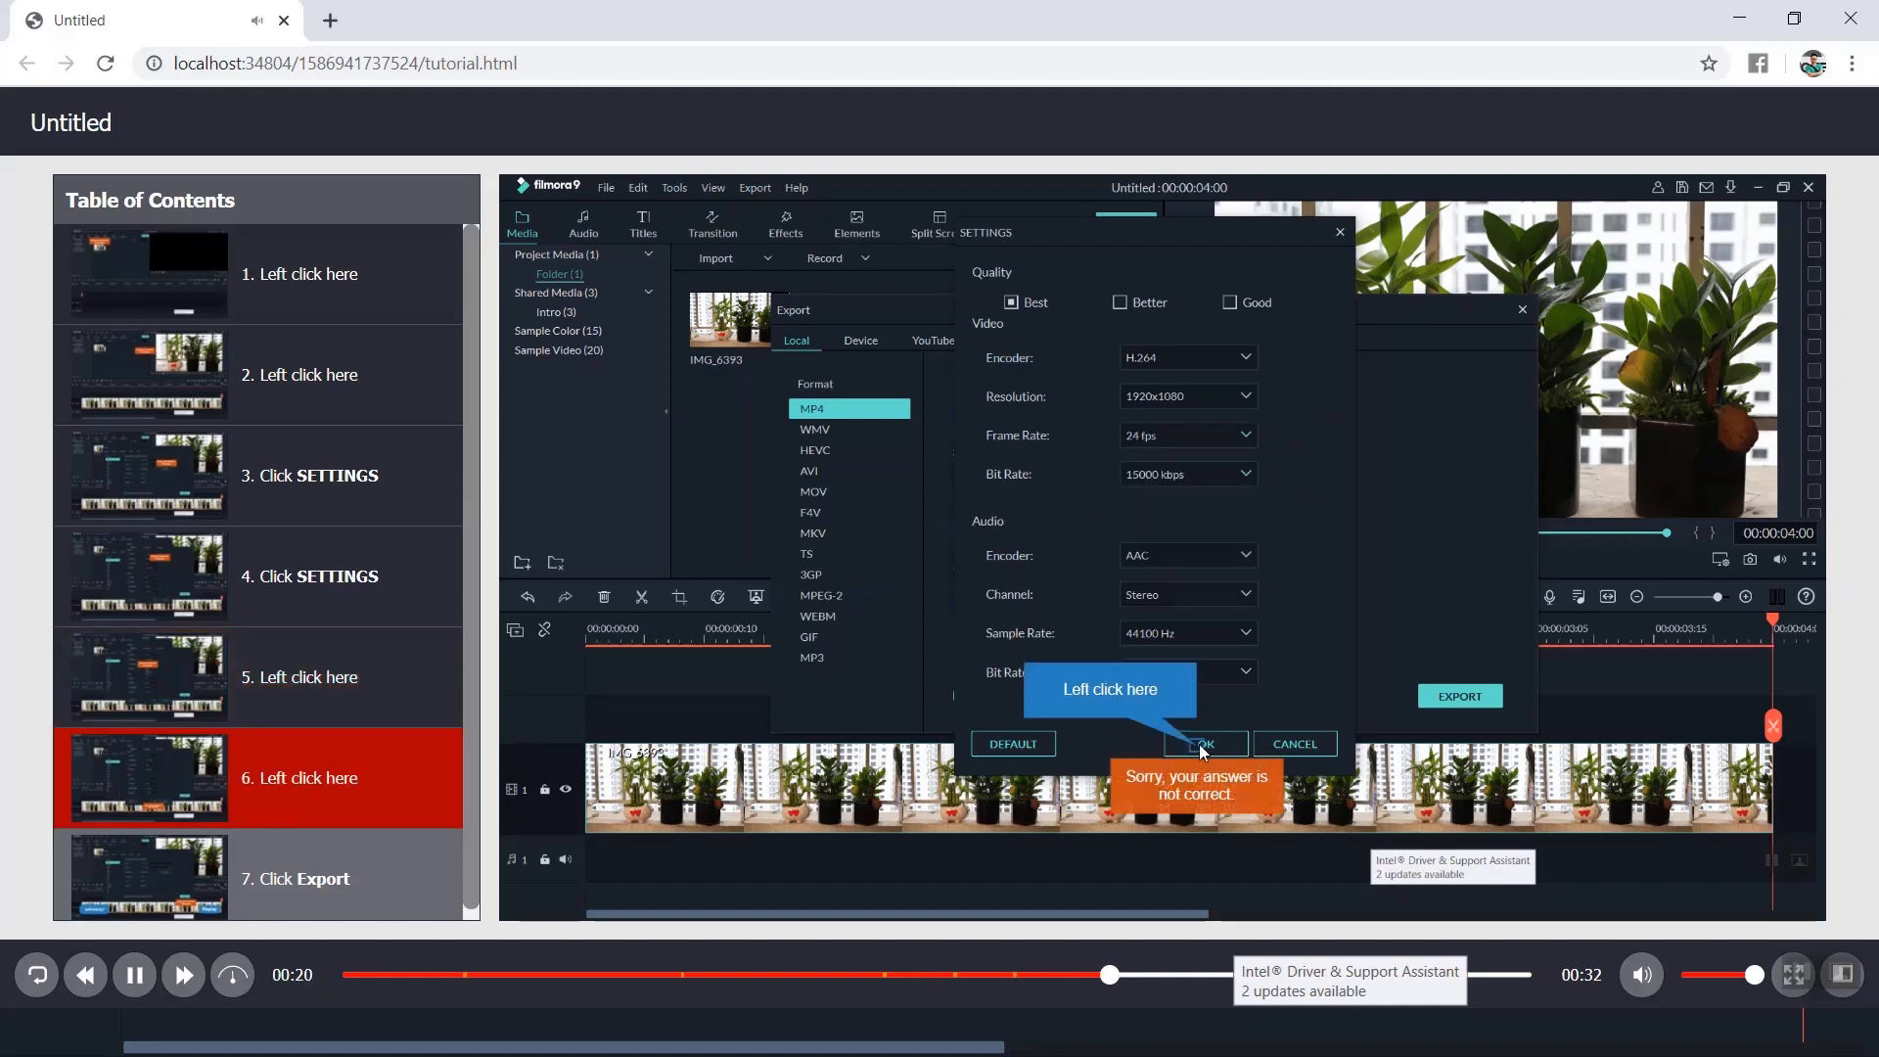
{"action": "left_click", "coordinate": [1202, 750]}
{"action": "left_click", "coordinate": [1203, 749]}
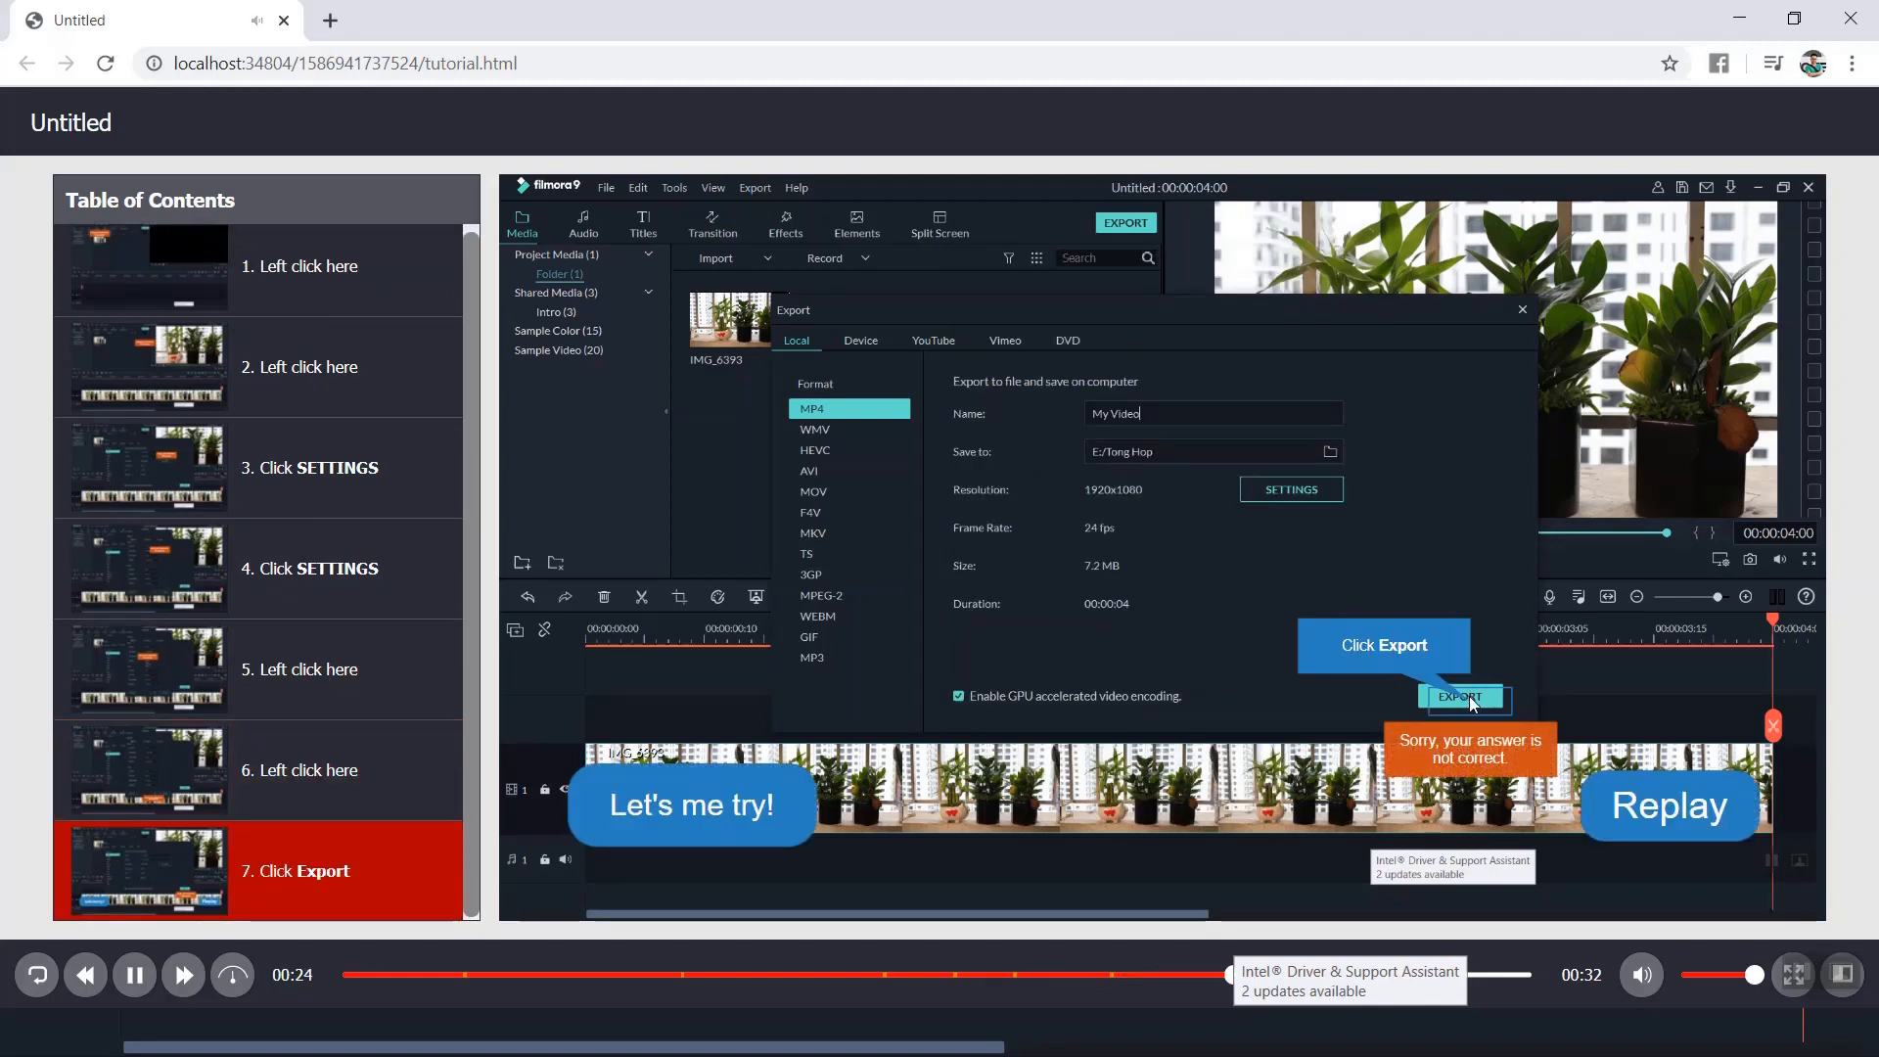
{"action": "left_click", "coordinate": [1654, 820]}
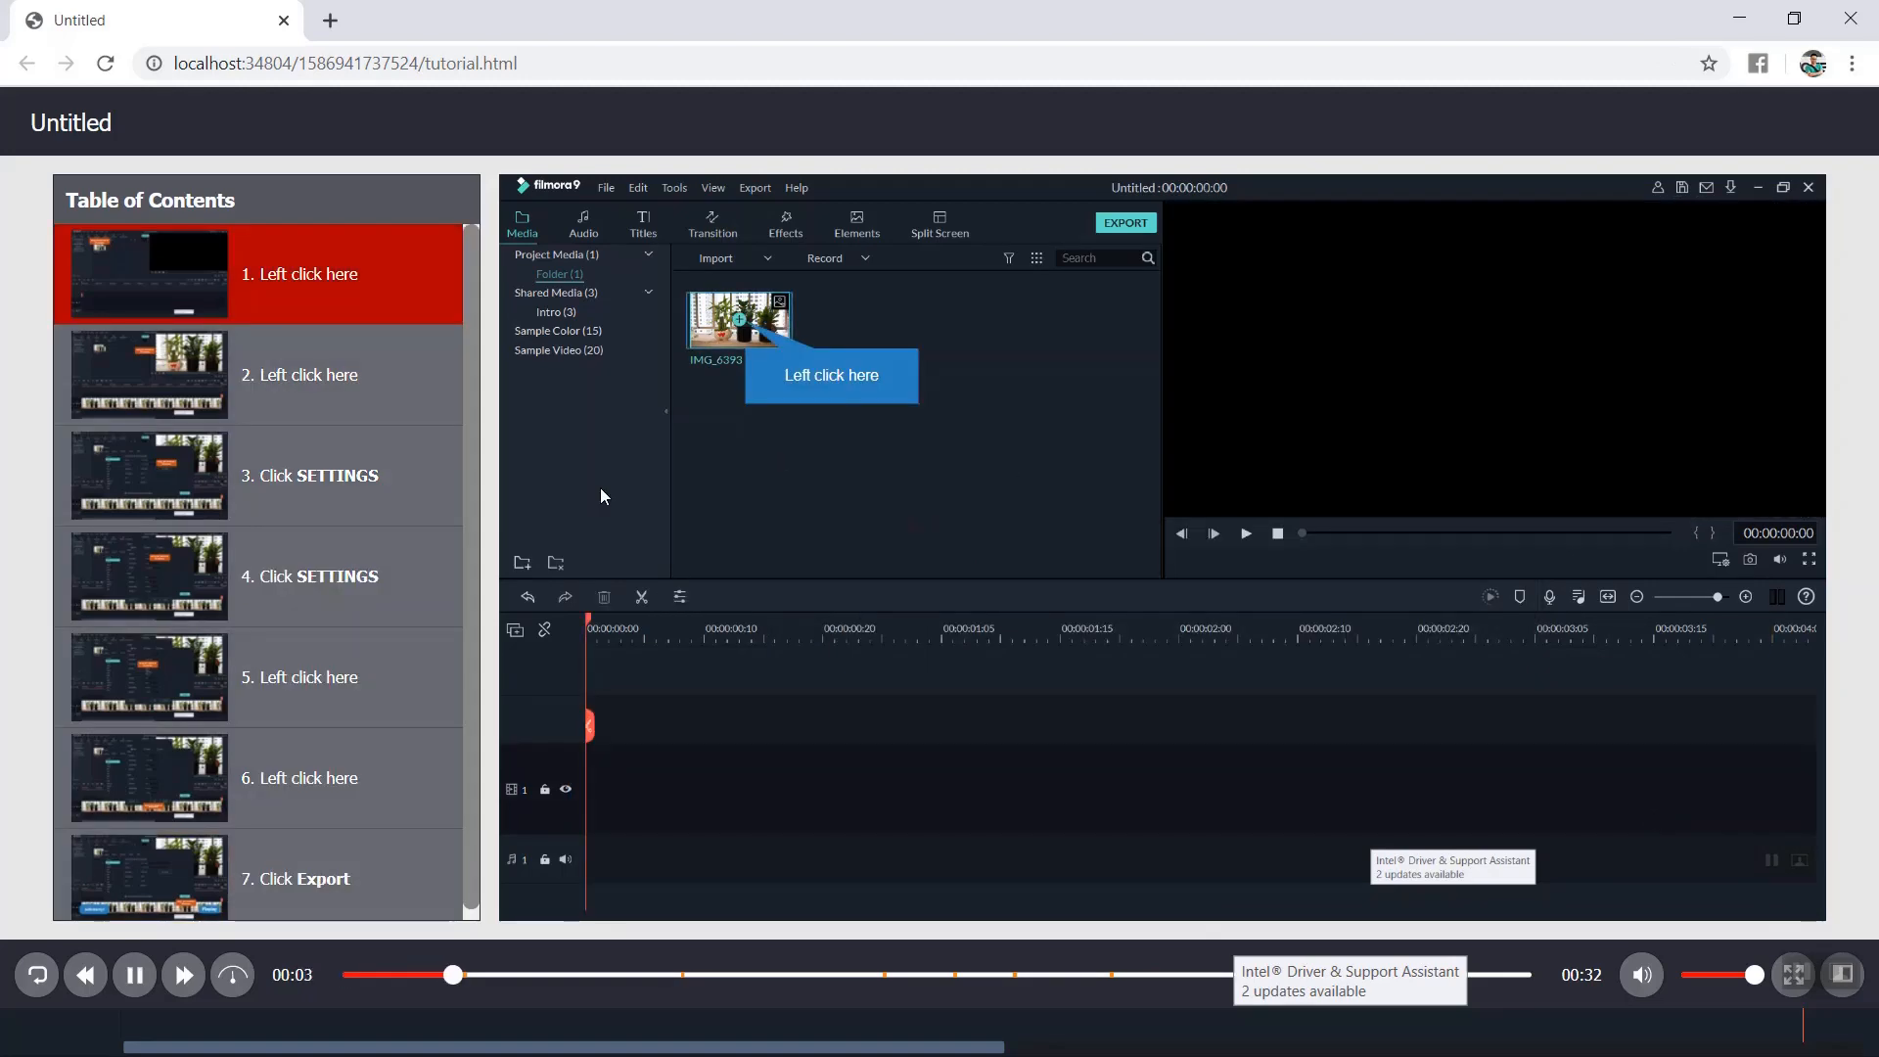
{"action": "left_click", "coordinate": [1852, 18]}
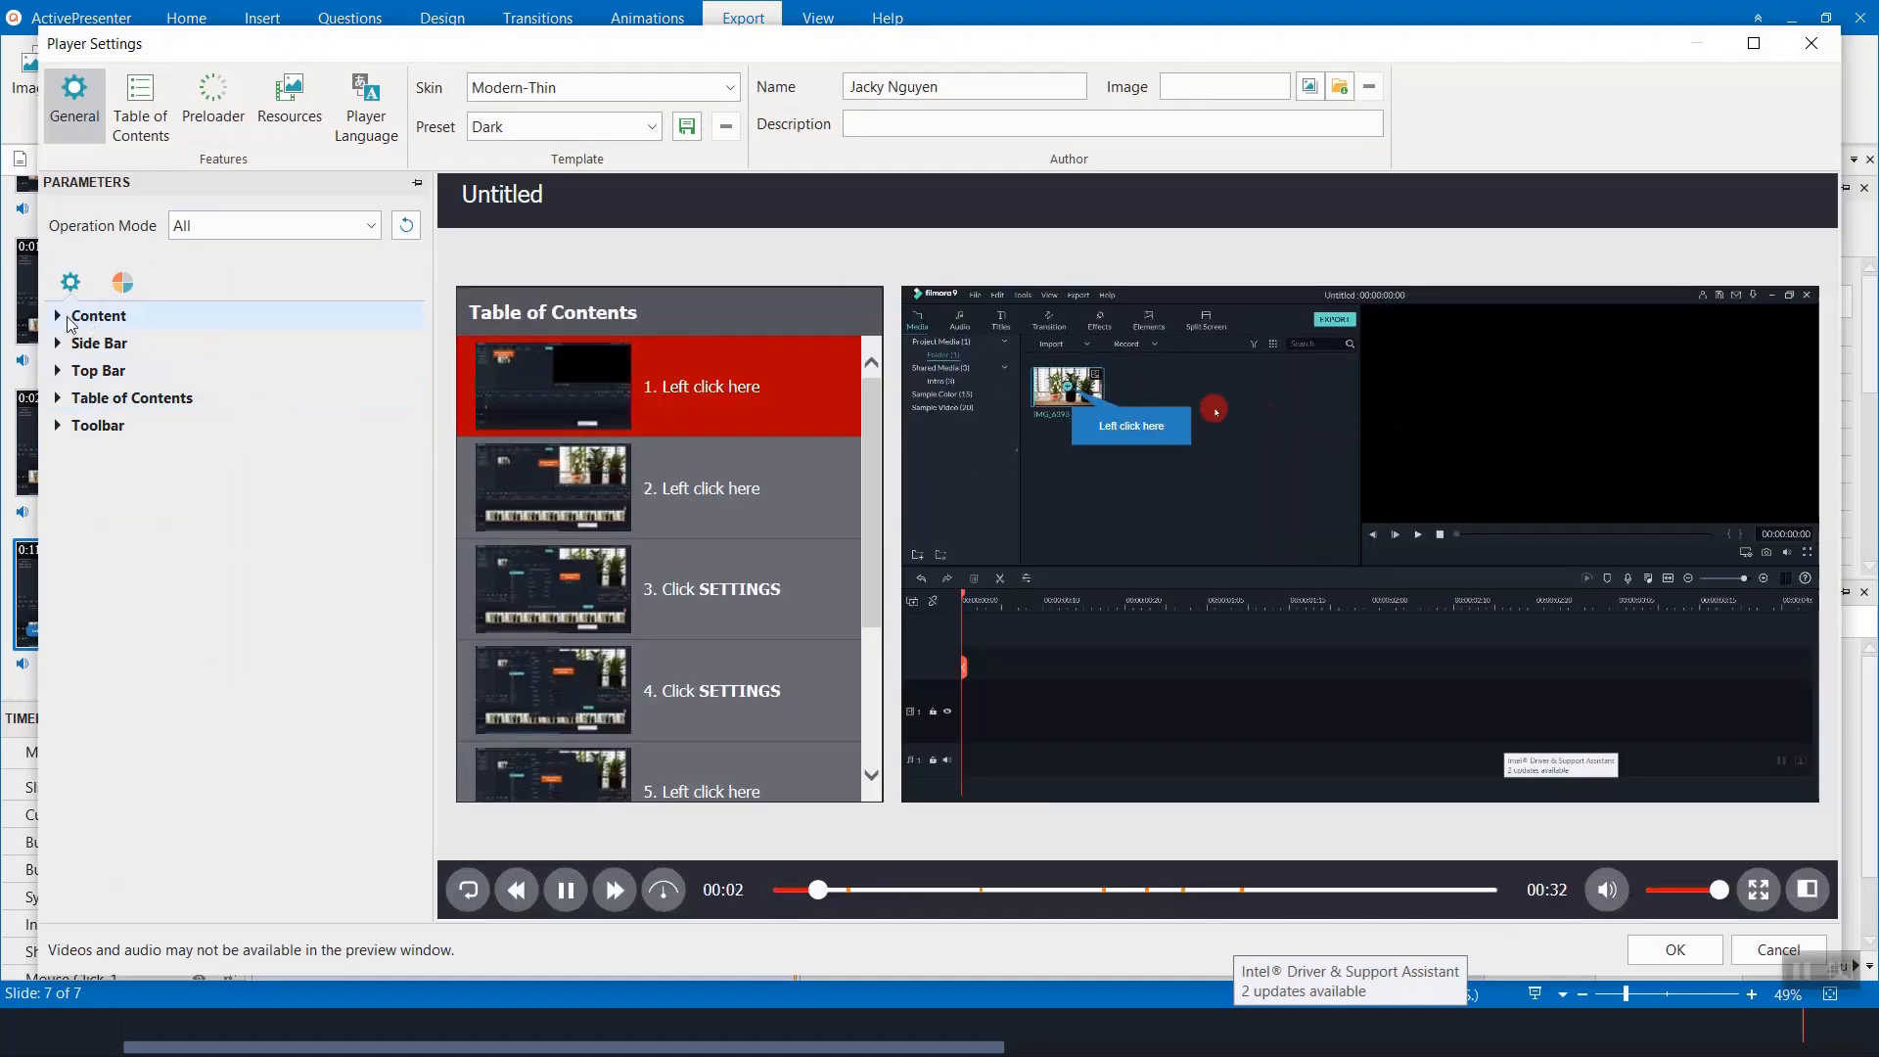
Step: Leave the player settings and export to HTML5 in all four operation modes, reviewing the reporting options but keeping LMS None and No Report
{"action": "key", "text": "Escape"}
{"action": "left_click", "coordinate": [541, 88]}
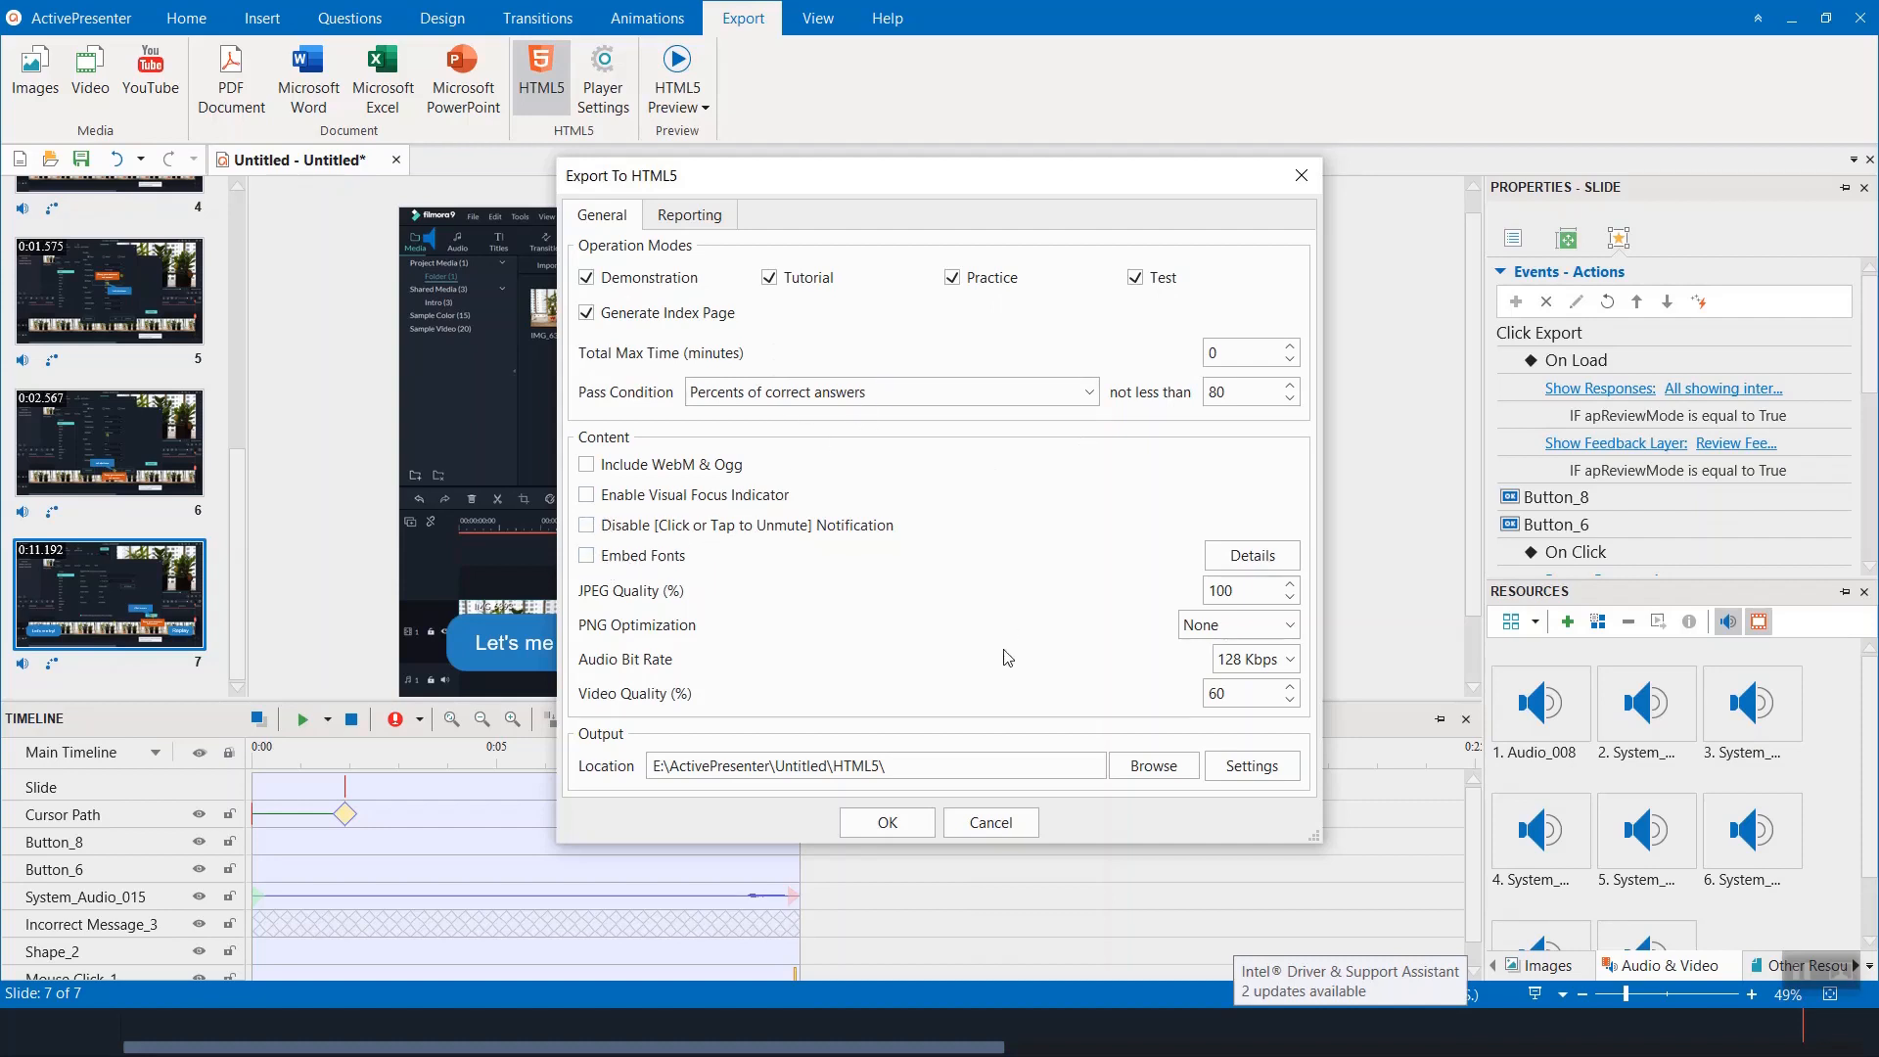
{"action": "left_click", "coordinate": [688, 217]}
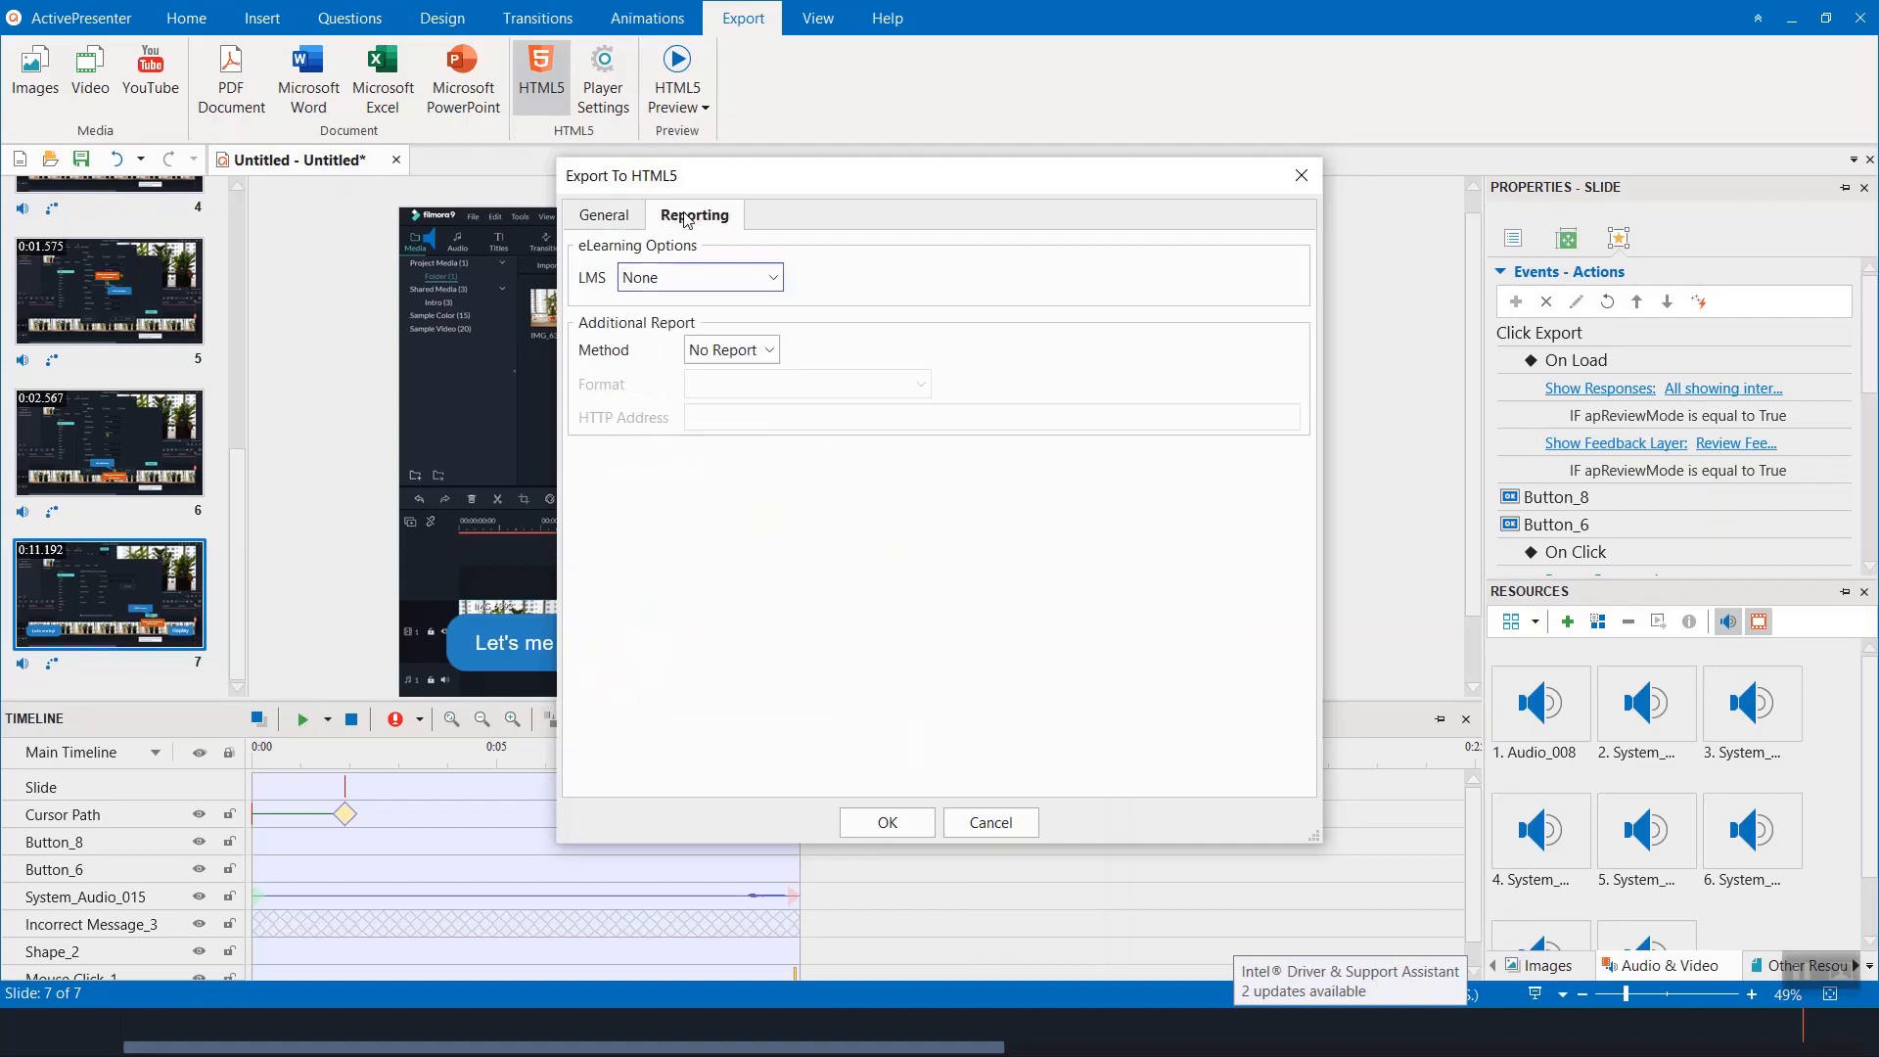
{"action": "left_click", "coordinate": [668, 277]}
{"action": "left_click", "coordinate": [837, 491]}
{"action": "left_click", "coordinate": [773, 353]}
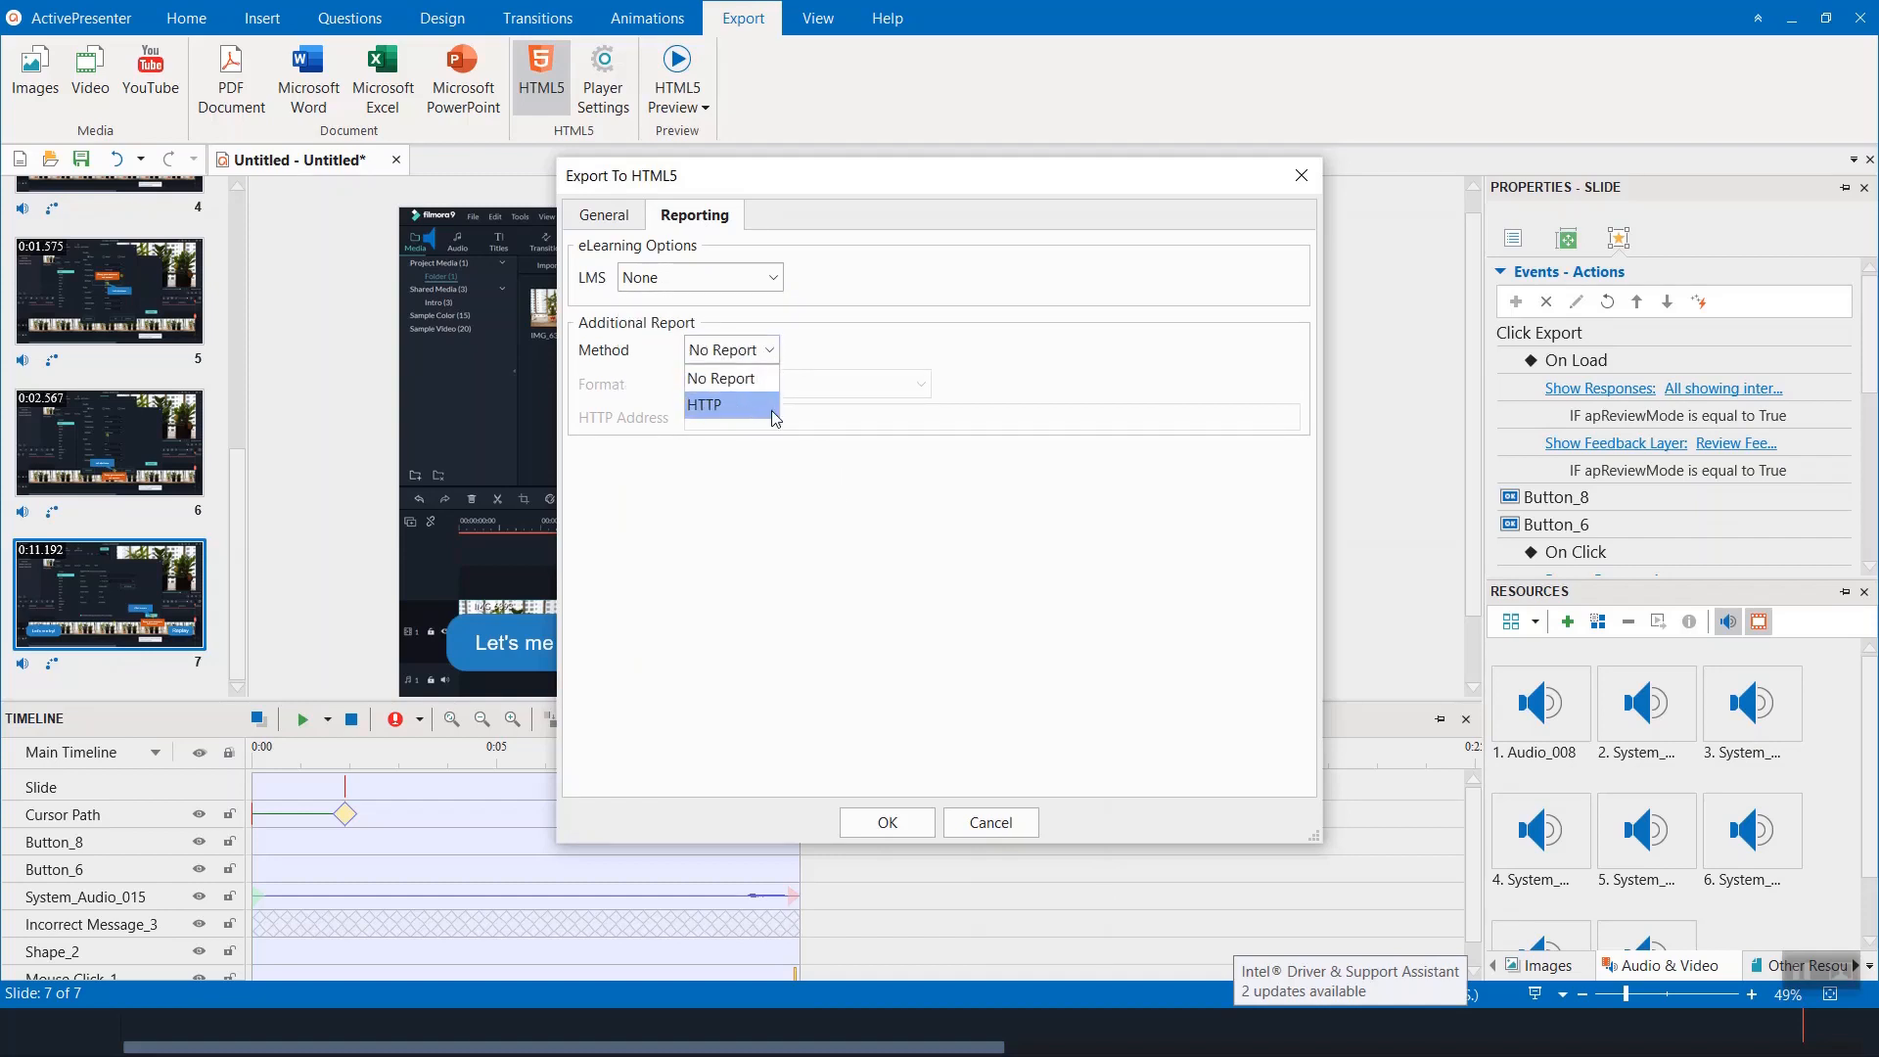
{"action": "left_click", "coordinate": [954, 333]}
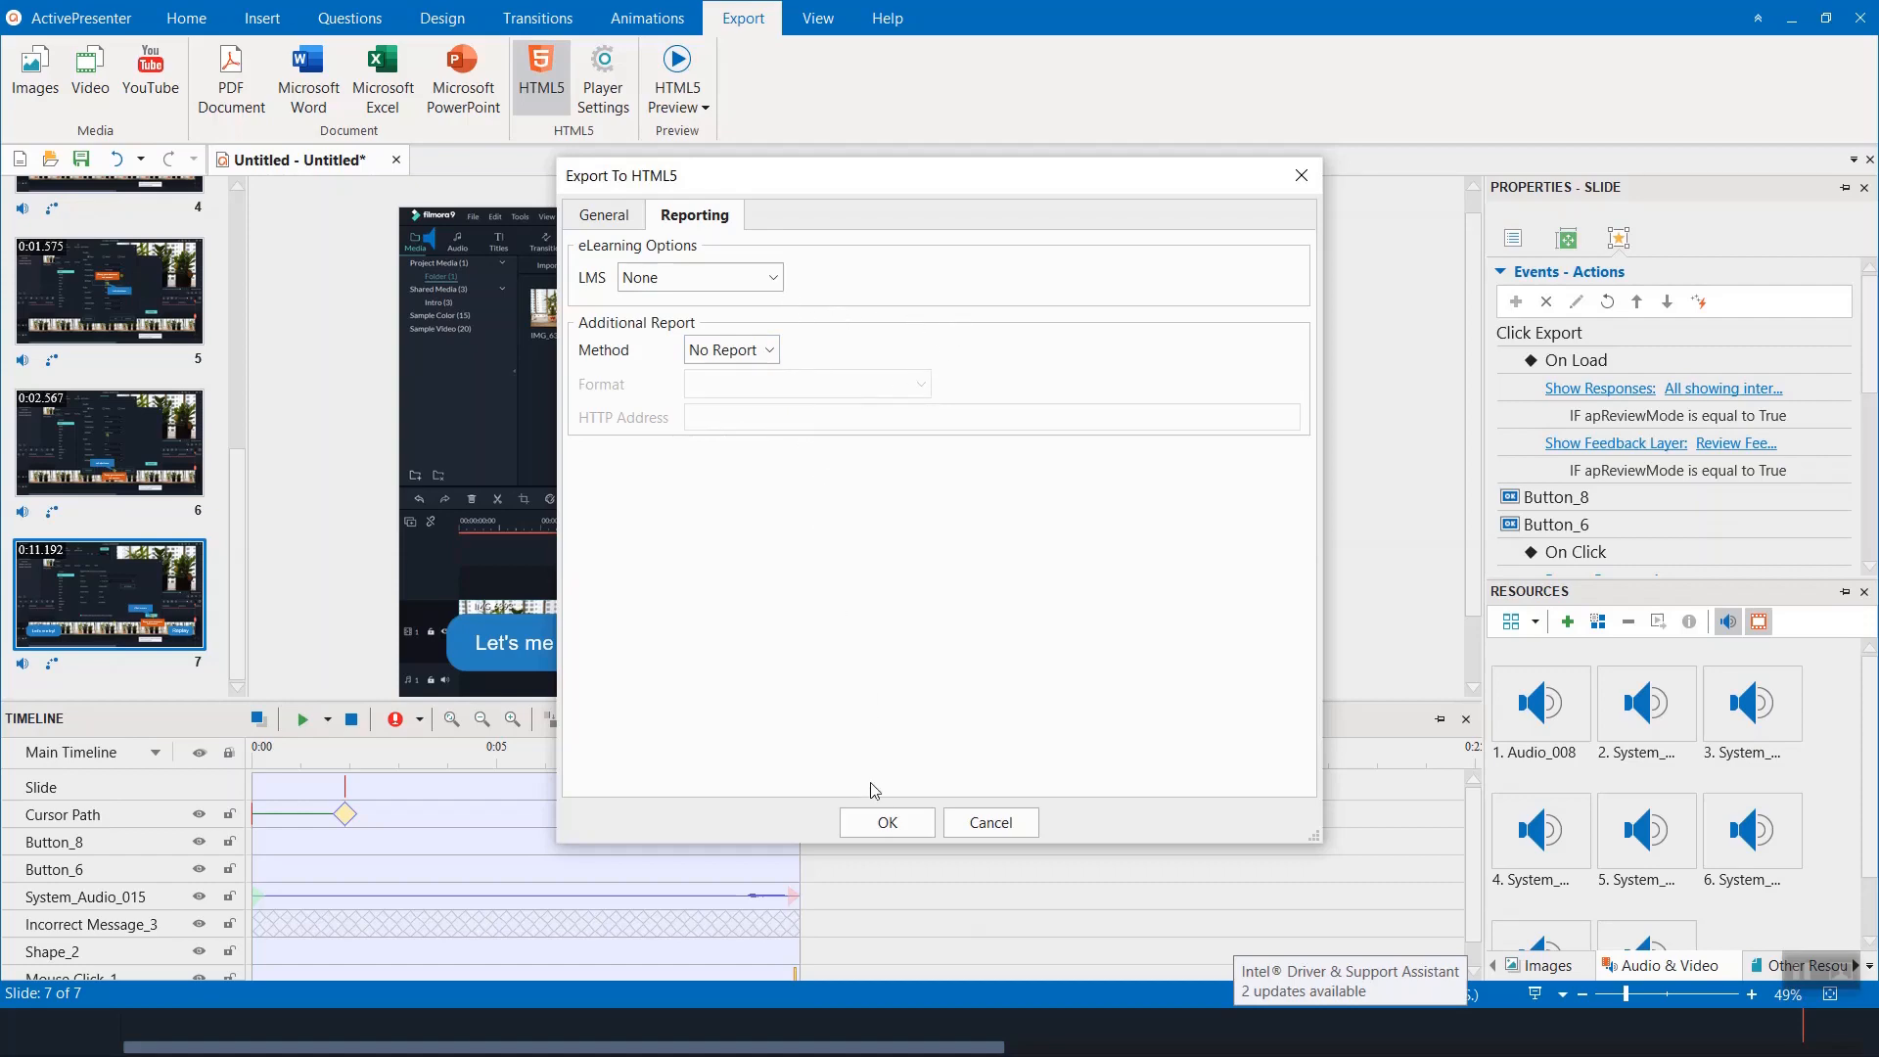
{"action": "left_click", "coordinate": [873, 820]}
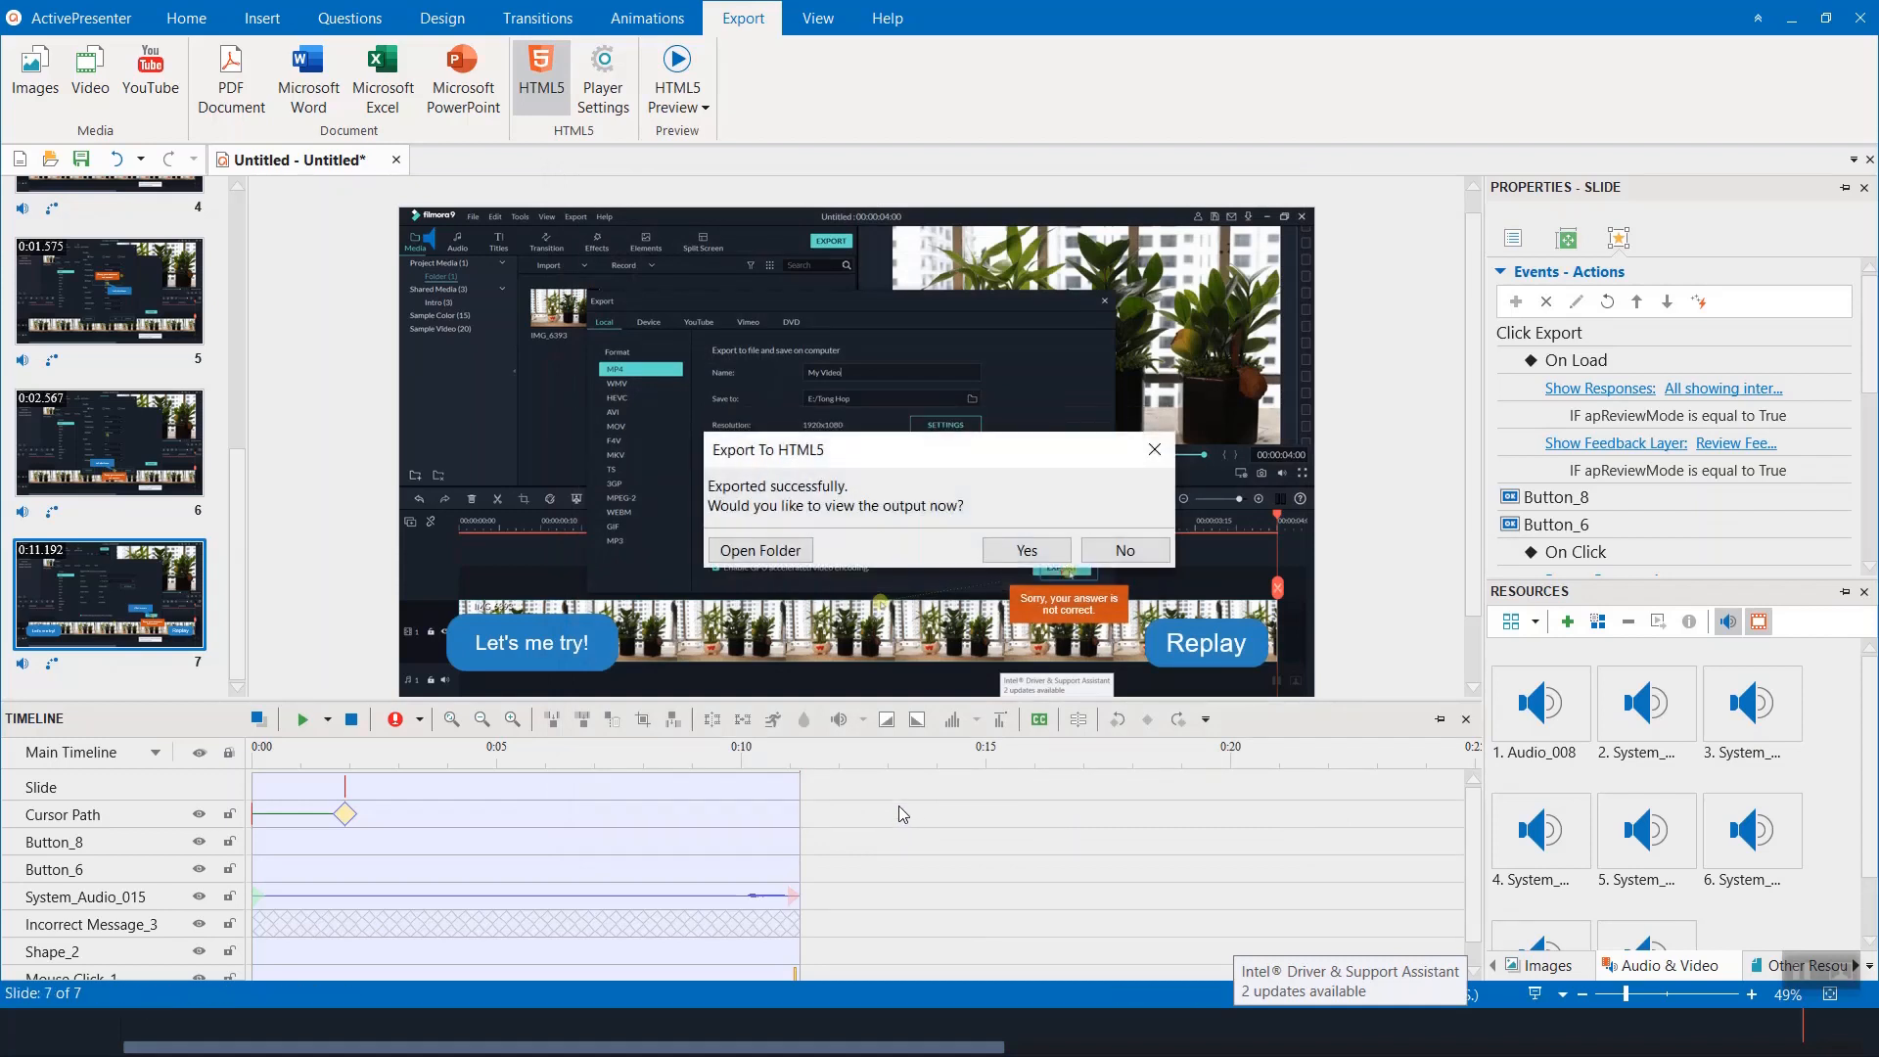
Step: View the exported HTML5 output, run its Practice mode through to the Replay button, restart the presentation and close the practice window
{"action": "left_click", "coordinate": [1012, 556]}
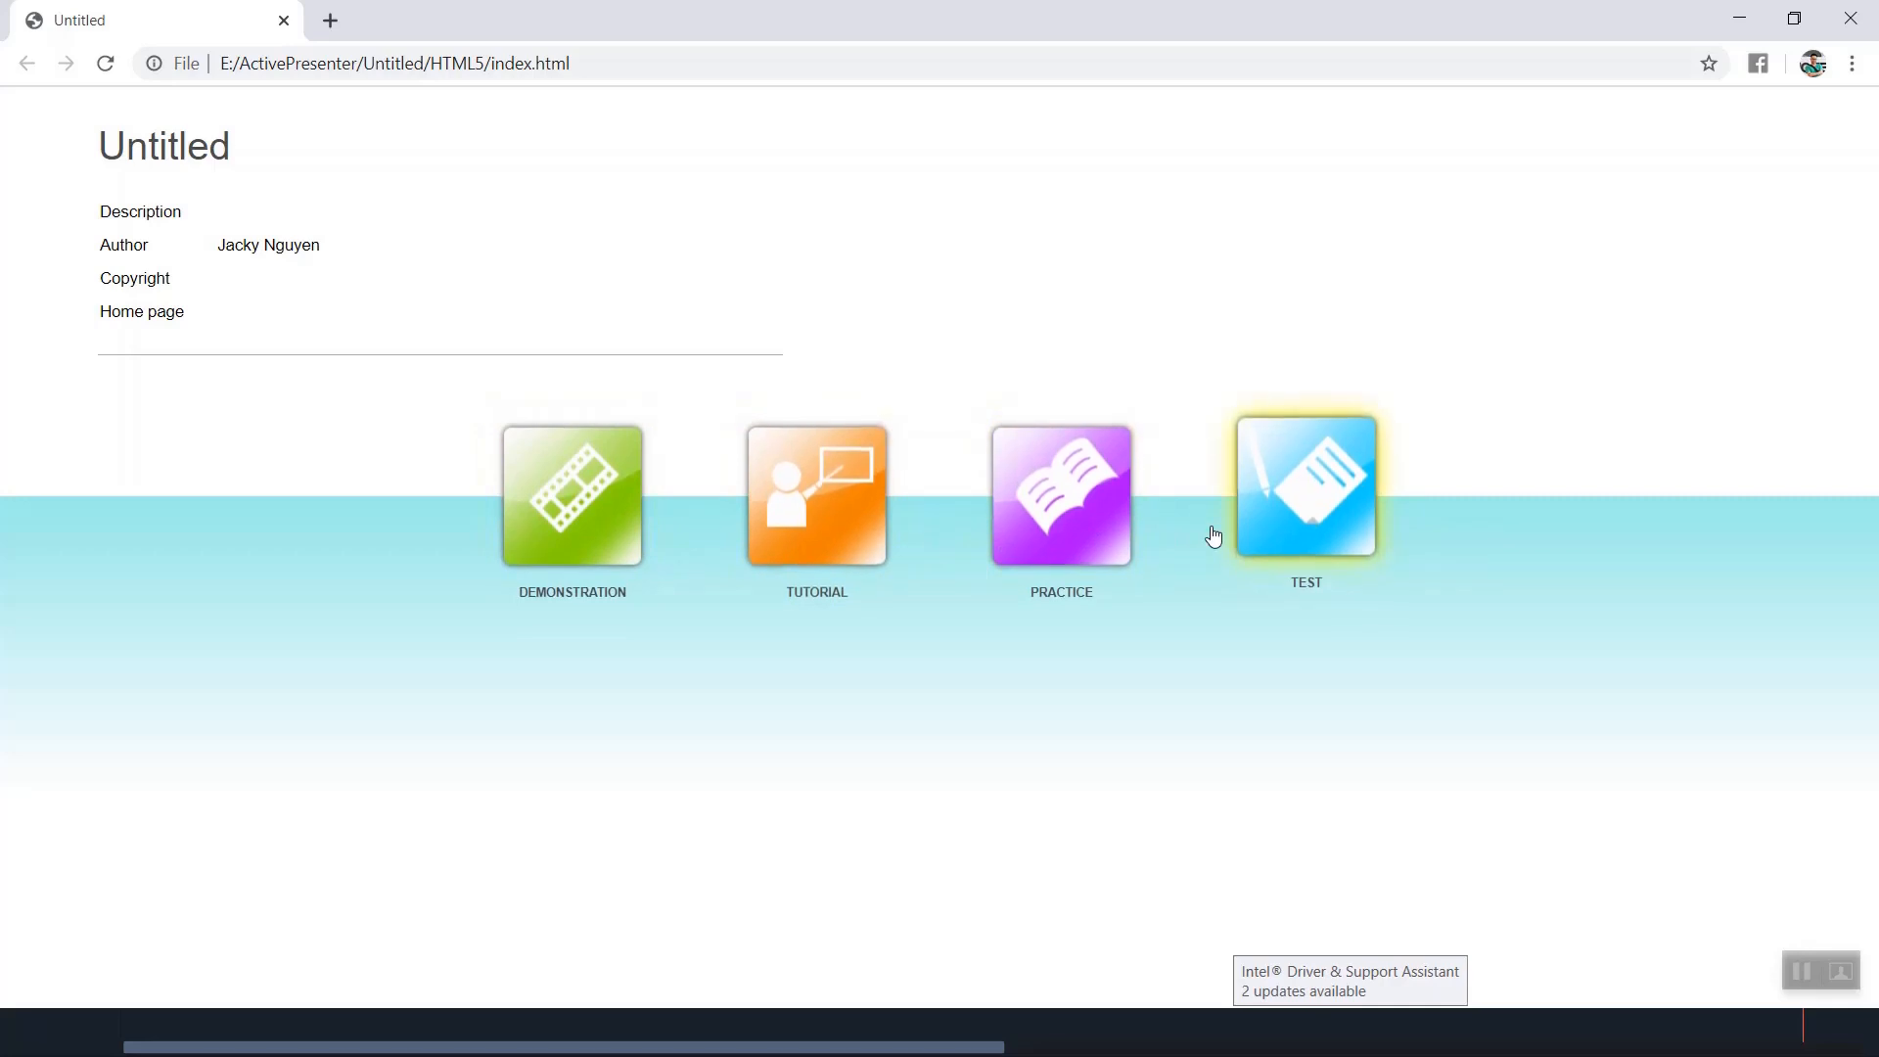
{"action": "left_click", "coordinate": [1090, 549]}
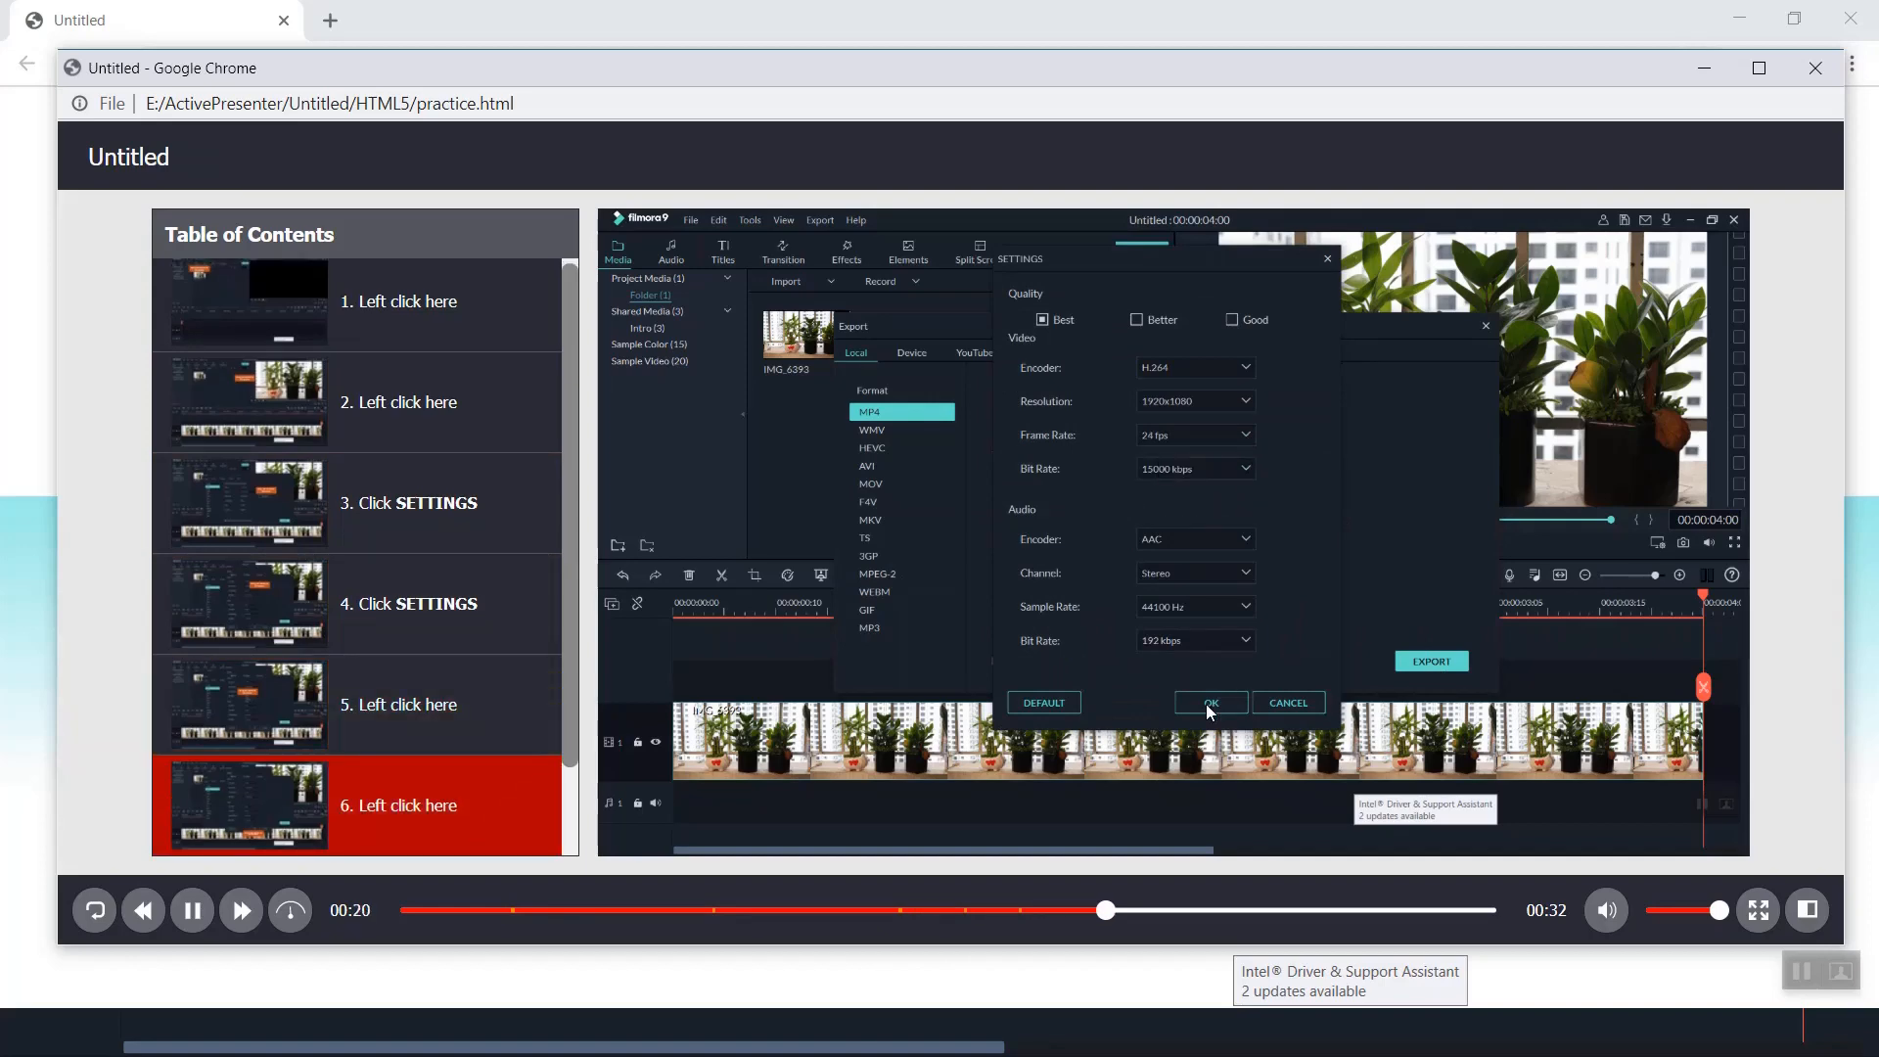
{"action": "left_click", "coordinate": [1612, 730]}
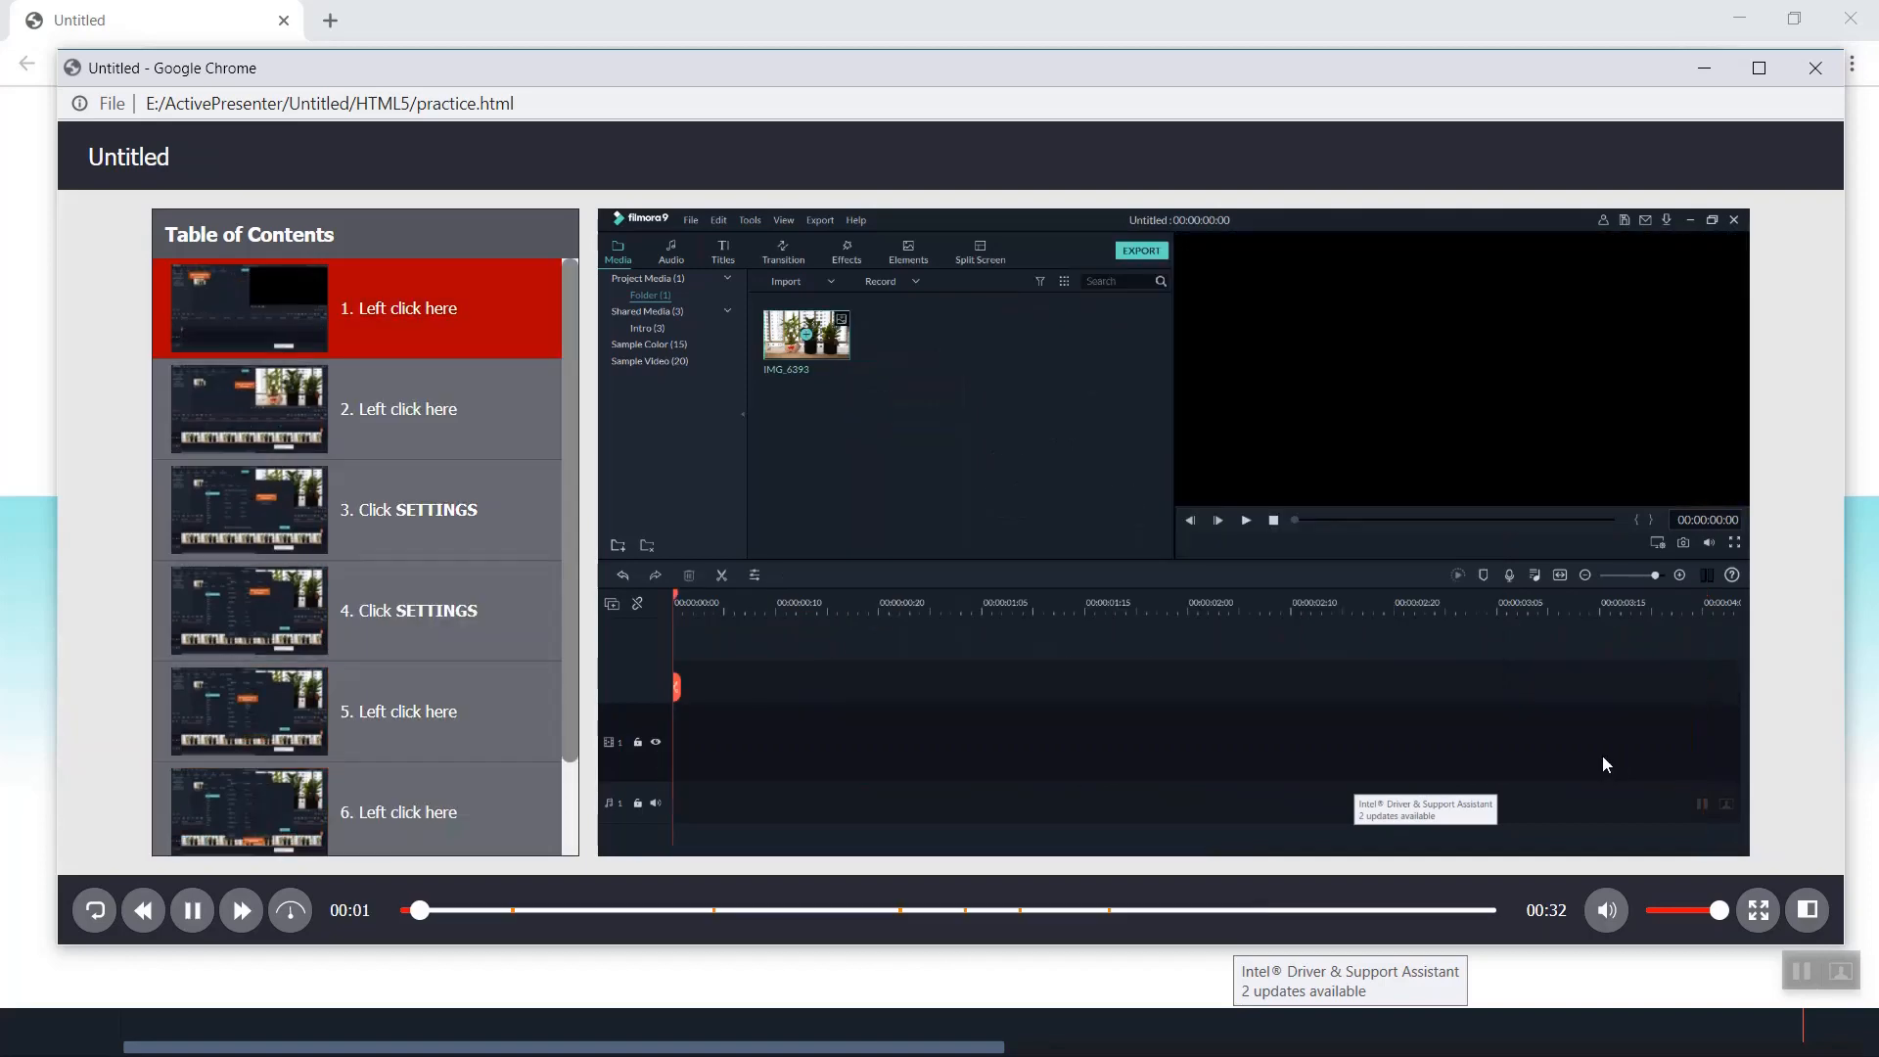
{"action": "left_click", "coordinate": [1816, 68]}
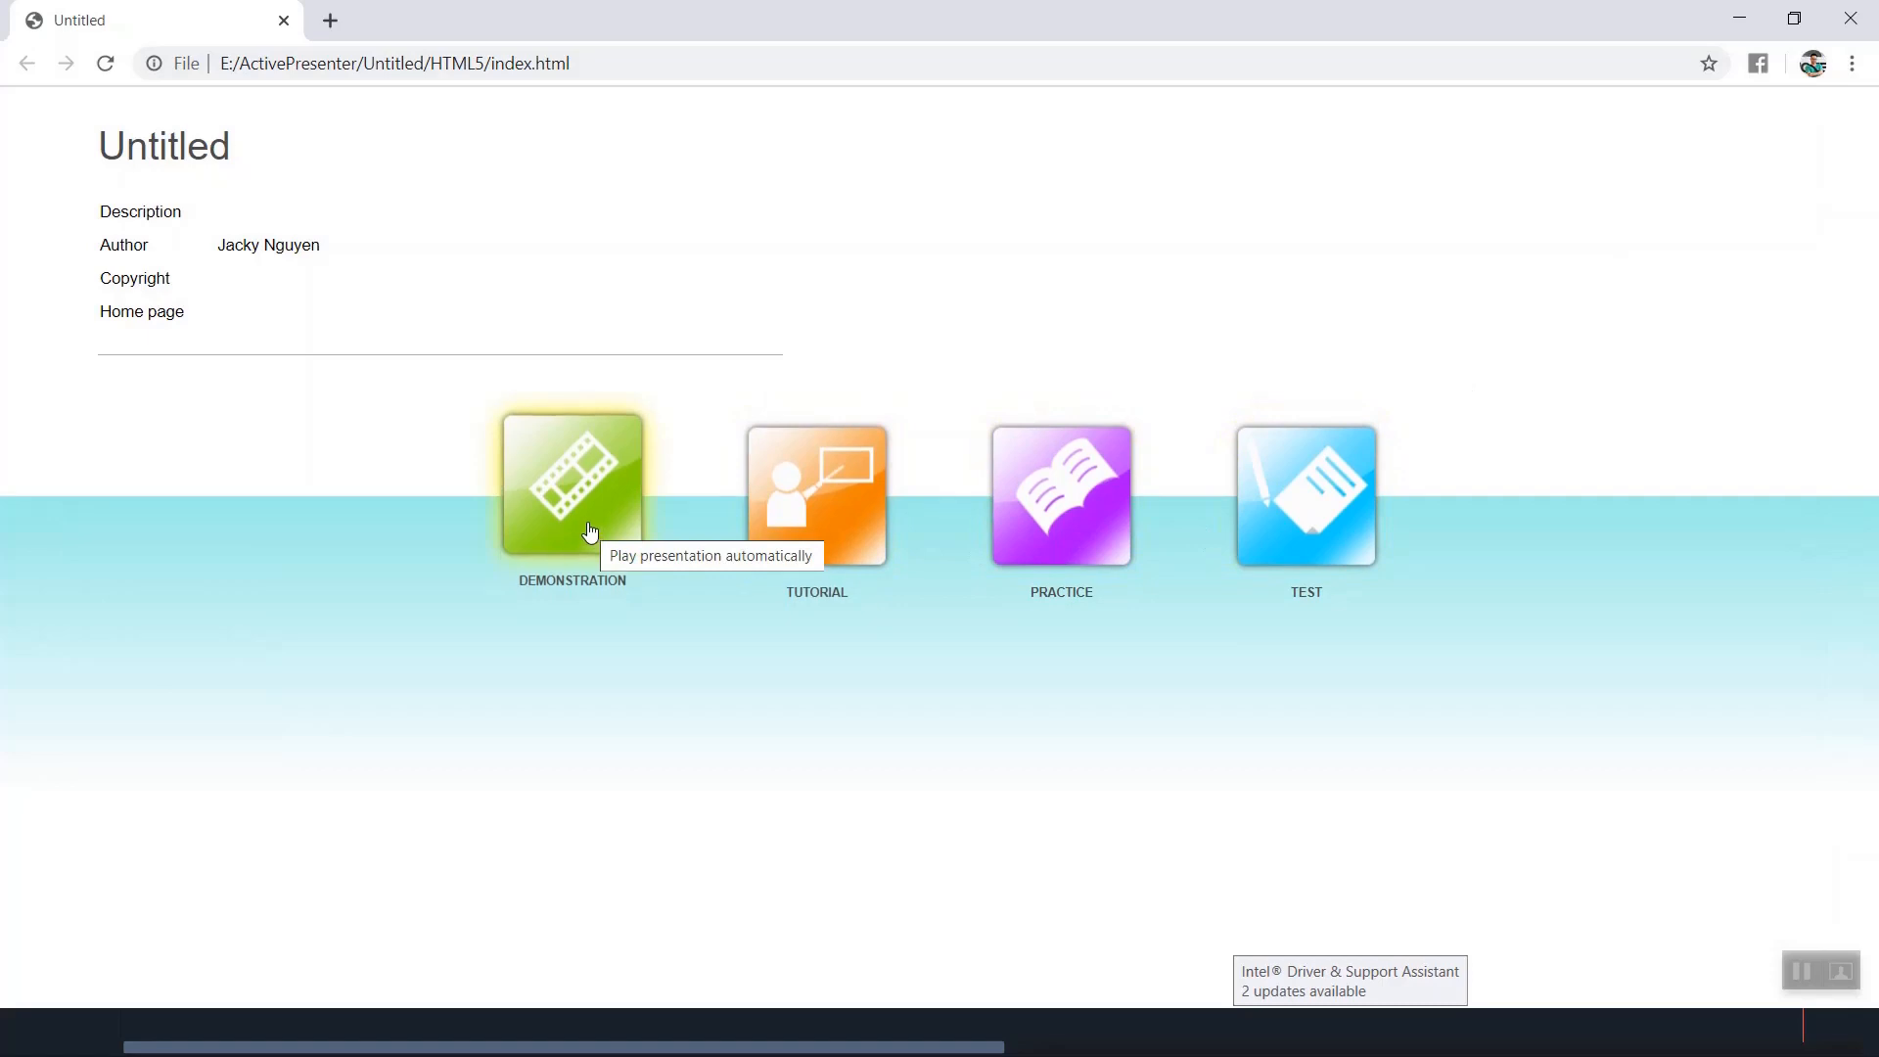
Step: Run the exported Test mode, trying an incorrect spot and the IMG_6393 clip on slide 1
{"action": "left_click", "coordinate": [1273, 512]}
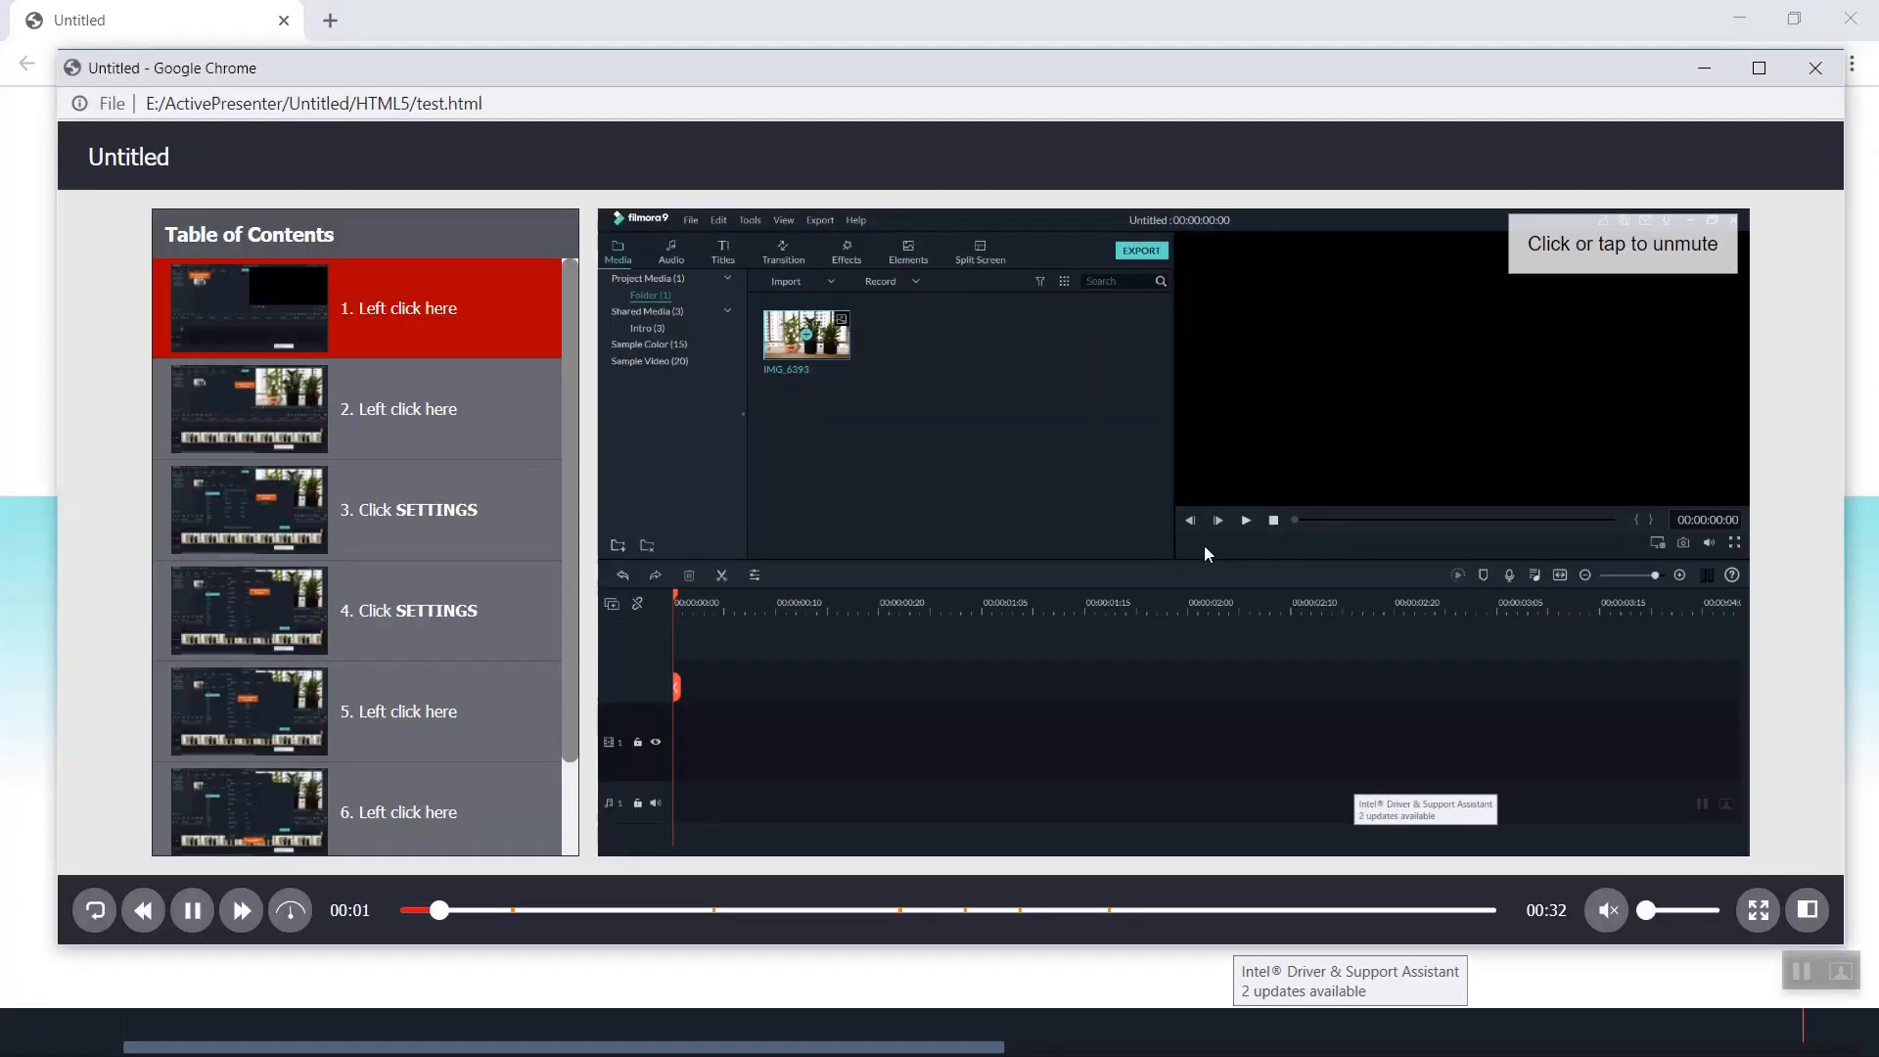
{"action": "left_click", "coordinate": [1061, 343]}
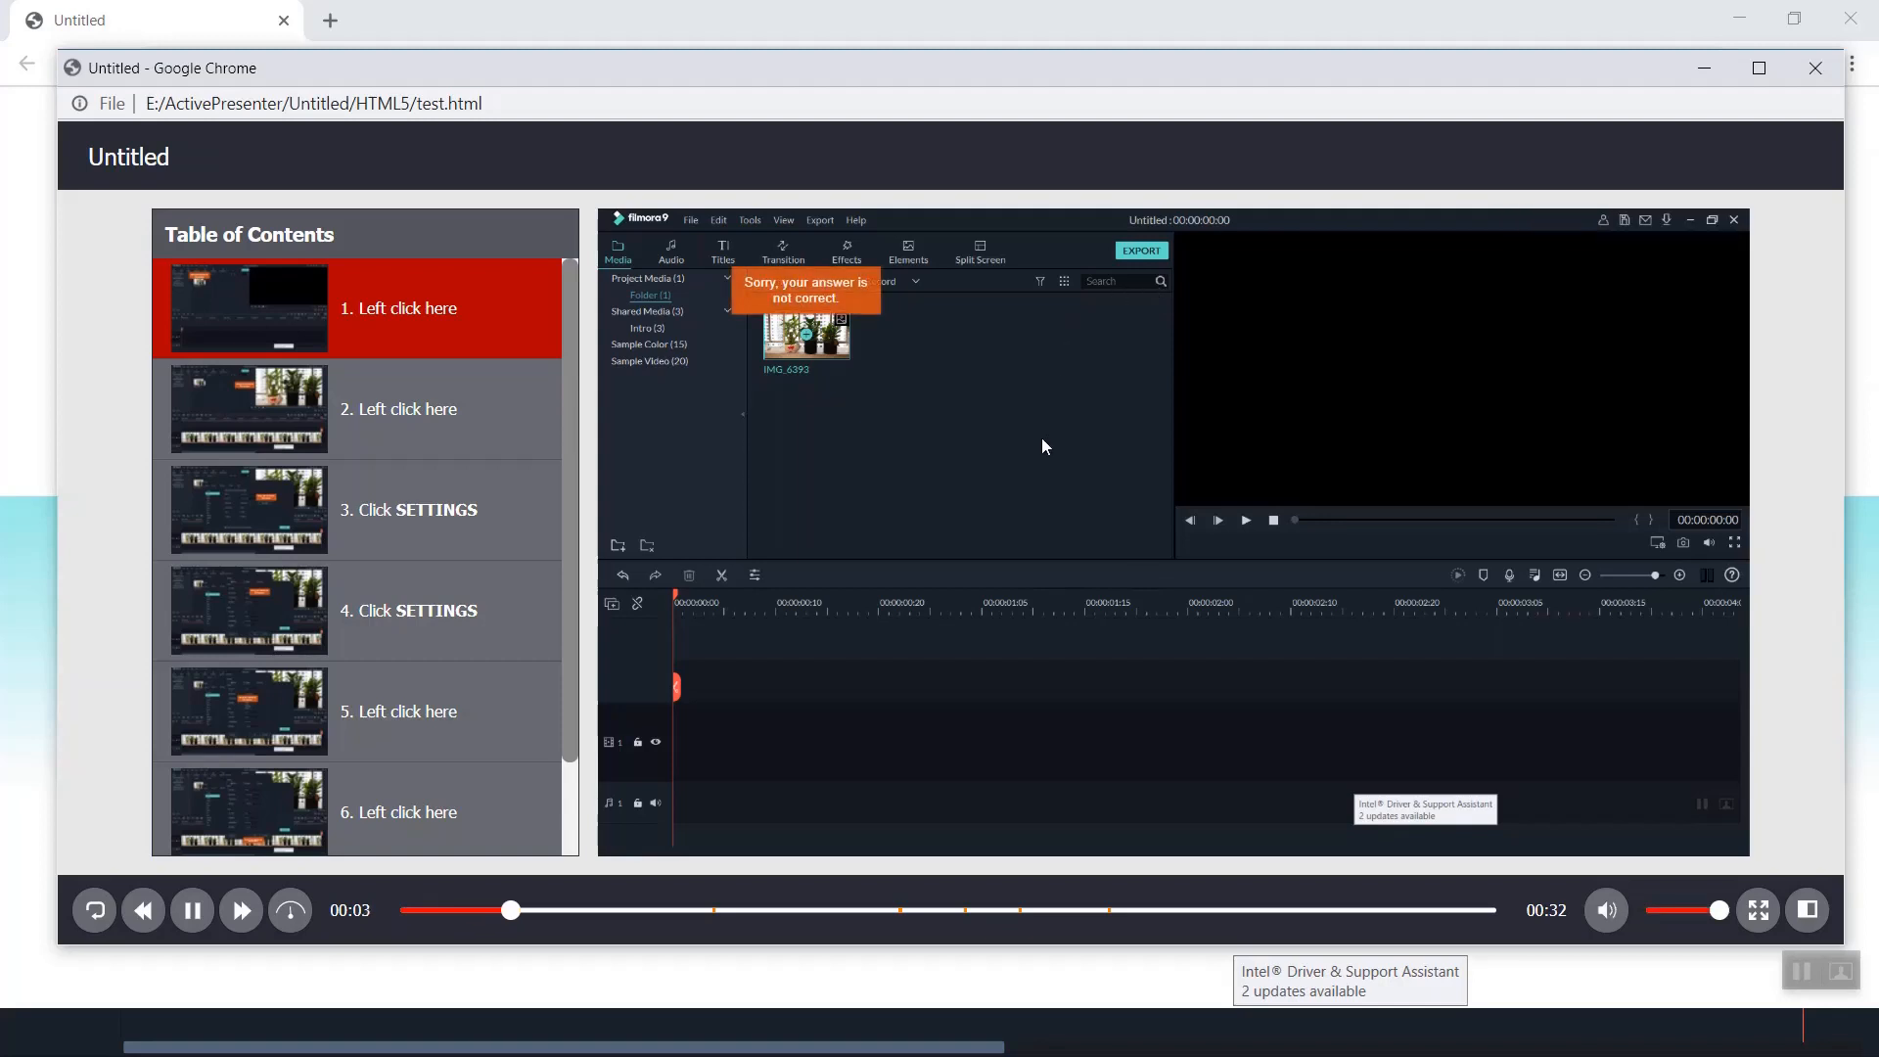
{"action": "left_click", "coordinate": [812, 341]}
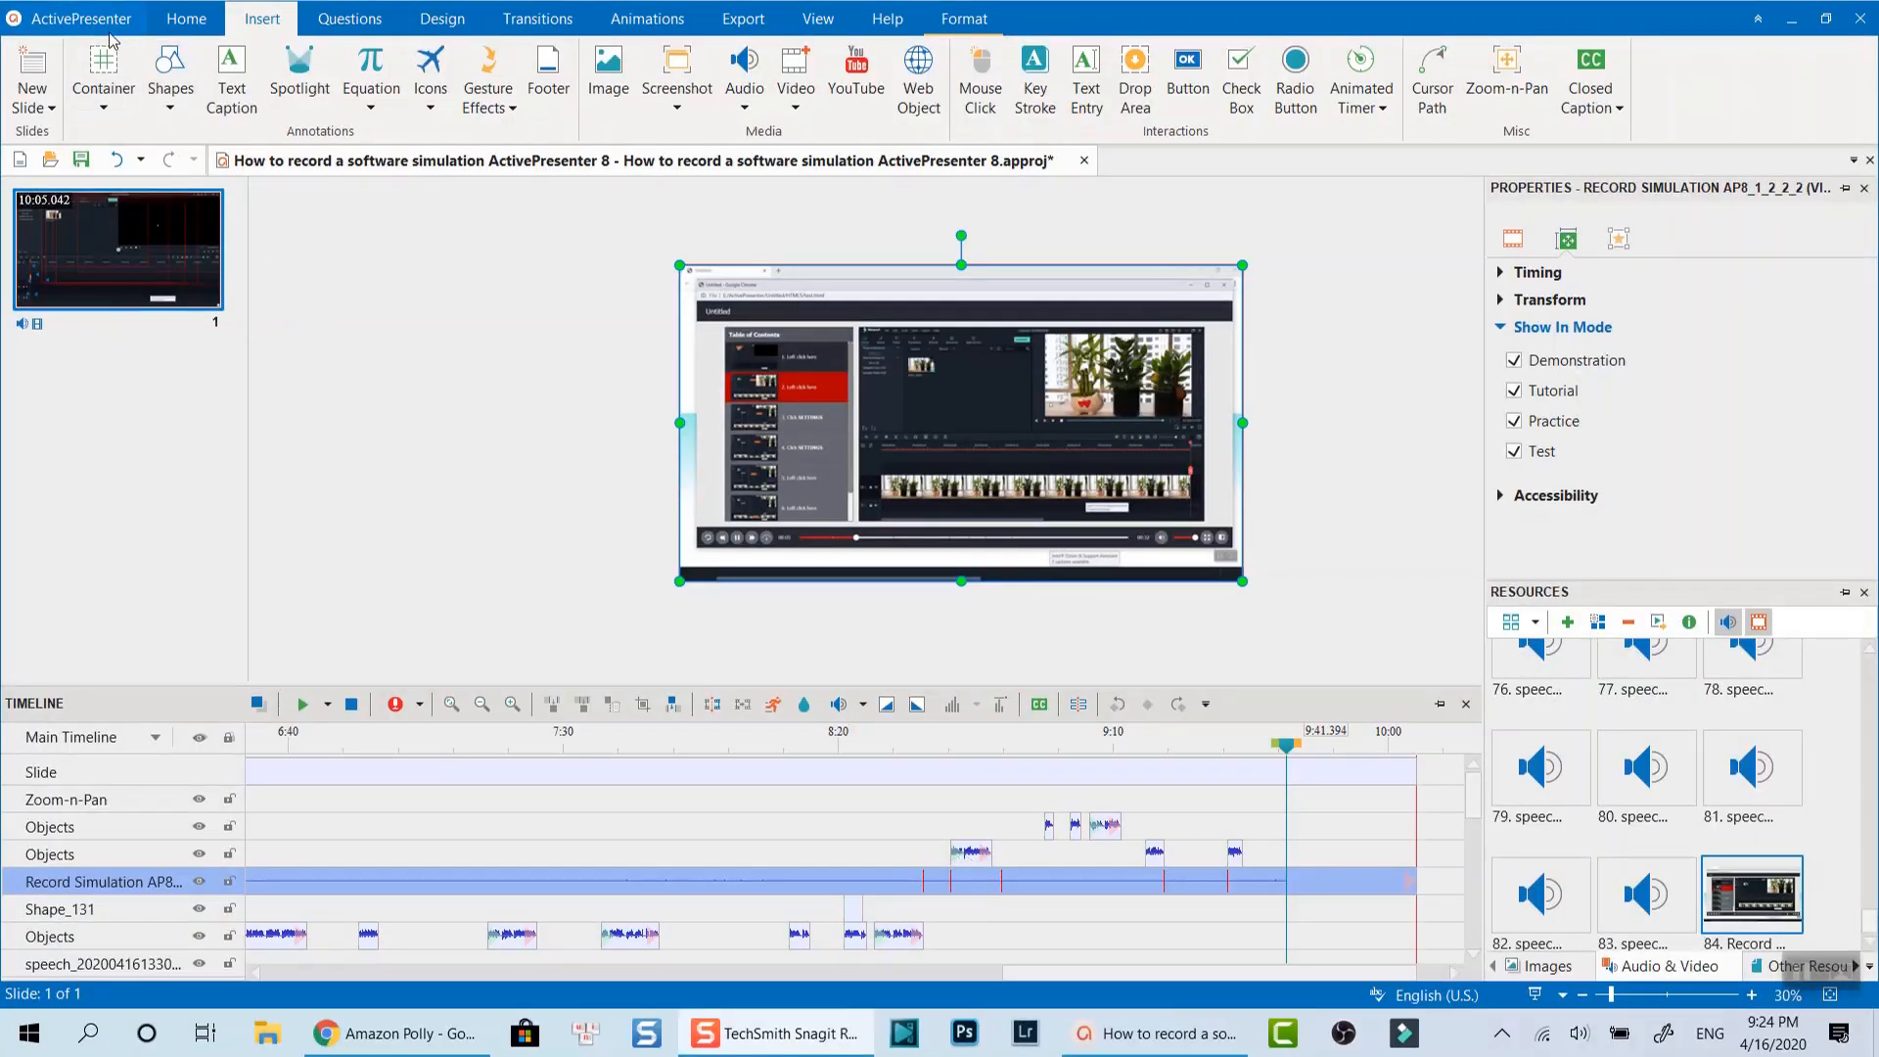
Step: Open the Start Page and show the sample projects
{"action": "left_click", "coordinate": [79, 19]}
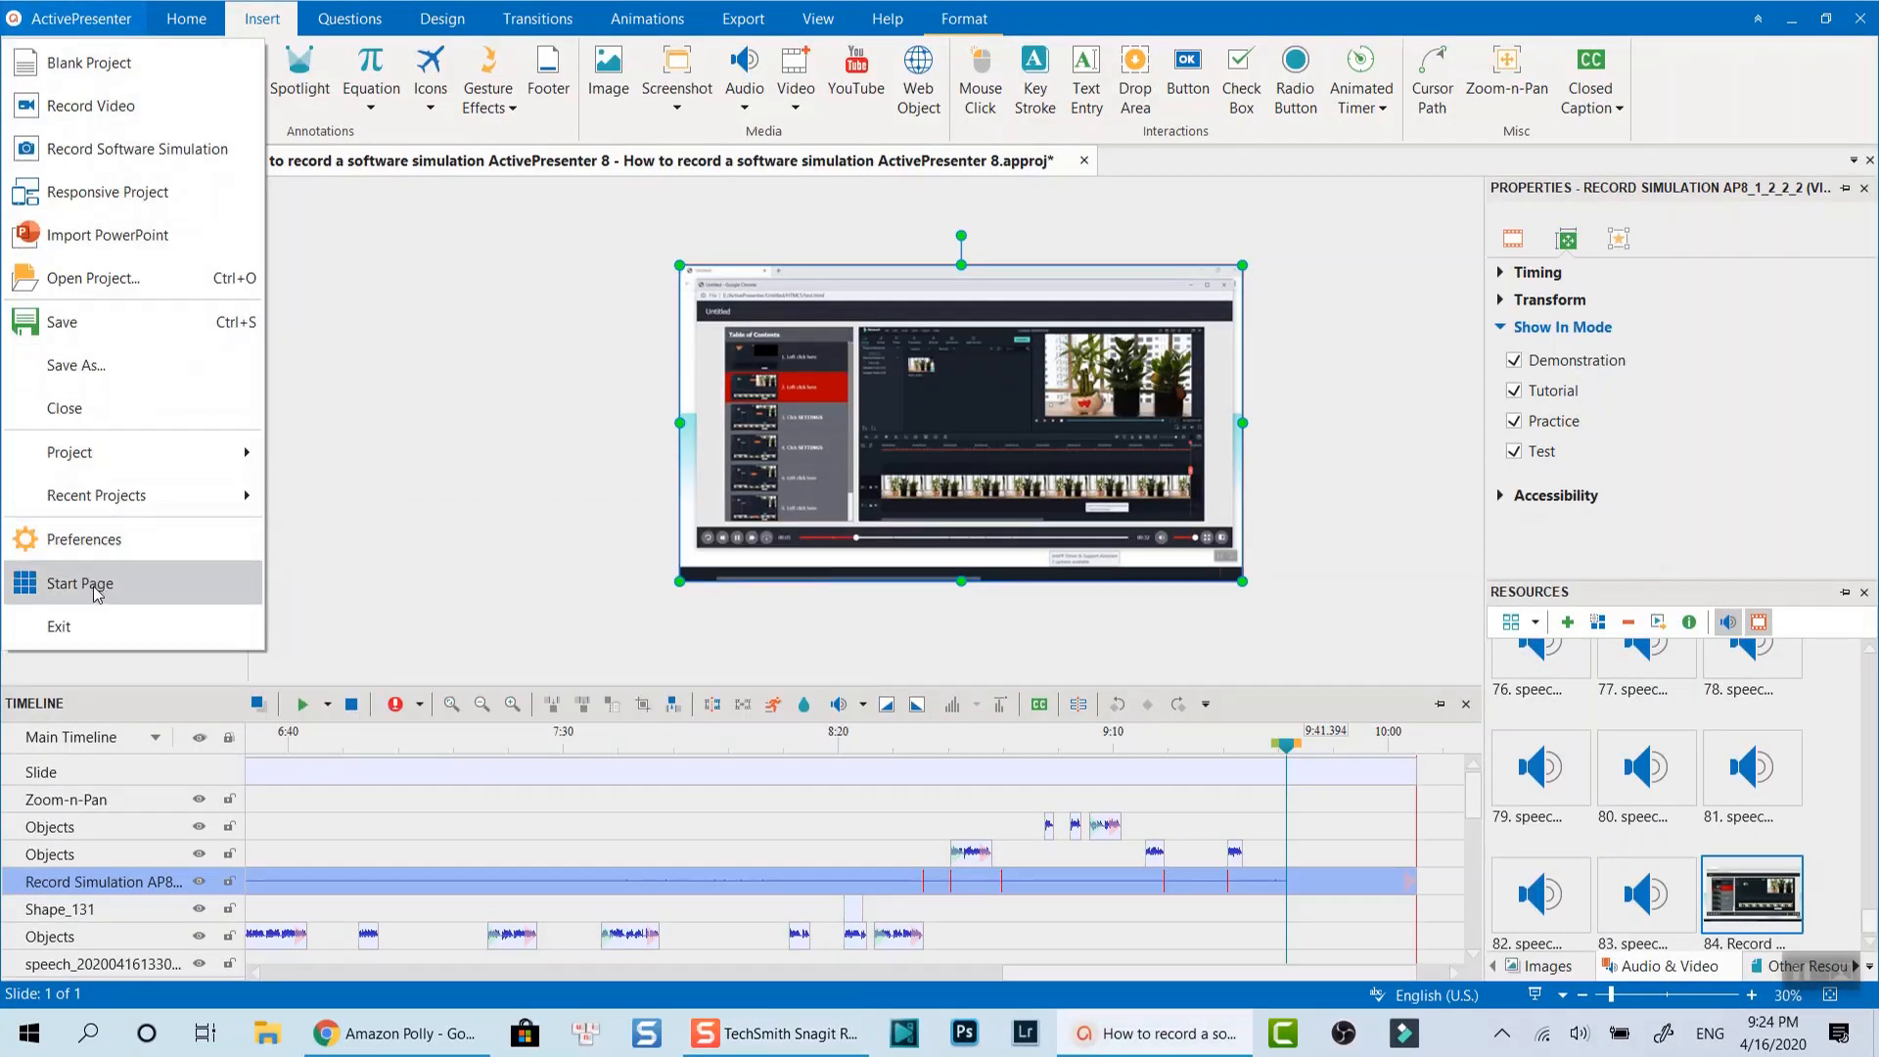
{"action": "left_click", "coordinate": [97, 584]}
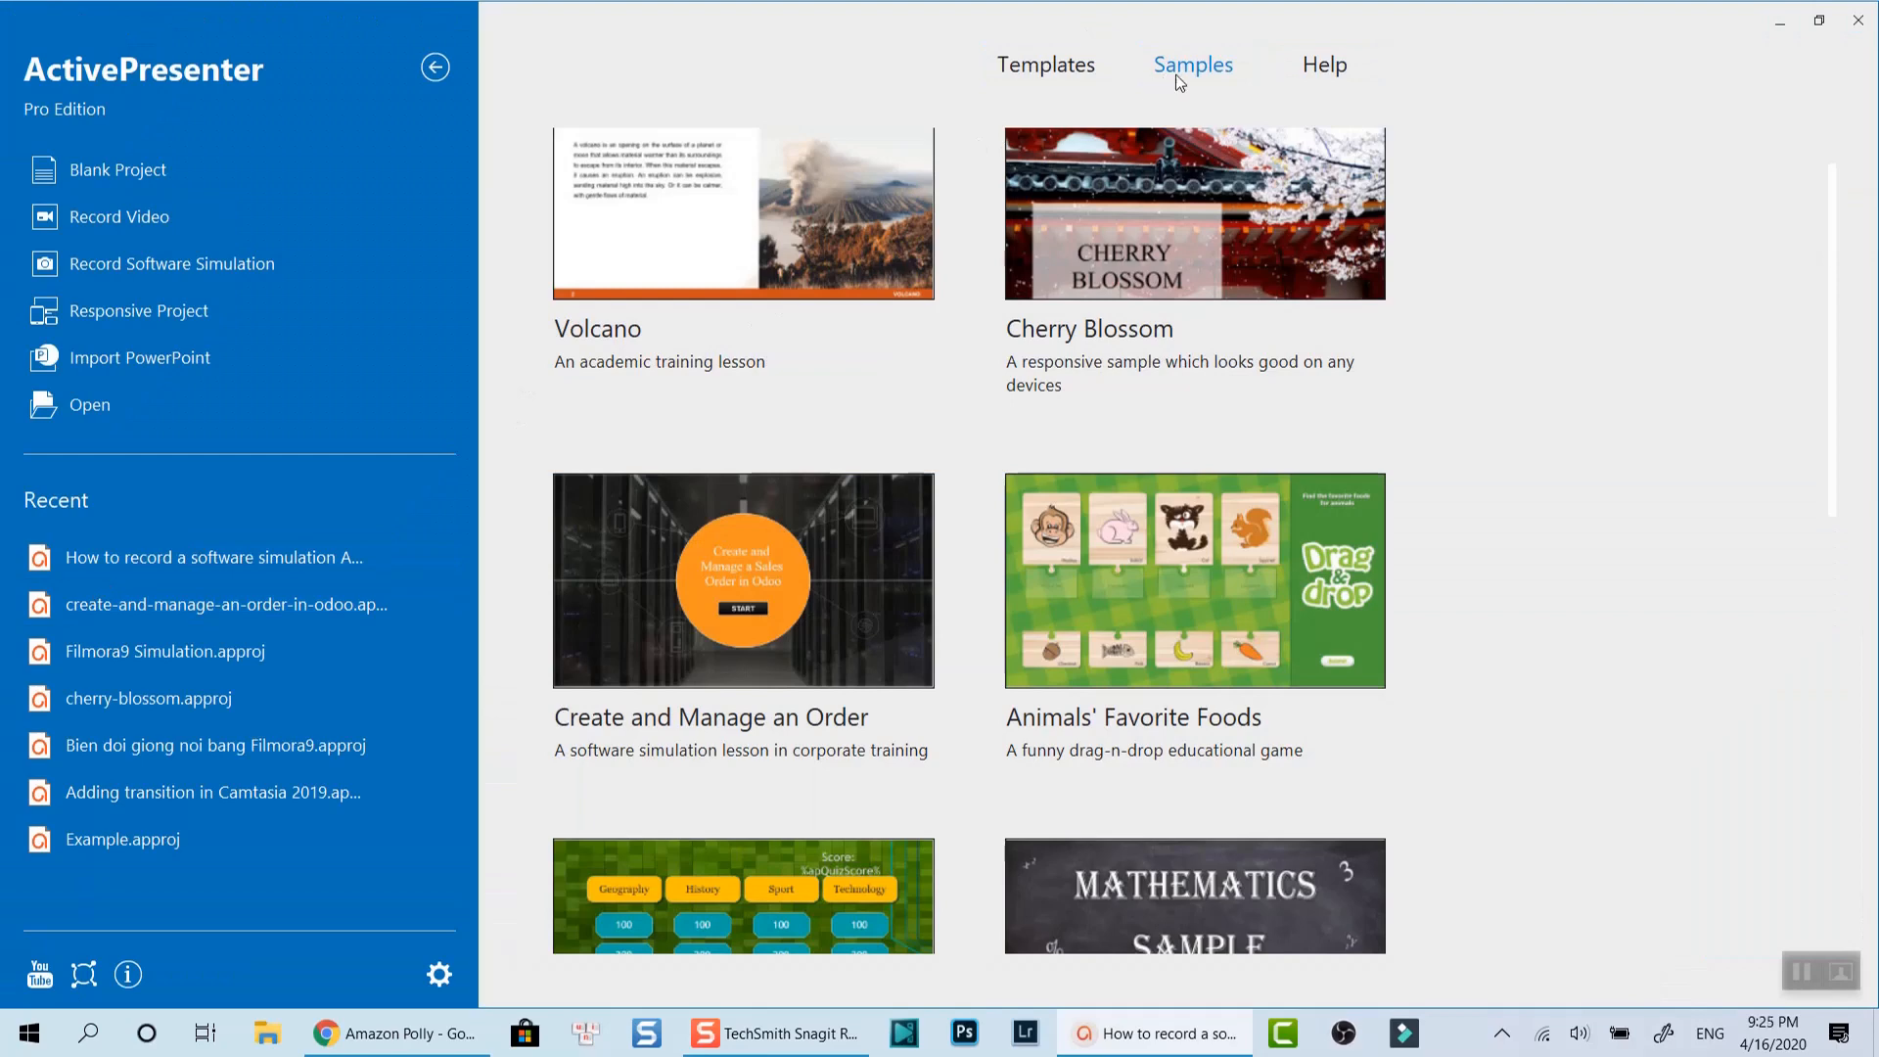
Step: Browse the sample projects on the Start Page through to the end of the list and return to its beginning
{"action": "scroll", "coordinate": [1206, 411], "scroll_direction": "down", "scroll_amount": 7}
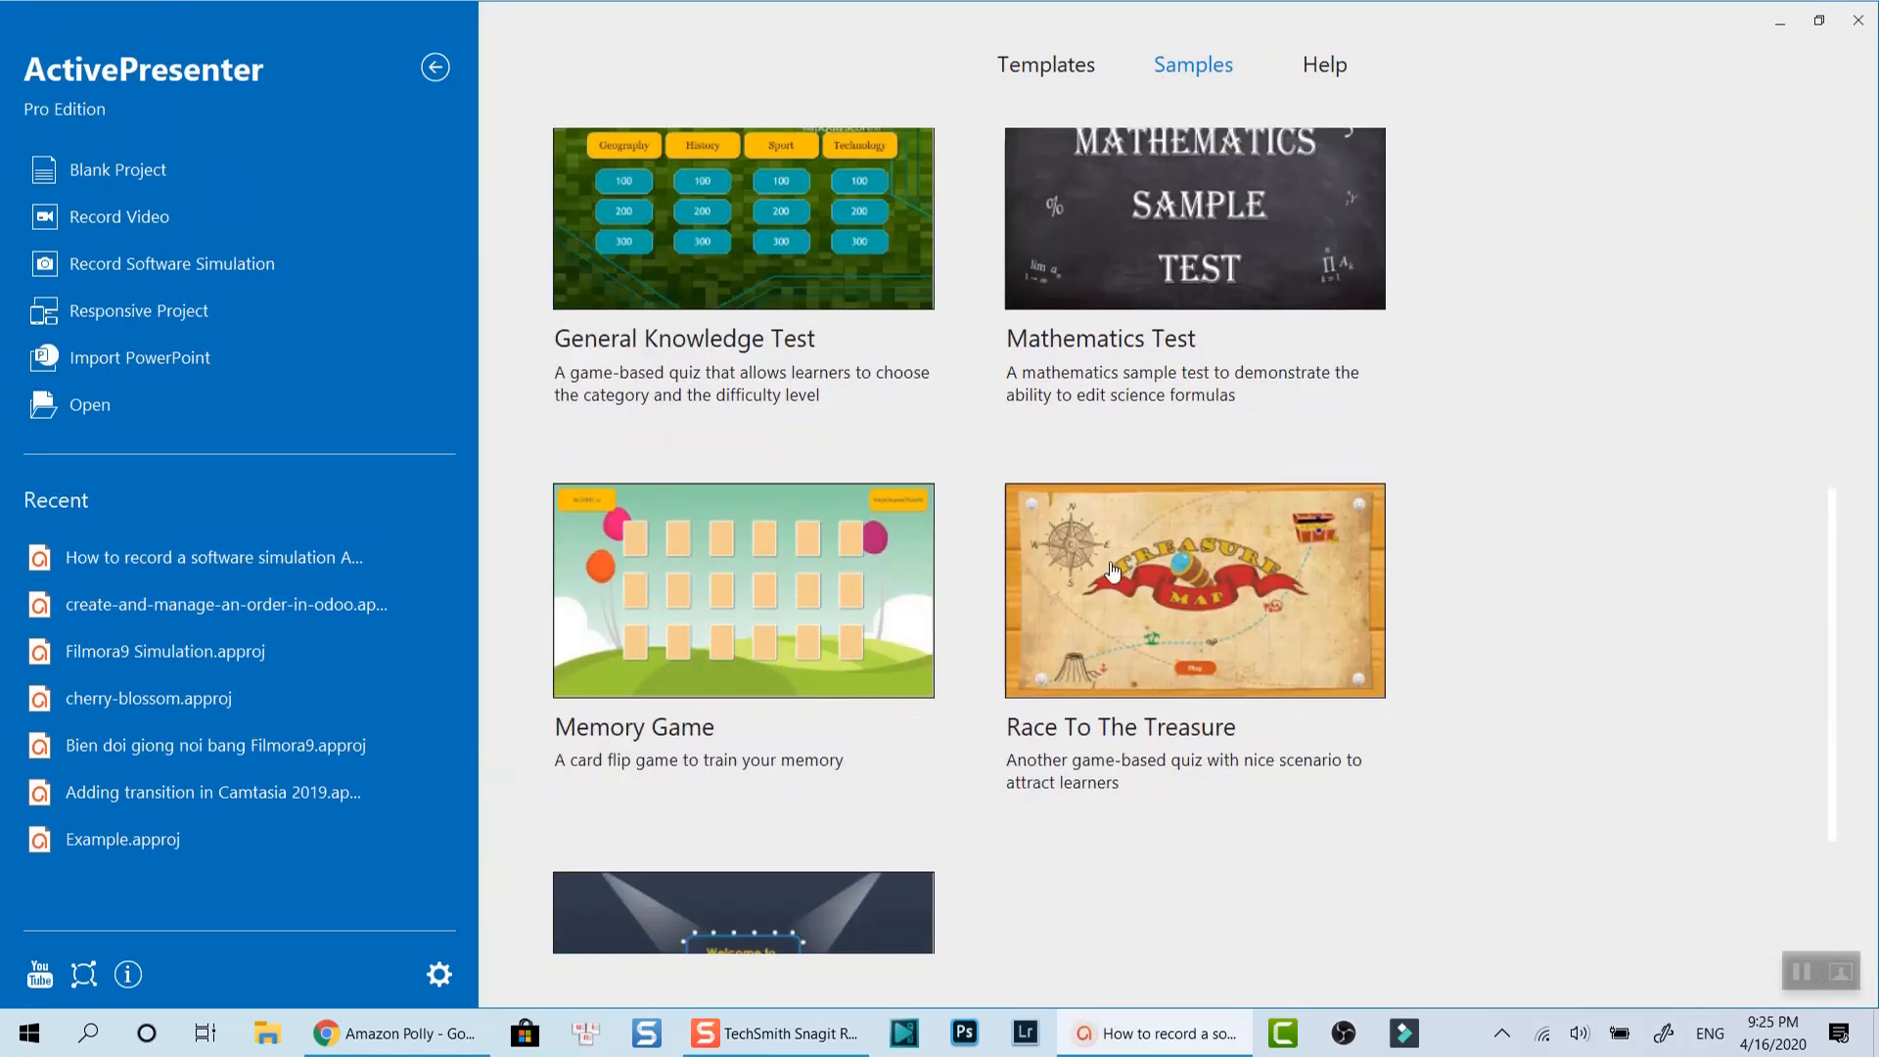
{"action": "scroll", "coordinate": [1113, 570], "scroll_direction": "down", "scroll_amount": 3}
{"action": "scroll", "coordinate": [961, 517], "scroll_direction": "up", "scroll_amount": 10}
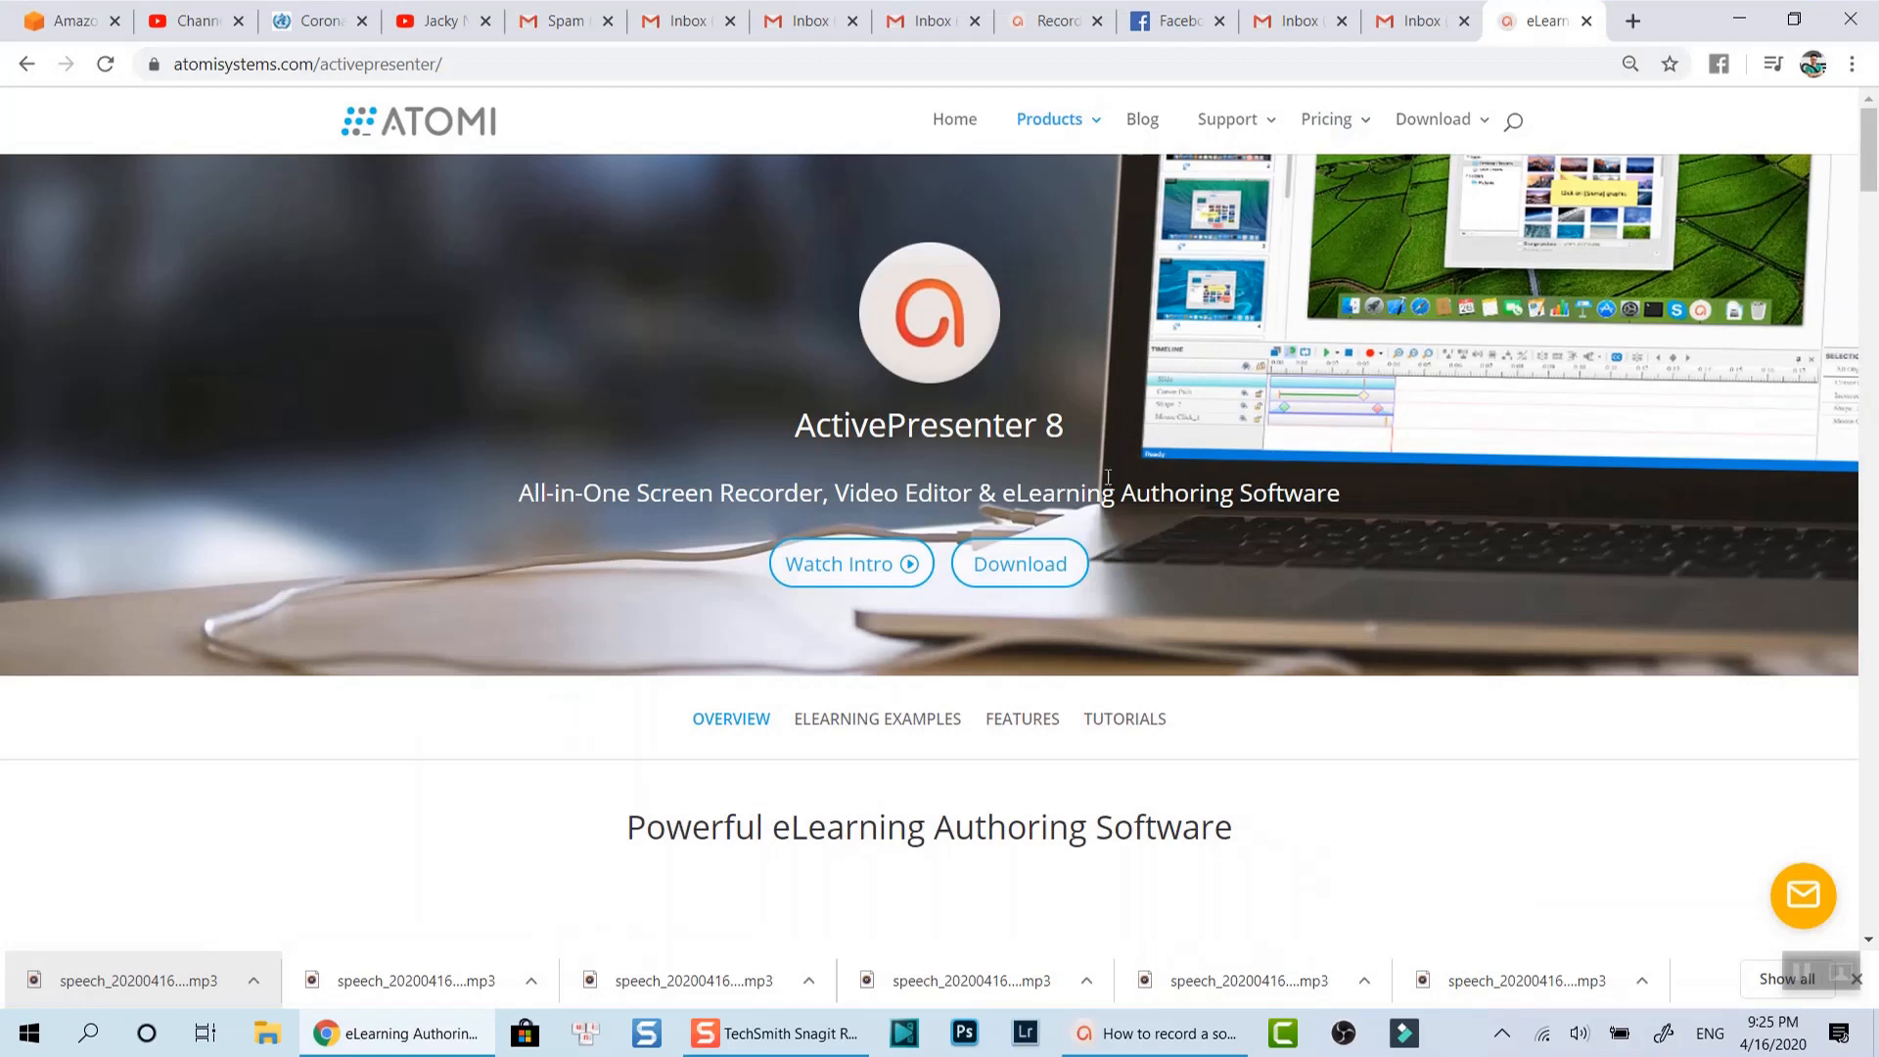
Step: In Chrome, open the eLearning examples on Atomi's ActivePresenter page and look through the gallery of all demos
{"action": "scroll", "coordinate": [1108, 477], "scroll_direction": "down", "scroll_amount": 4}
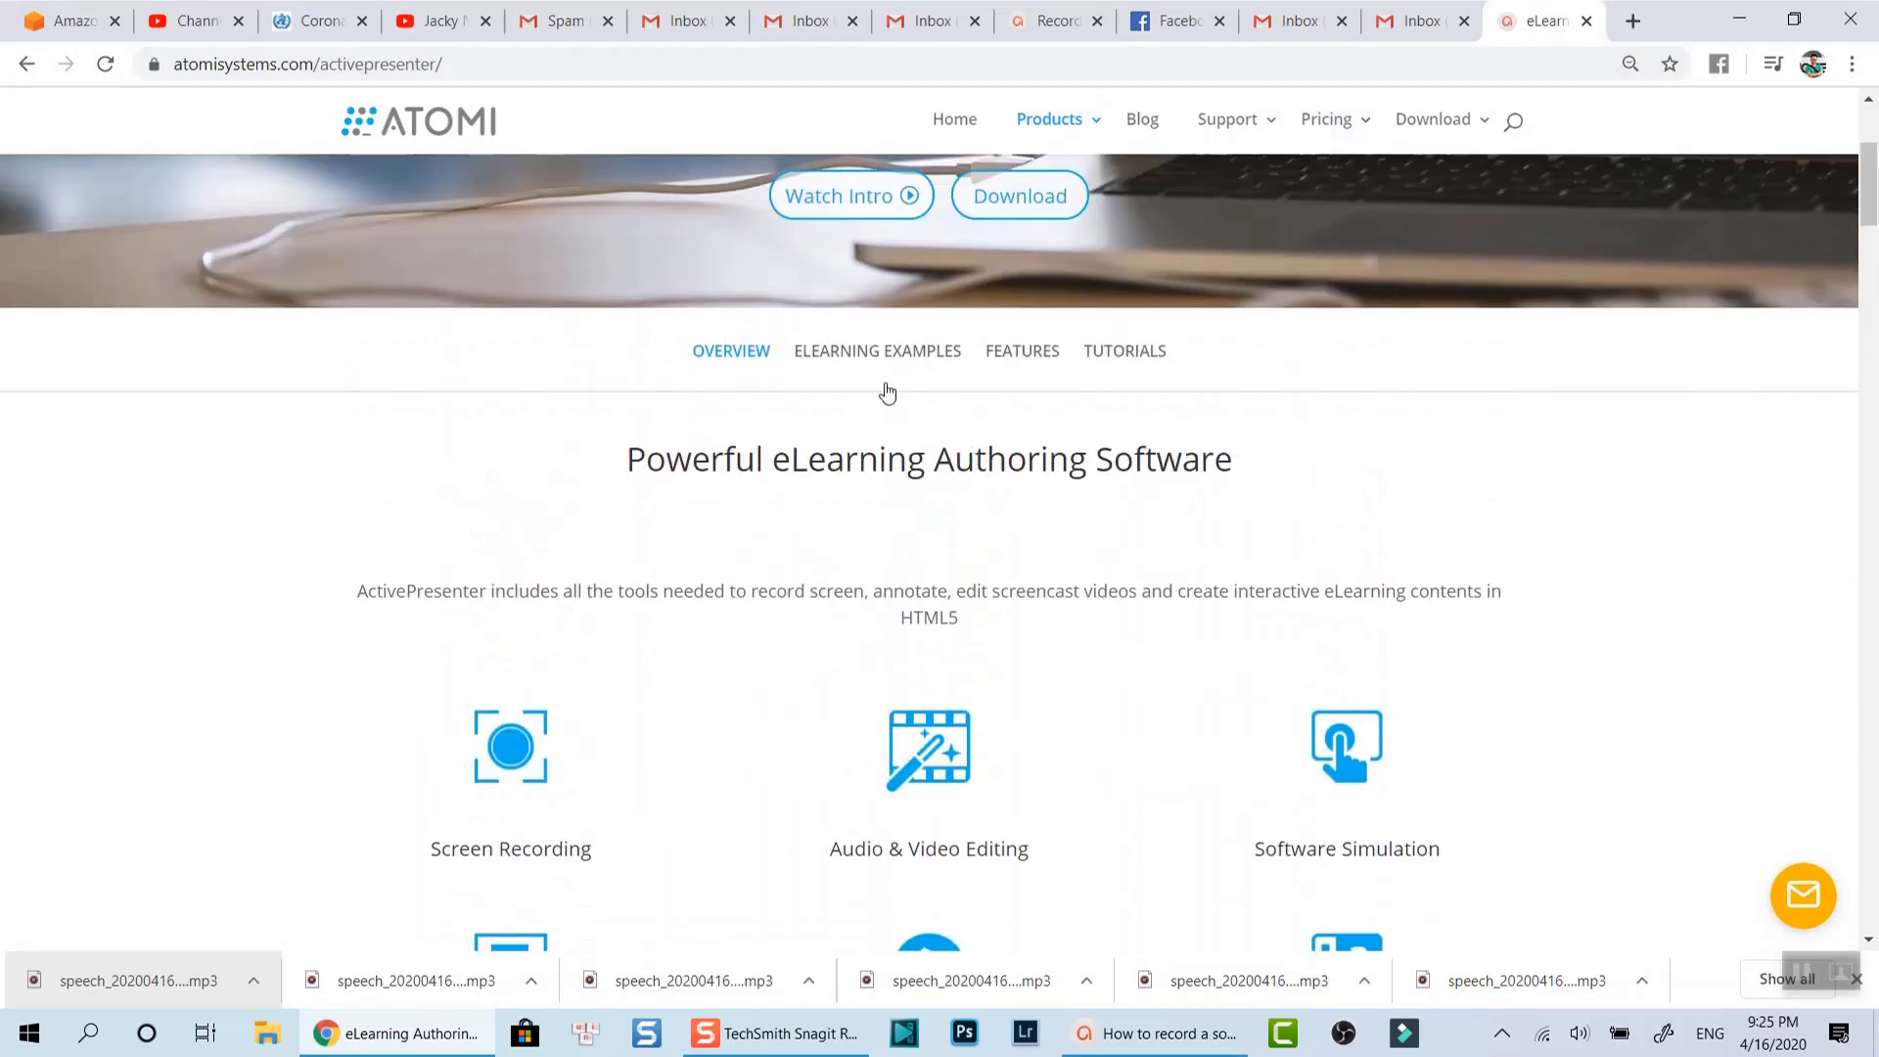
{"action": "left_click", "coordinate": [877, 354]}
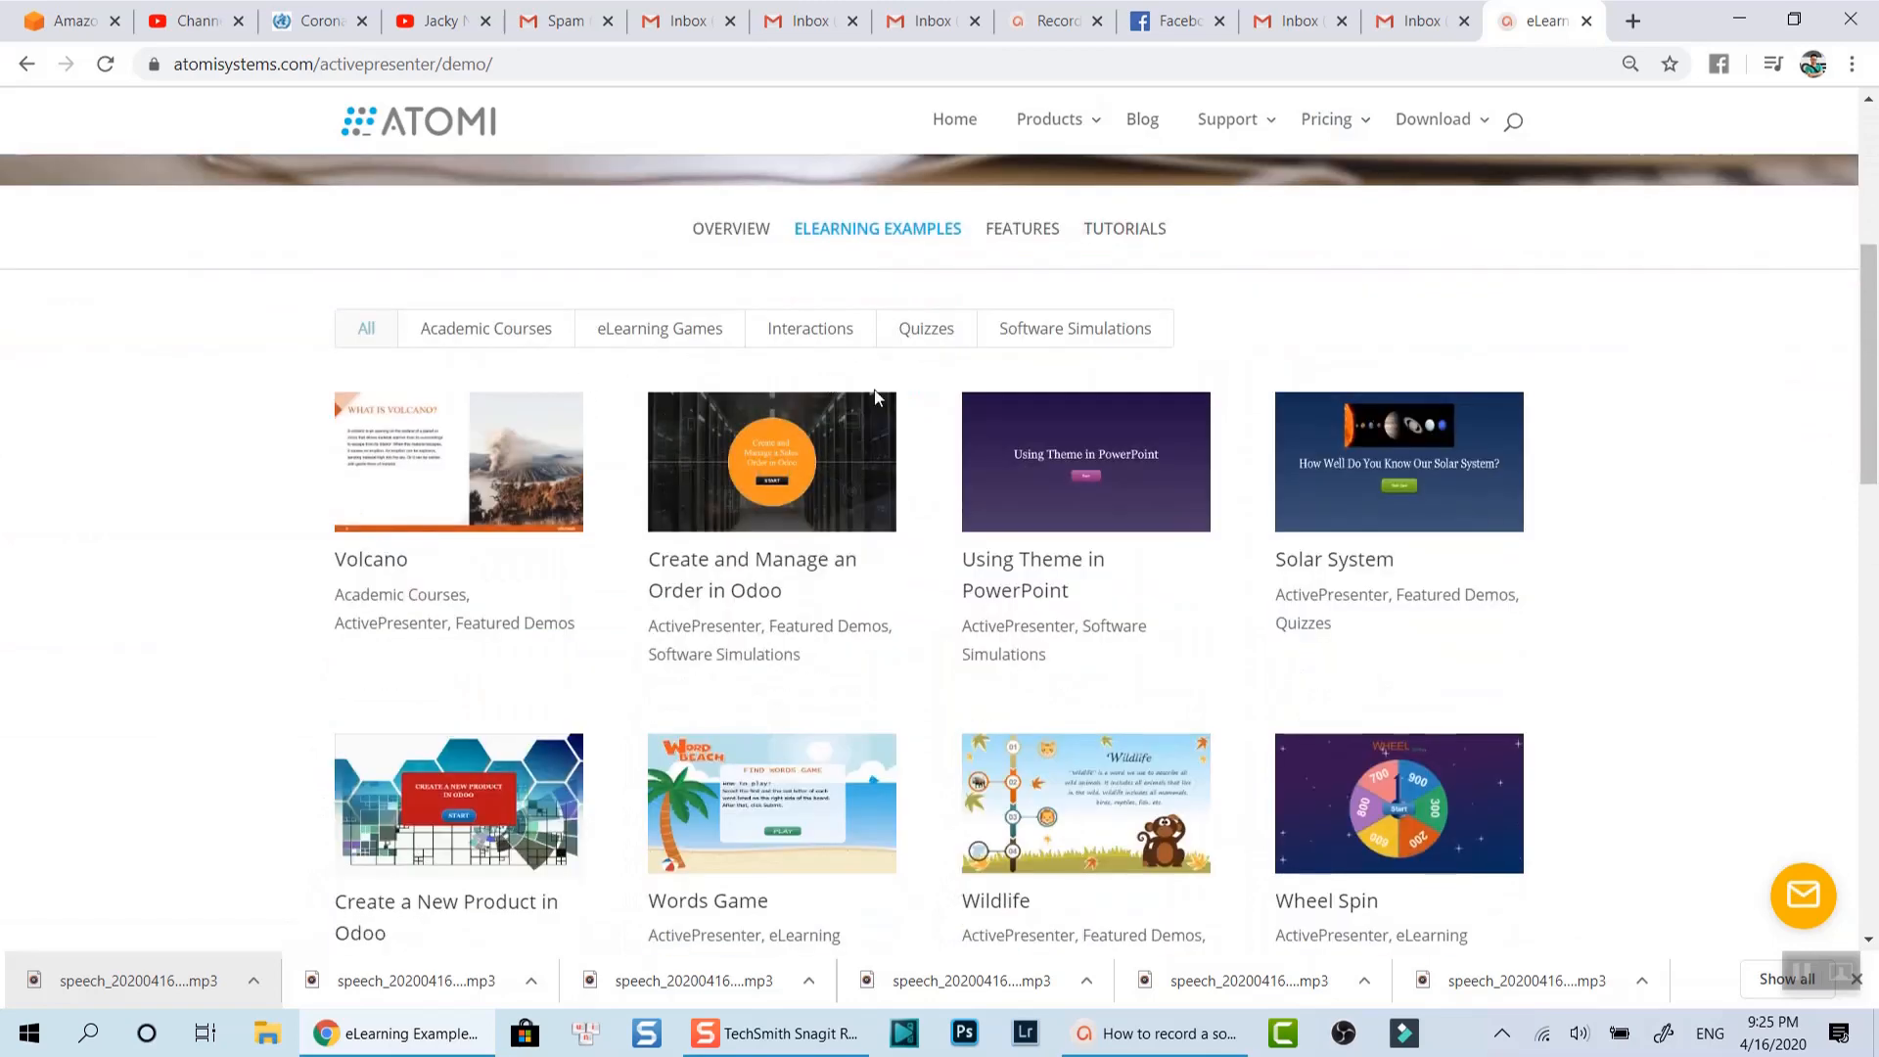
{"action": "scroll", "coordinate": [1187, 573], "scroll_direction": "down", "scroll_amount": 5}
{"action": "scroll", "coordinate": [1057, 548], "scroll_direction": "down", "scroll_amount": 2}
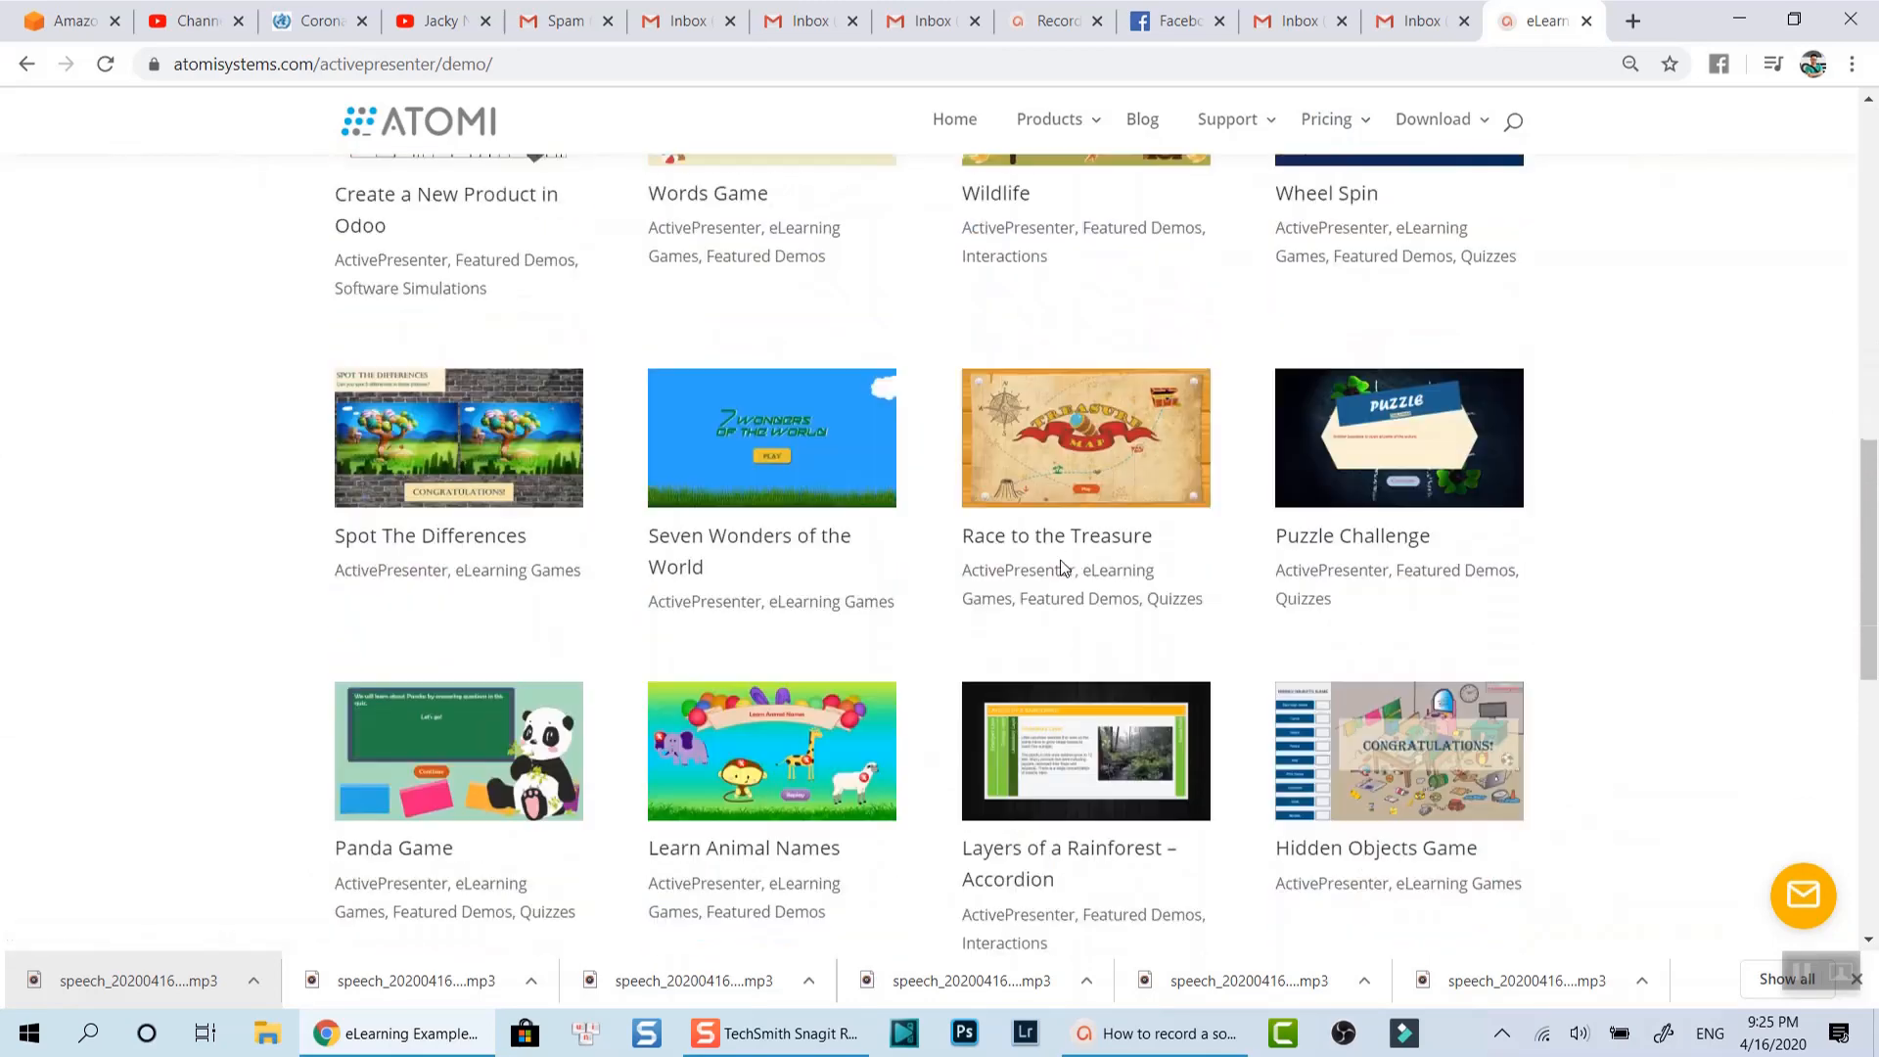
{"action": "scroll", "coordinate": [1062, 567], "scroll_direction": "down", "scroll_amount": 9}
{"action": "scroll", "coordinate": [1061, 566], "scroll_direction": "up", "scroll_amount": 11}
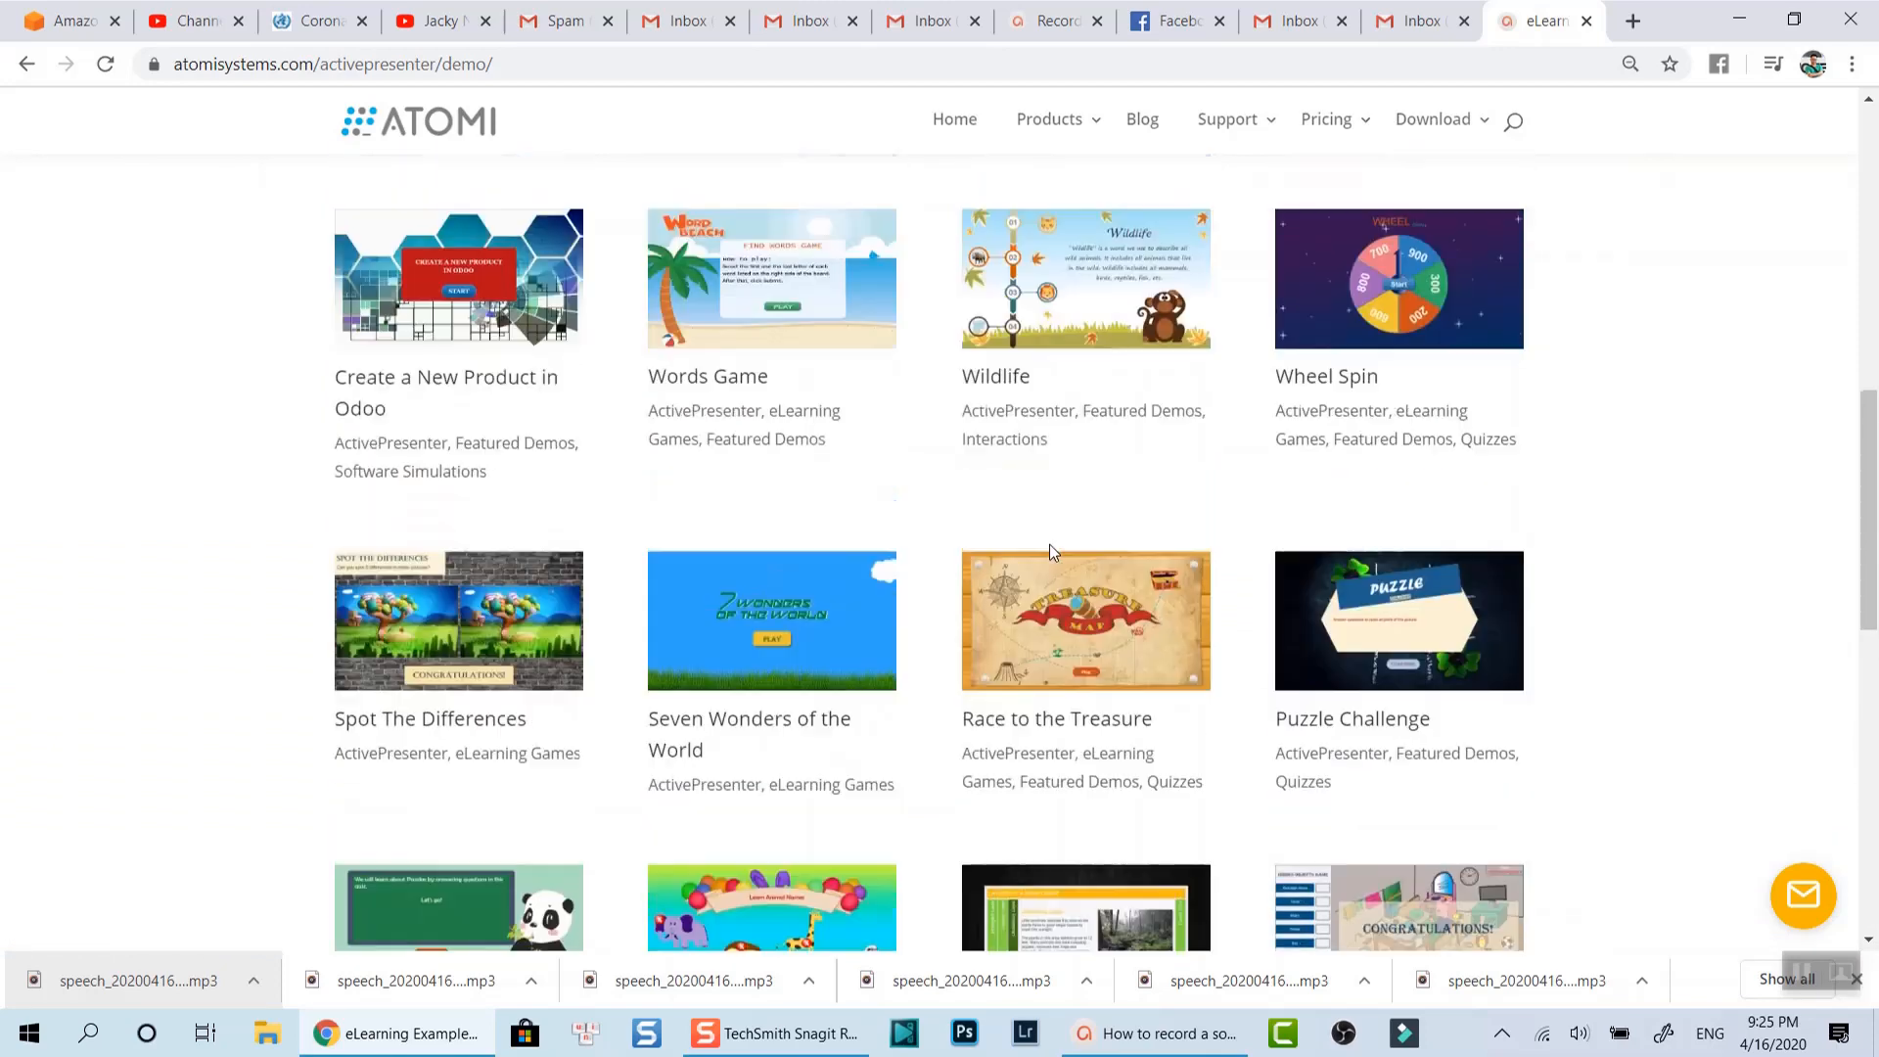
{"action": "scroll", "coordinate": [1049, 545], "scroll_direction": "up", "scroll_amount": 8}
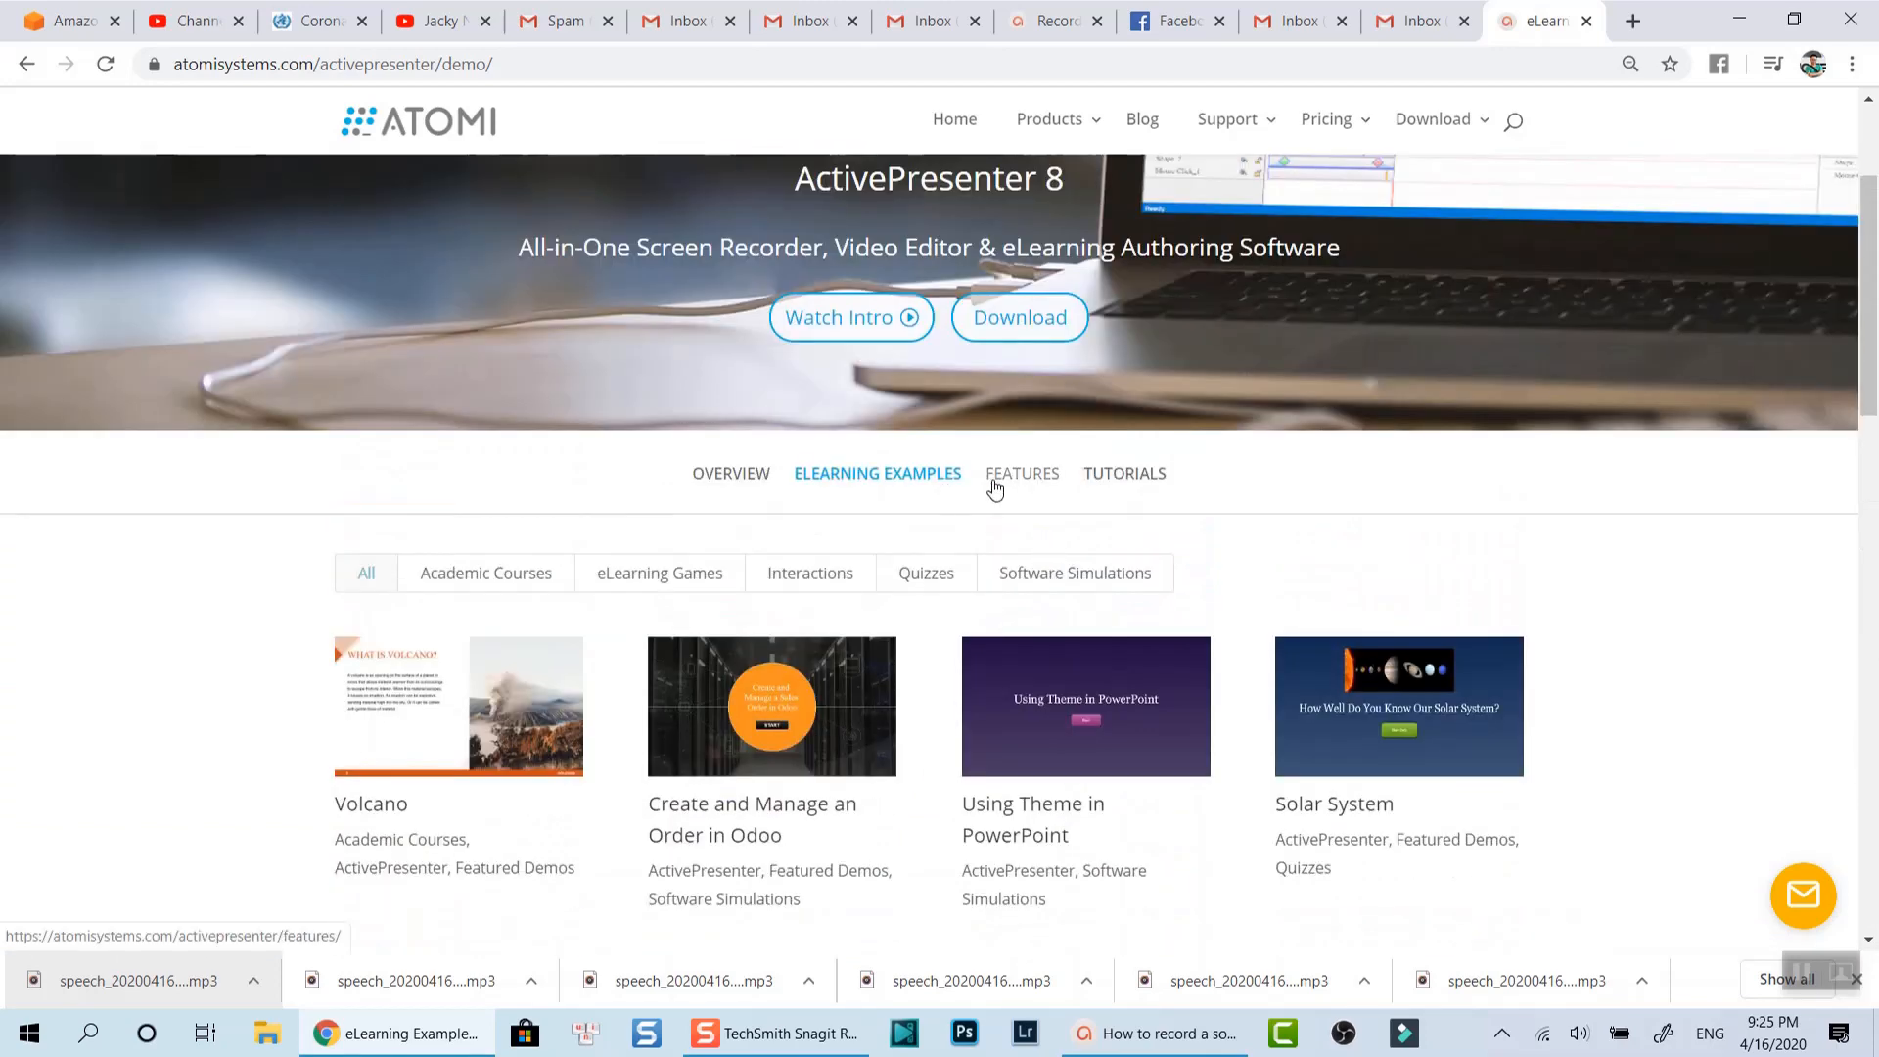
Step: Open the first product's download entry on the Atomi website
{"action": "mouse_move", "coordinate": [1453, 112]}
{"action": "left_click", "coordinate": [1442, 172]}
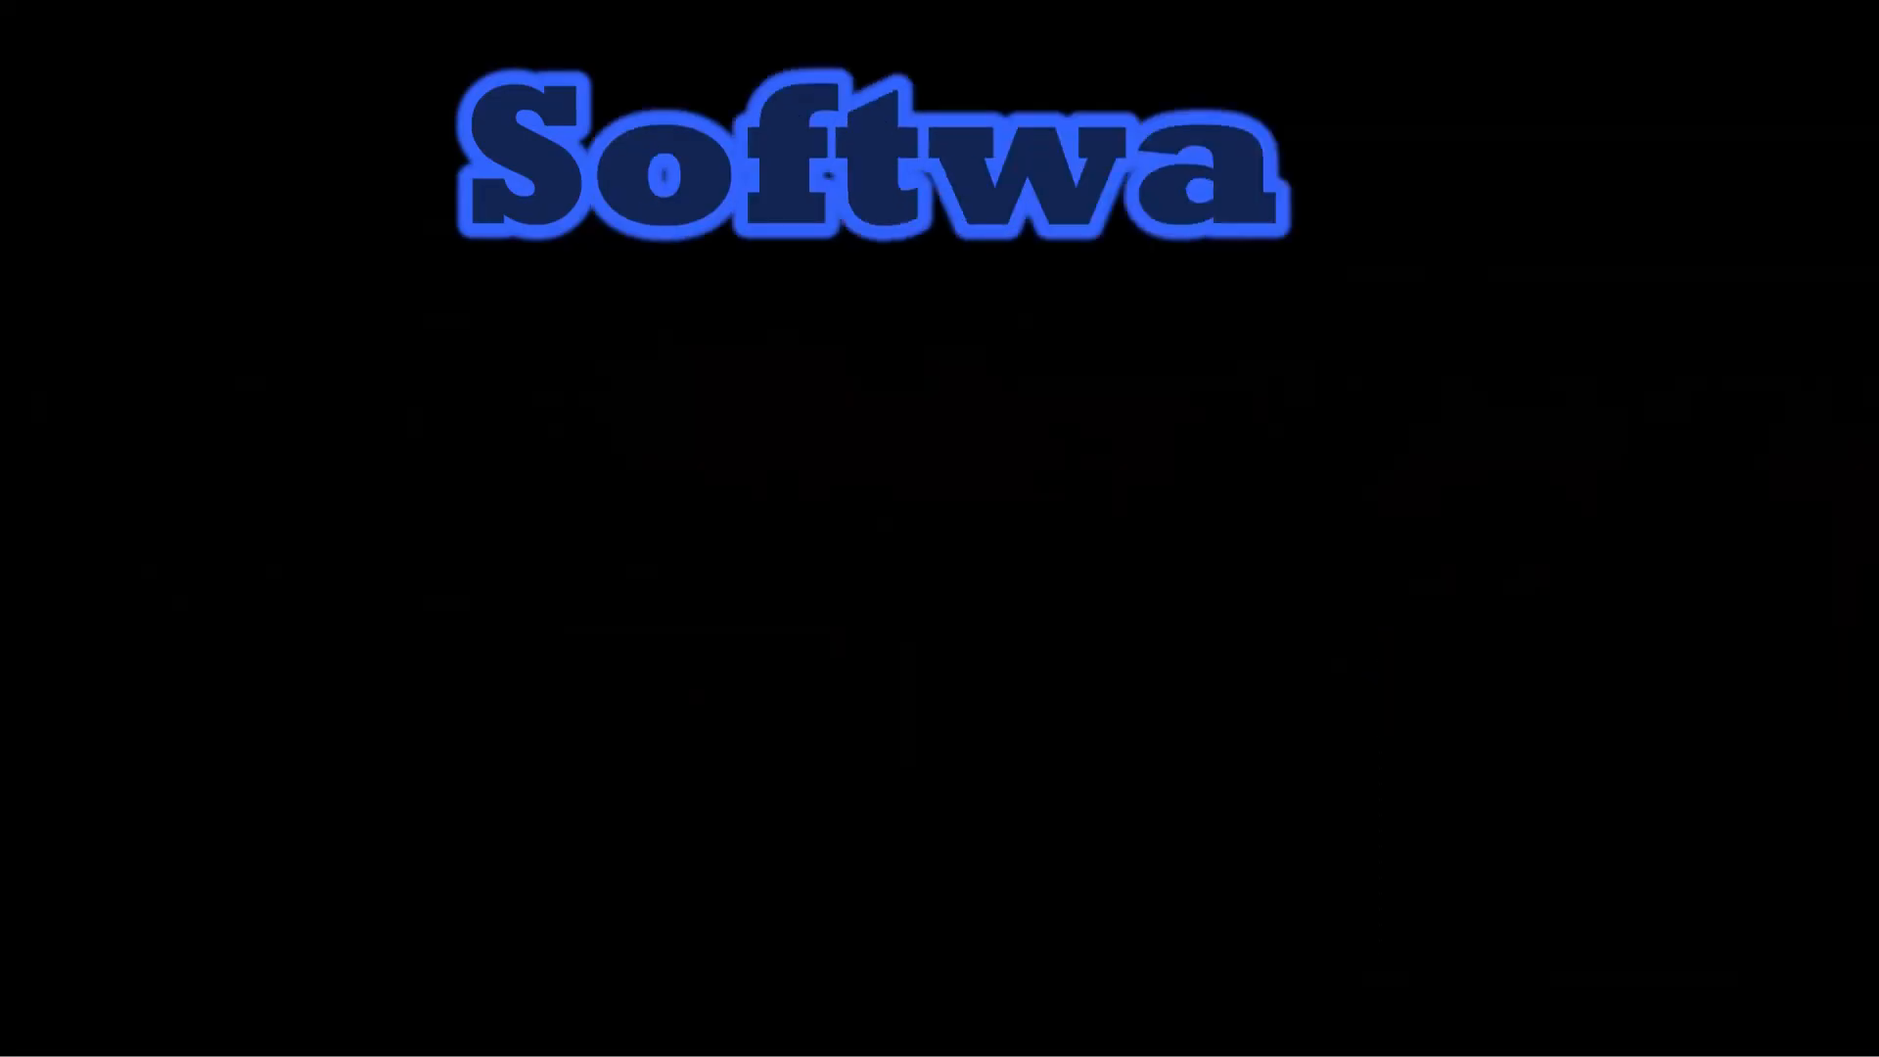